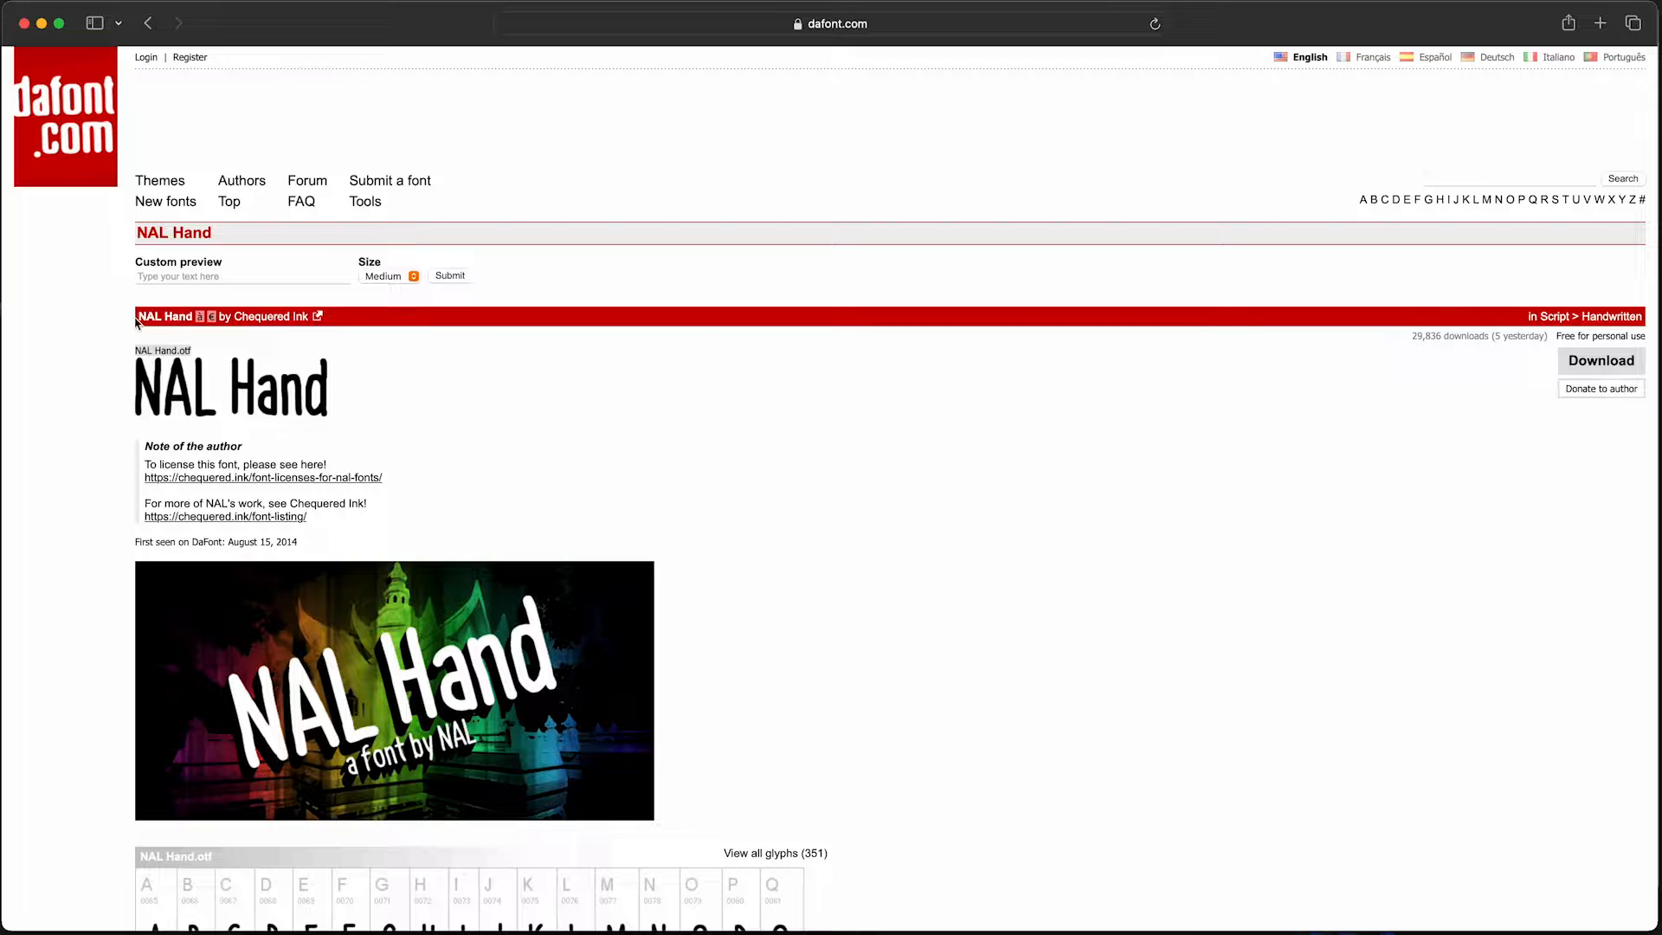
pyautogui.moveTo(139, 316); pyautogui.dragTo(193, 313)
pyautogui.press('super+Tab')
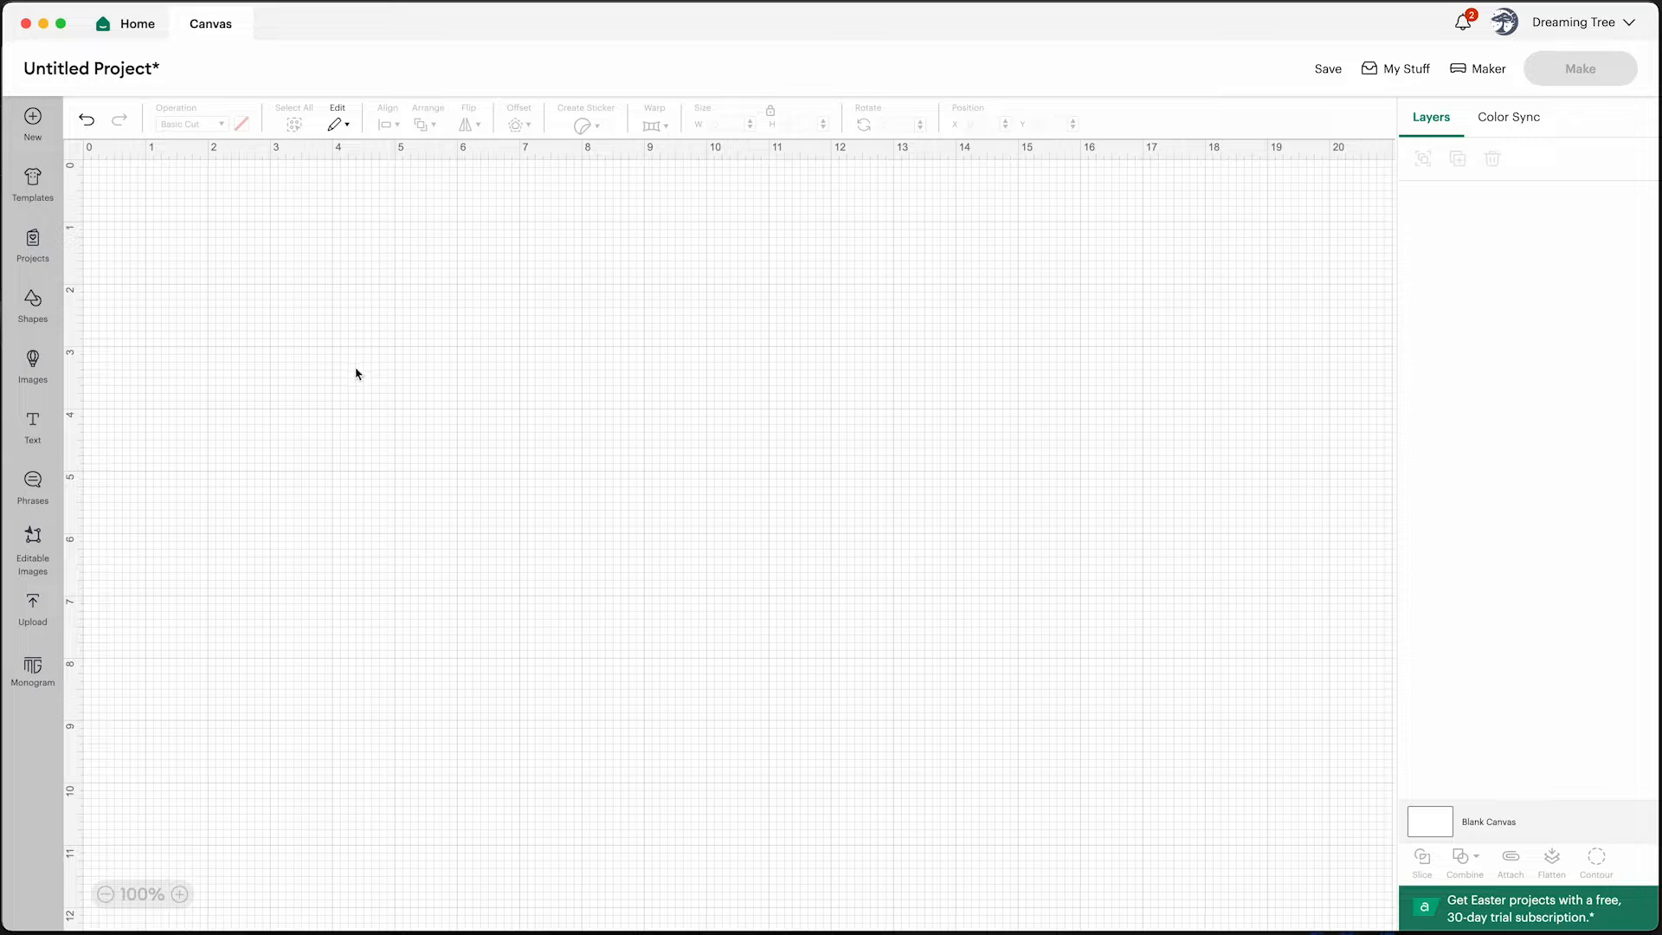
# Open the image upload screen for a new uploaded image
pyautogui.click(35, 606)
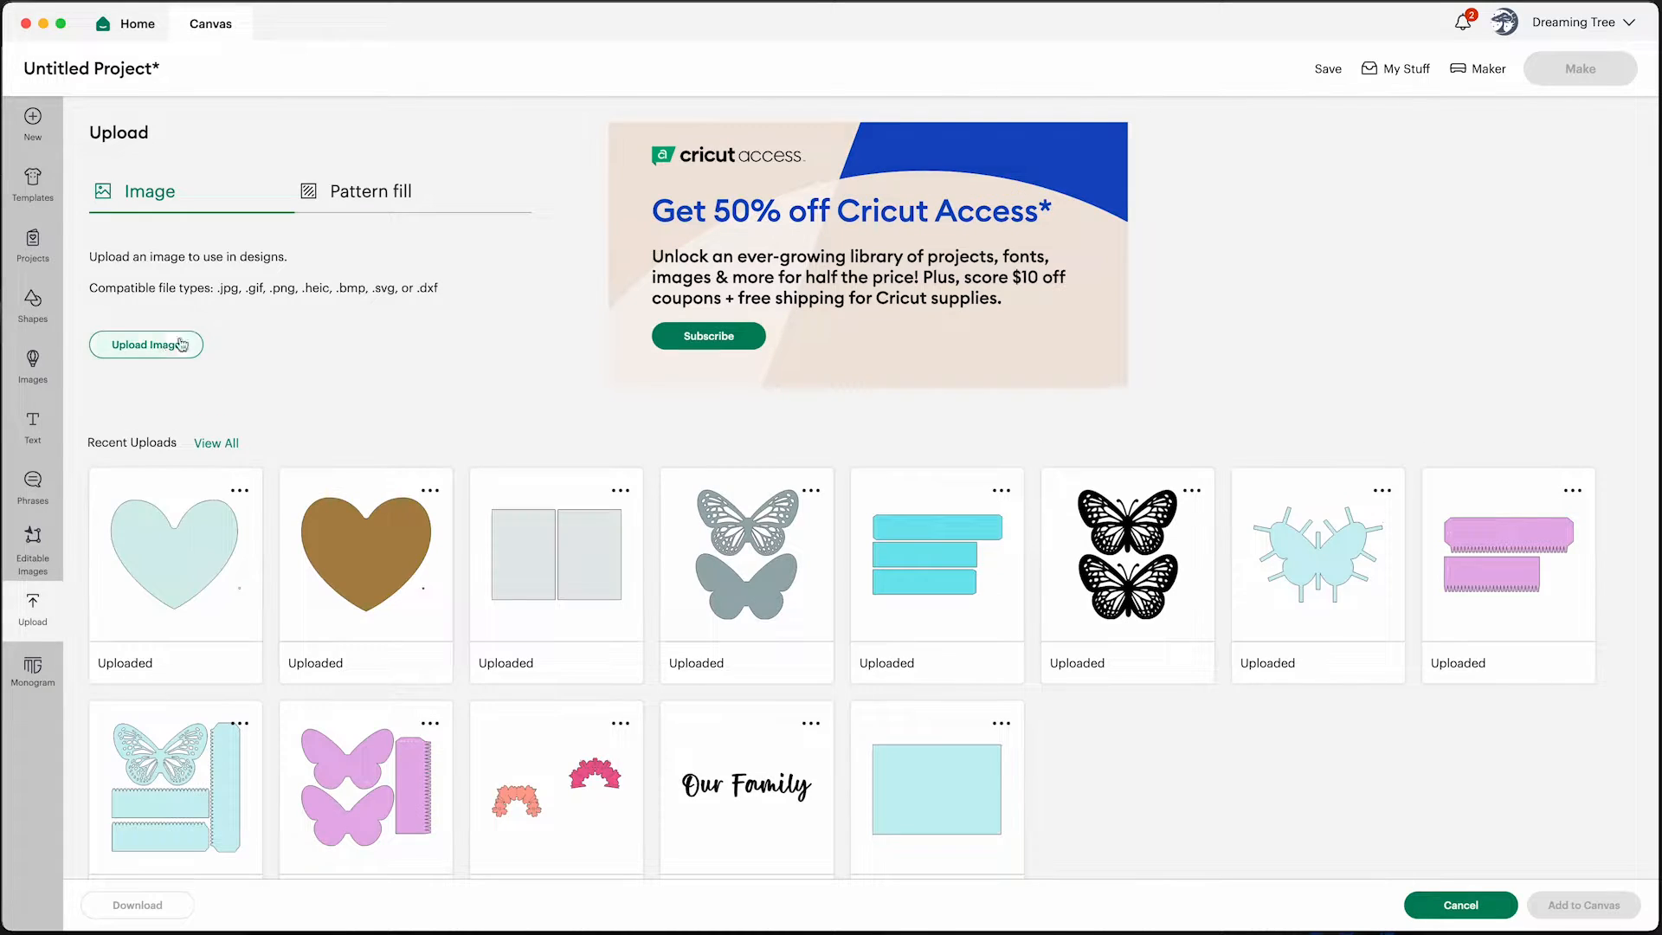
pyautogui.click(146, 345)
pyautogui.press('super+Tab')
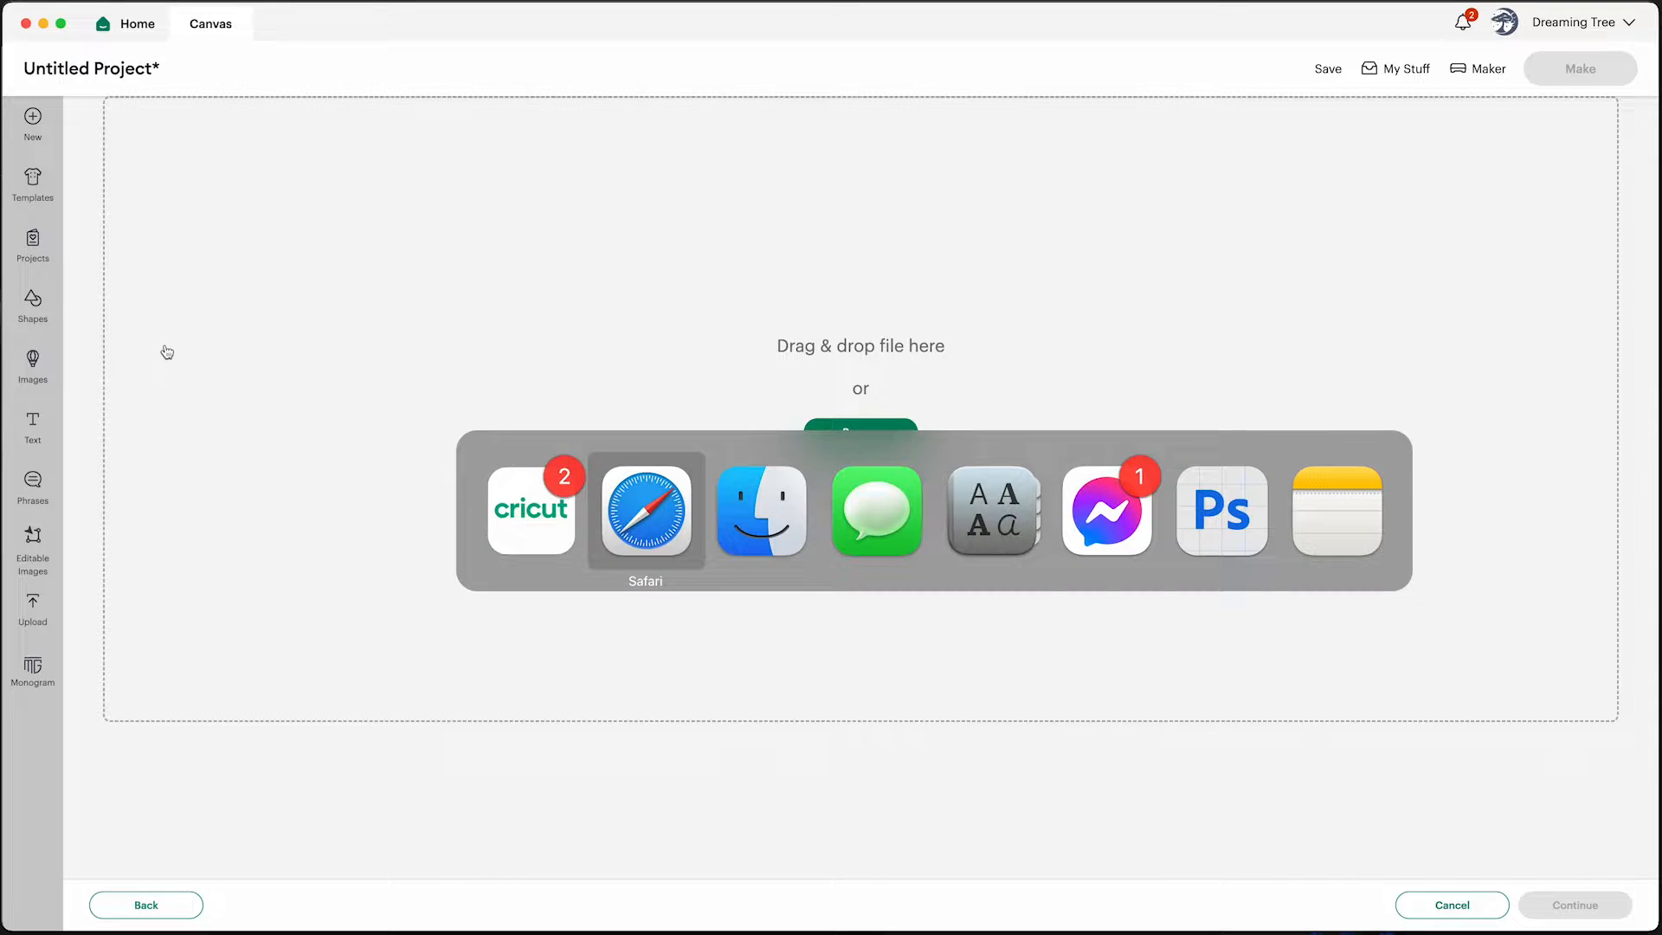
pyautogui.press('Escape')
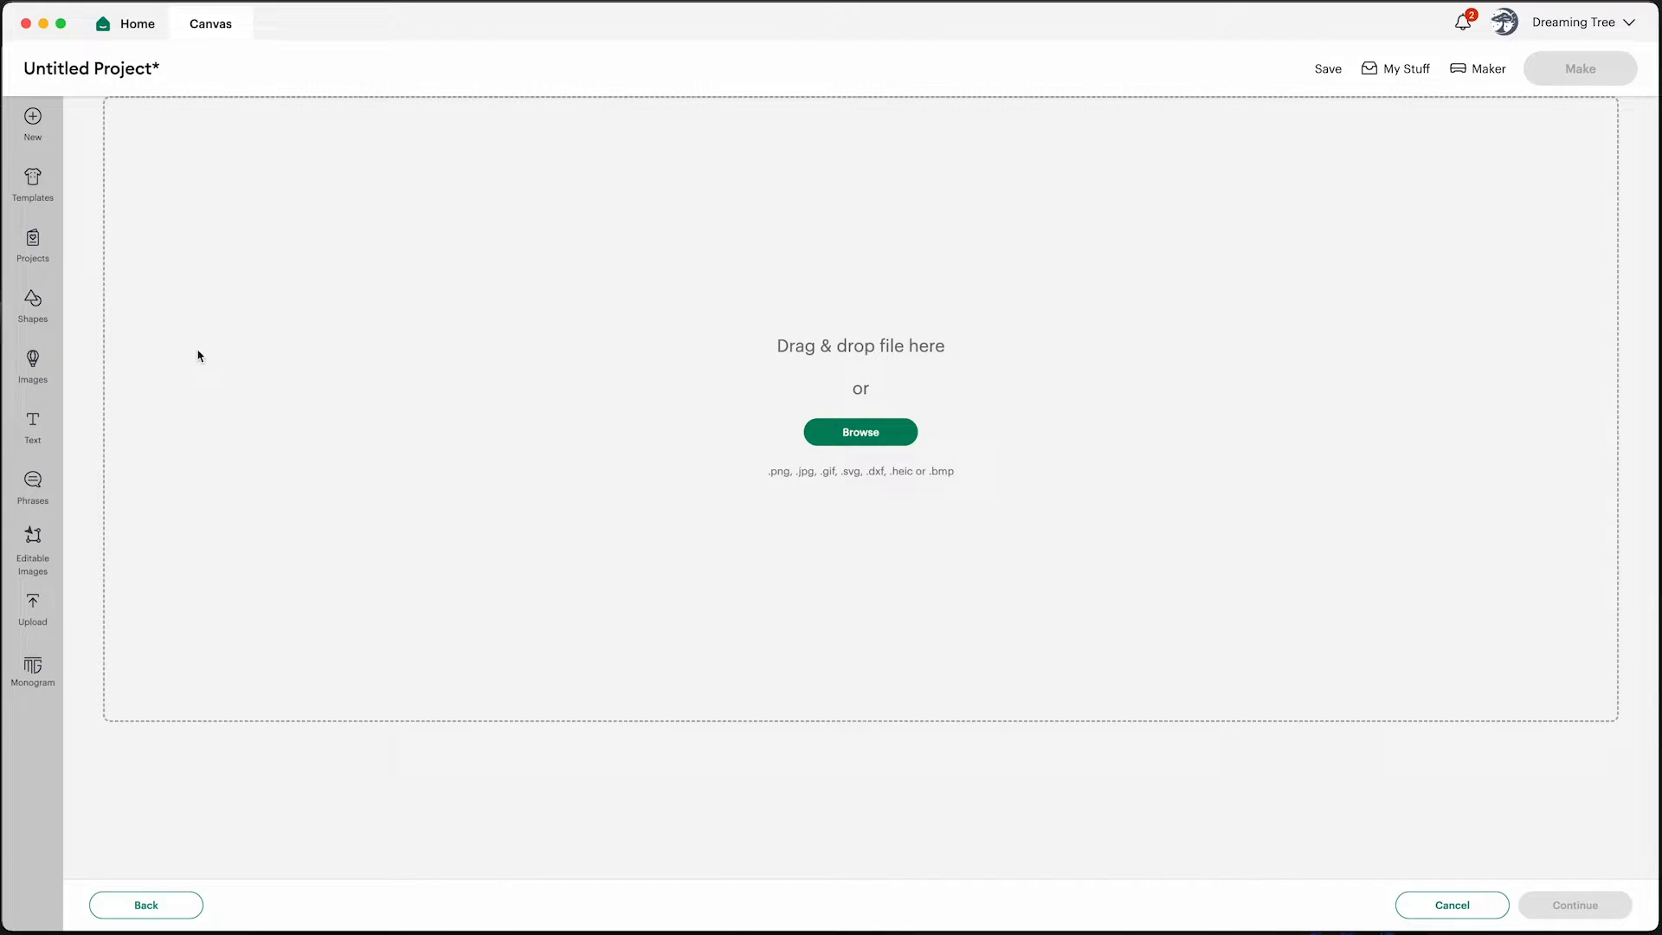
pyautogui.click(864, 435)
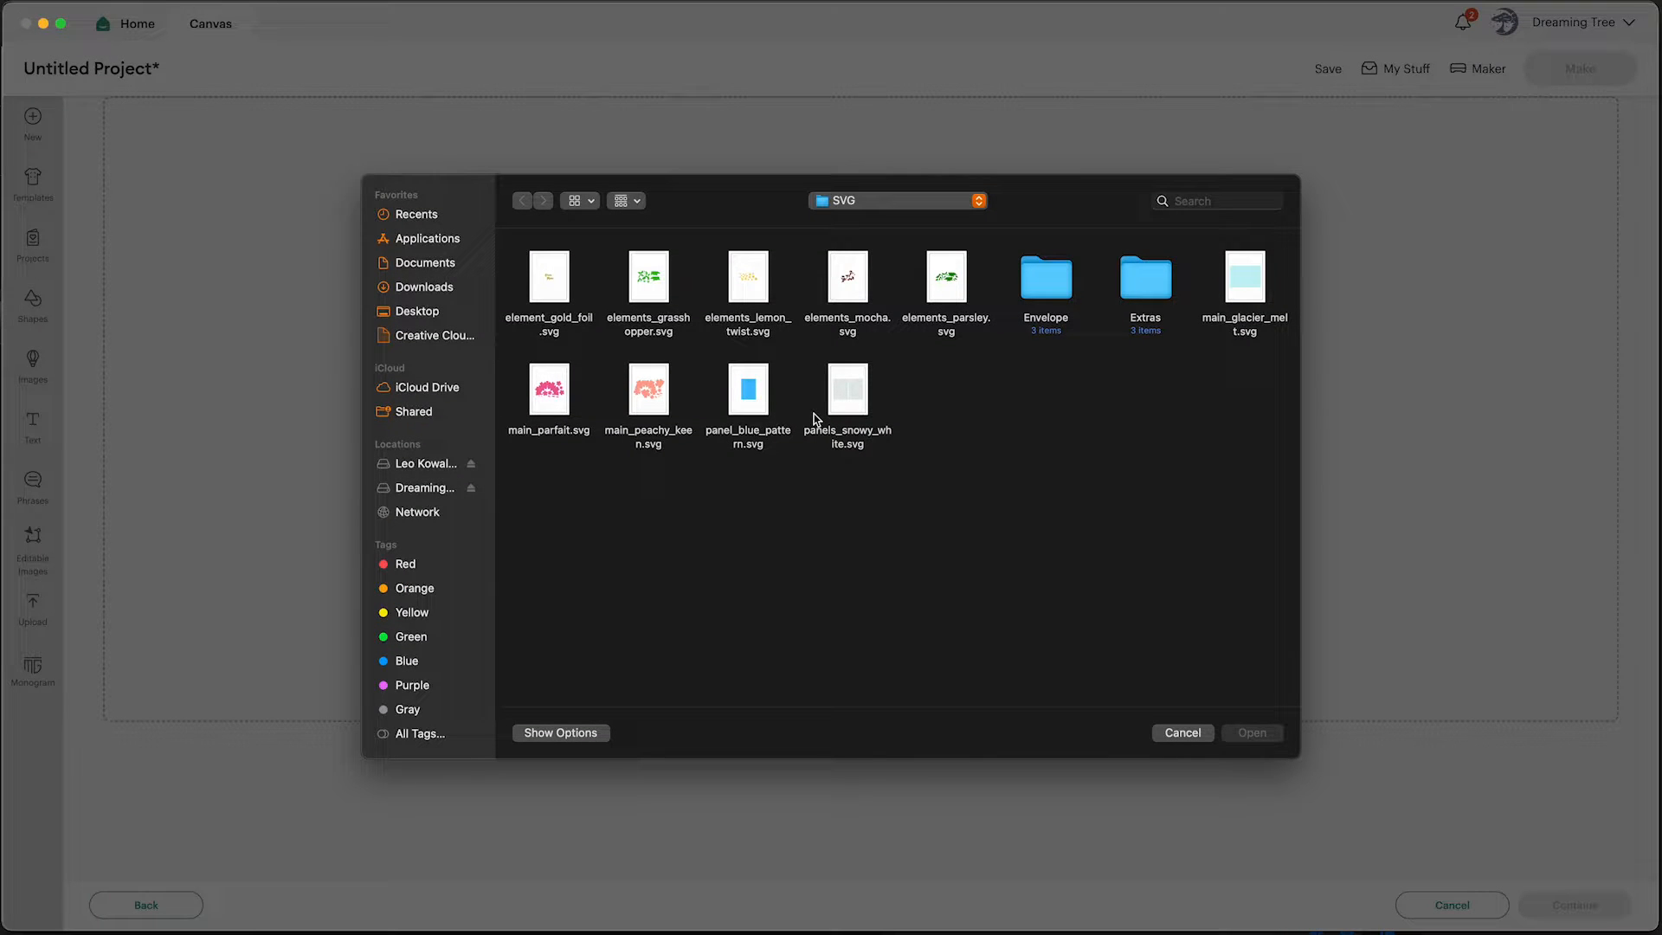
pyautogui.click(1181, 732)
# In Finder, switch the window to icon view and open the SVG folder's Extras subfolder
pyautogui.press('super+Tab')
pyautogui.press('super+Tab')
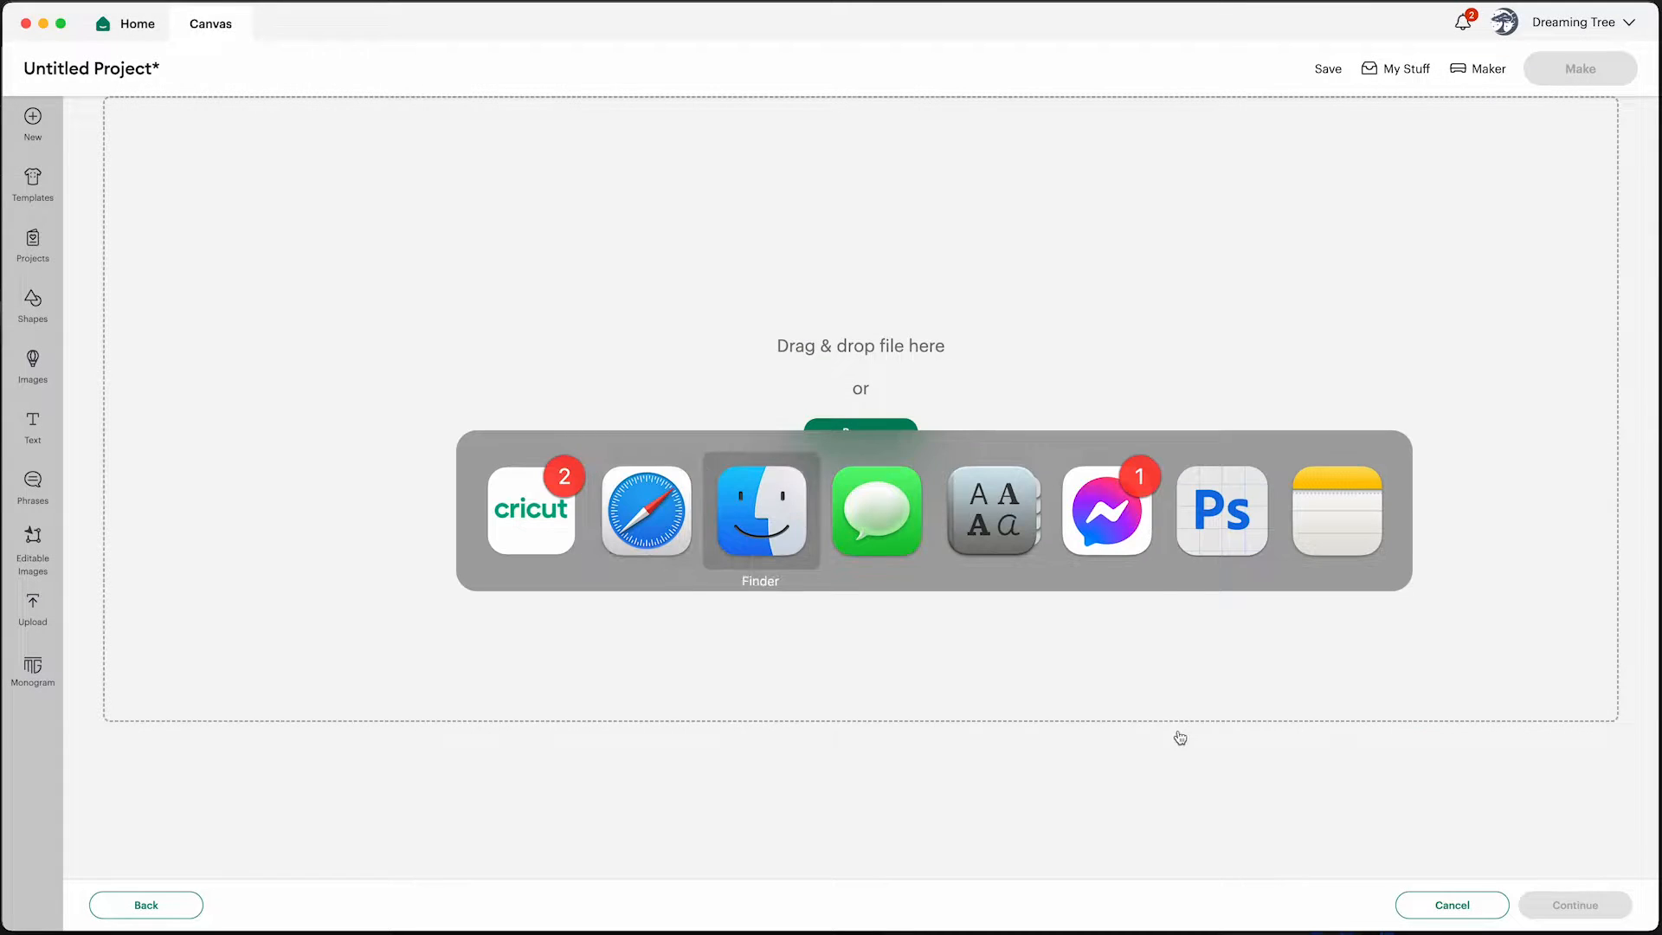
pyautogui.click(1238, 413)
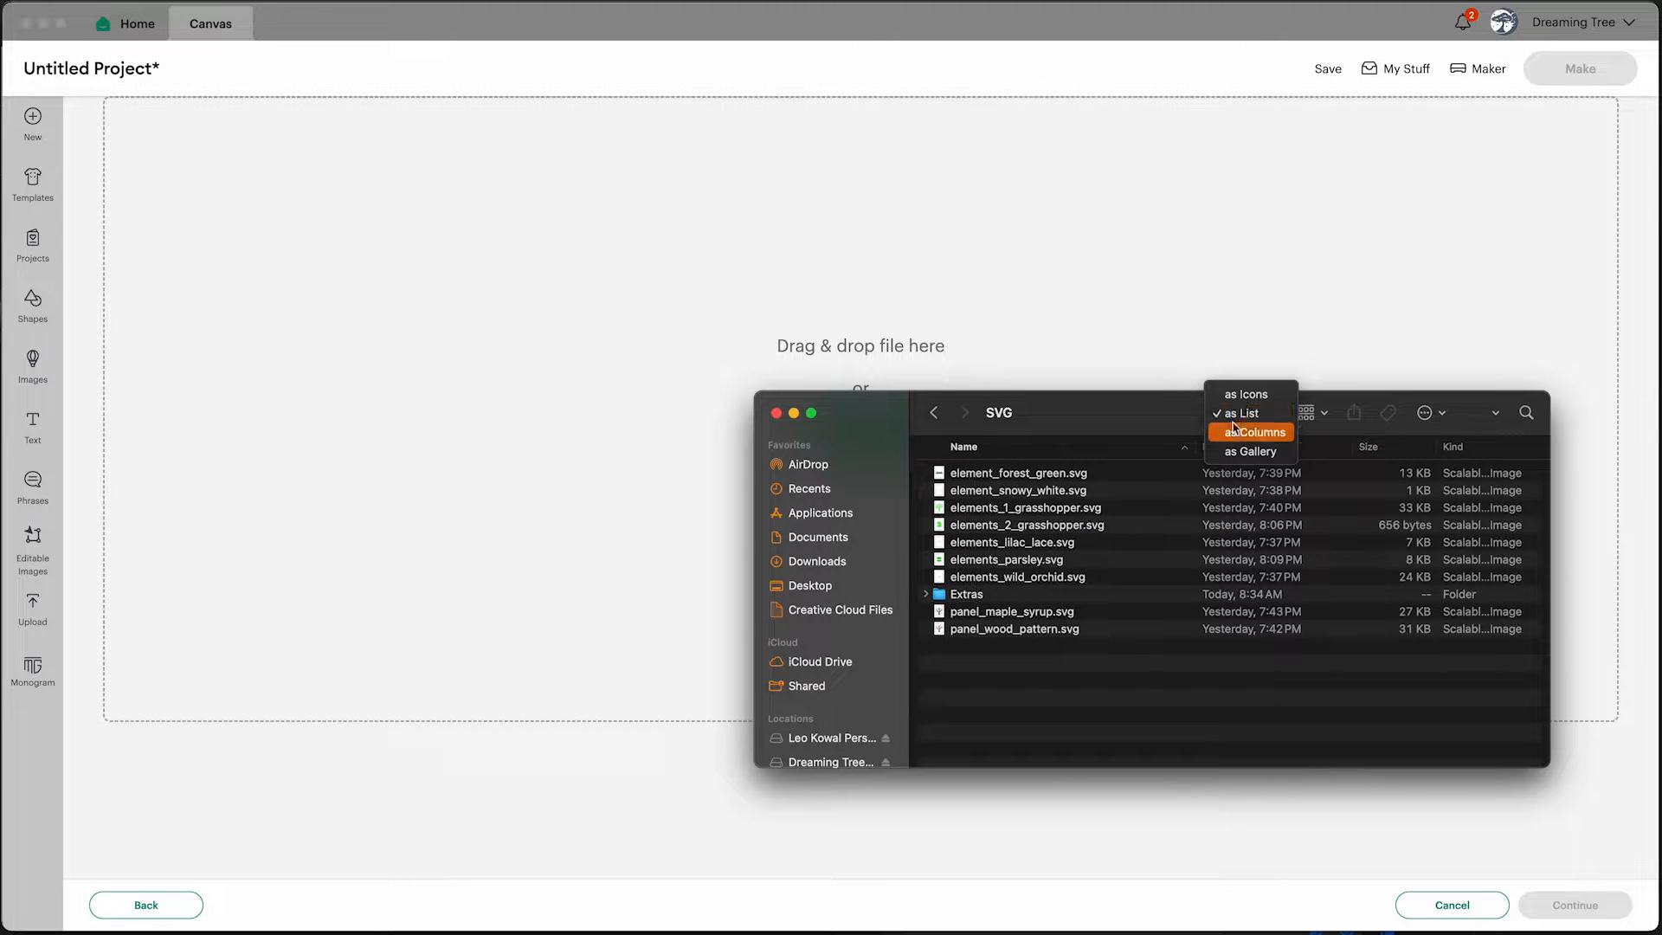
pyautogui.click(1239, 396)
pyautogui.click(935, 414)
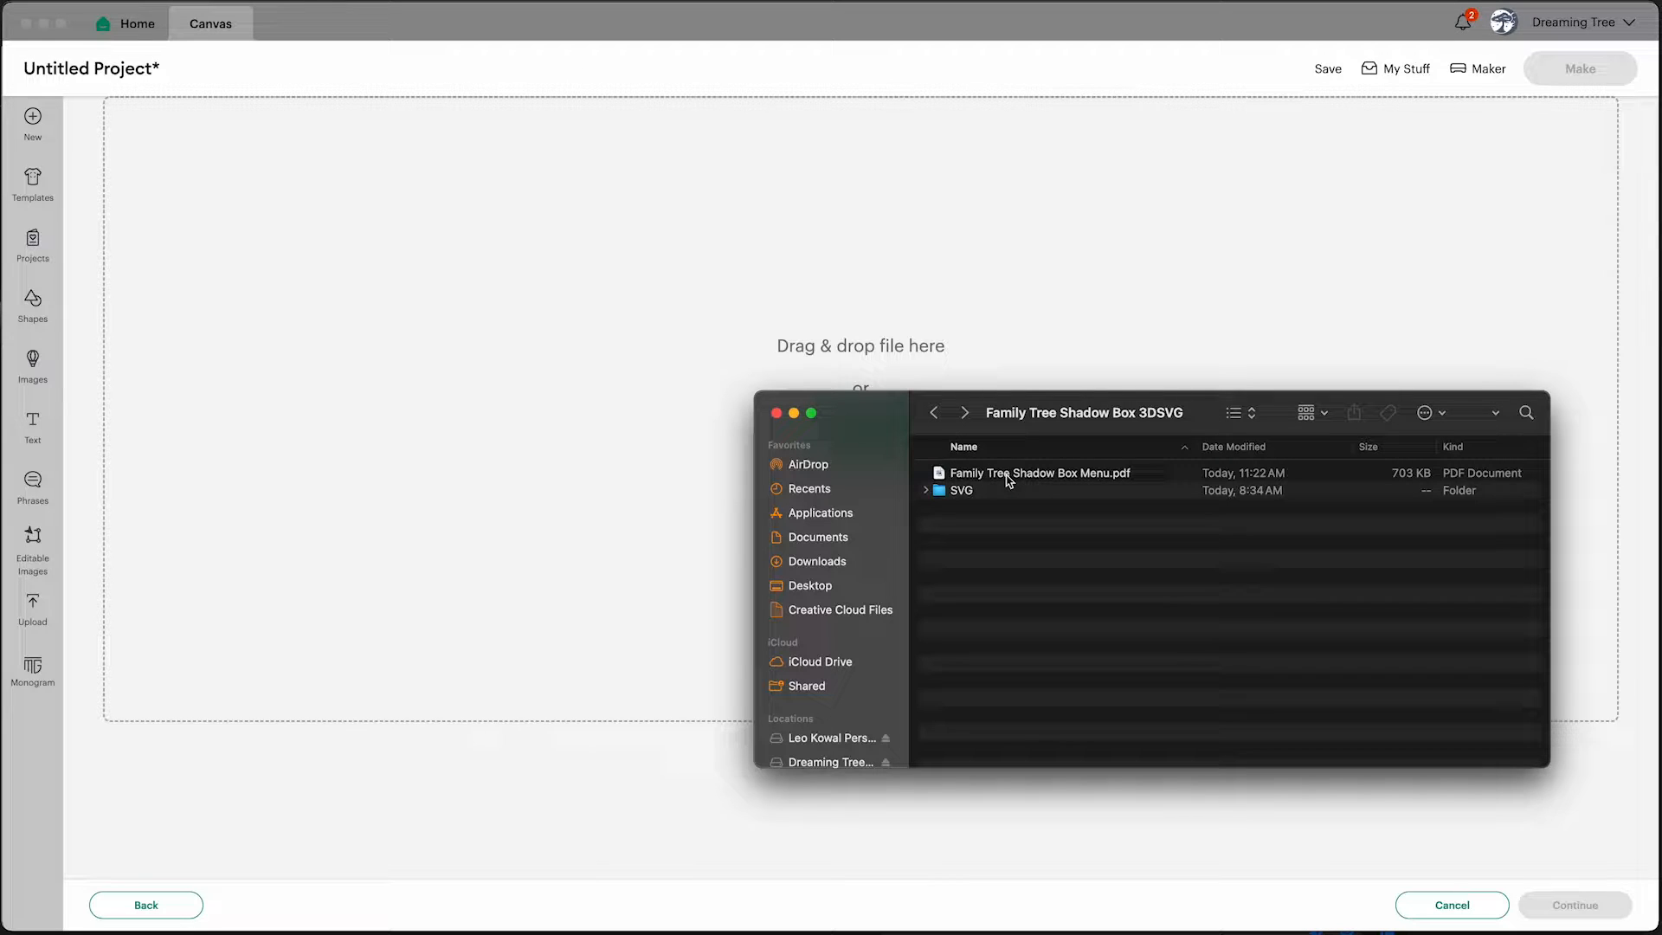
pyautogui.click(963, 491)
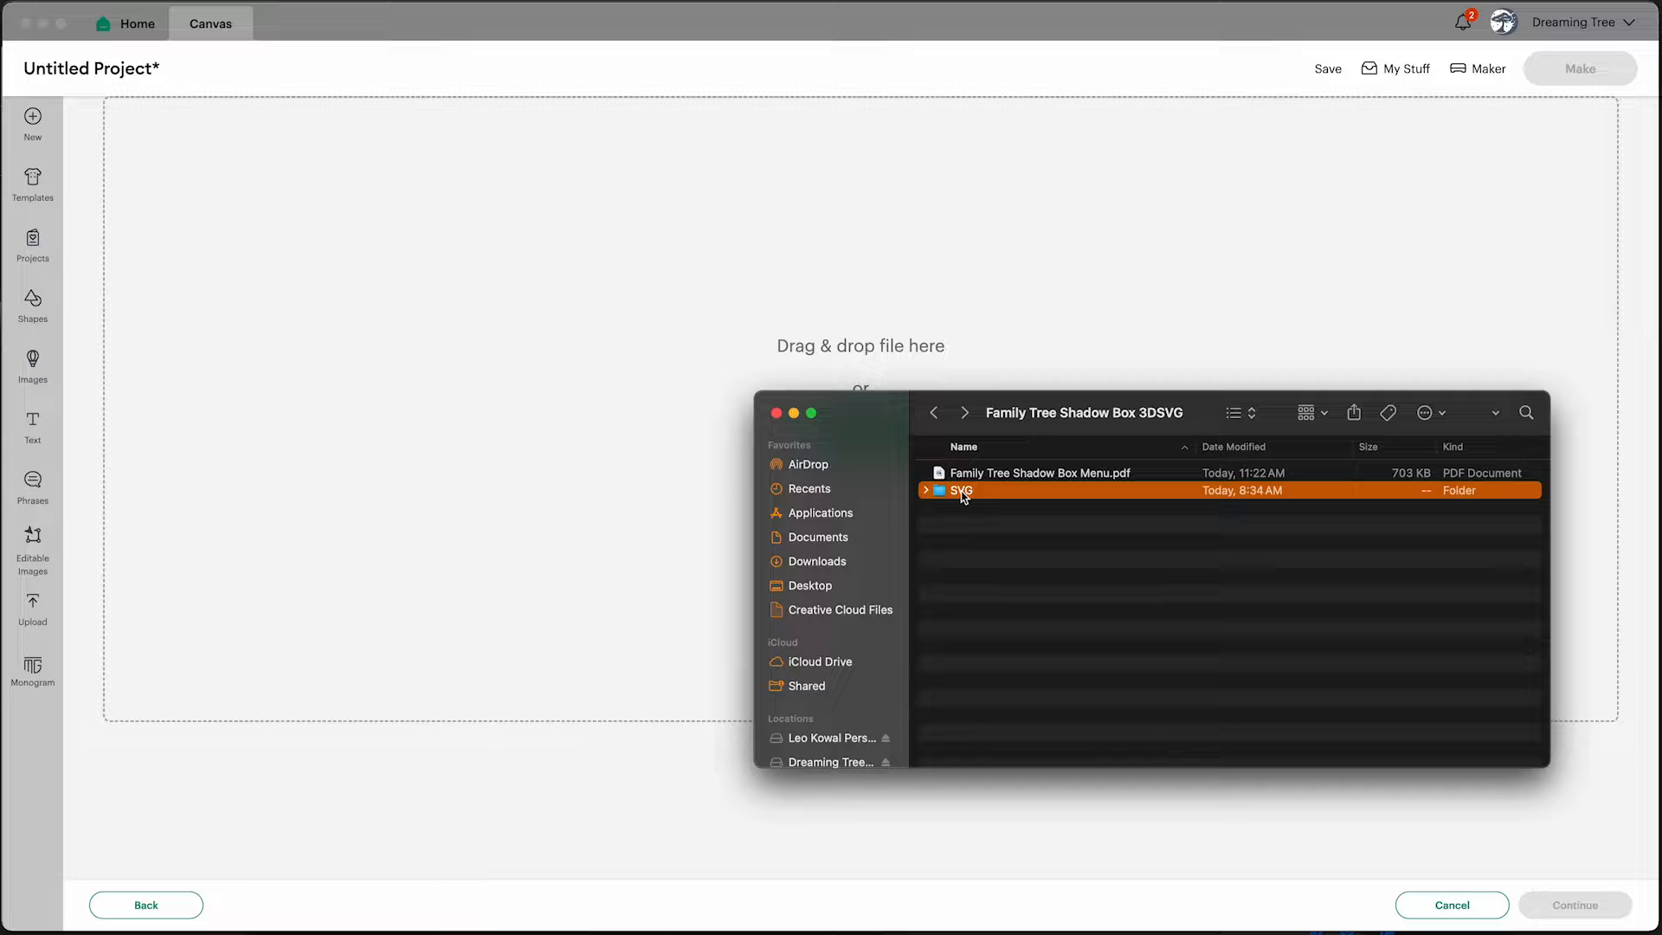
pyautogui.doubleClick(963, 491)
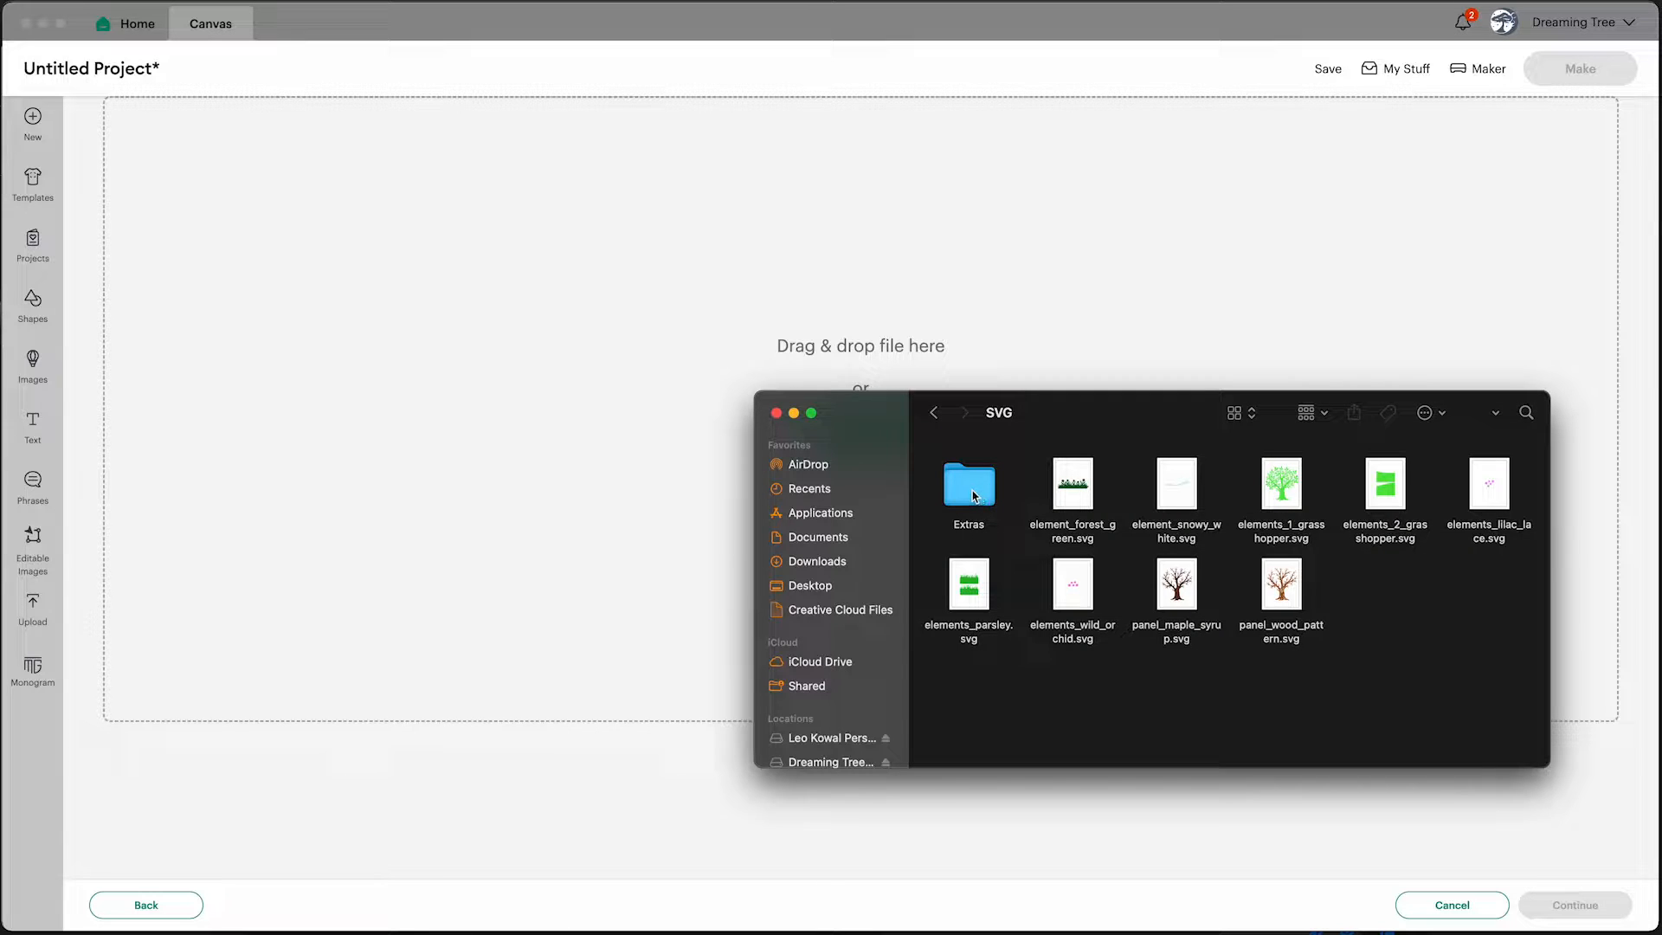
pyautogui.doubleClick(969, 490)
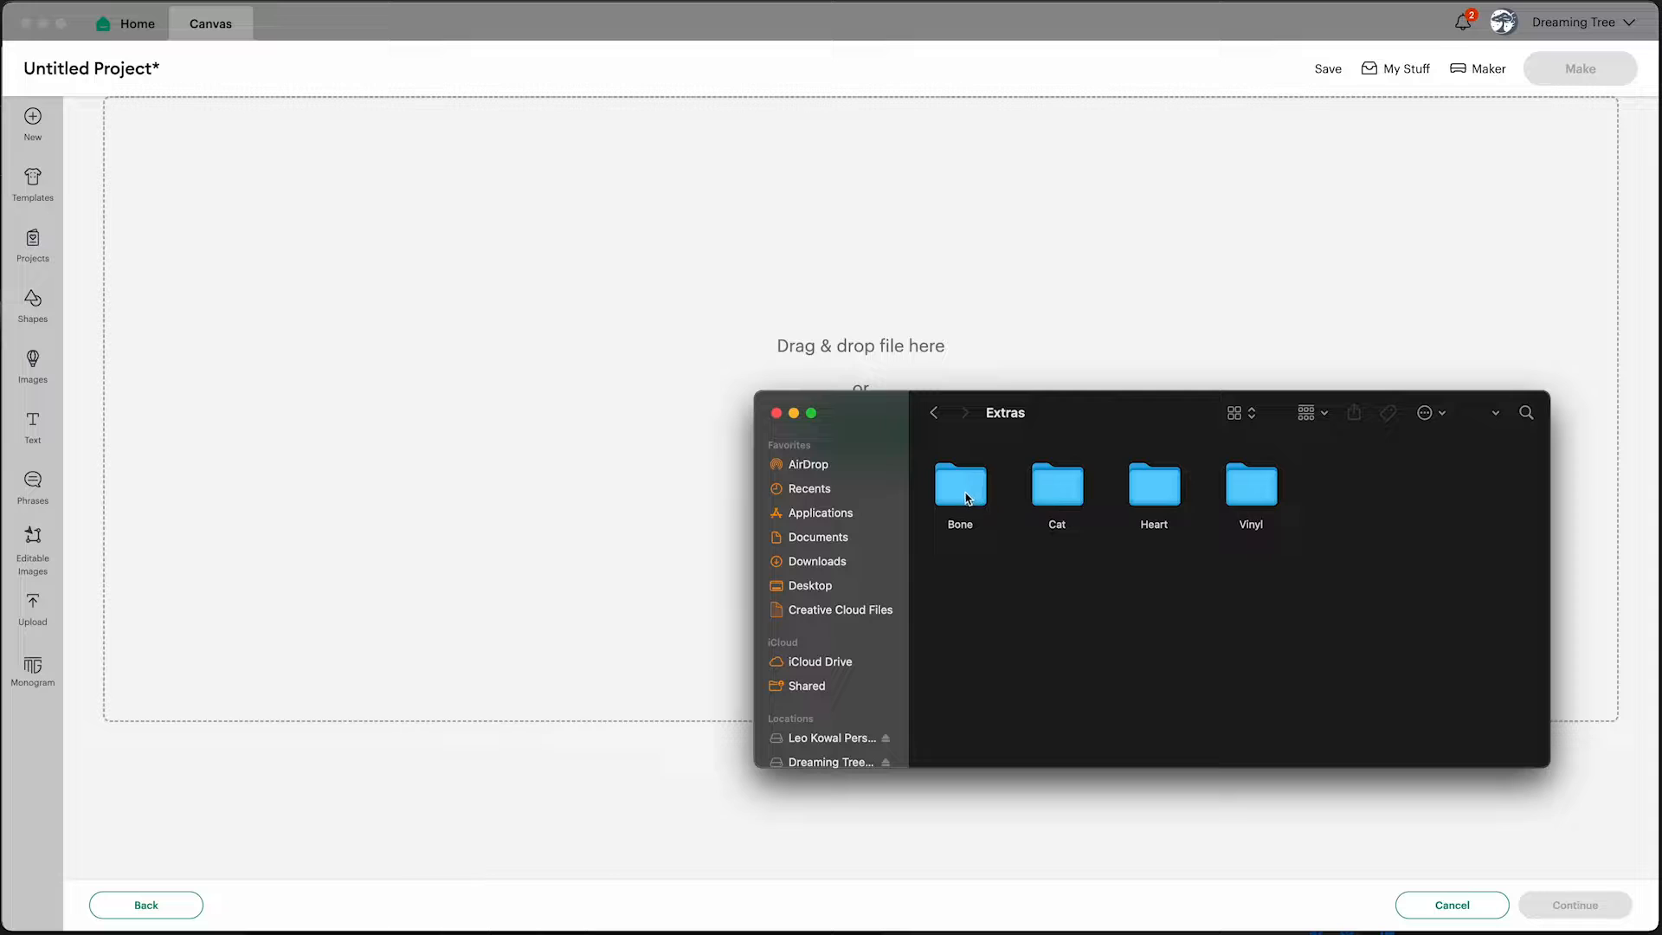
# Open the Heart folder and upload heart_gold_foil.svg by dropping it onto the upload area
pyautogui.click(1157, 496)
pyautogui.click(1055, 495)
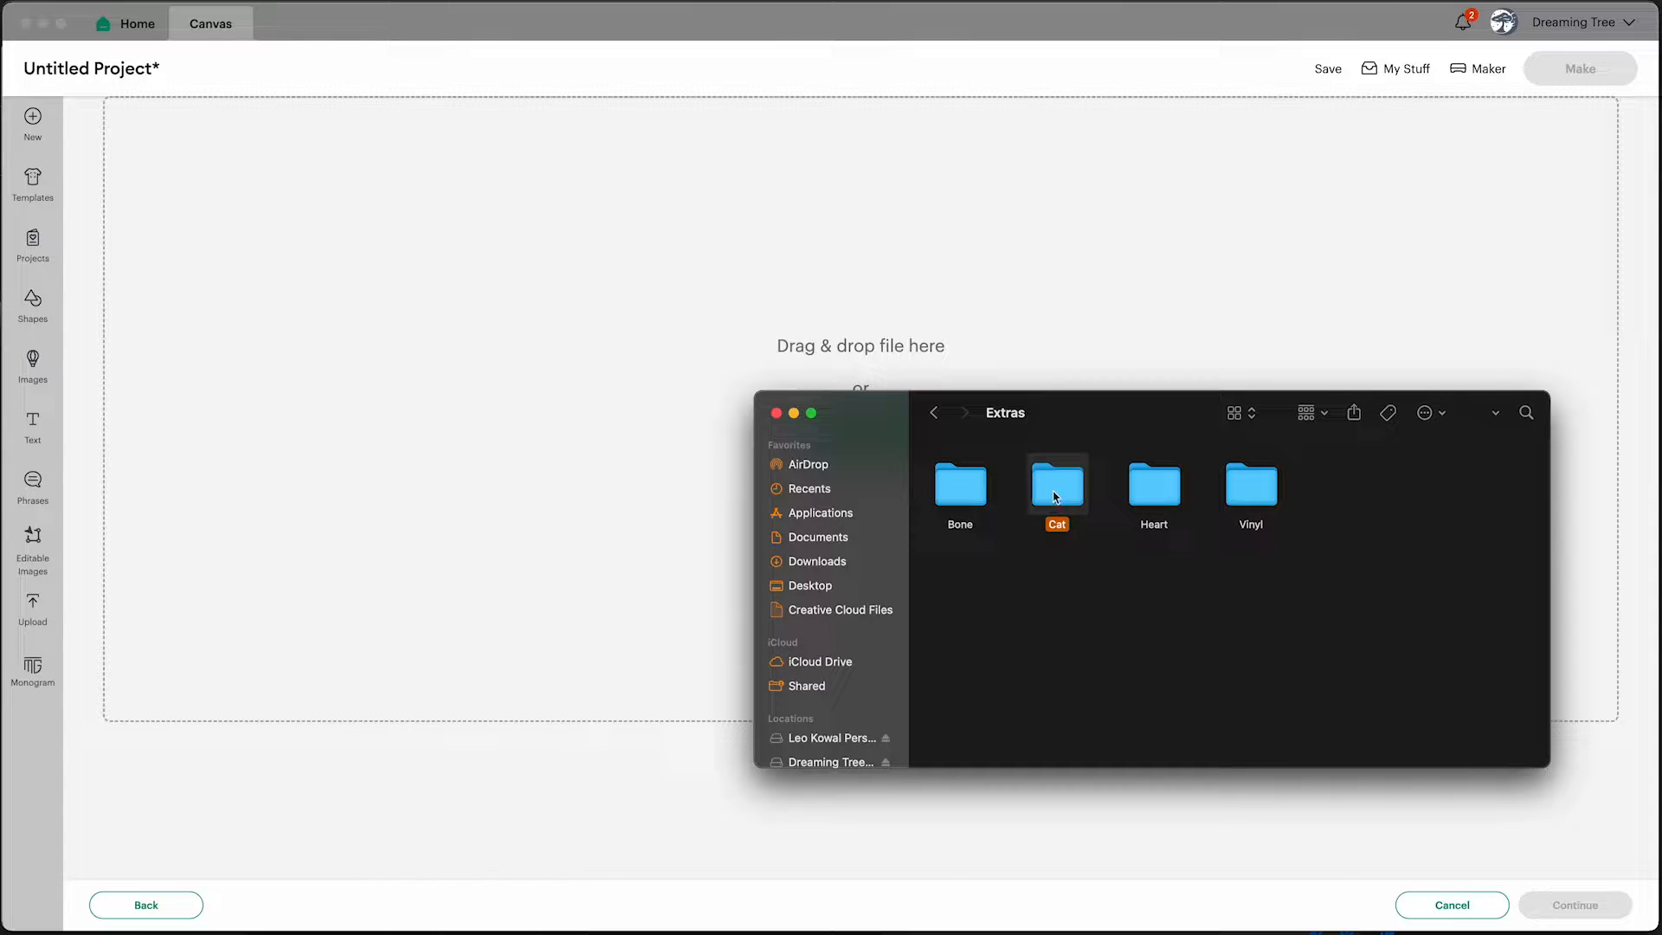
pyautogui.click(971, 492)
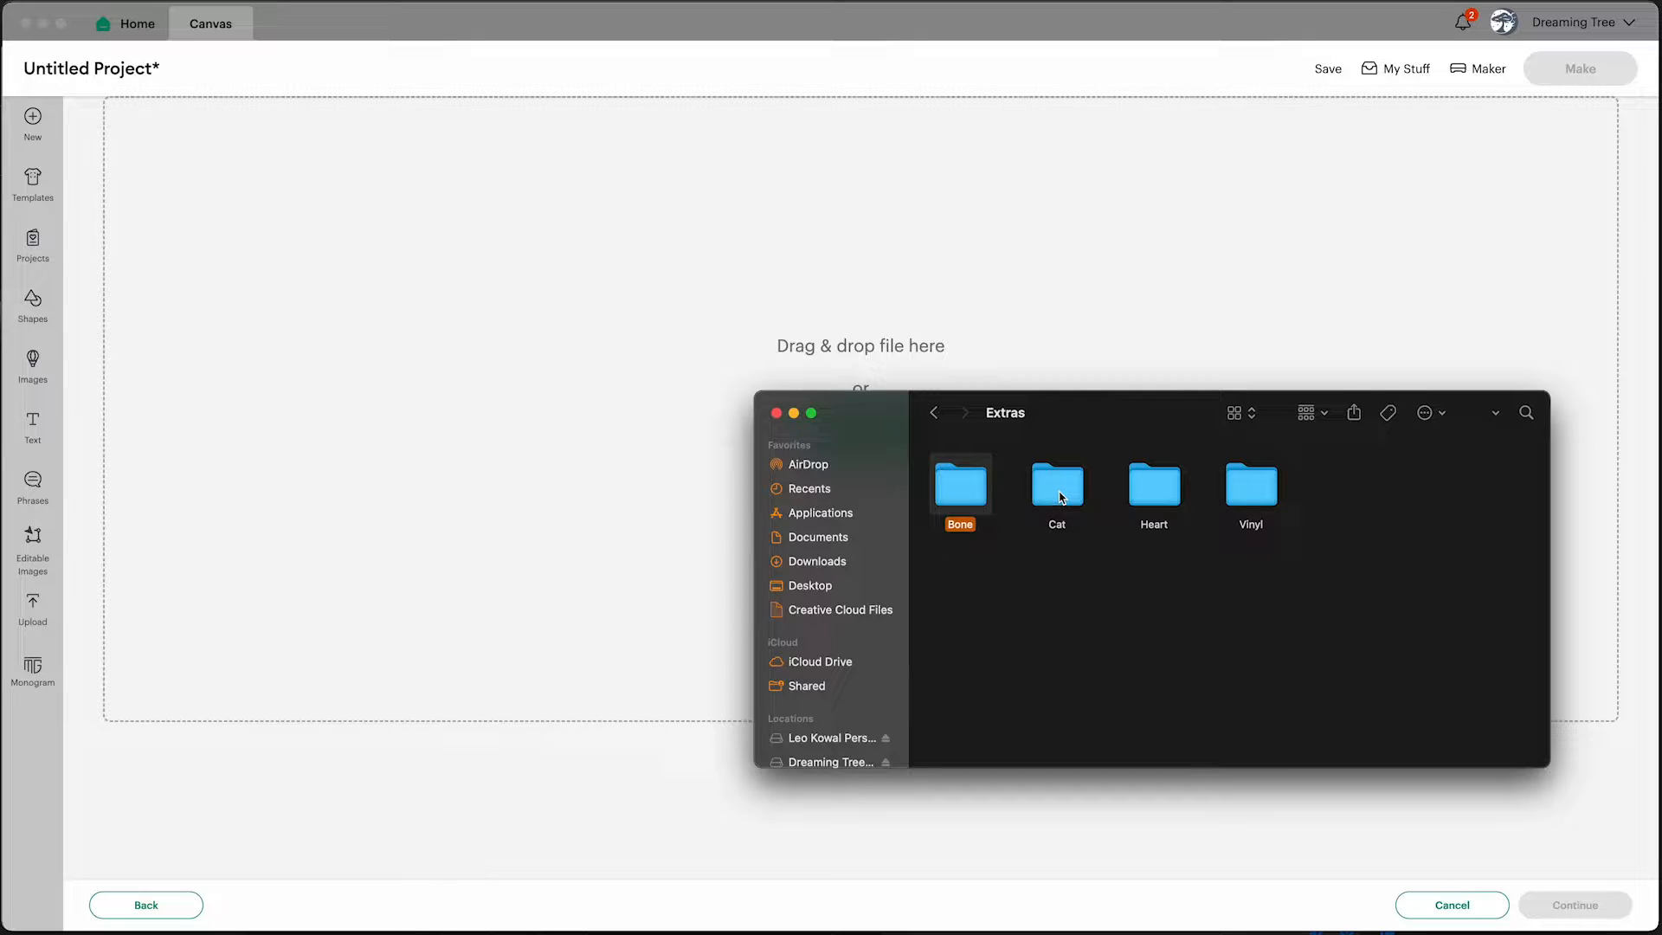
pyautogui.click(1157, 498)
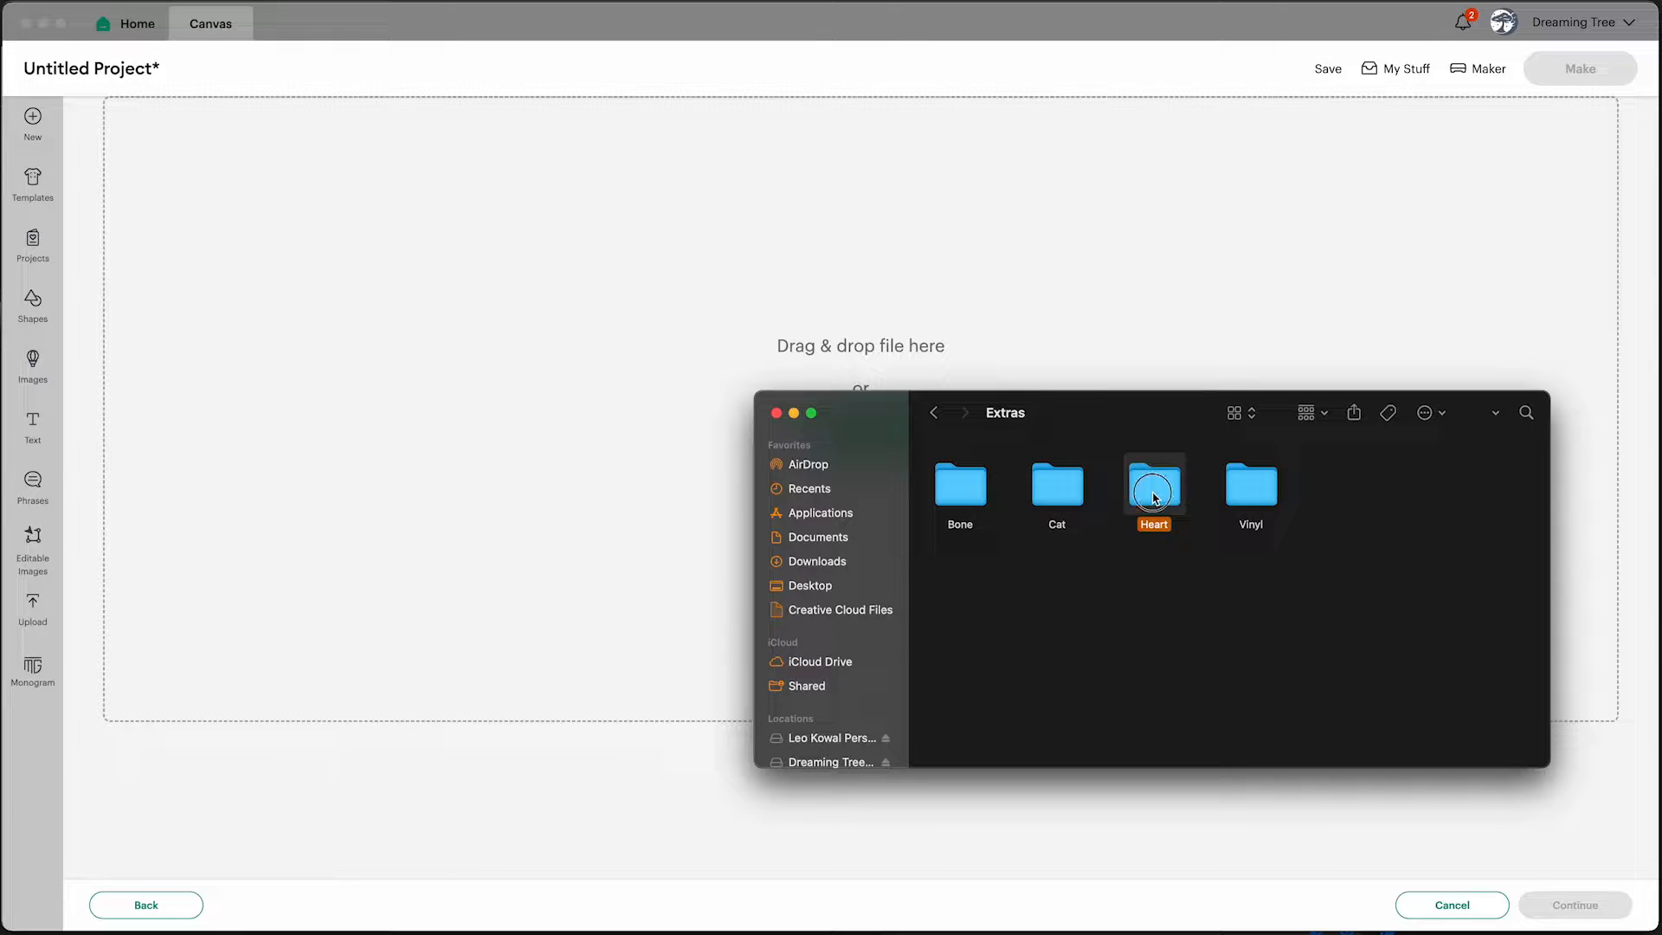
pyautogui.doubleClick(1154, 497)
pyautogui.click(975, 487)
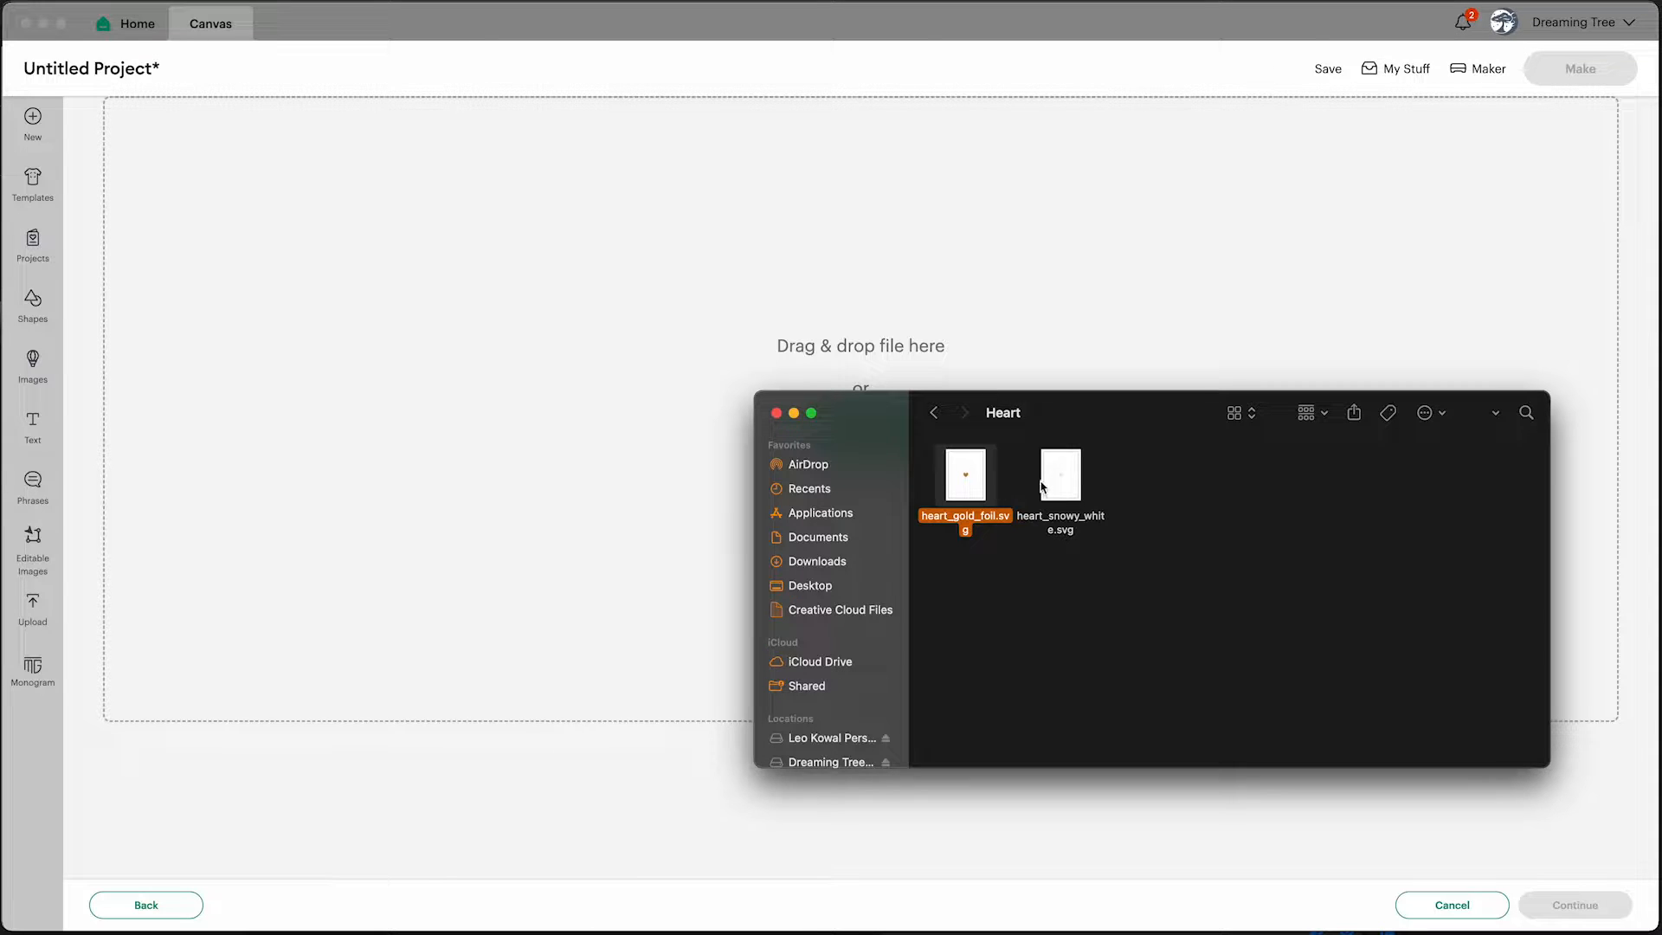
pyautogui.click(1059, 488)
pyautogui.click(967, 483)
pyautogui.moveTo(965, 474); pyautogui.dragTo(816, 268)
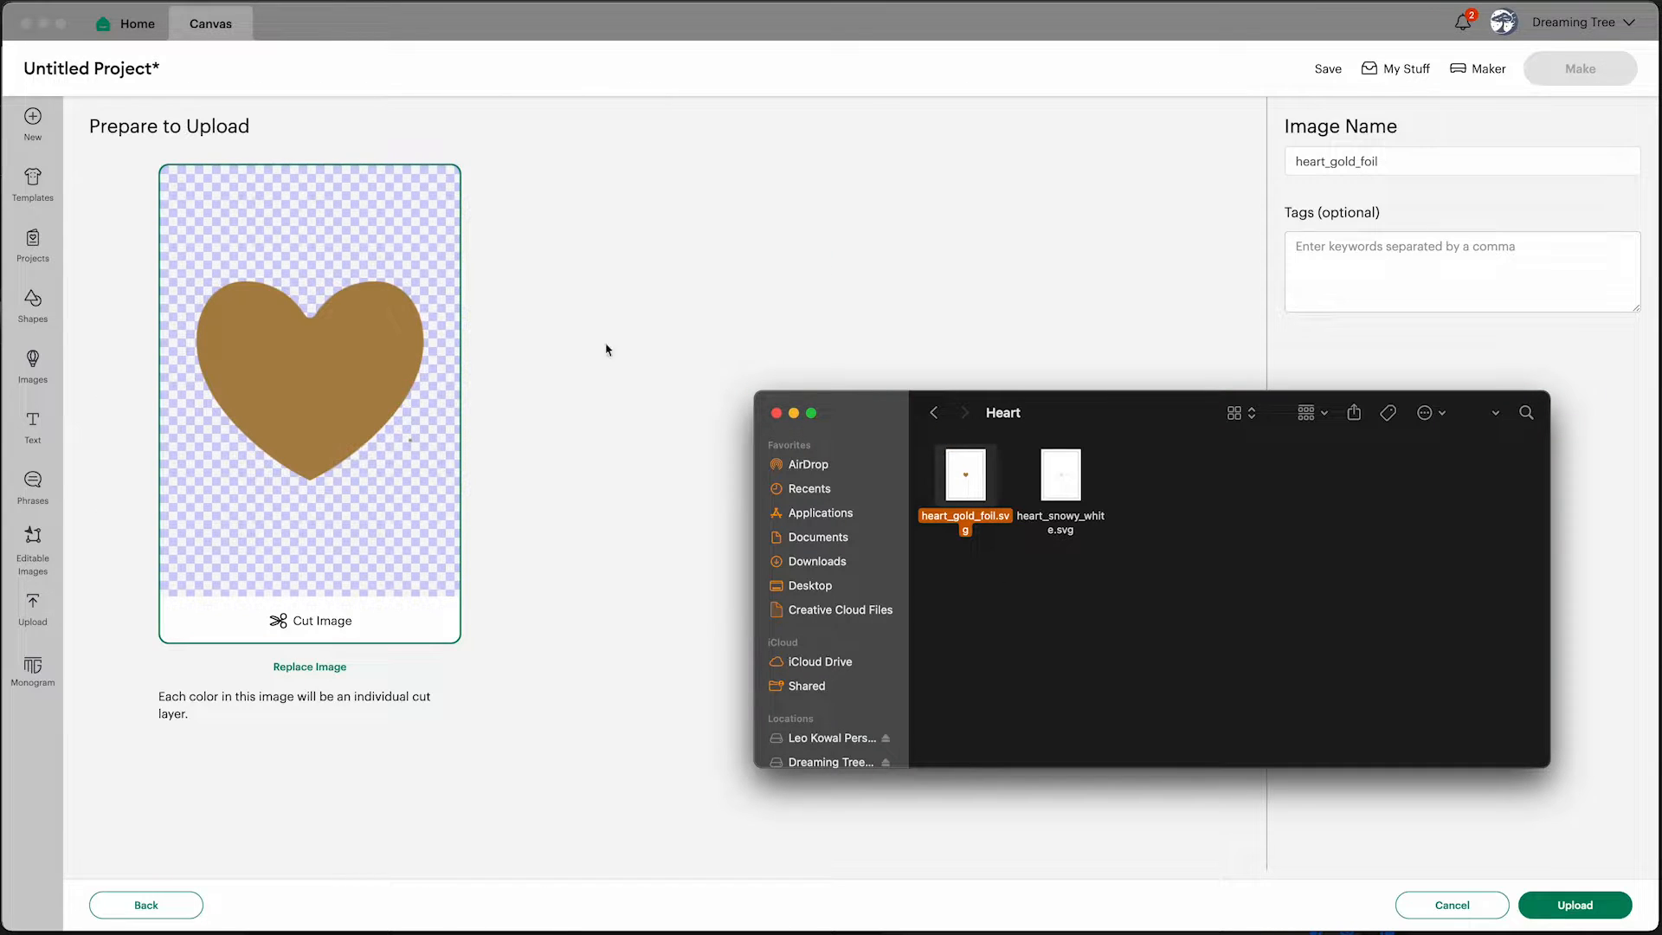
pyautogui.click(1571, 907)
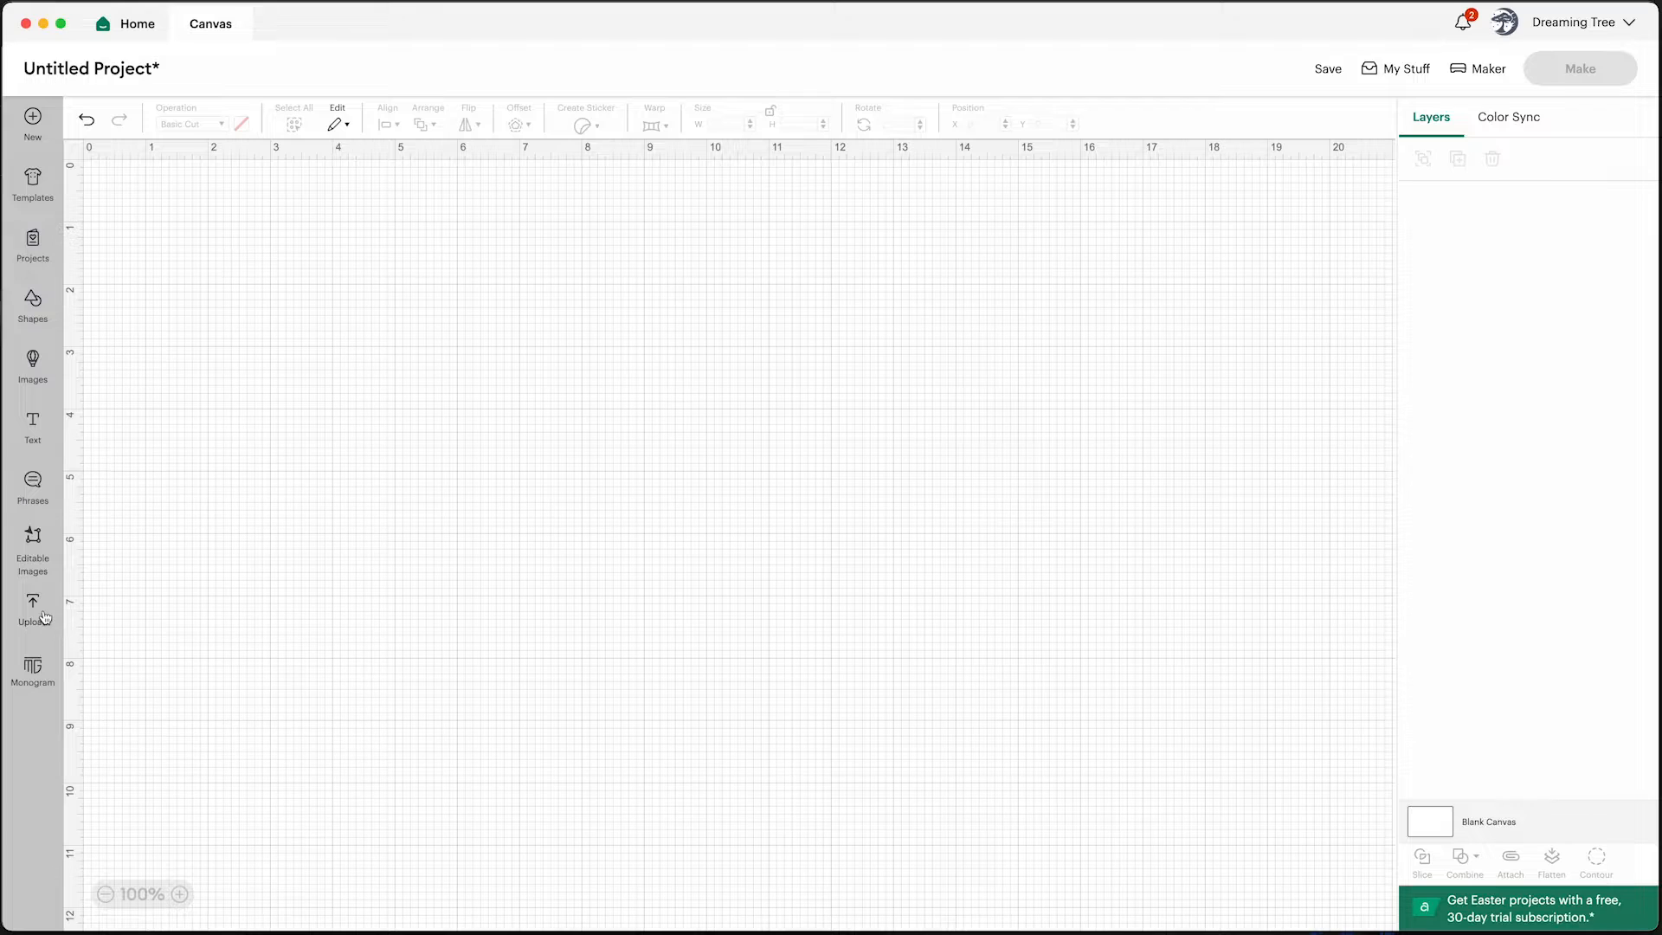
# Start another image upload and upload heart_snowy_white.svg by dropping it from the Heart folder
pyautogui.click(52, 612)
pyautogui.click(147, 345)
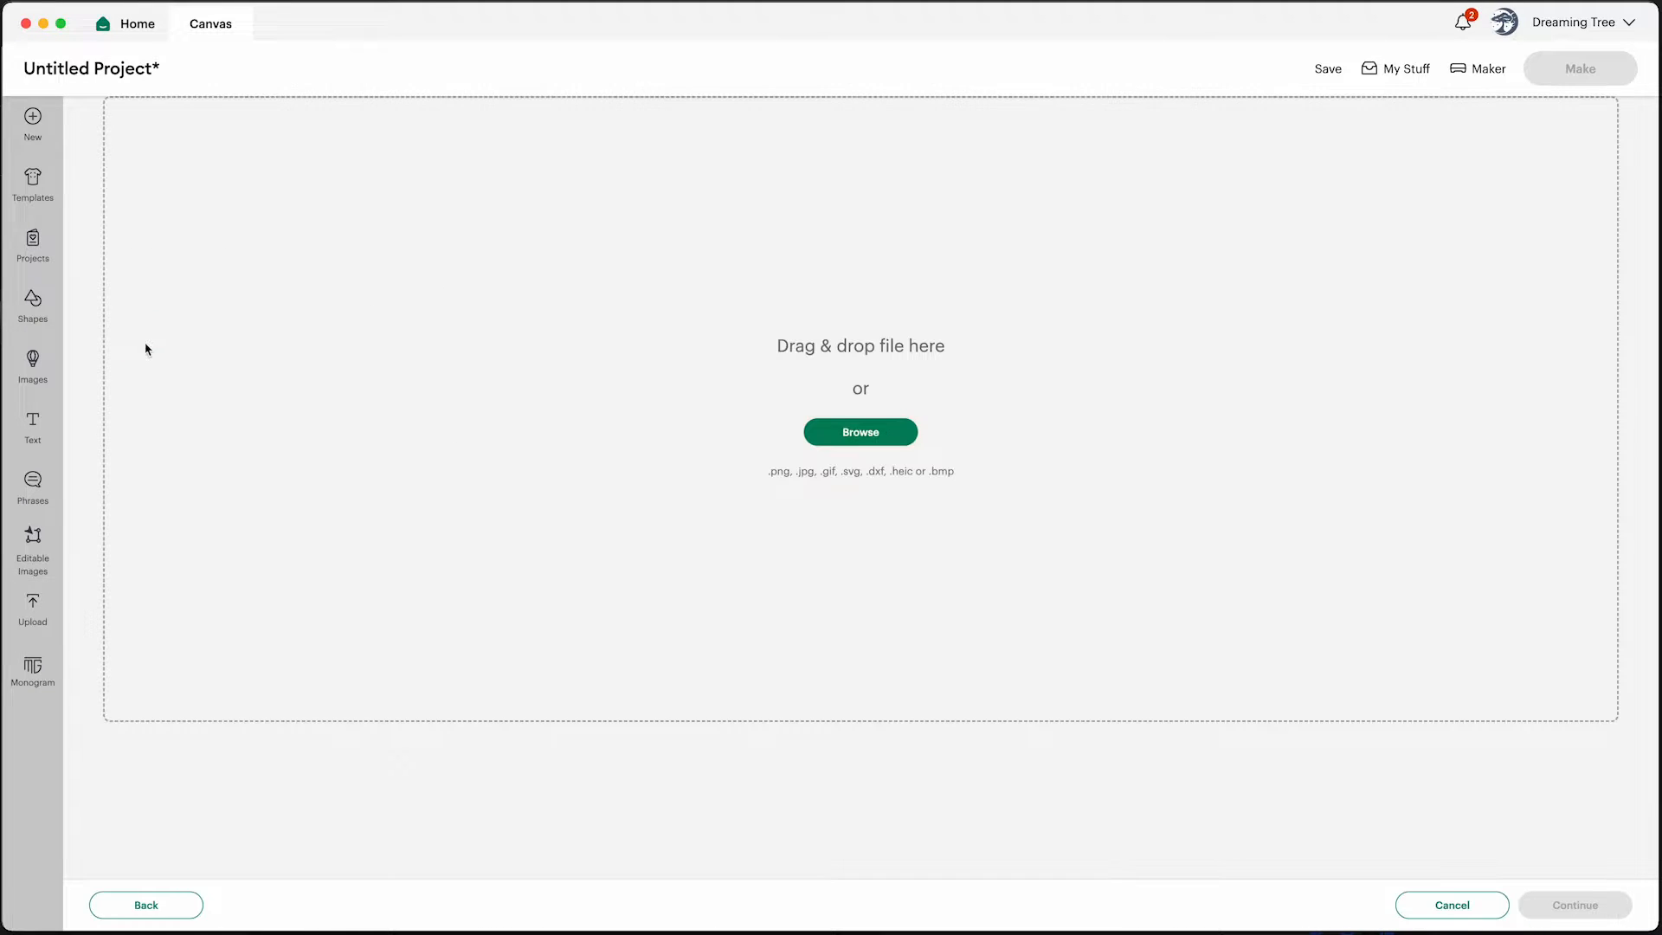
pyautogui.click(848, 442)
pyautogui.moveTo(1060, 474); pyautogui.dragTo(814, 307)
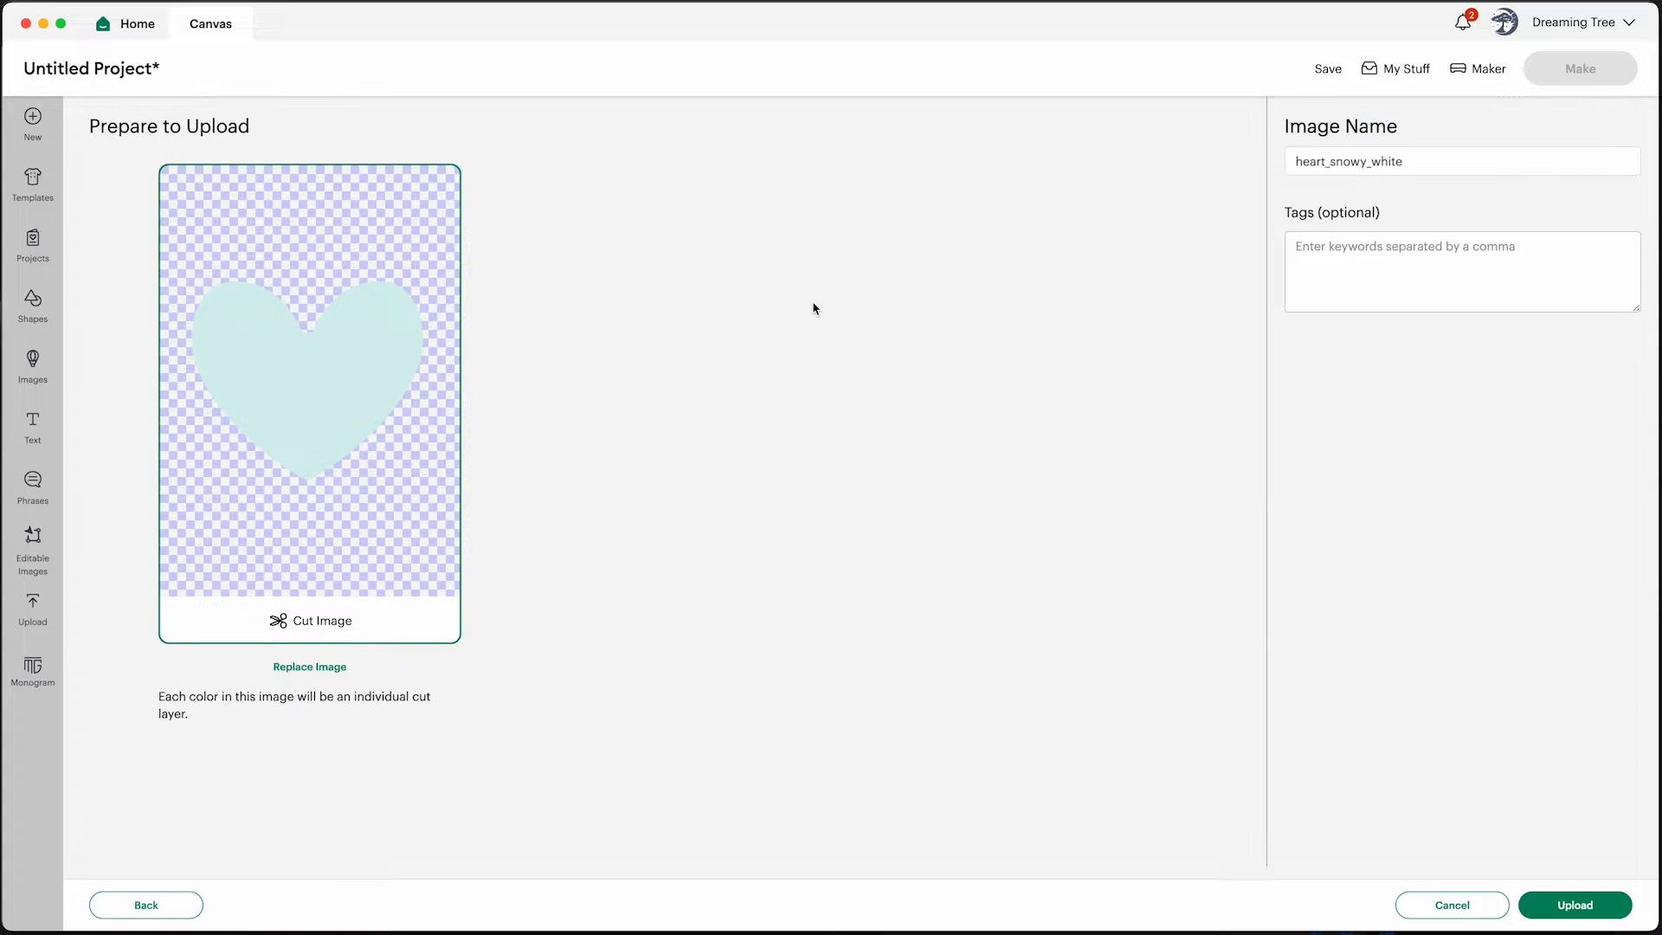
pyautogui.click(1572, 904)
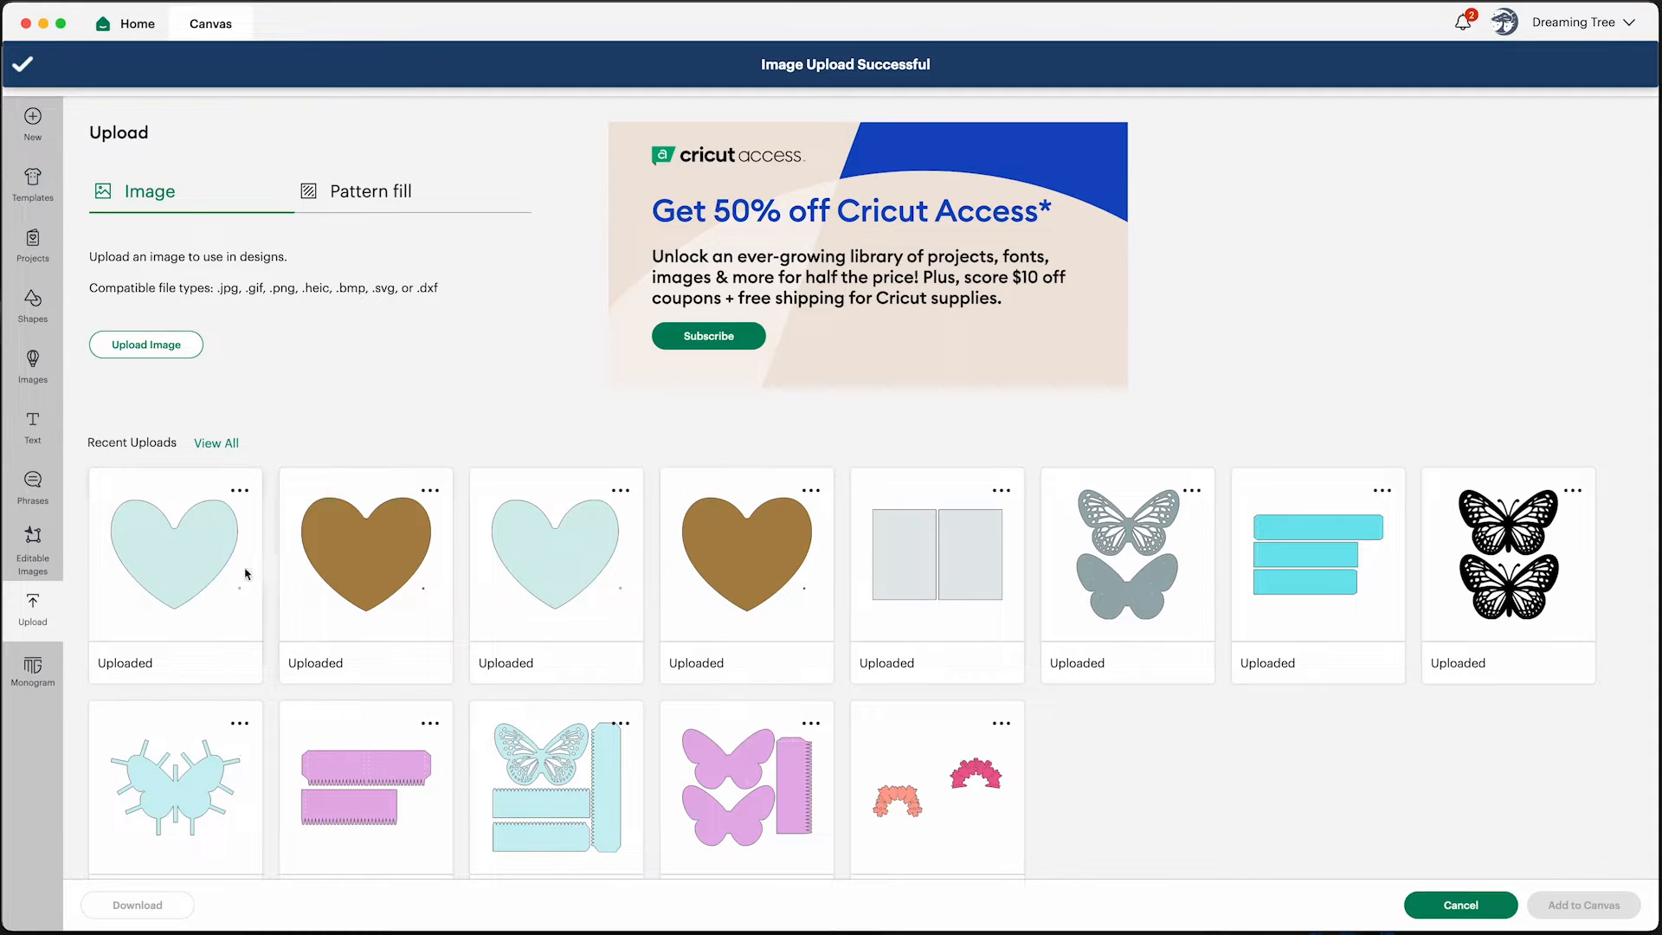
# Select both newly uploaded heart images and add them to the canvas
pyautogui.click(235, 568)
pyautogui.click(369, 564)
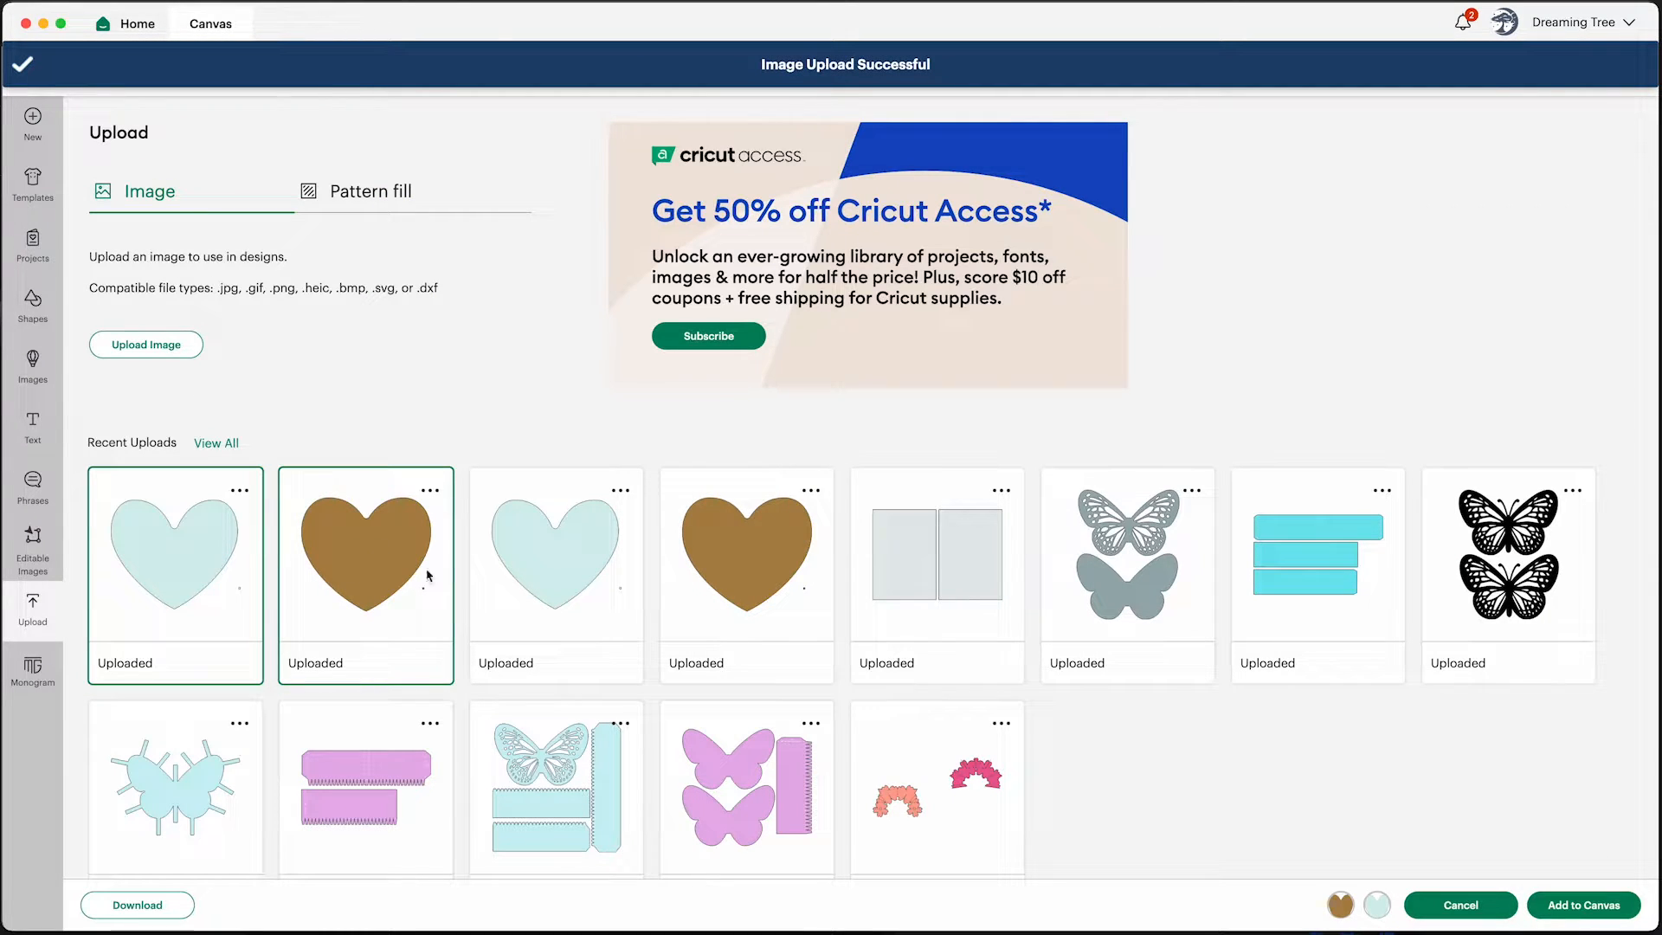
pyautogui.click(1589, 909)
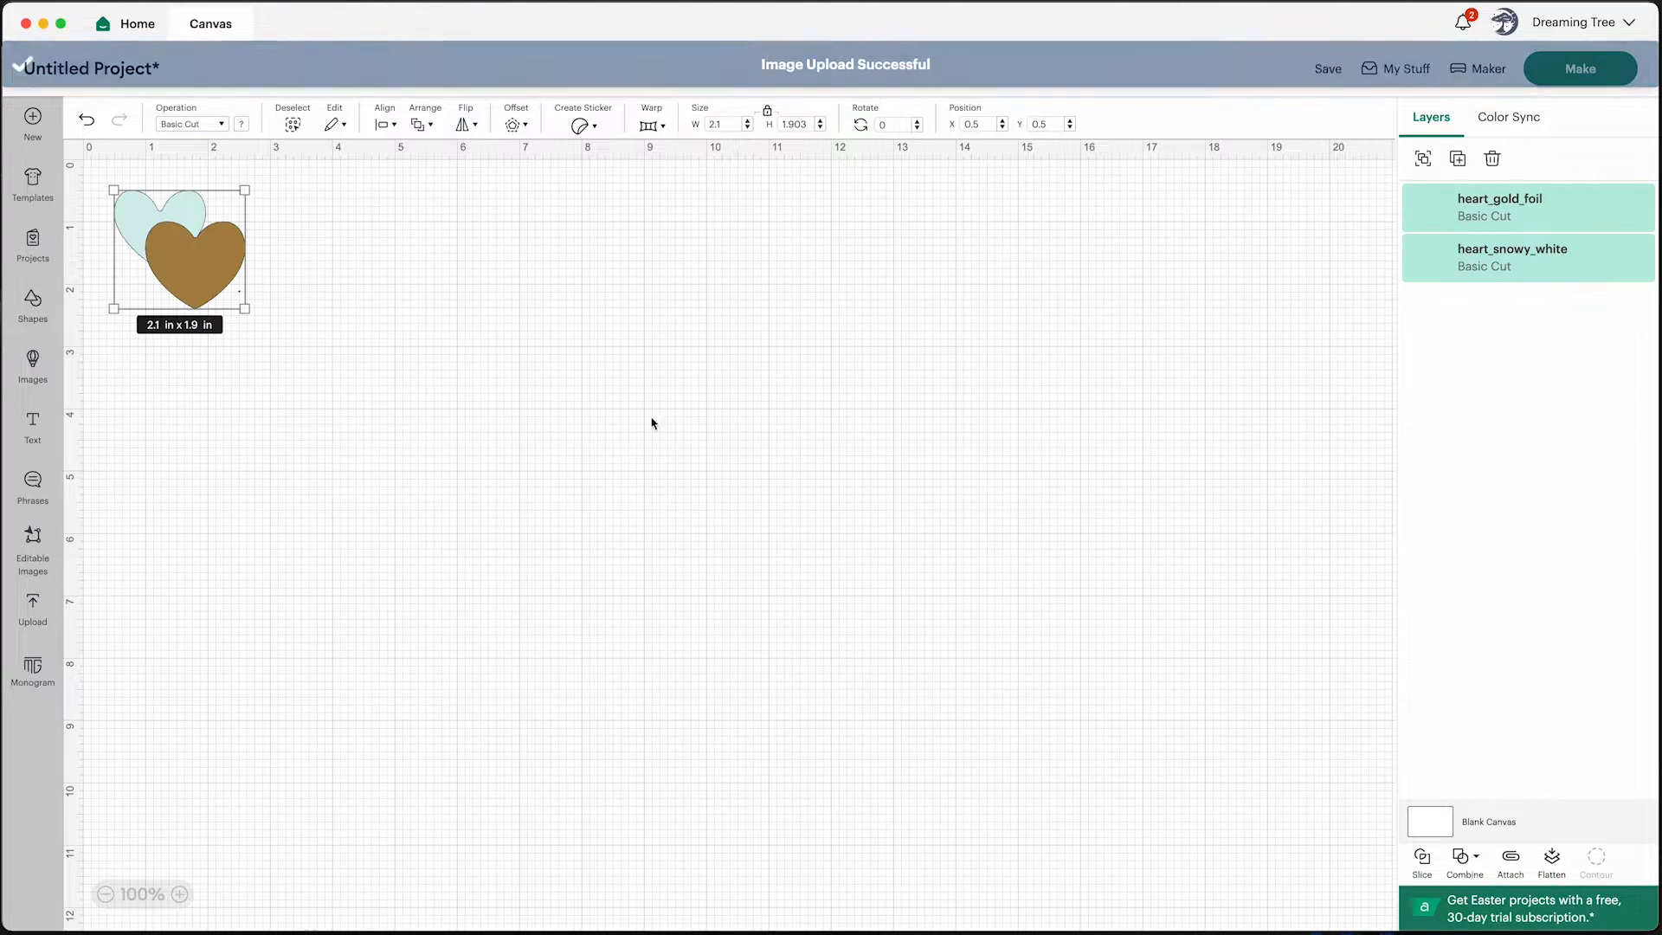
# Separate the two hearts, placing the gold heart and the white heart side by side across the canvas
pyautogui.click(367, 319)
pyautogui.moveTo(218, 277); pyautogui.dragTo(360, 303)
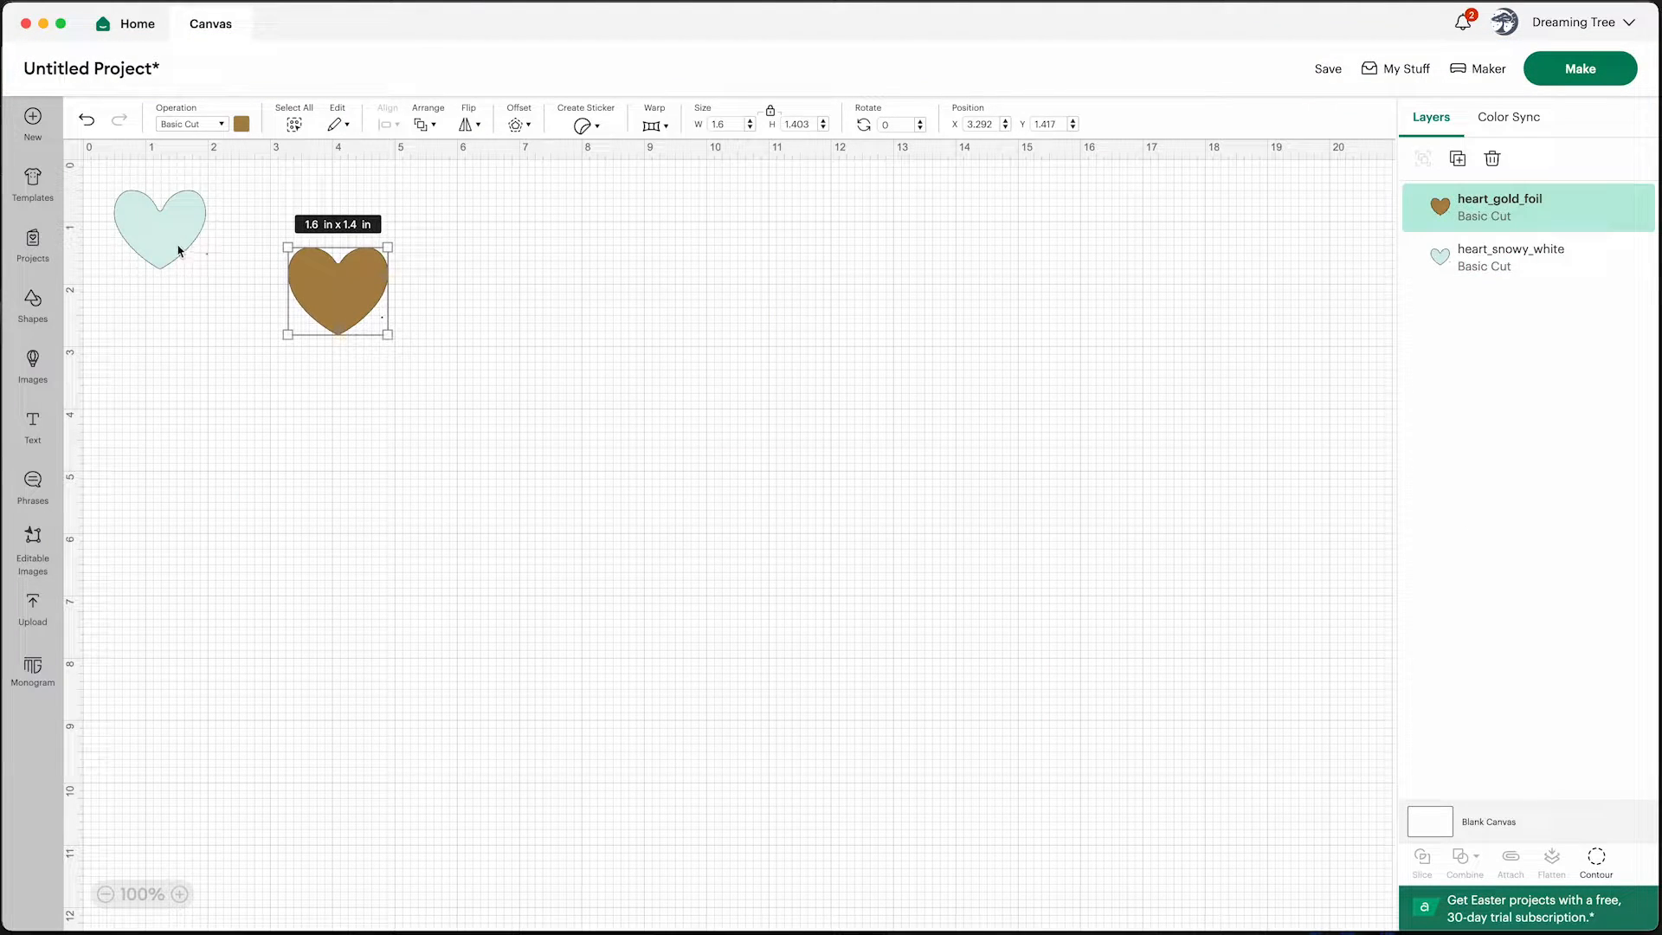
pyautogui.moveTo(179, 244); pyautogui.dragTo(513, 276)
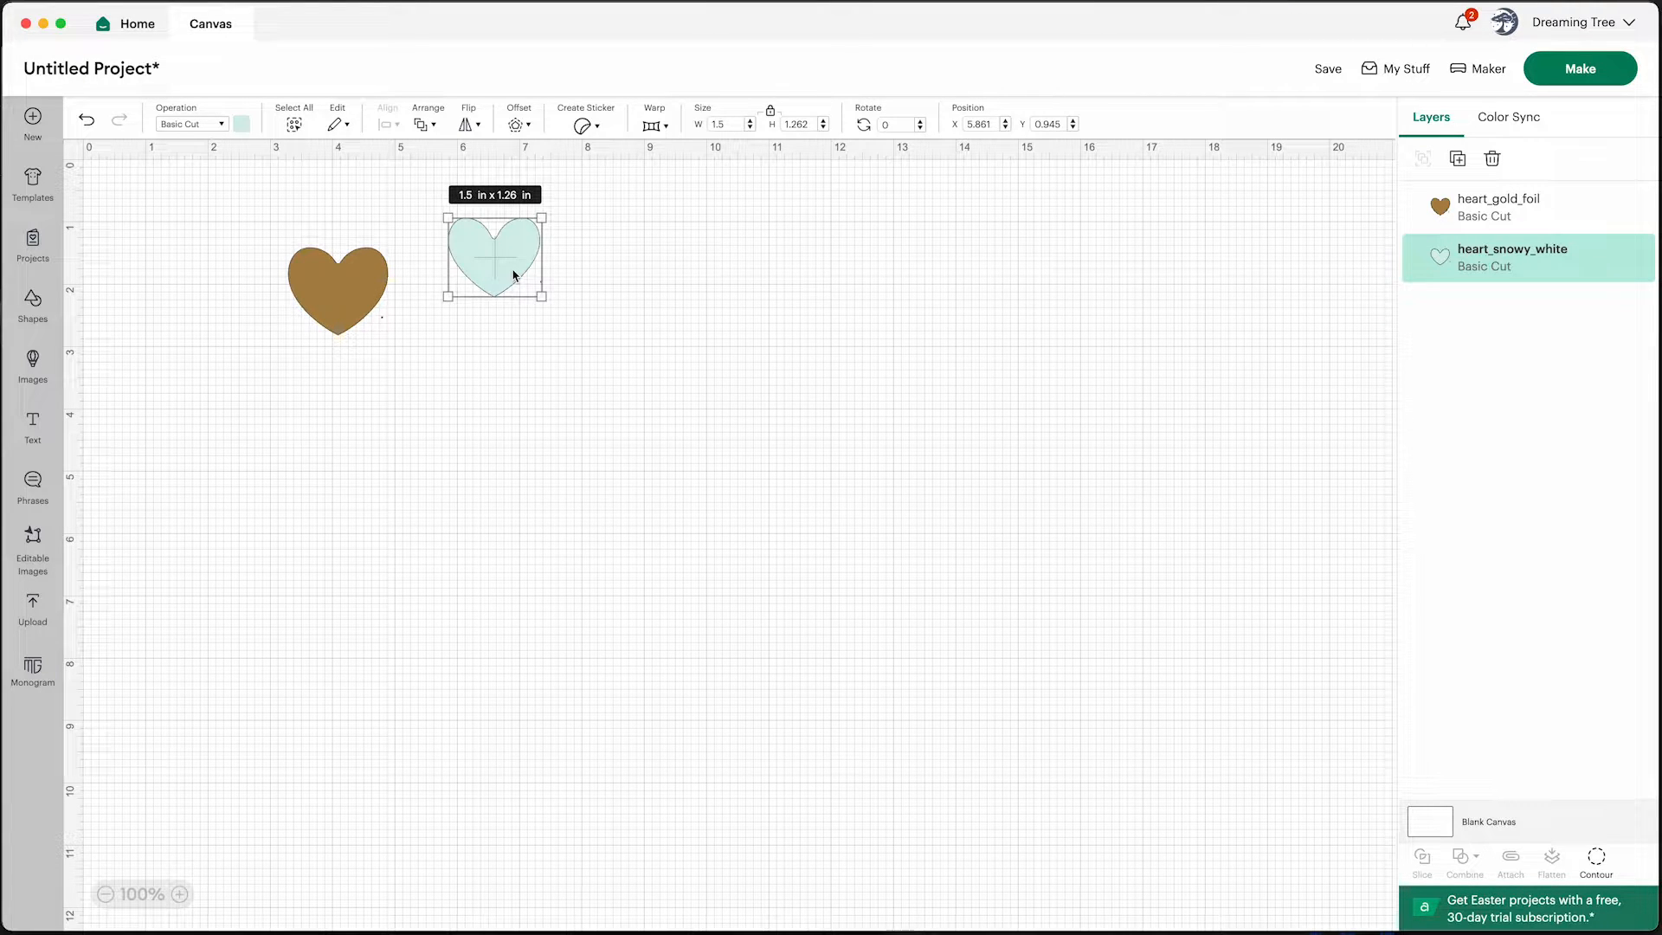
pyautogui.moveTo(513, 276); pyautogui.dragTo(580, 326)
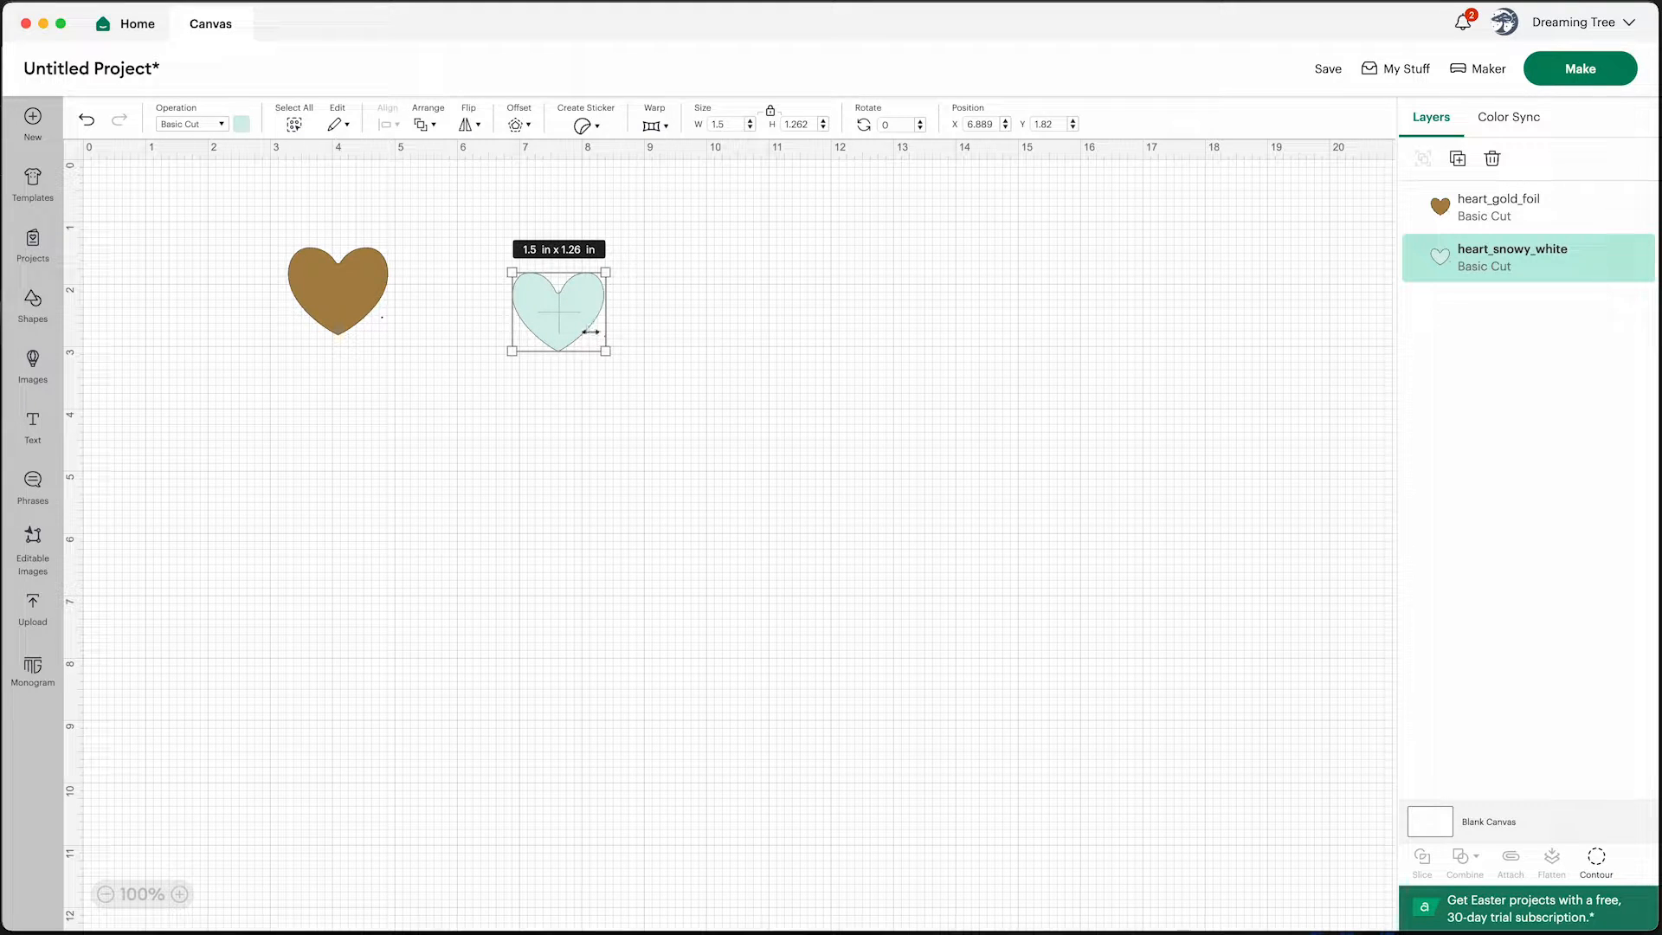
# Add a text box and set its font to the system font NAL Hand
pyautogui.click(605, 430)
pyautogui.click(567, 326)
pyautogui.click(32, 422)
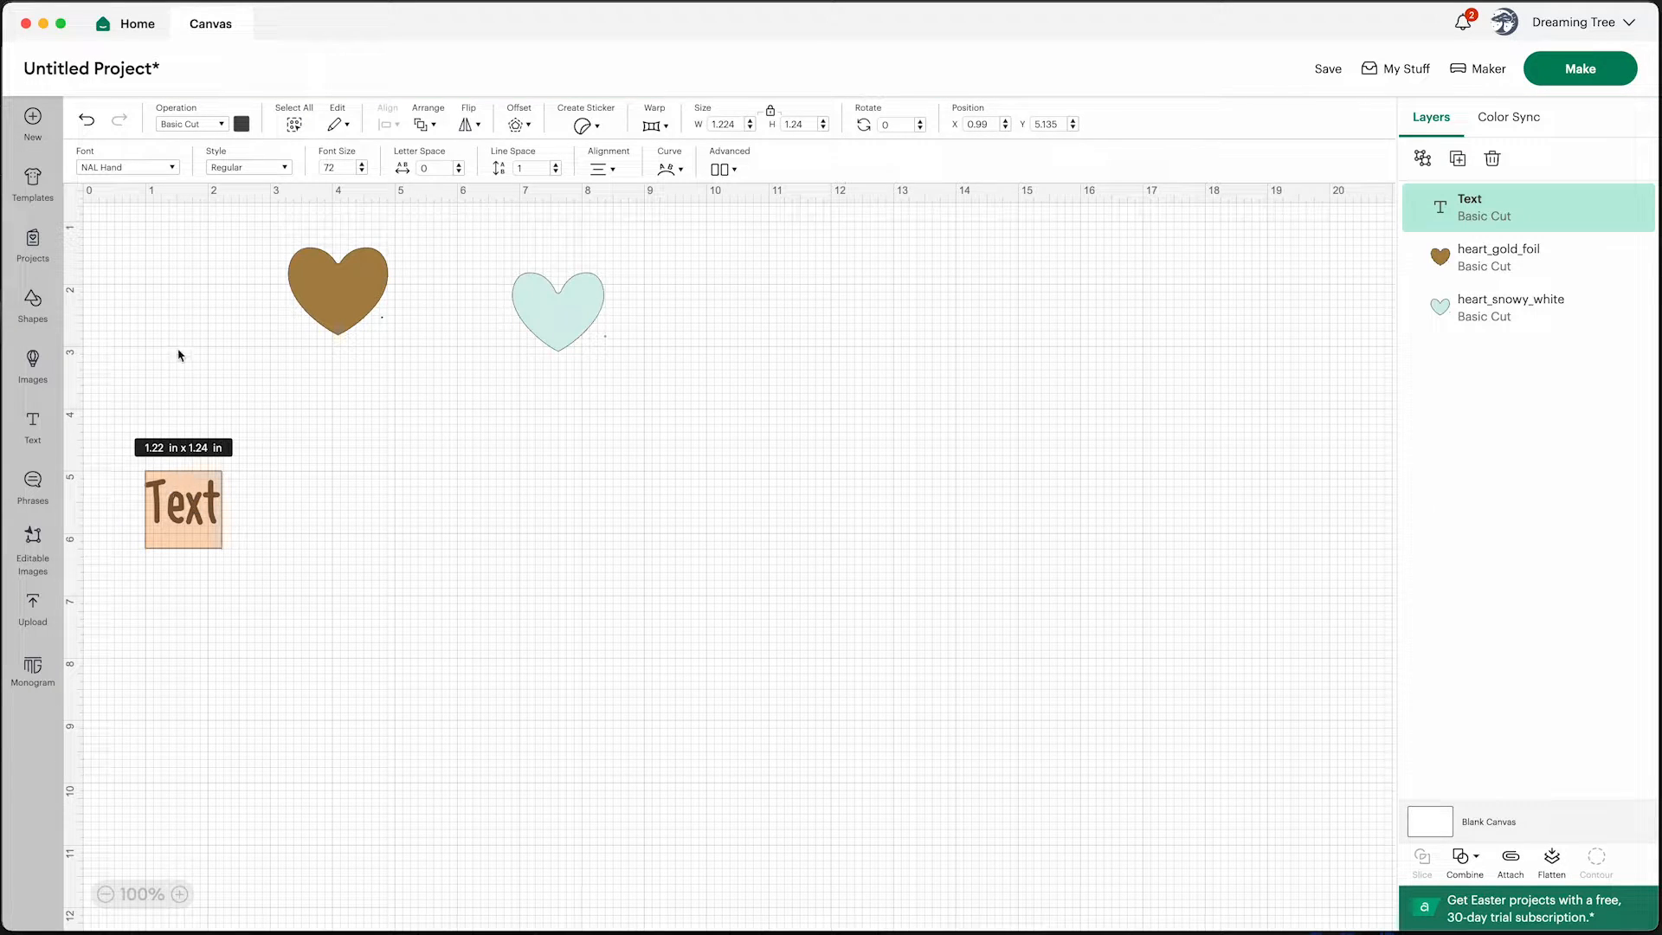
pyautogui.click(147, 171)
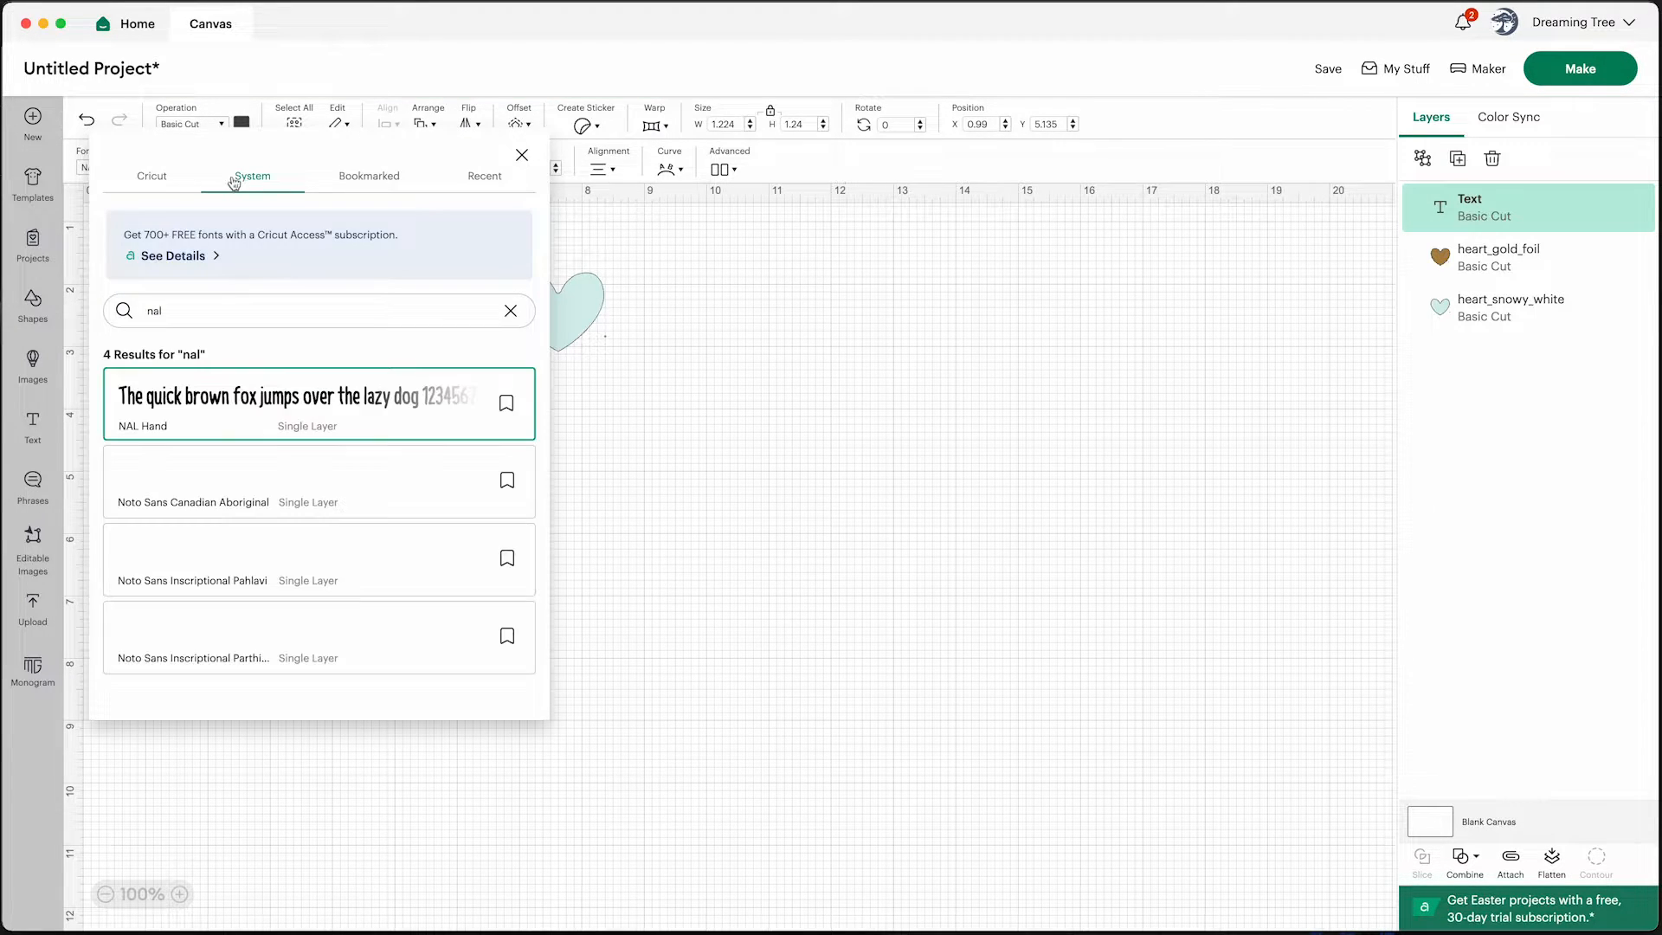
pyautogui.click(156, 178)
pyautogui.click(269, 184)
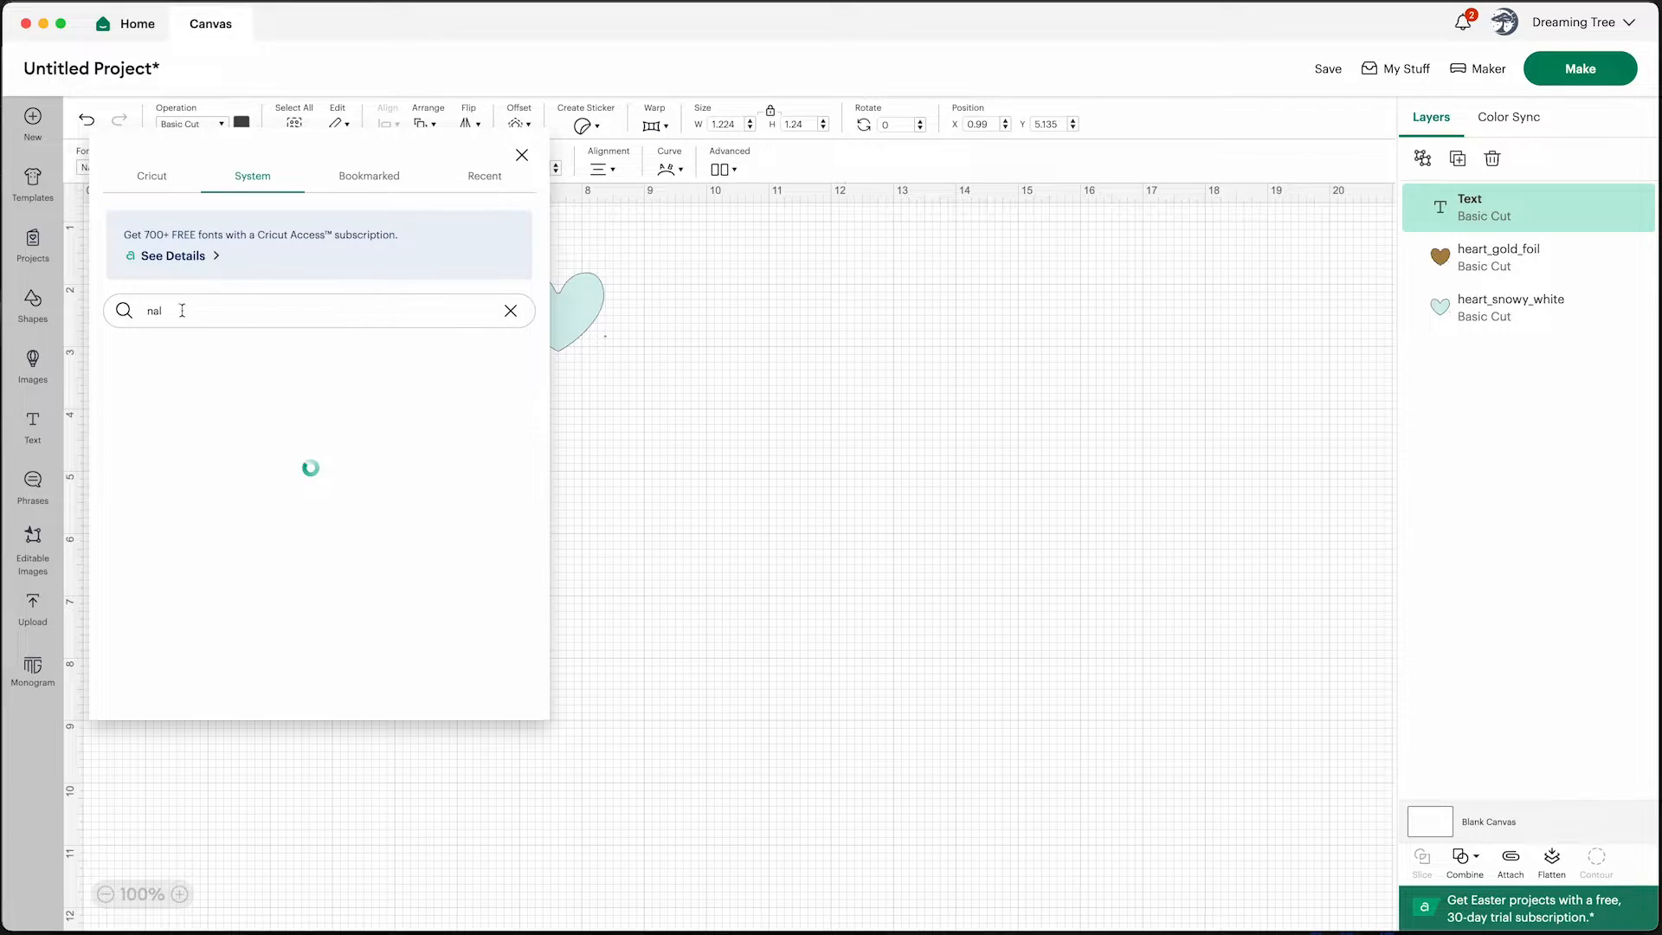
pyautogui.doubleClick(154, 311)
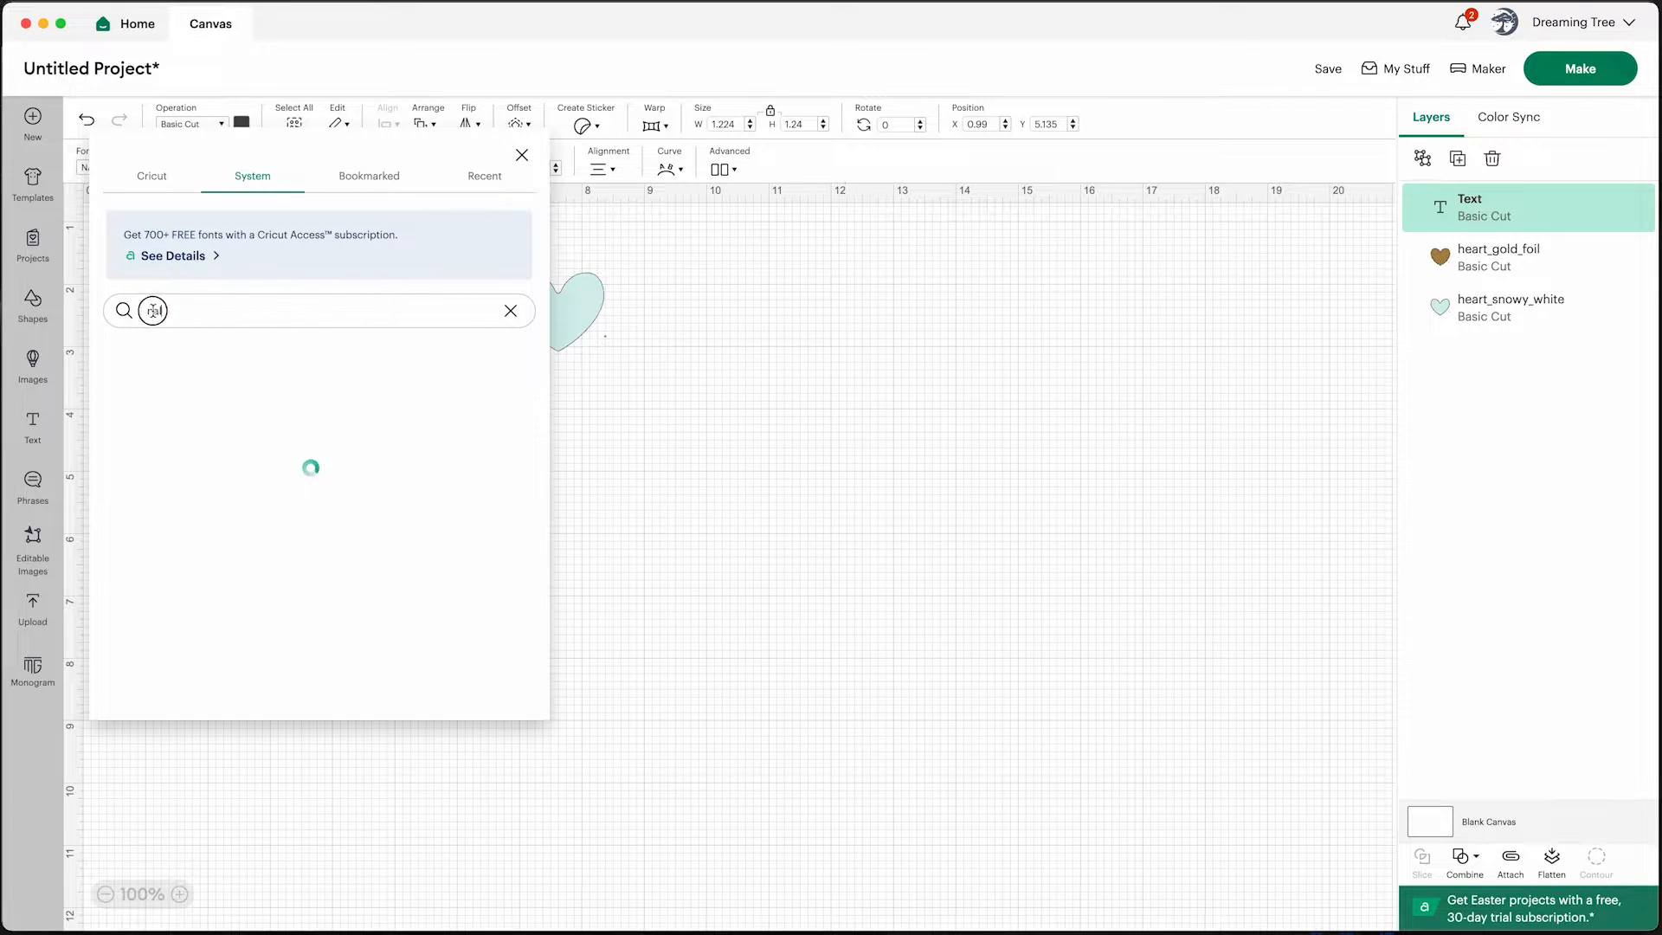
pyautogui.click(244, 182)
pyautogui.doubleClick(195, 308)
pyautogui.press('Return')
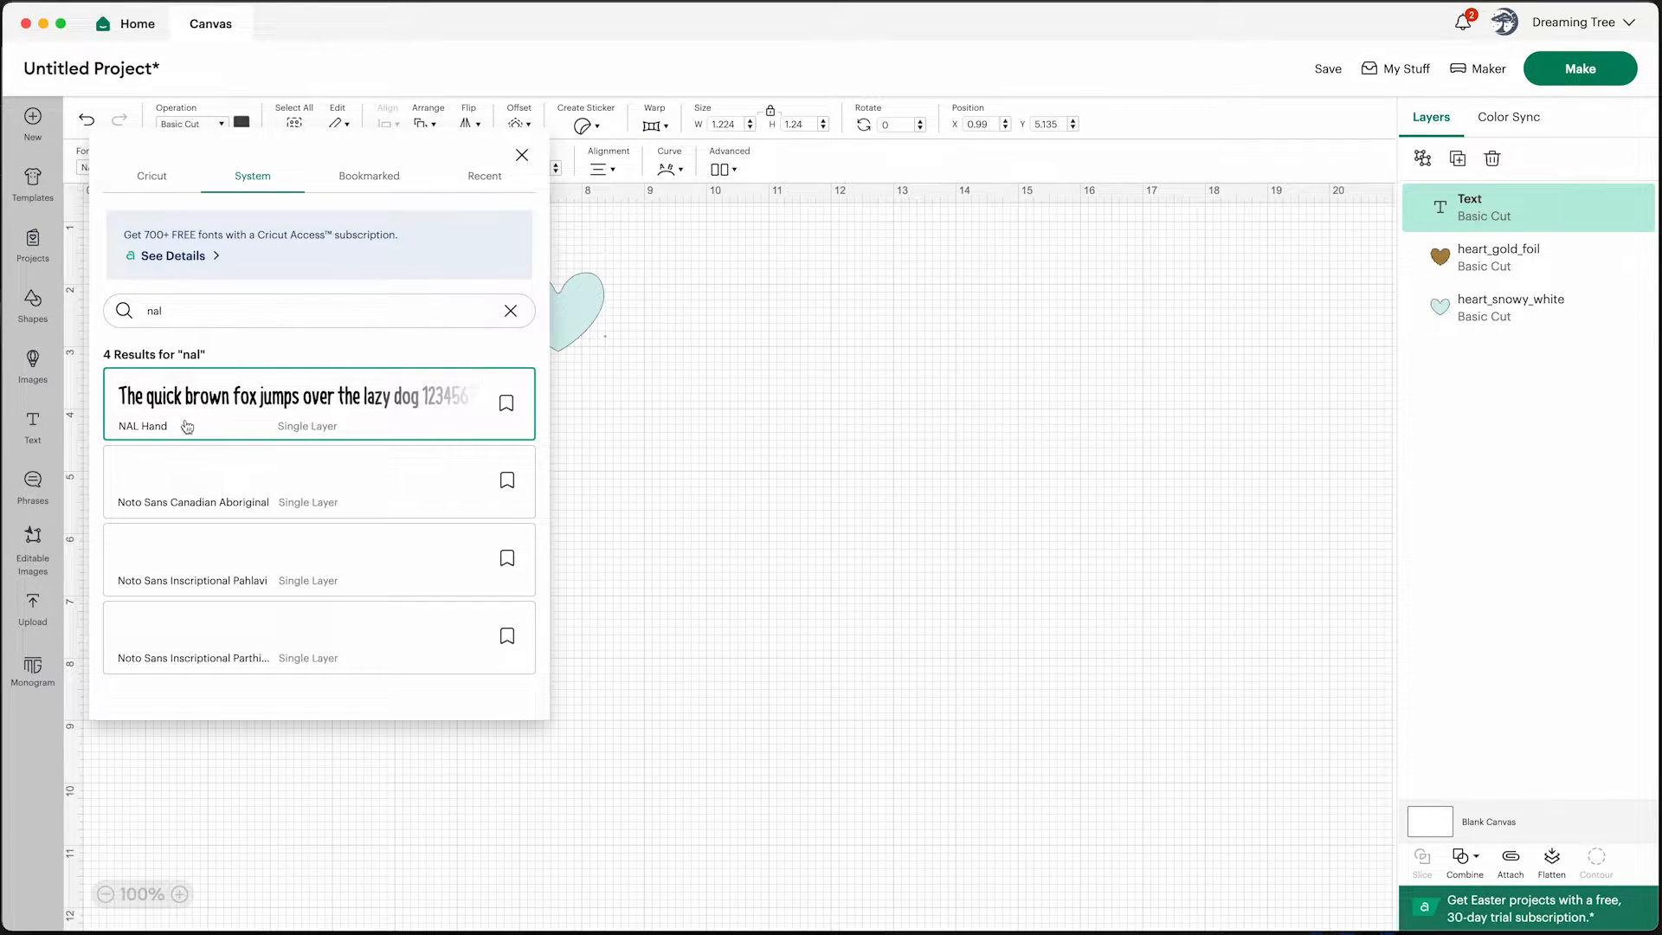
pyautogui.click(145, 434)
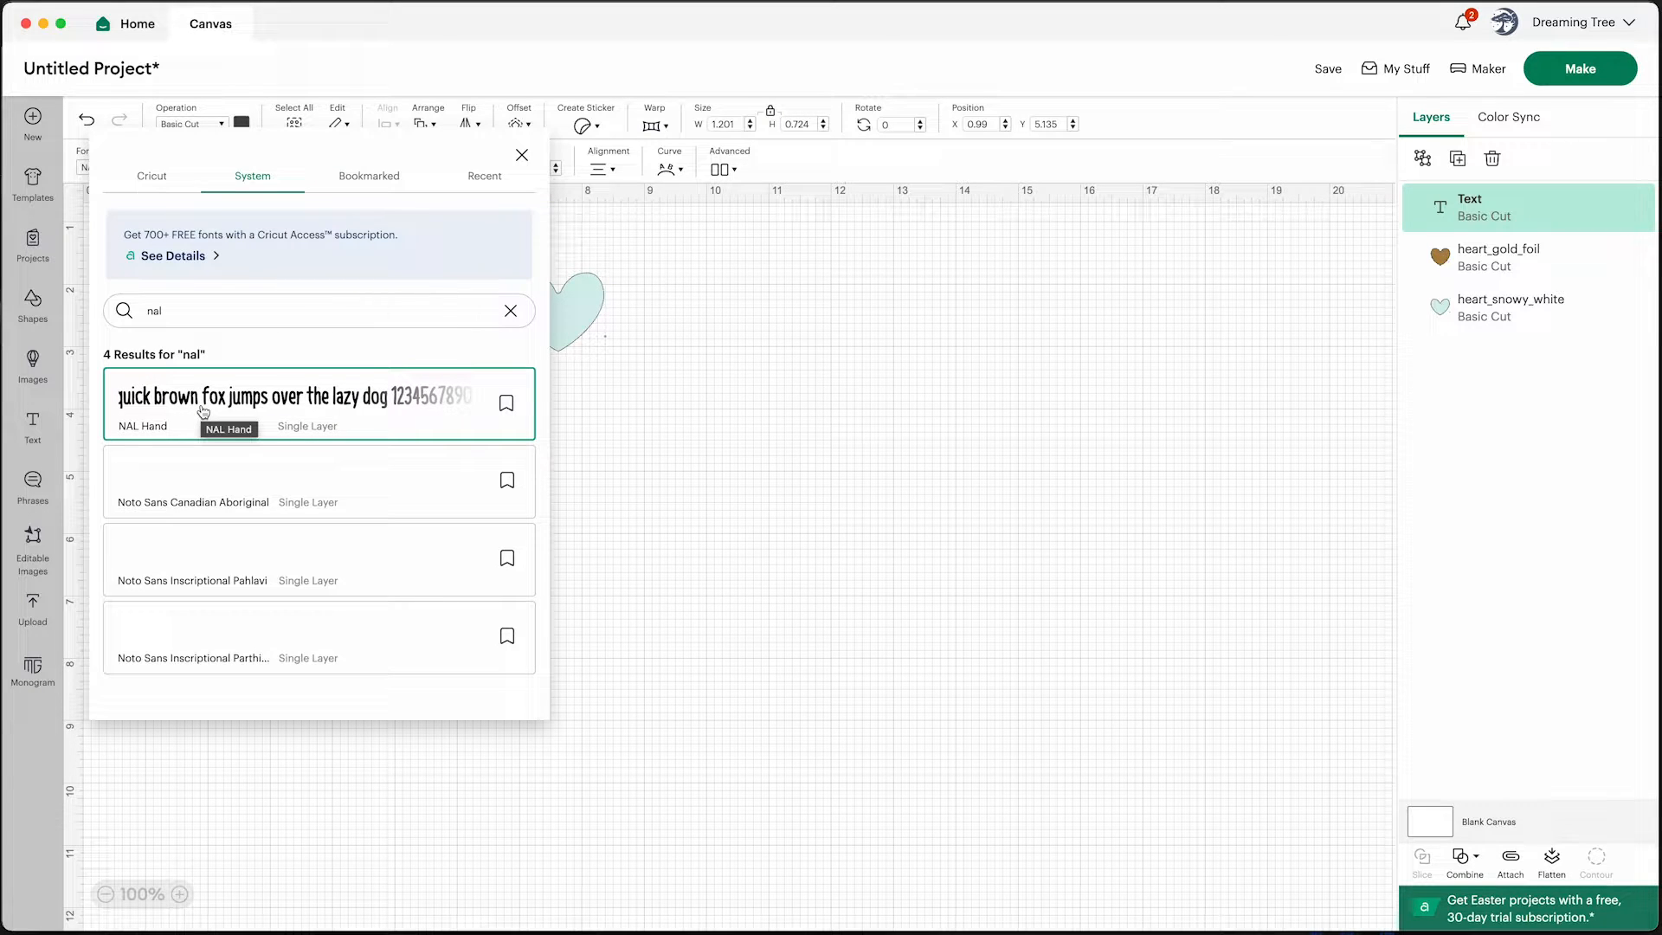
pyautogui.click(652, 460)
# Replace the text with a family member's first name and move it just below the white heart
pyautogui.click(193, 500)
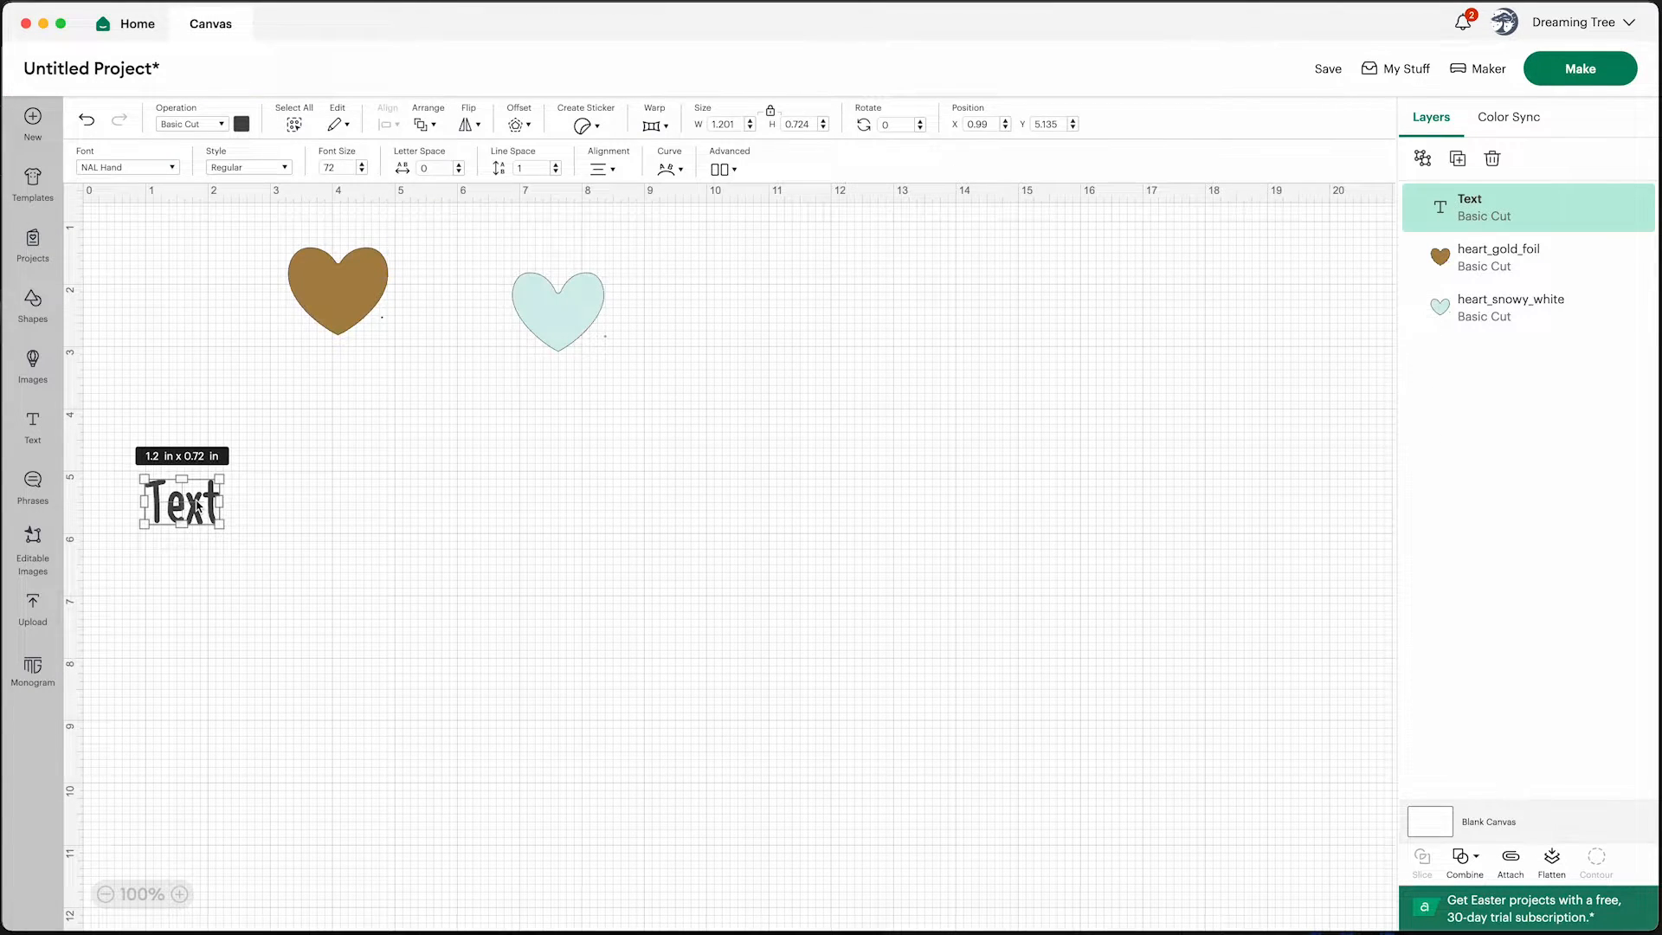
pyautogui.doubleClick(198, 503)
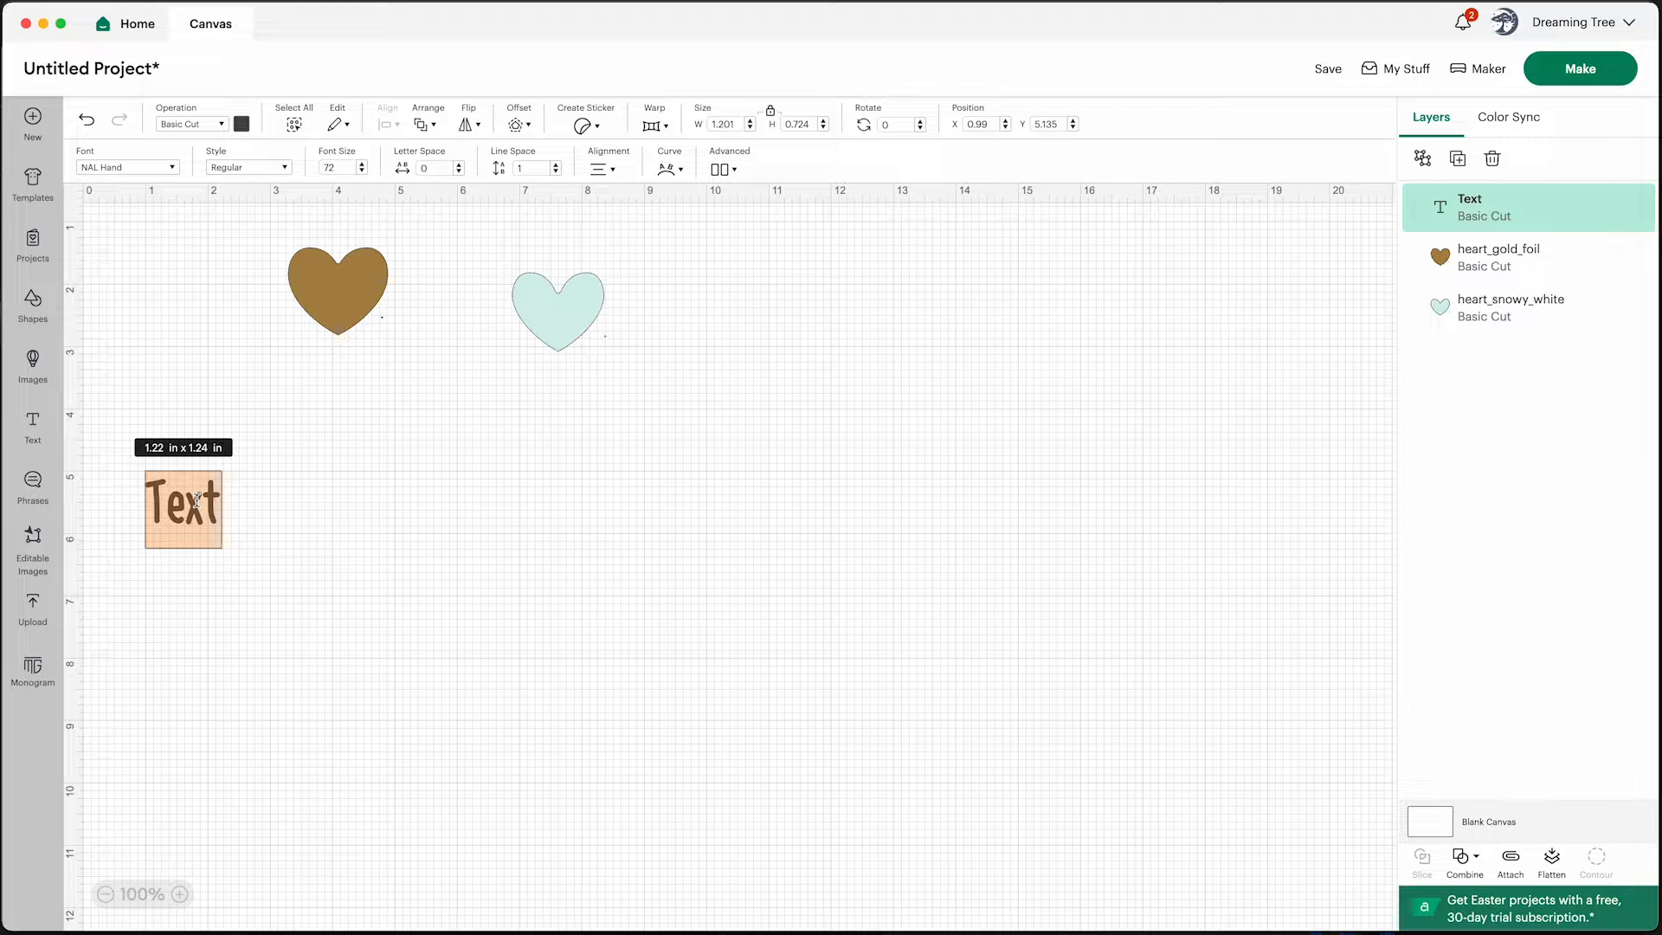
pyautogui.write('Carol')
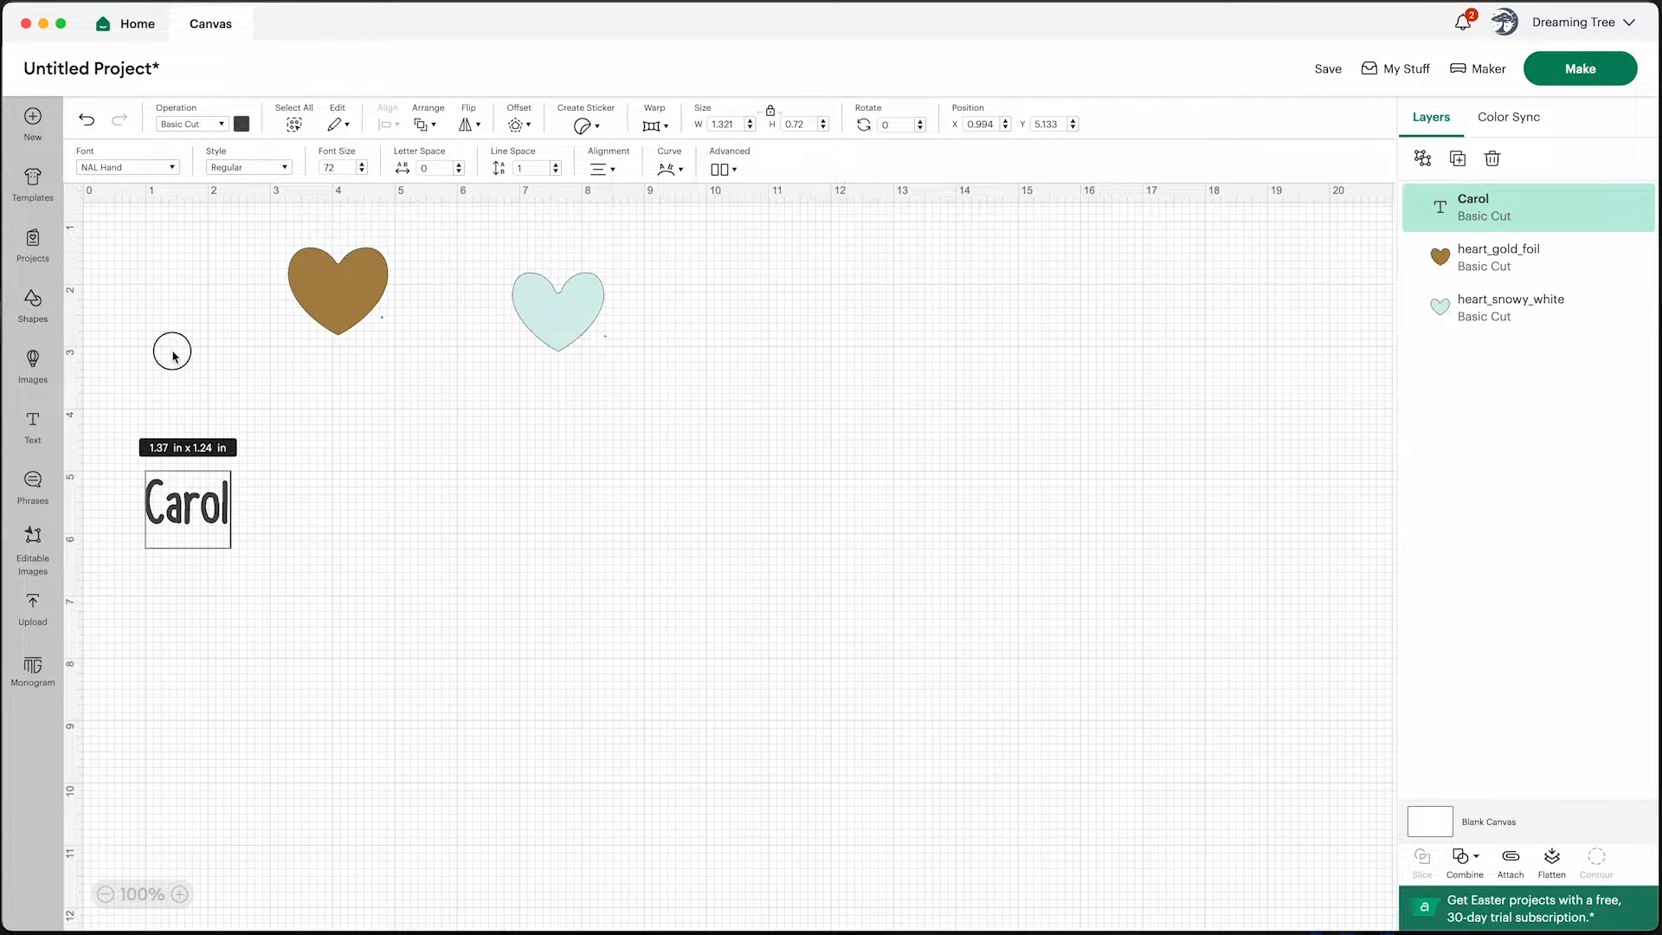
pyautogui.click(201, 513)
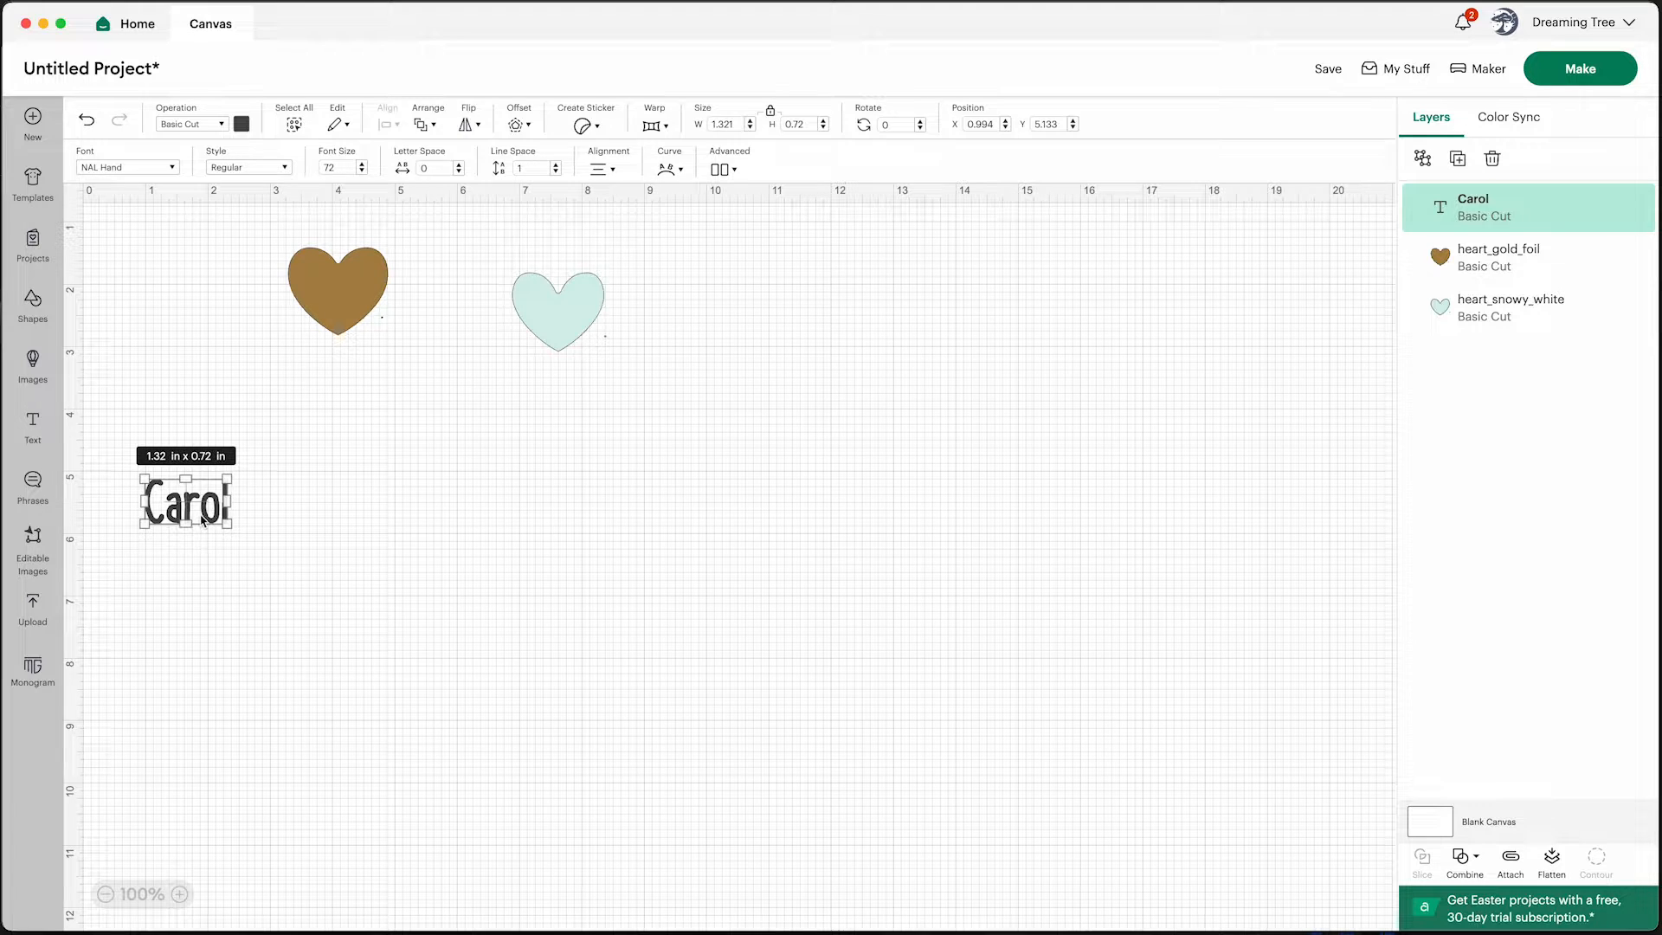
pyautogui.moveTo(200, 512); pyautogui.dragTo(558, 407)
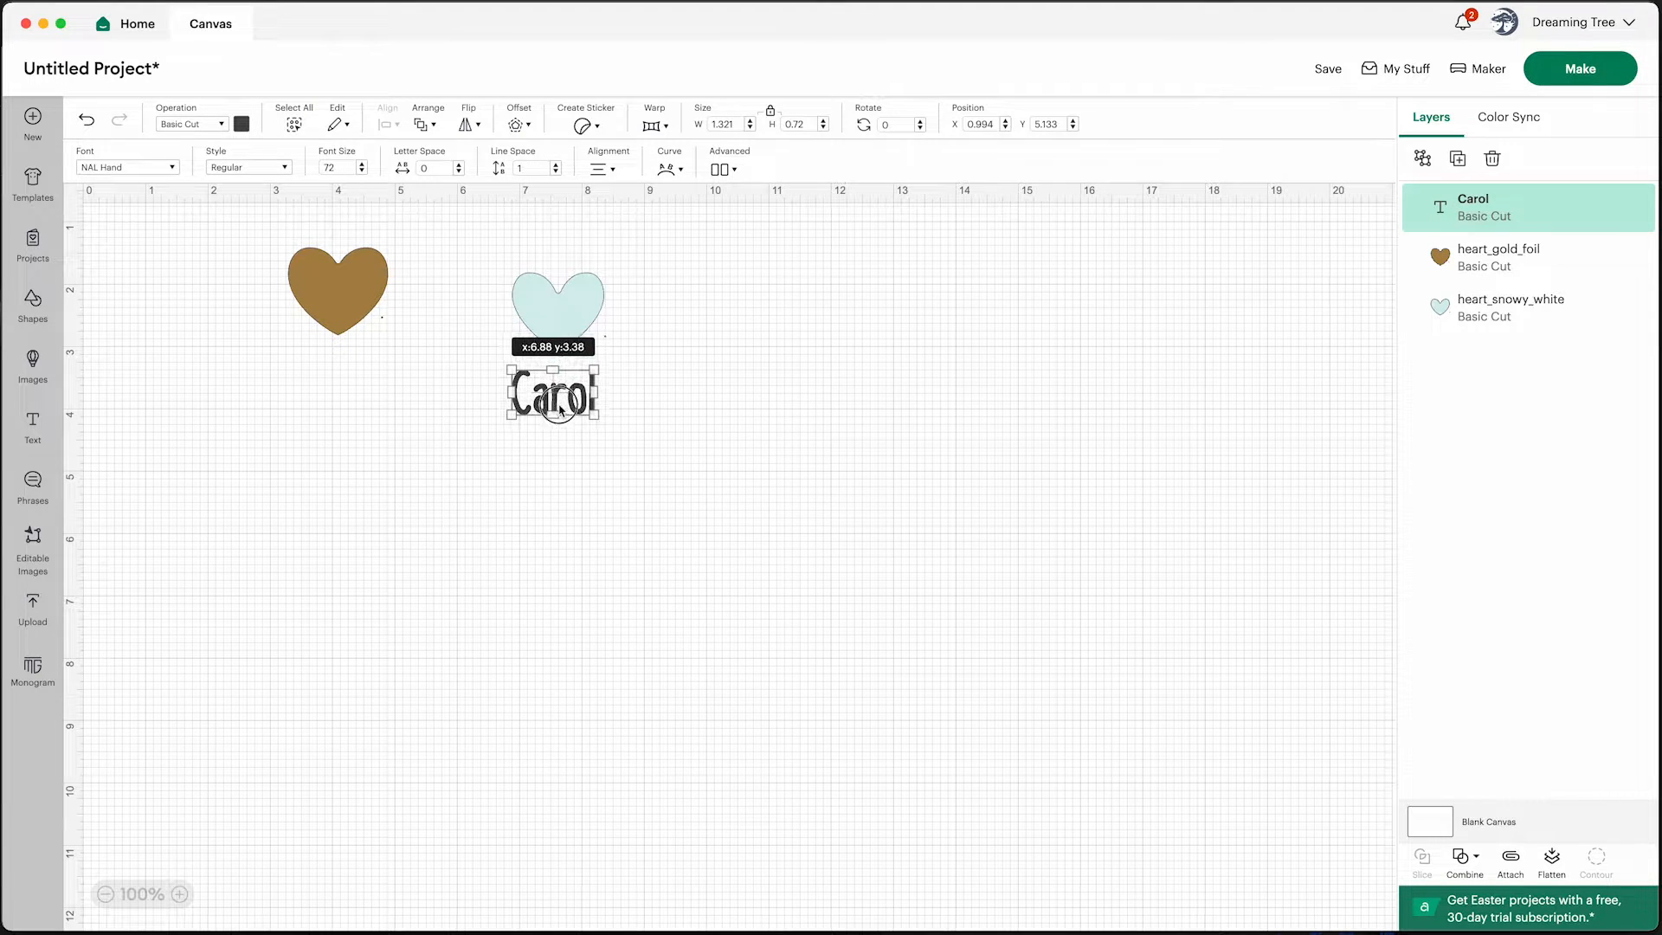
# Move the white heart down the canvas and shrink the name text to about 0.96 in wide on top of it
pyautogui.moveTo(556, 297); pyautogui.dragTo(672, 531)
pyautogui.moveTo(589, 414); pyautogui.dragTo(678, 534)
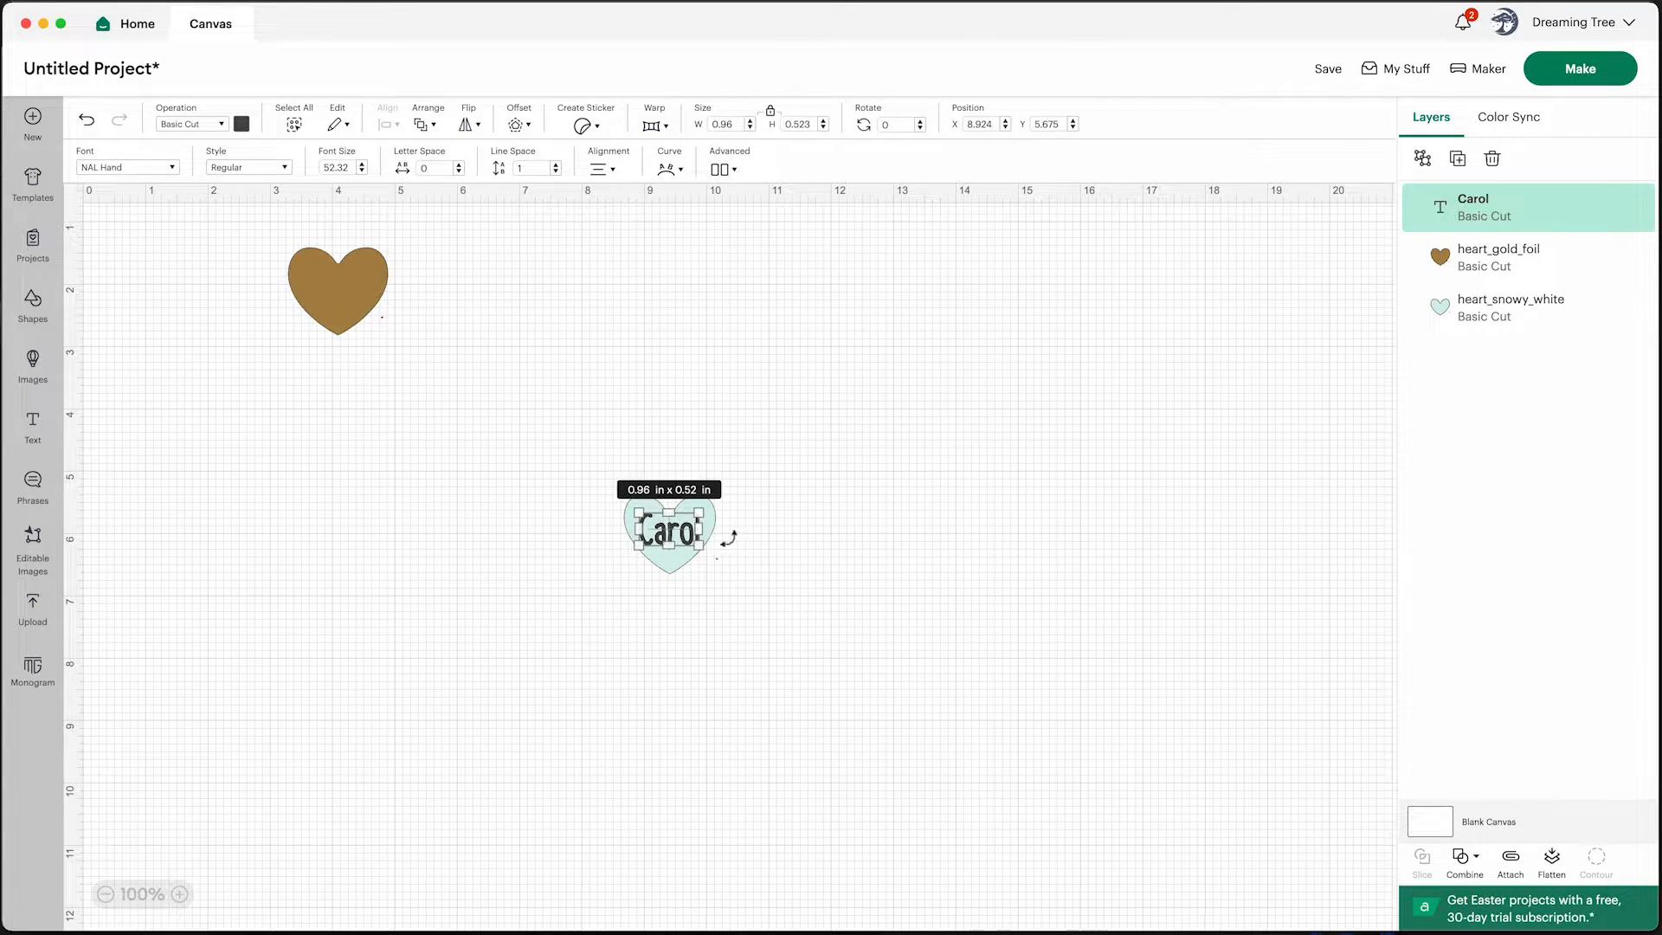
pyautogui.click(728, 551)
pyautogui.click(674, 535)
pyautogui.click(764, 545)
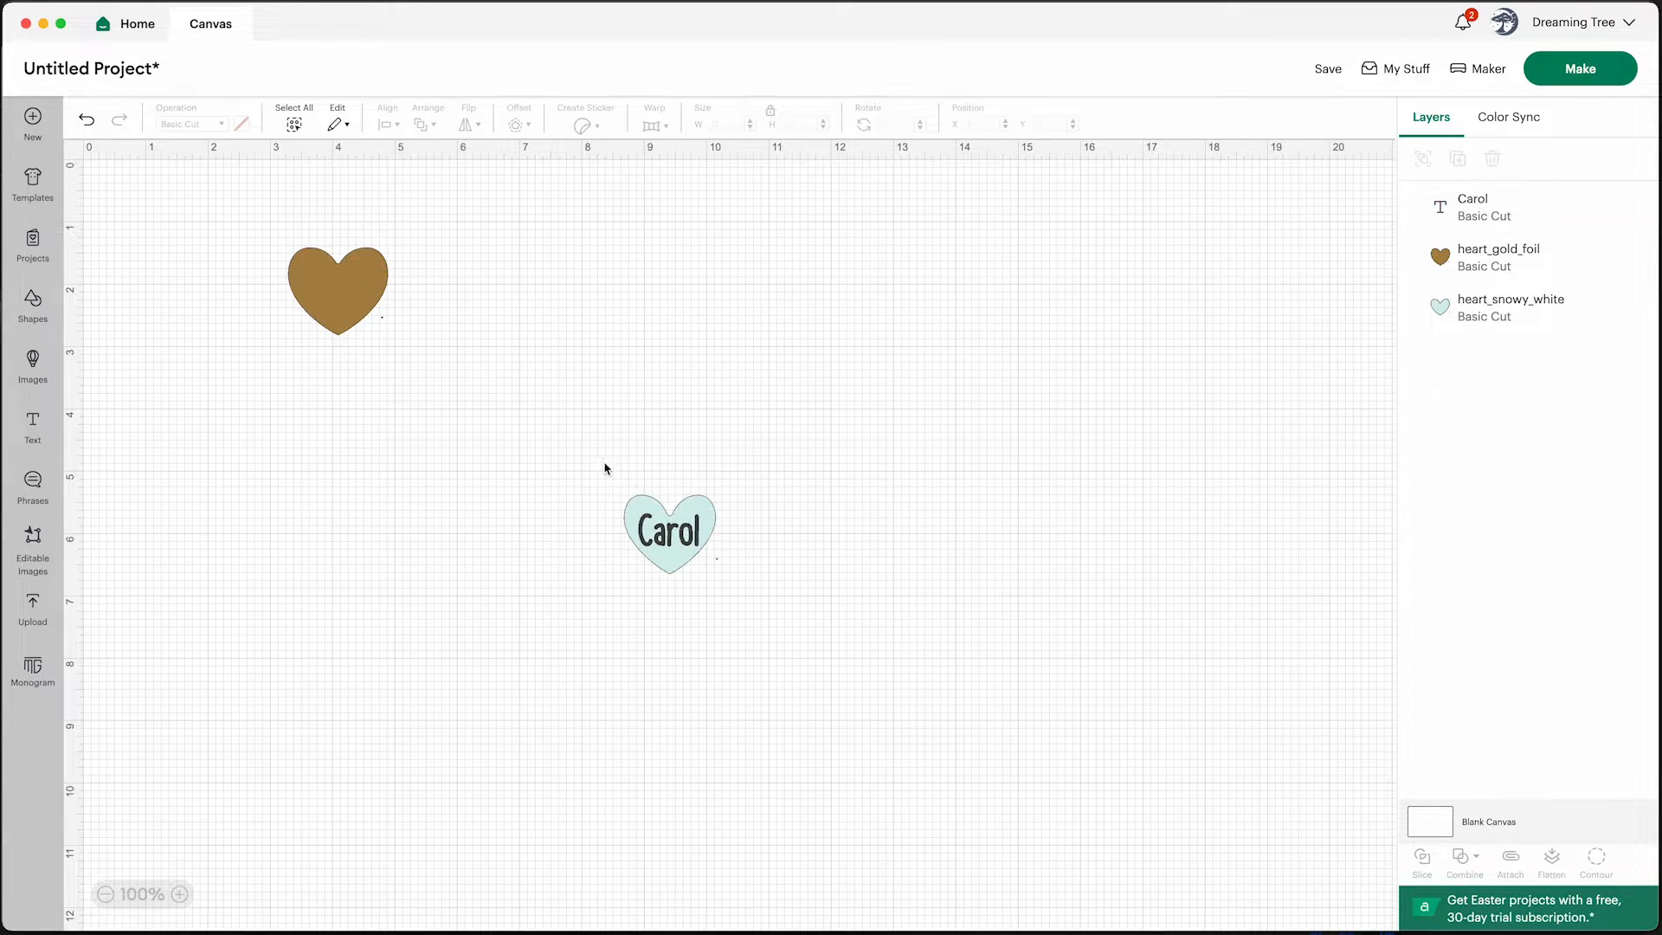
# Select the white heart together with its name text and center them horizontally
pyautogui.moveTo(598, 455); pyautogui.dragTo(761, 608)
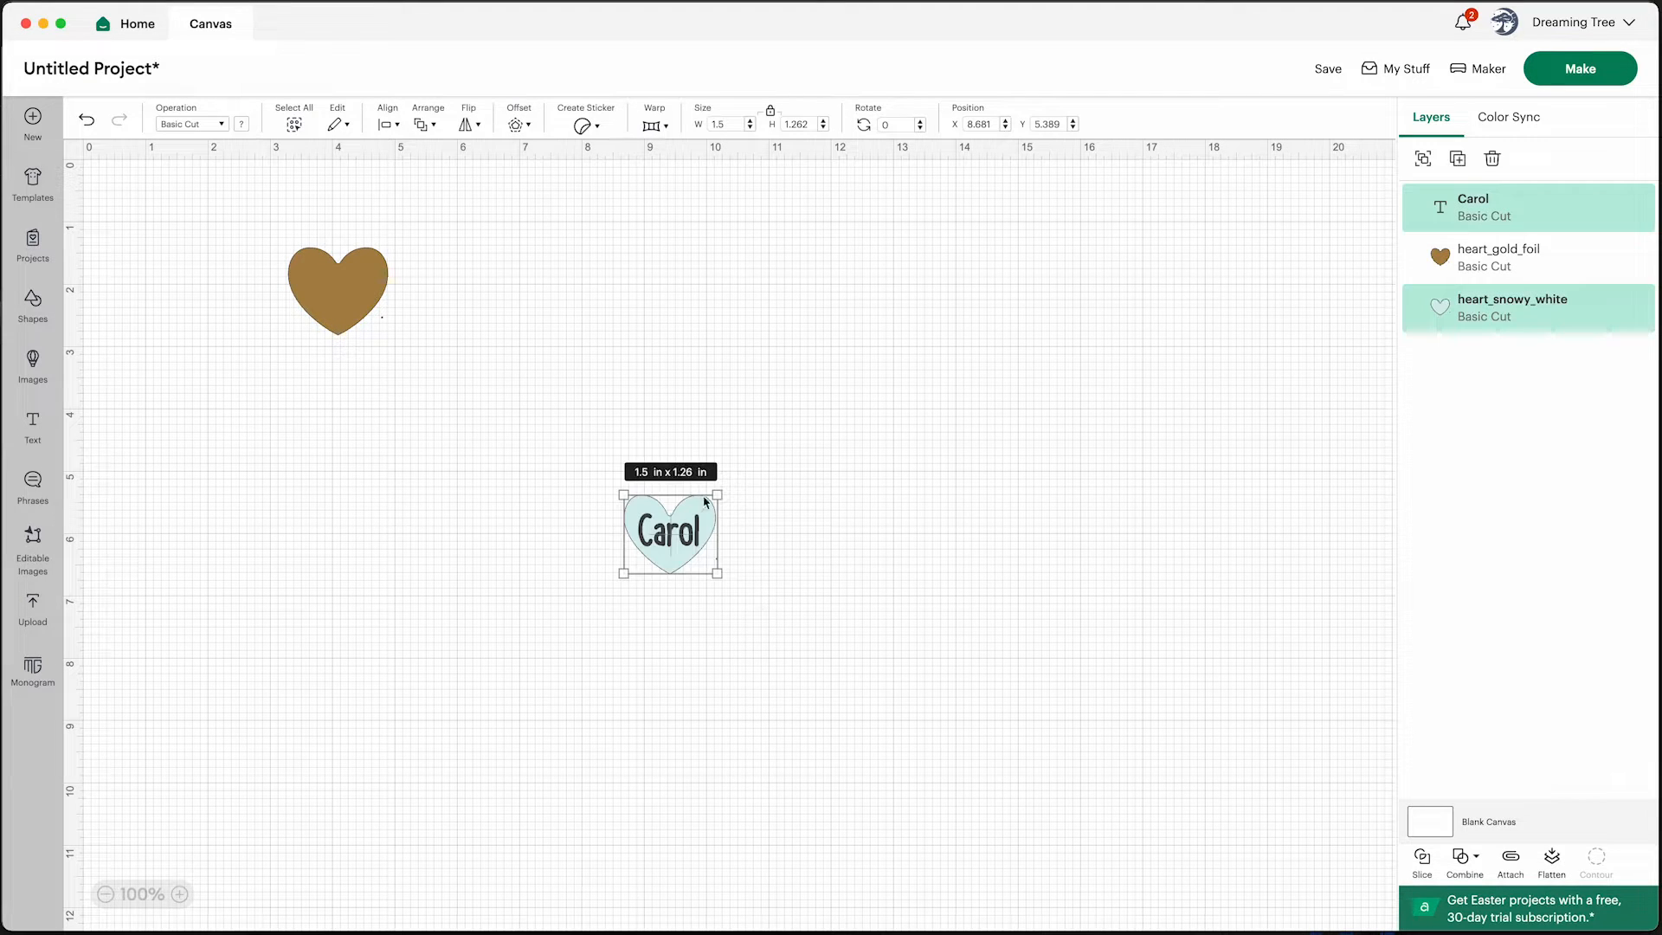
pyautogui.click(391, 124)
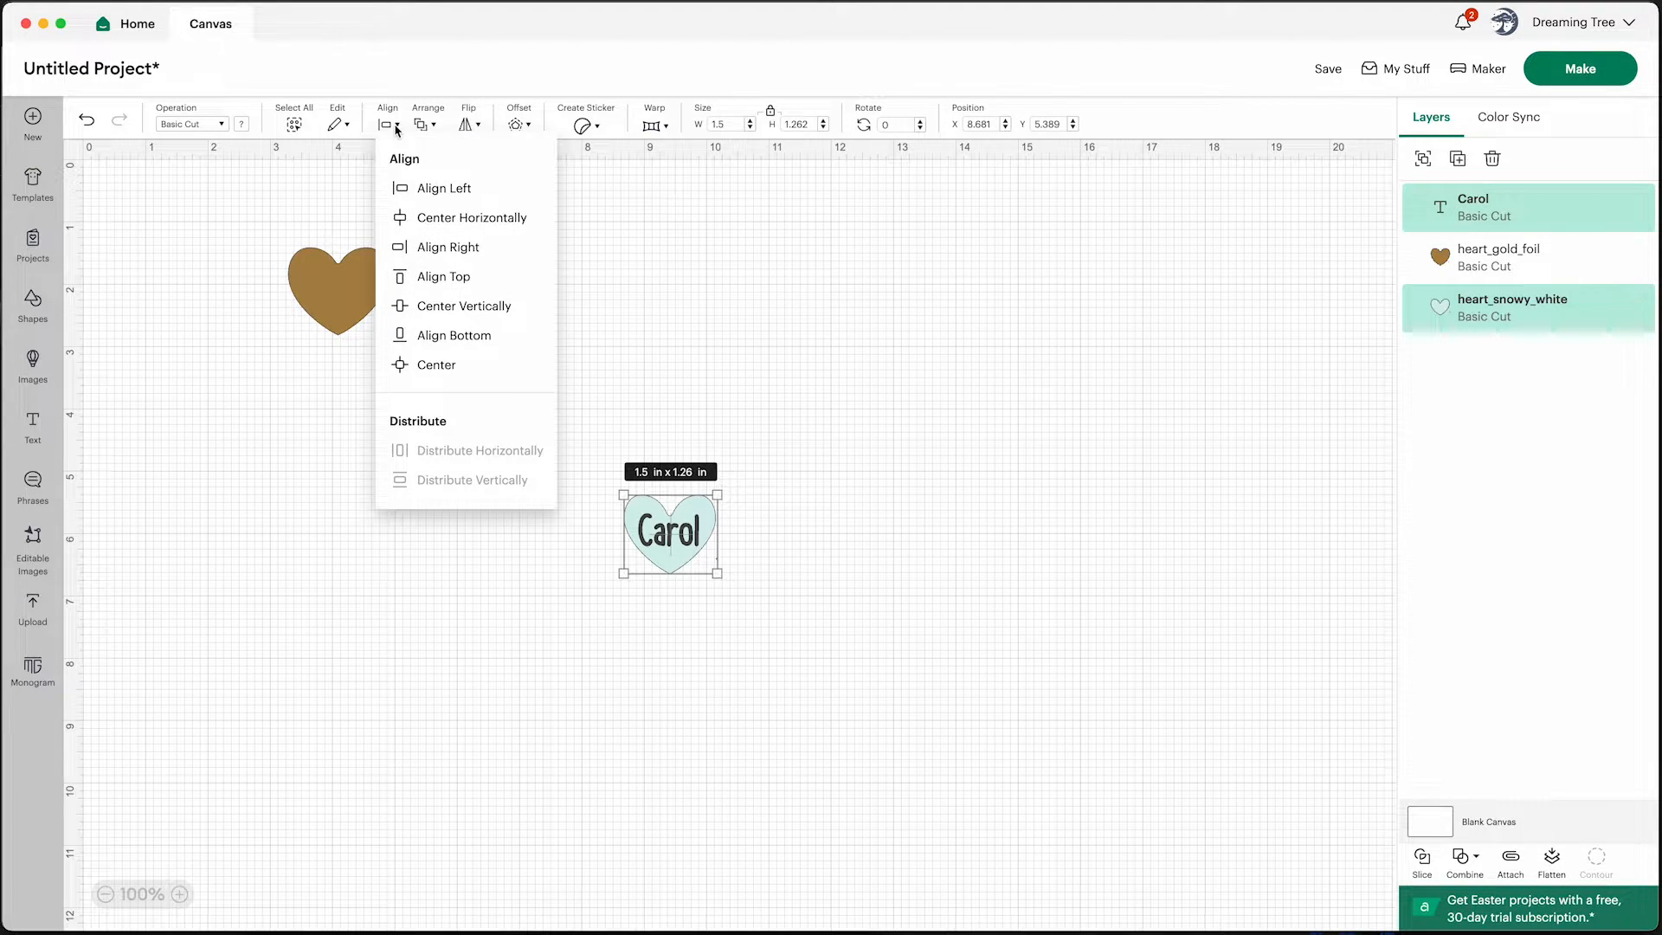
pyautogui.click(444, 218)
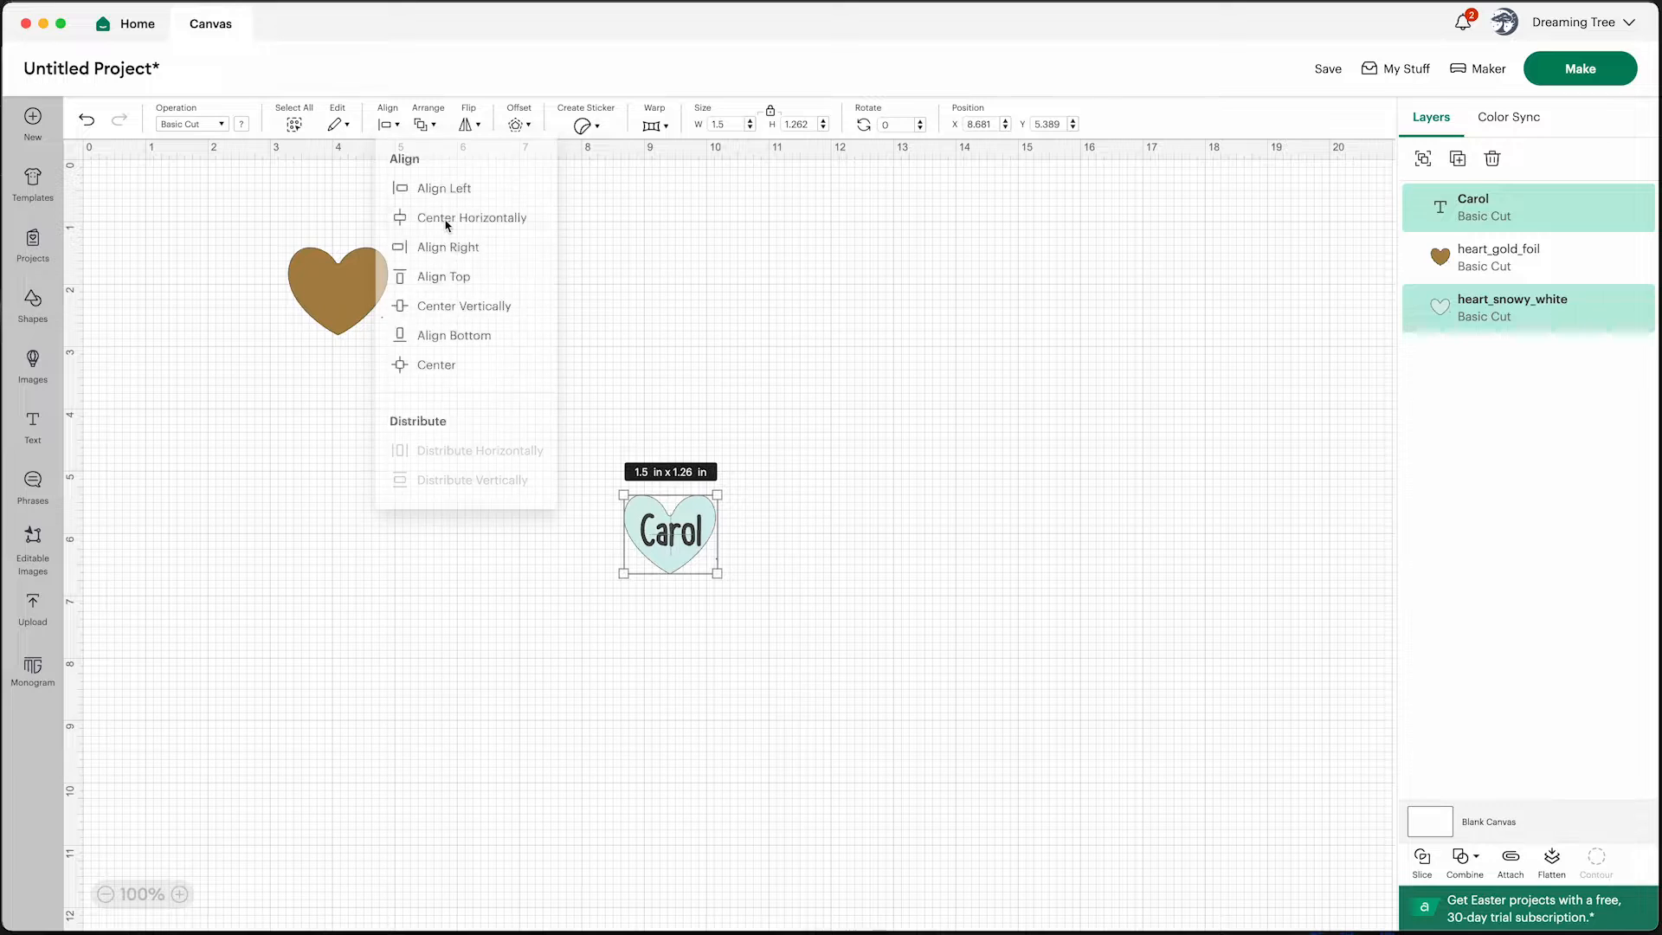
pyautogui.click(891, 544)
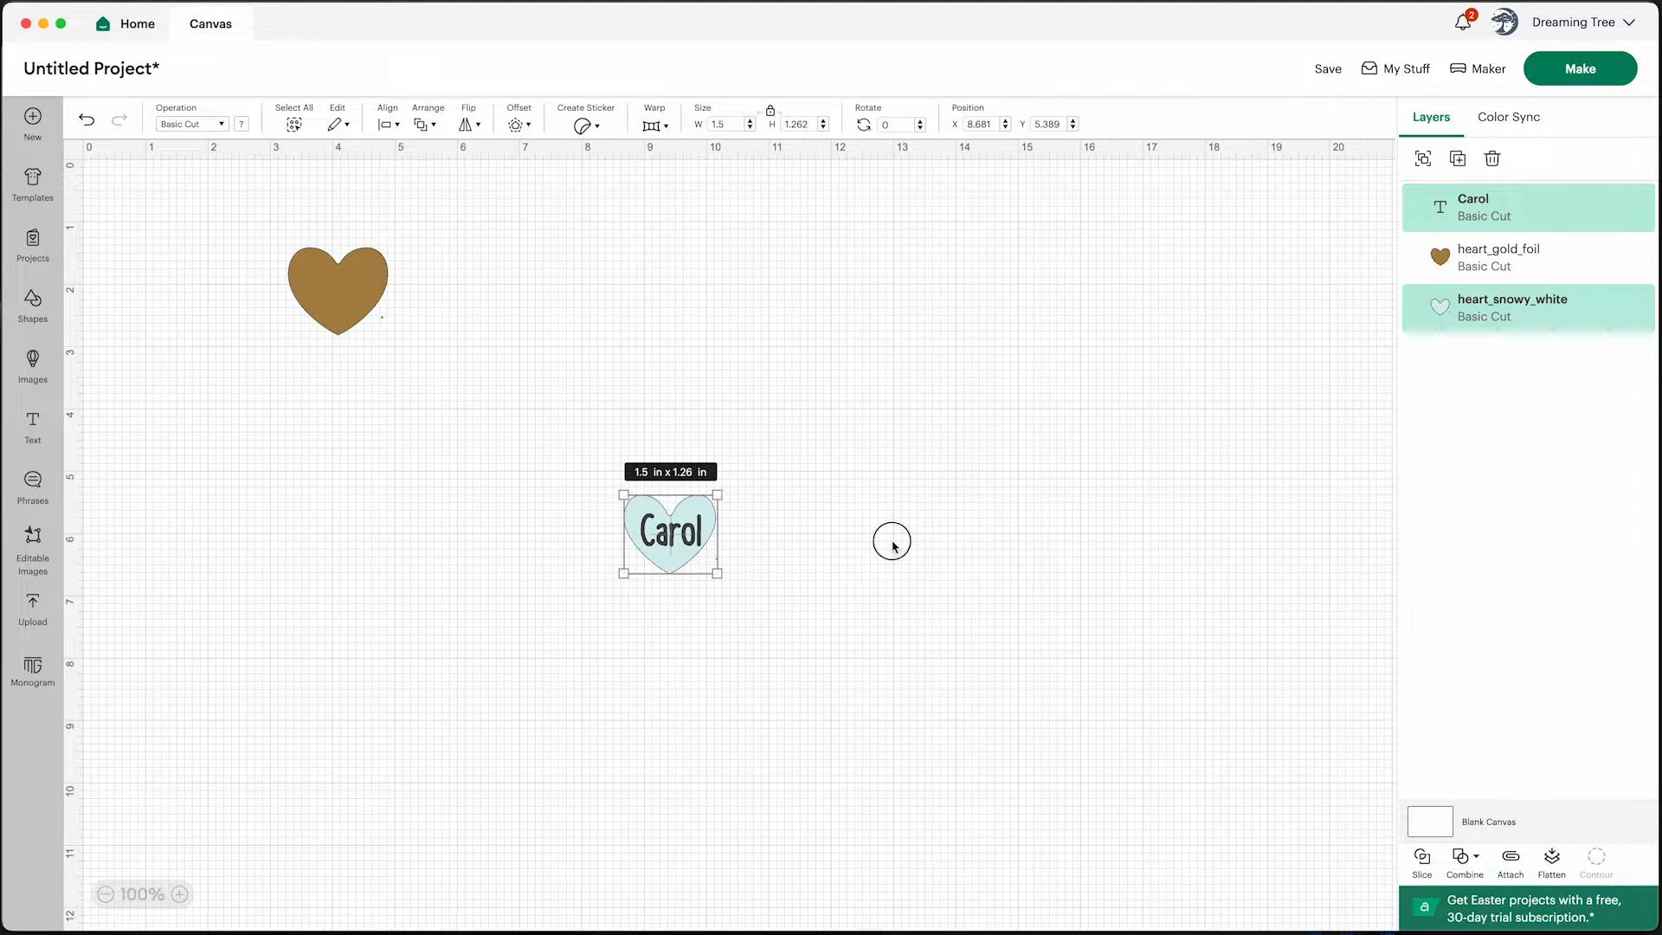
# Nudge the name text slightly left so it sits centered on the heart
pyautogui.click(697, 538)
pyautogui.press('Left')
pyautogui.press('Left')
pyautogui.press('Left')
pyautogui.press('Left')
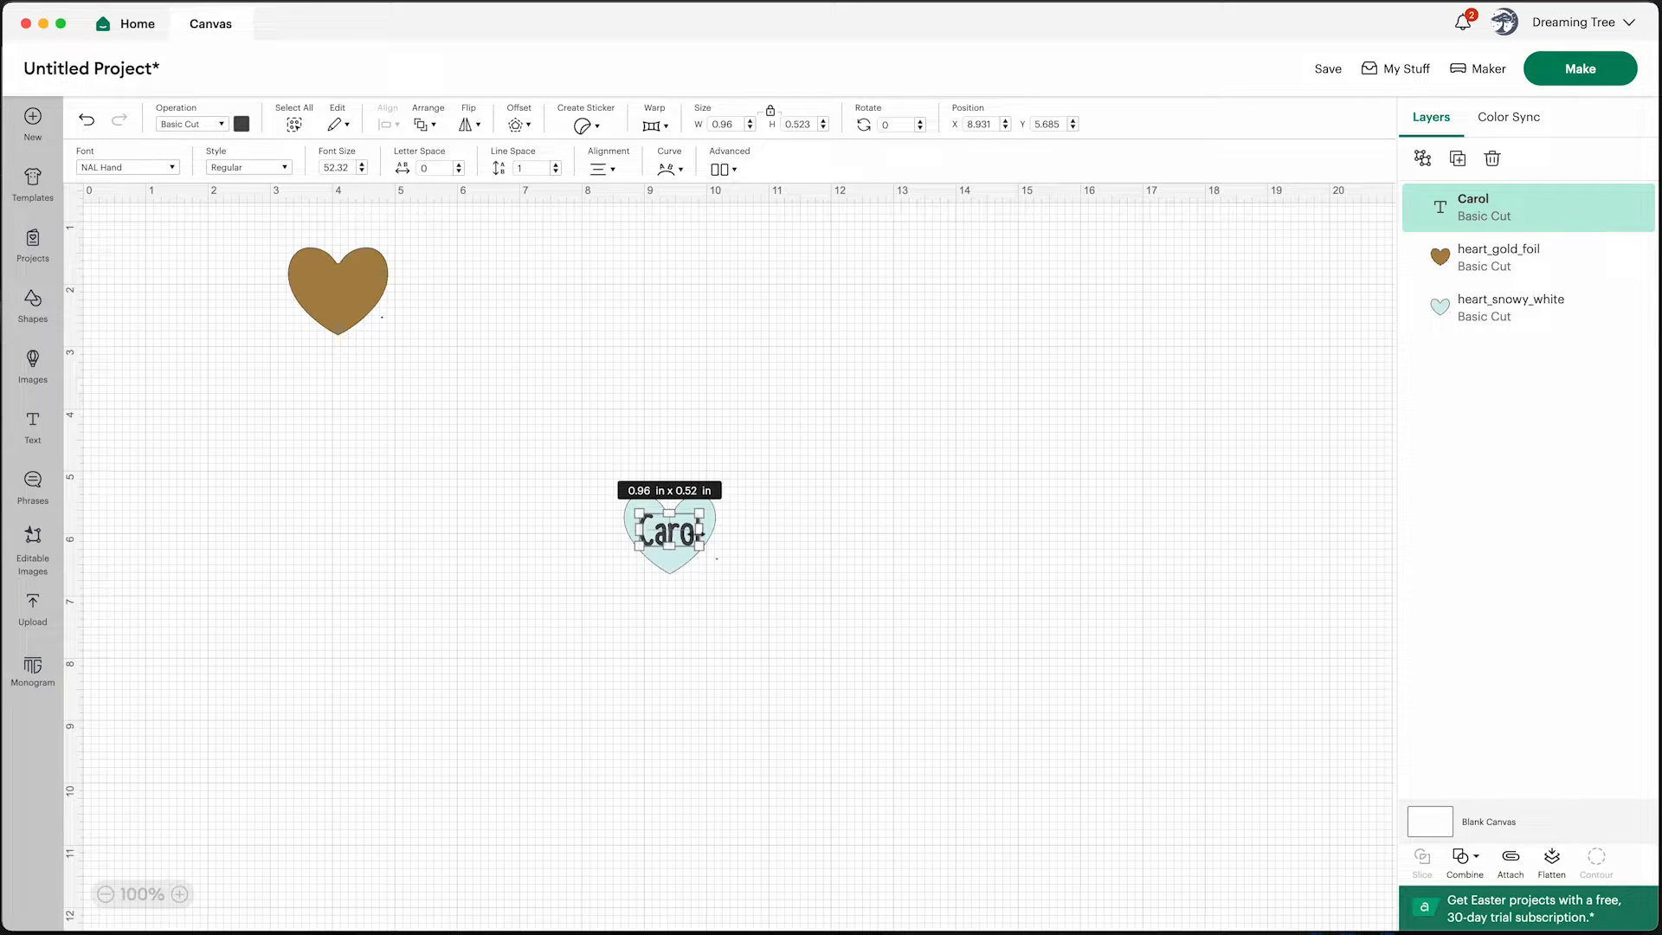
pyautogui.click(803, 562)
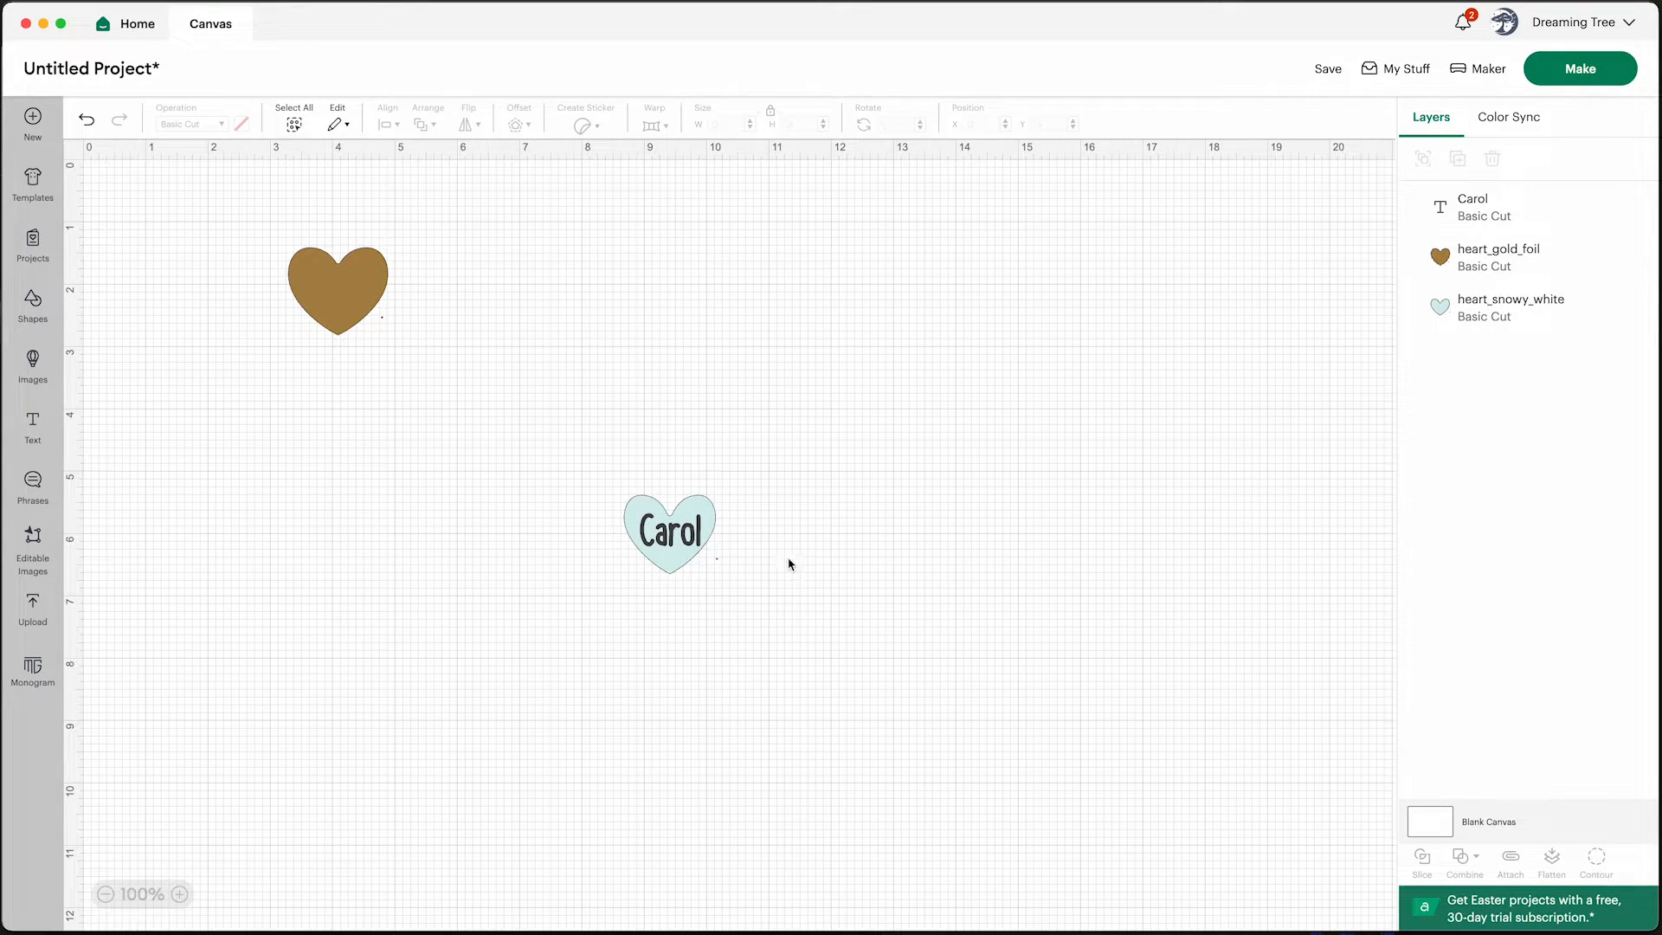
pyautogui.click(670, 537)
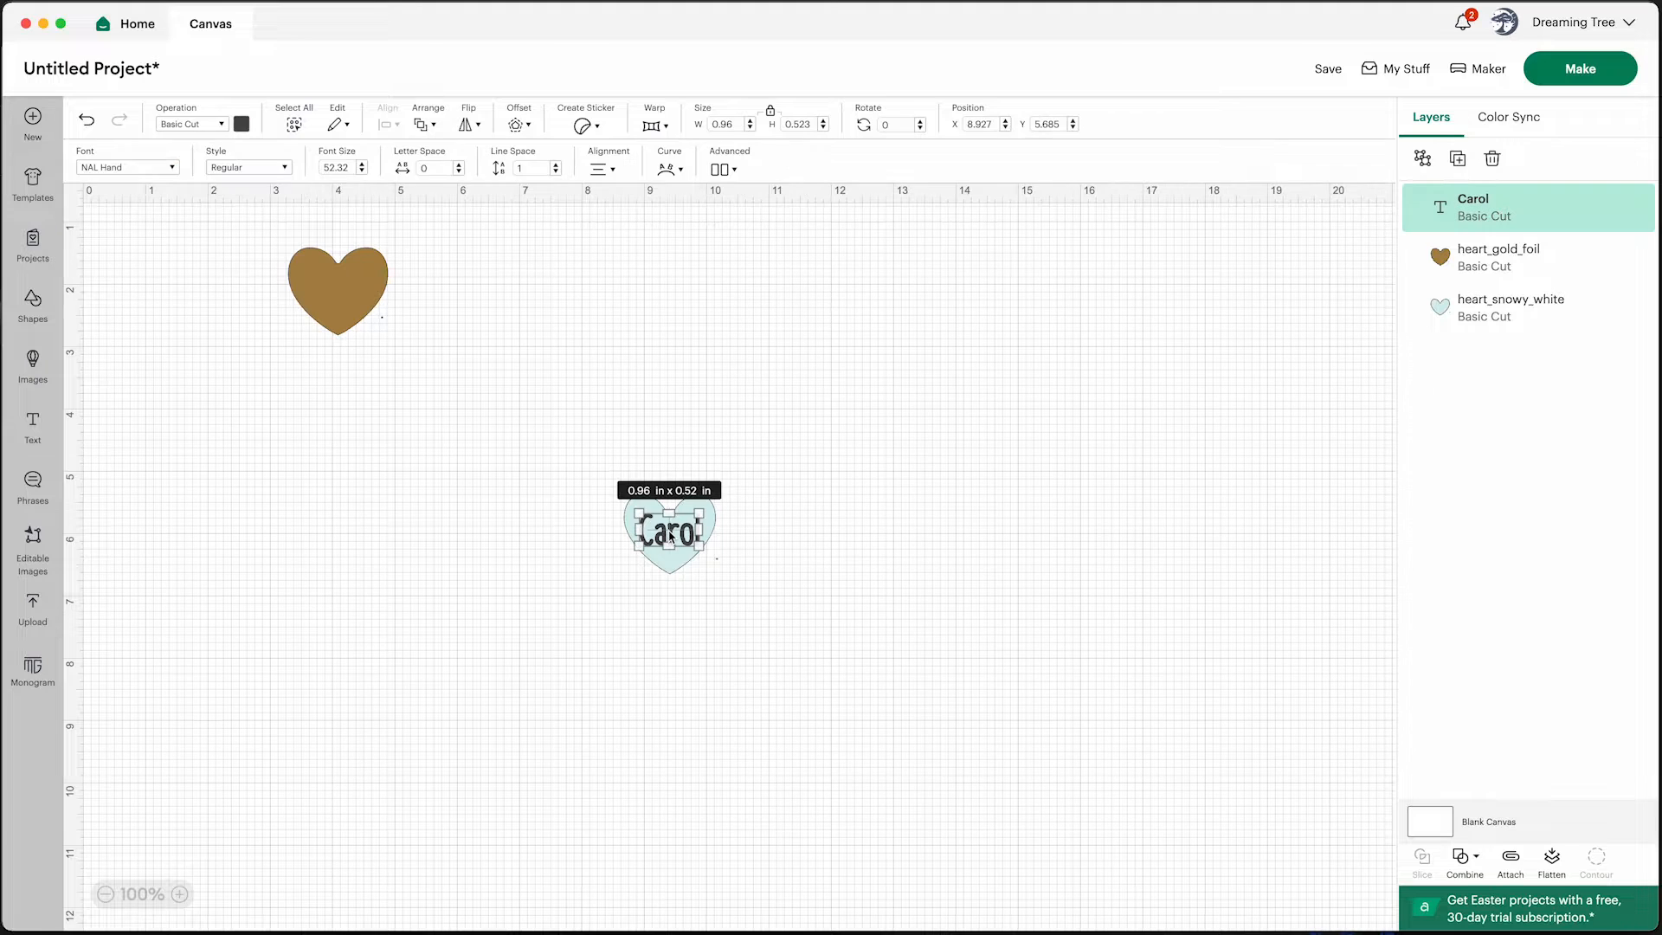
pyautogui.click(770, 549)
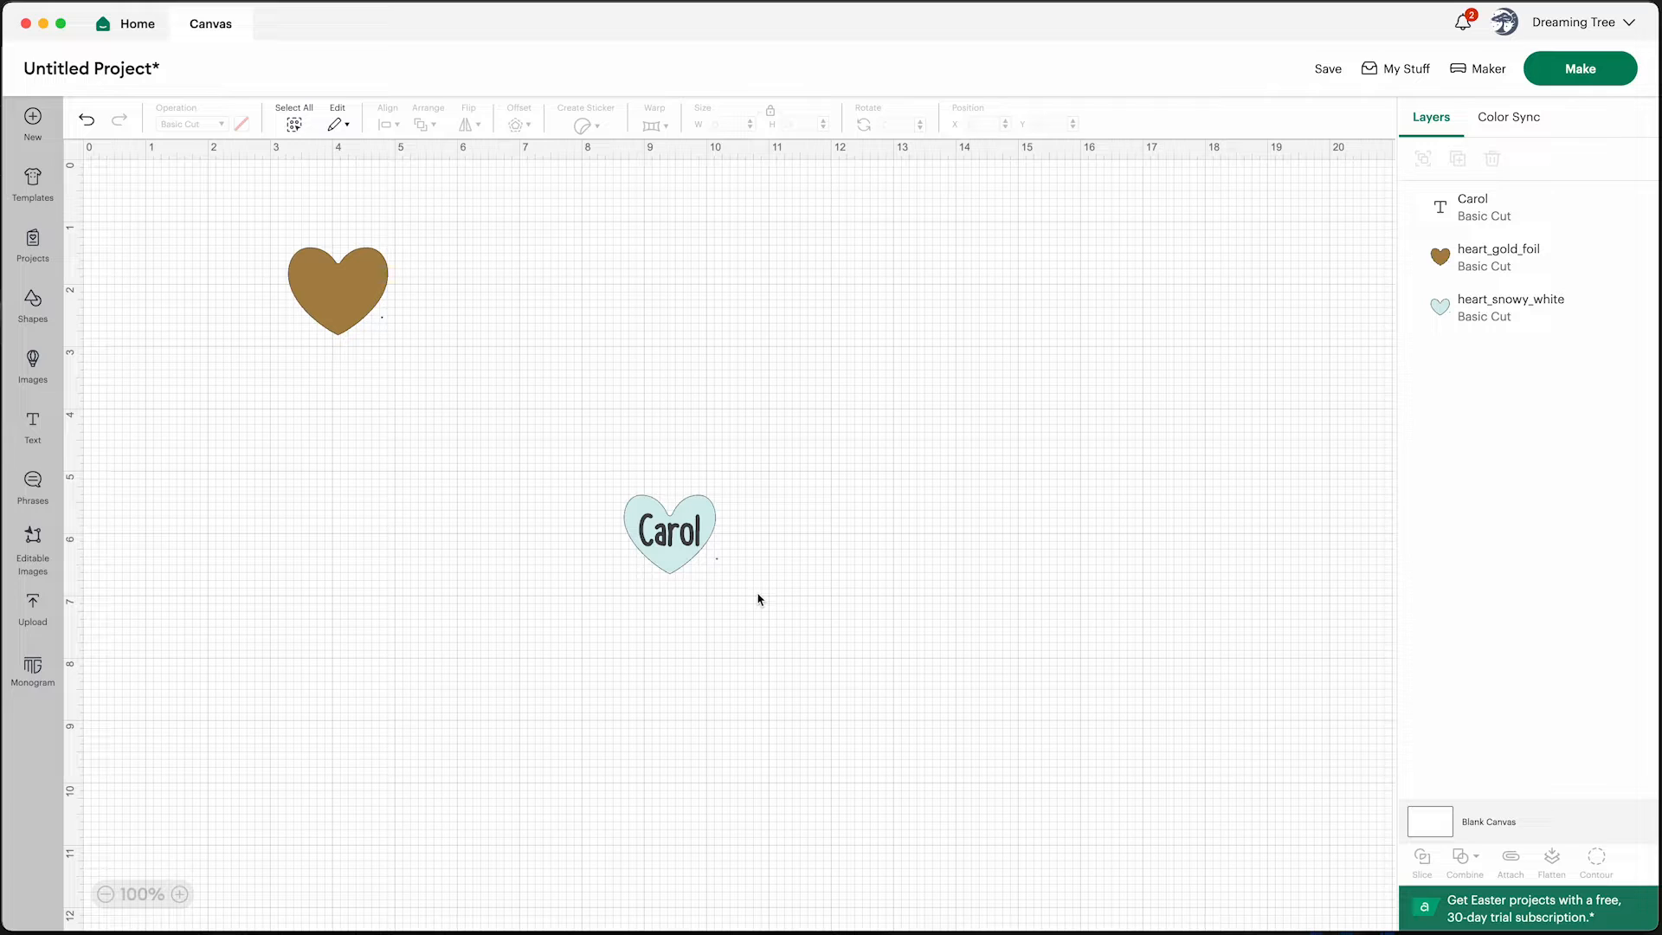
# Copy the white heart with its name and paste a duplicate onto the canvas
pyautogui.moveTo(758, 597)
pyautogui.mouseDown()
pyautogui.moveTo(608, 445)
pyautogui.moveTo(768, 615)
pyautogui.moveTo(738, 593)
pyautogui.mouseUp()
pyautogui.click(634, 467)
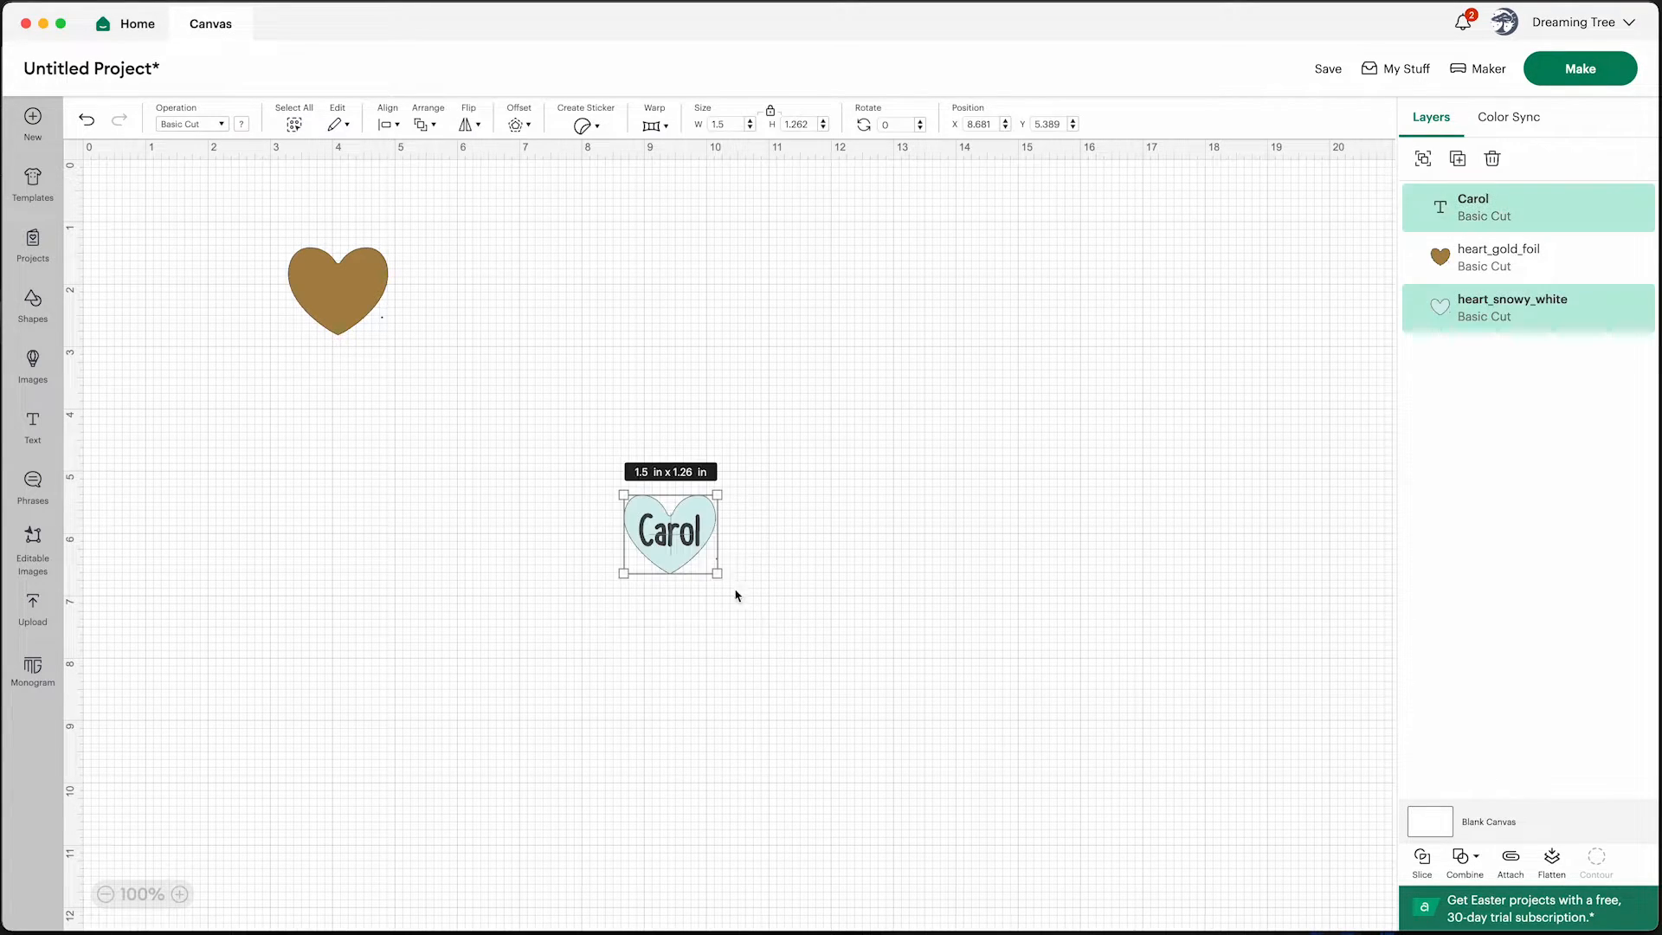
pyautogui.rightClick(688, 547)
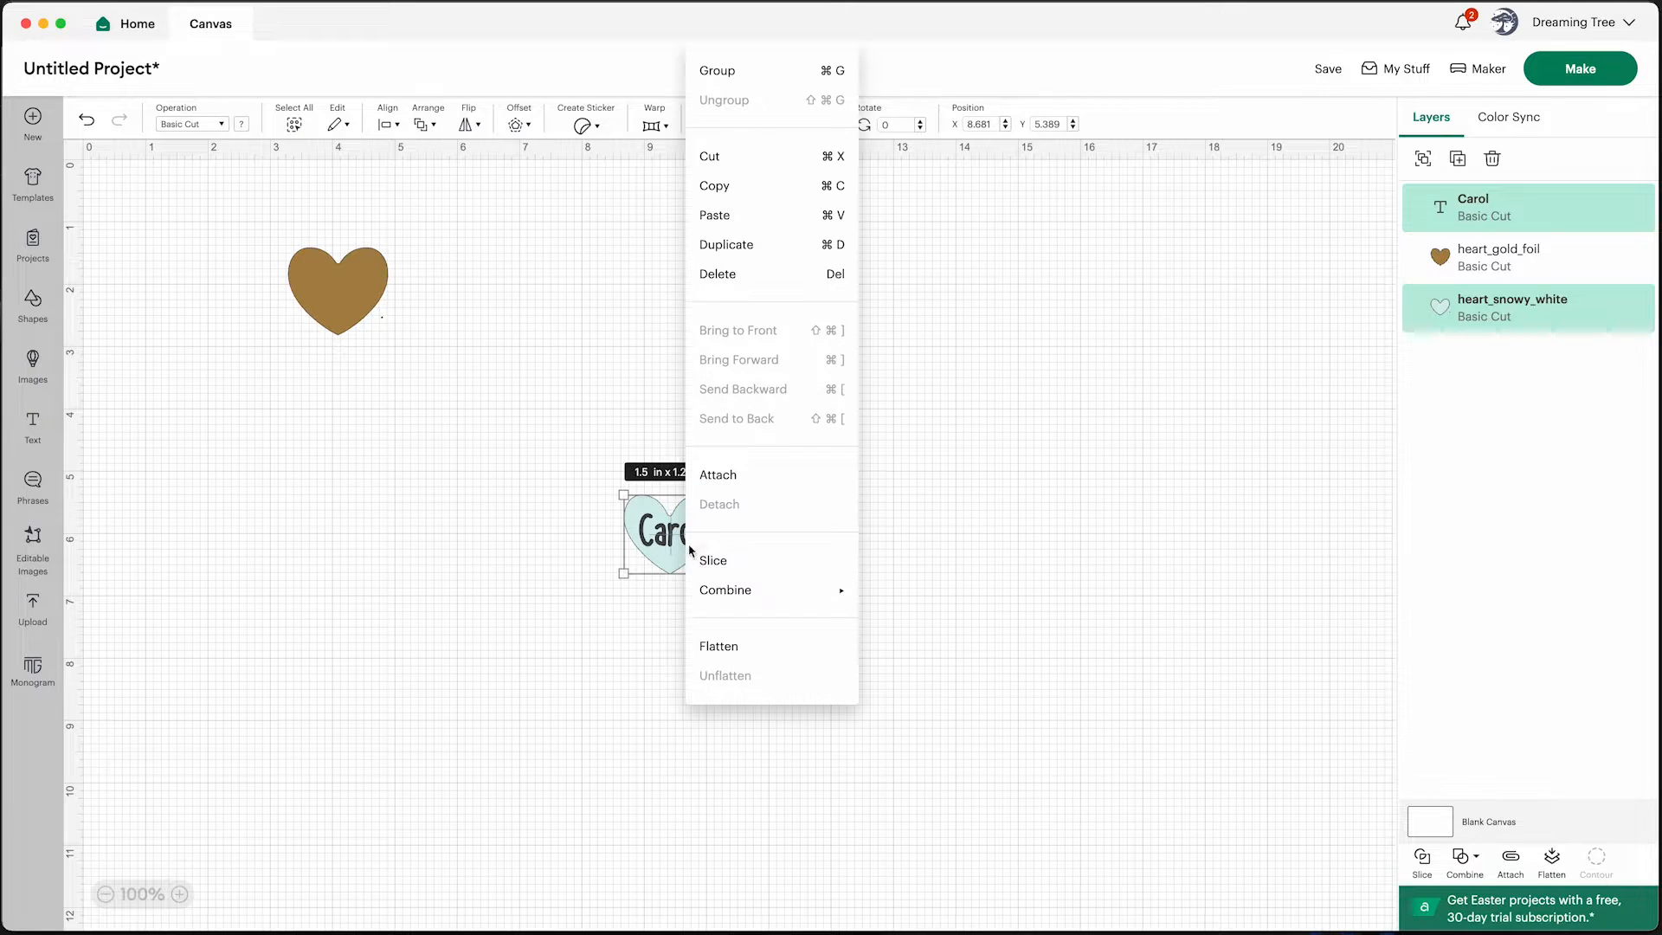
pyautogui.click(731, 185)
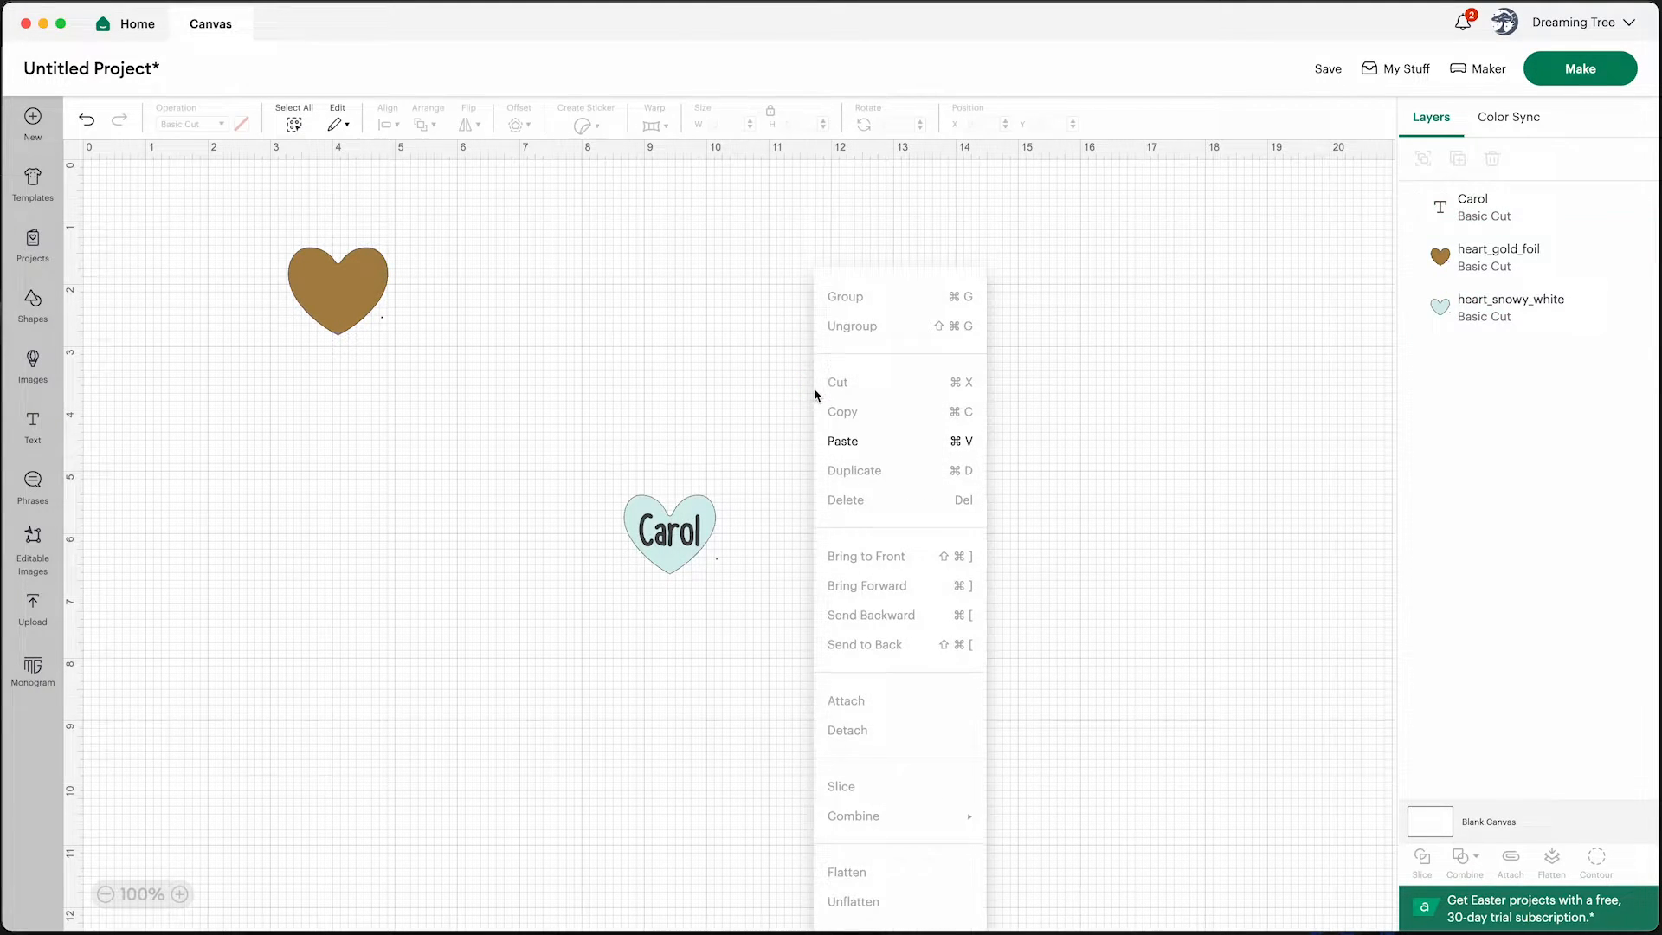
pyautogui.click(844, 440)
pyautogui.click(973, 511)
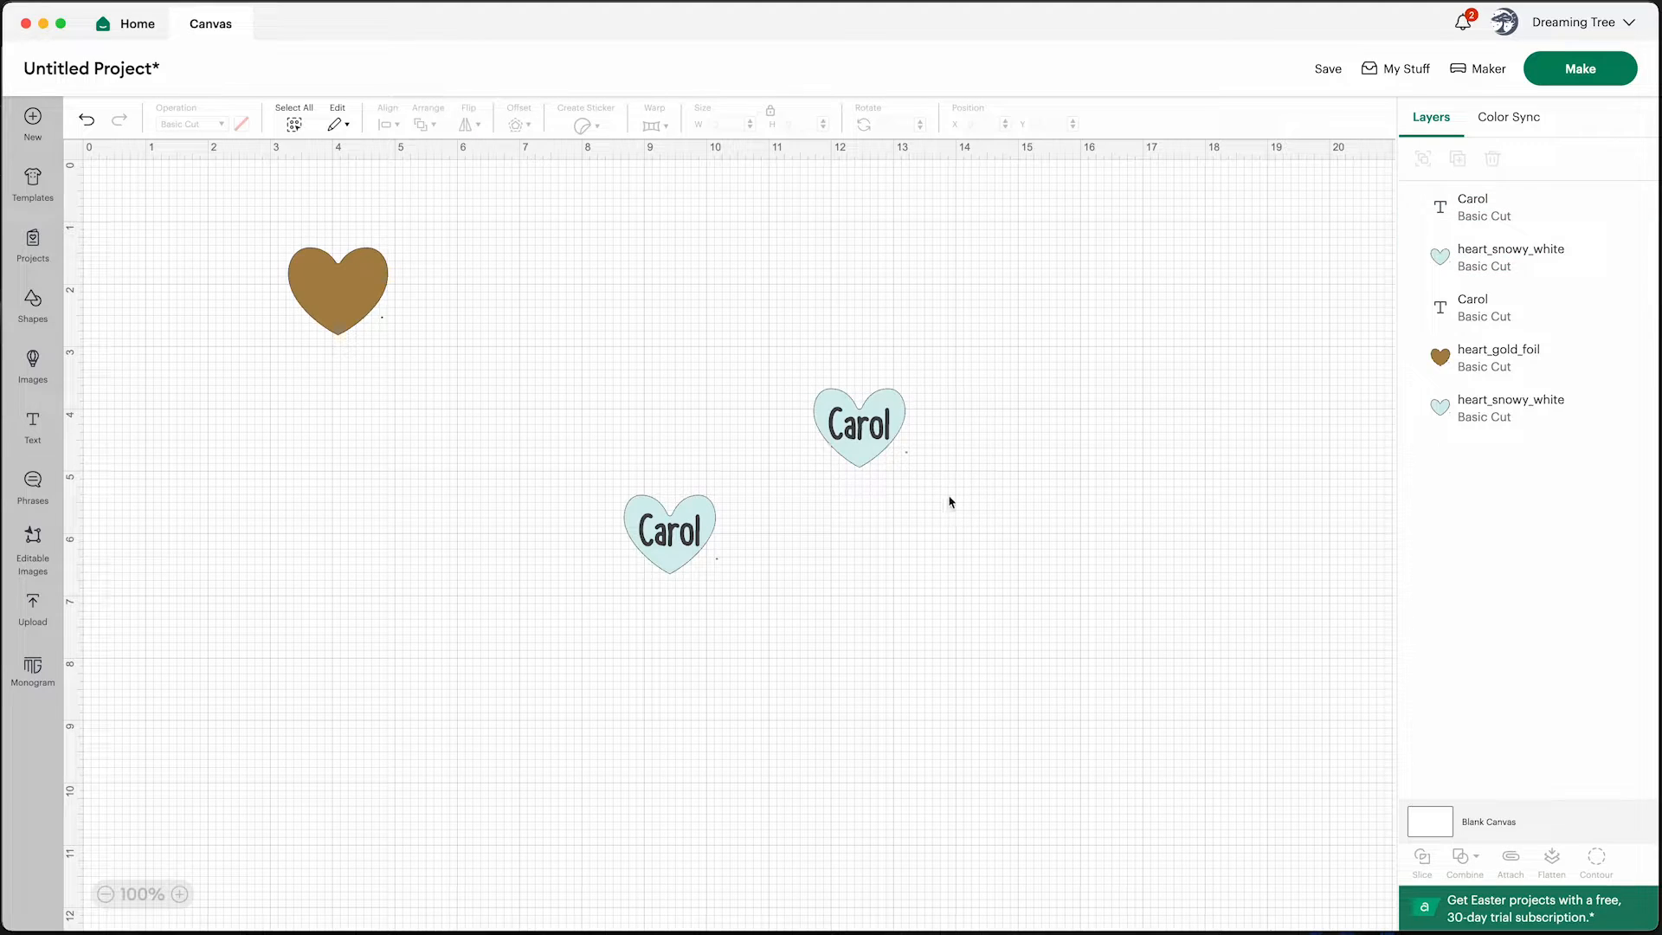
# Replace the duplicate's text with another family member's first name and center it on its heart
pyautogui.click(860, 431)
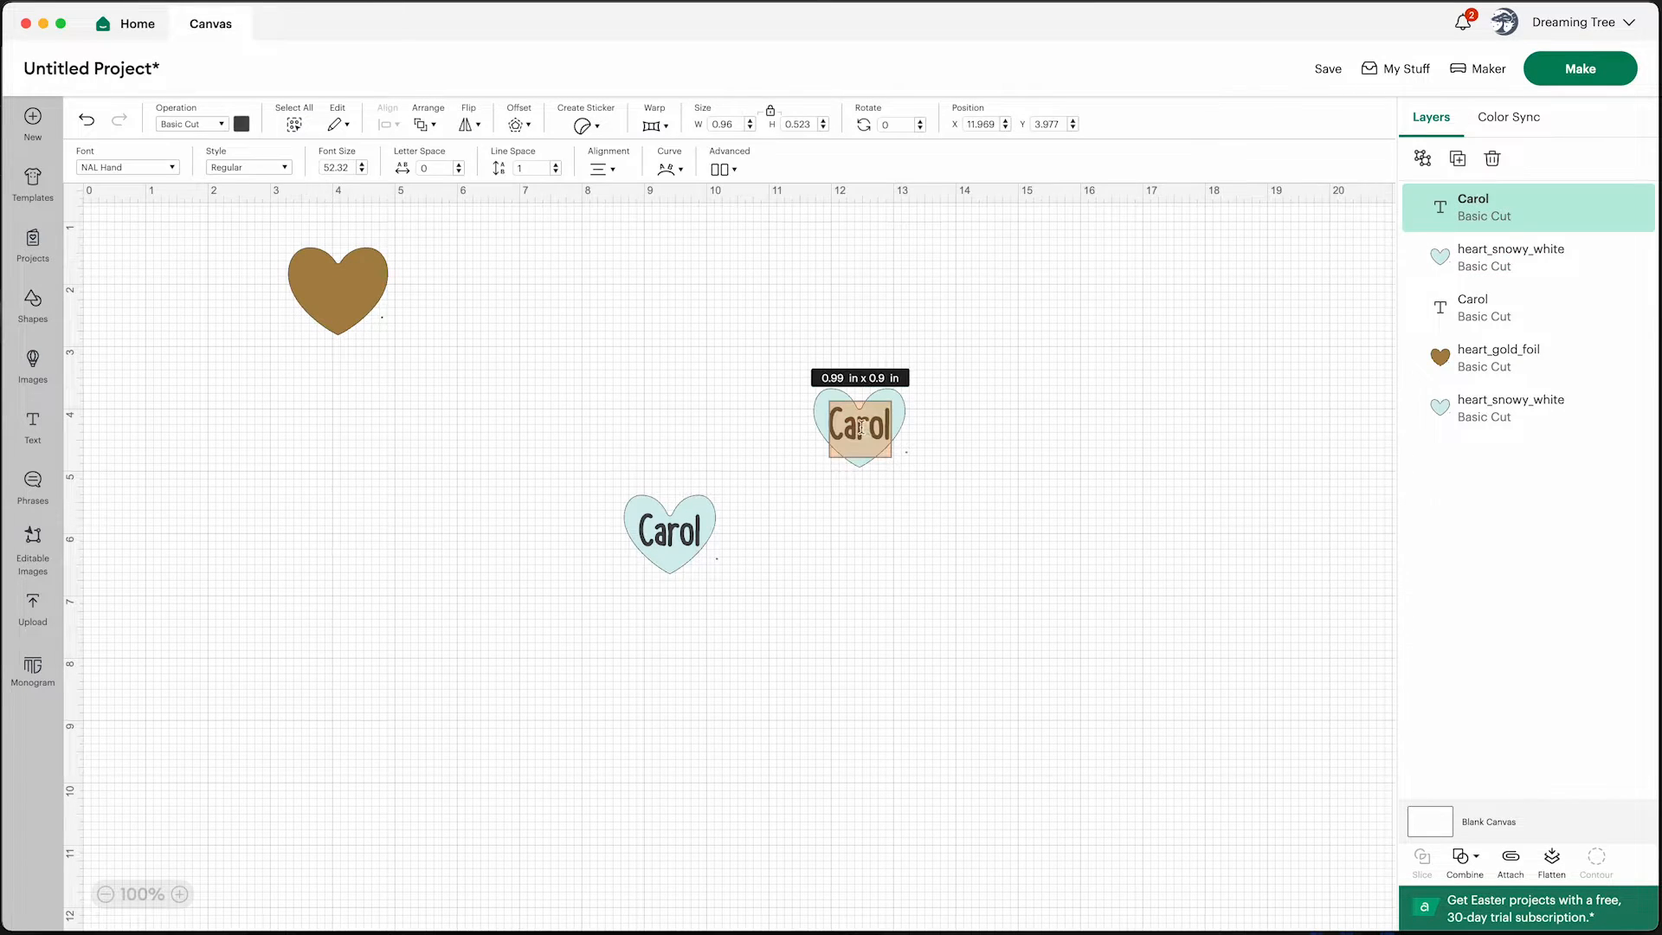
pyautogui.write('Mike')
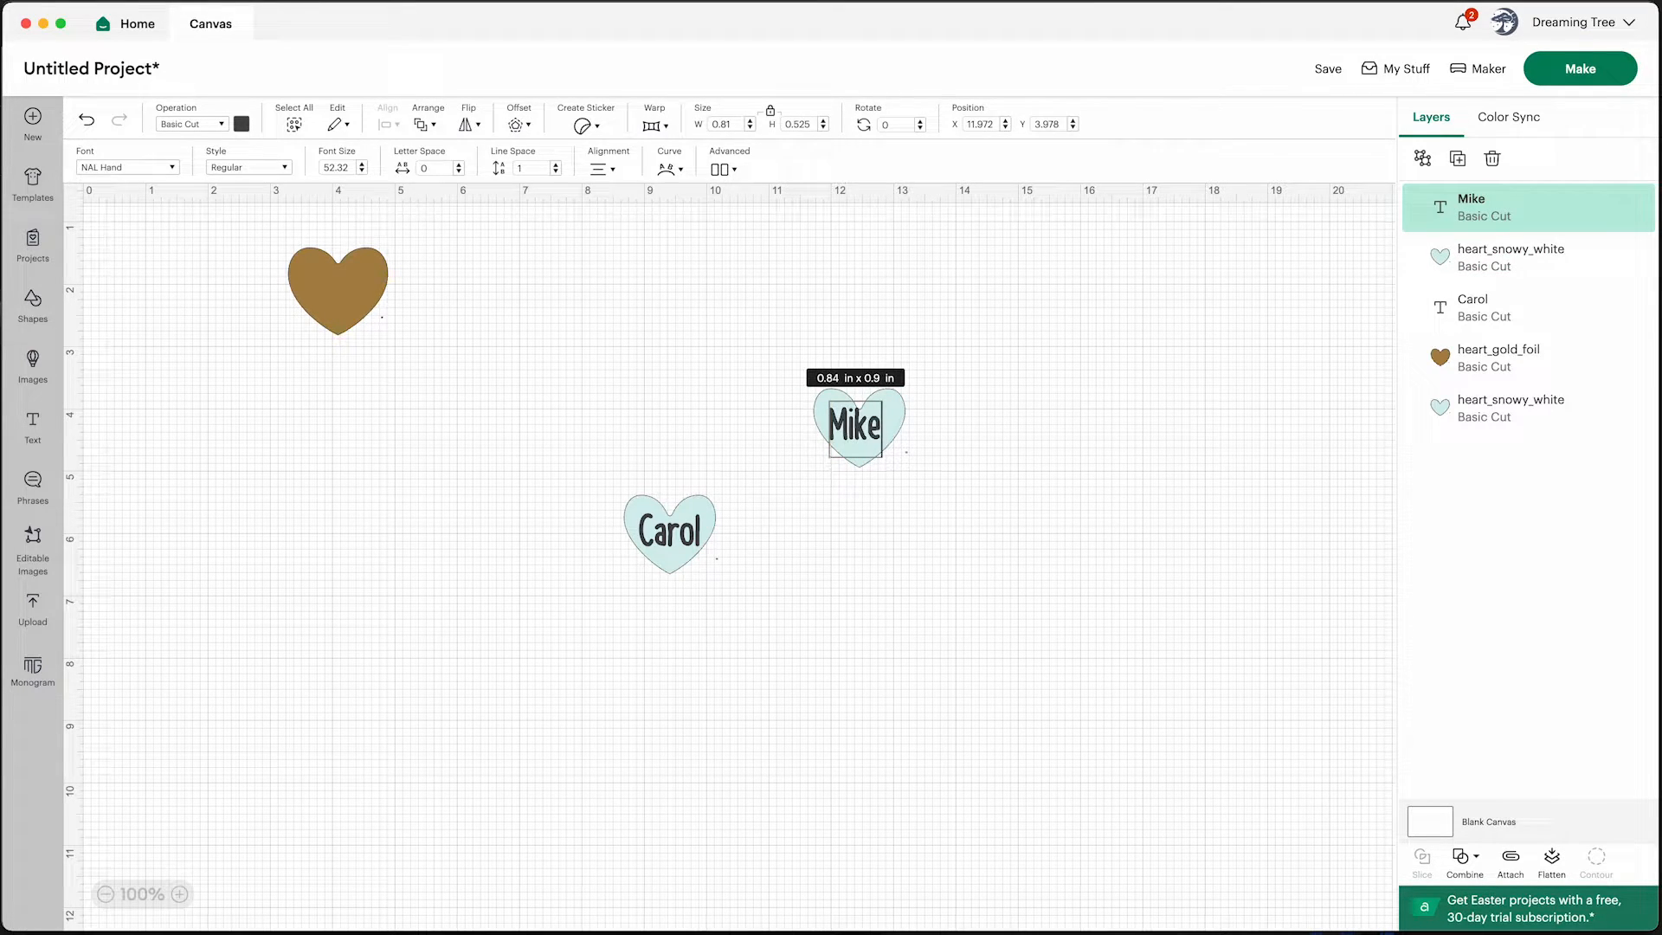
pyautogui.click(981, 441)
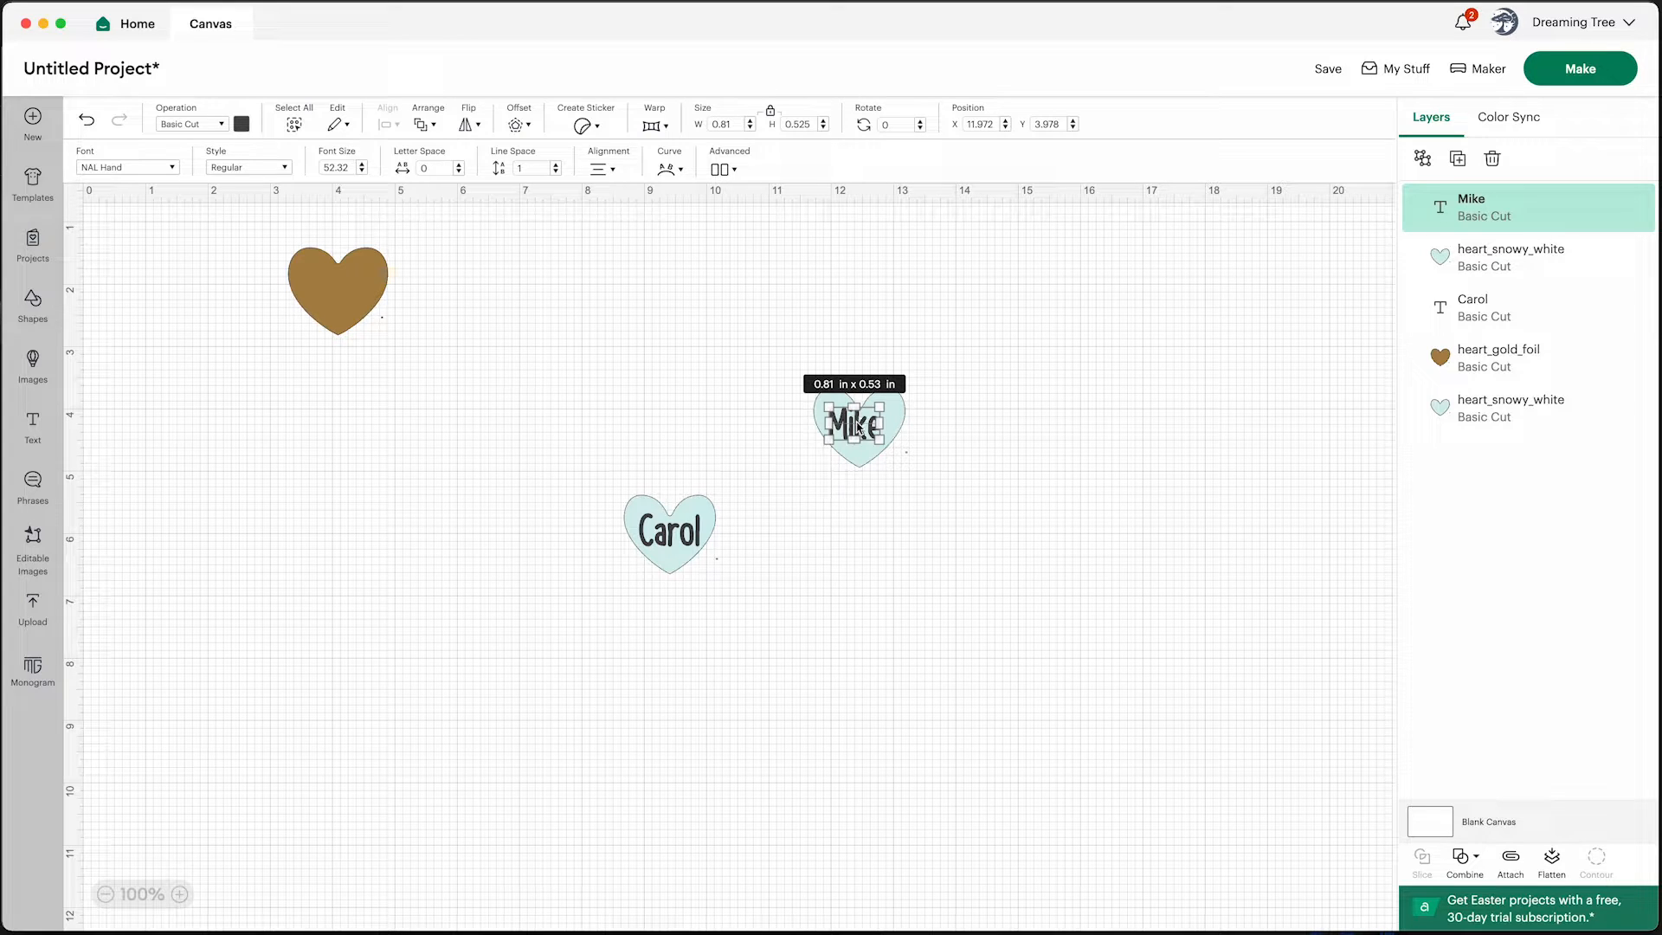
pyautogui.click(990, 427)
pyautogui.moveTo(861, 433); pyautogui.dragTo(864, 436)
pyautogui.click(915, 445)
pyautogui.click(996, 445)
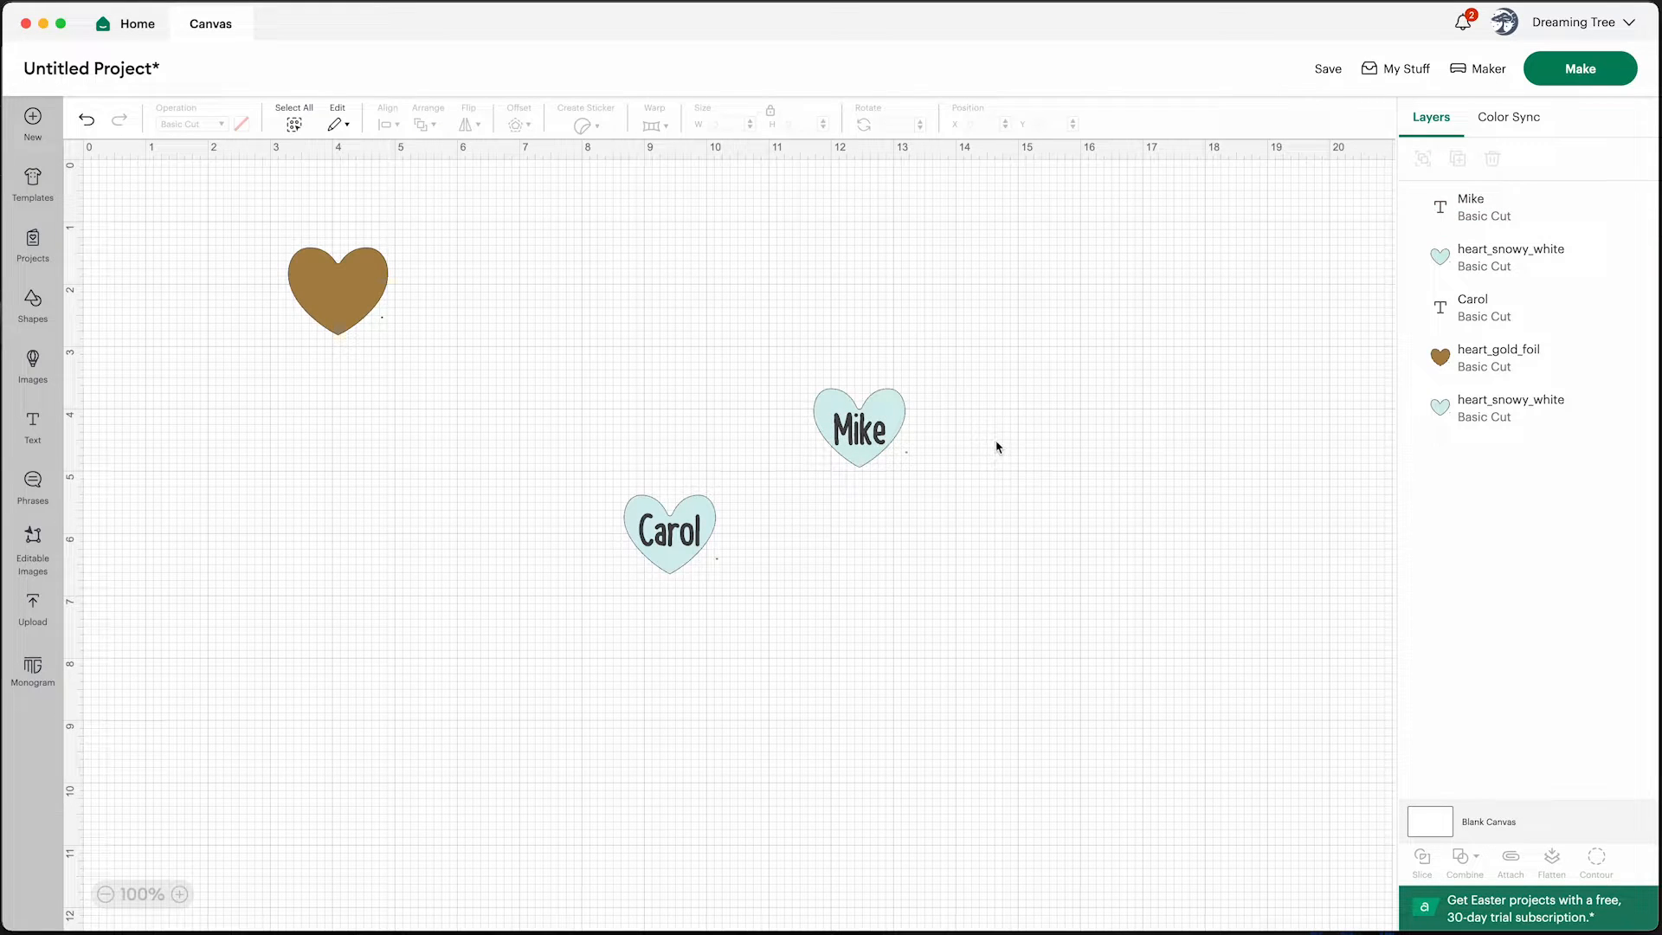
# Copy and paste that name heart, then replace the new copy's text with a third family member's first name
pyautogui.moveTo(971, 498); pyautogui.dragTo(789, 350)
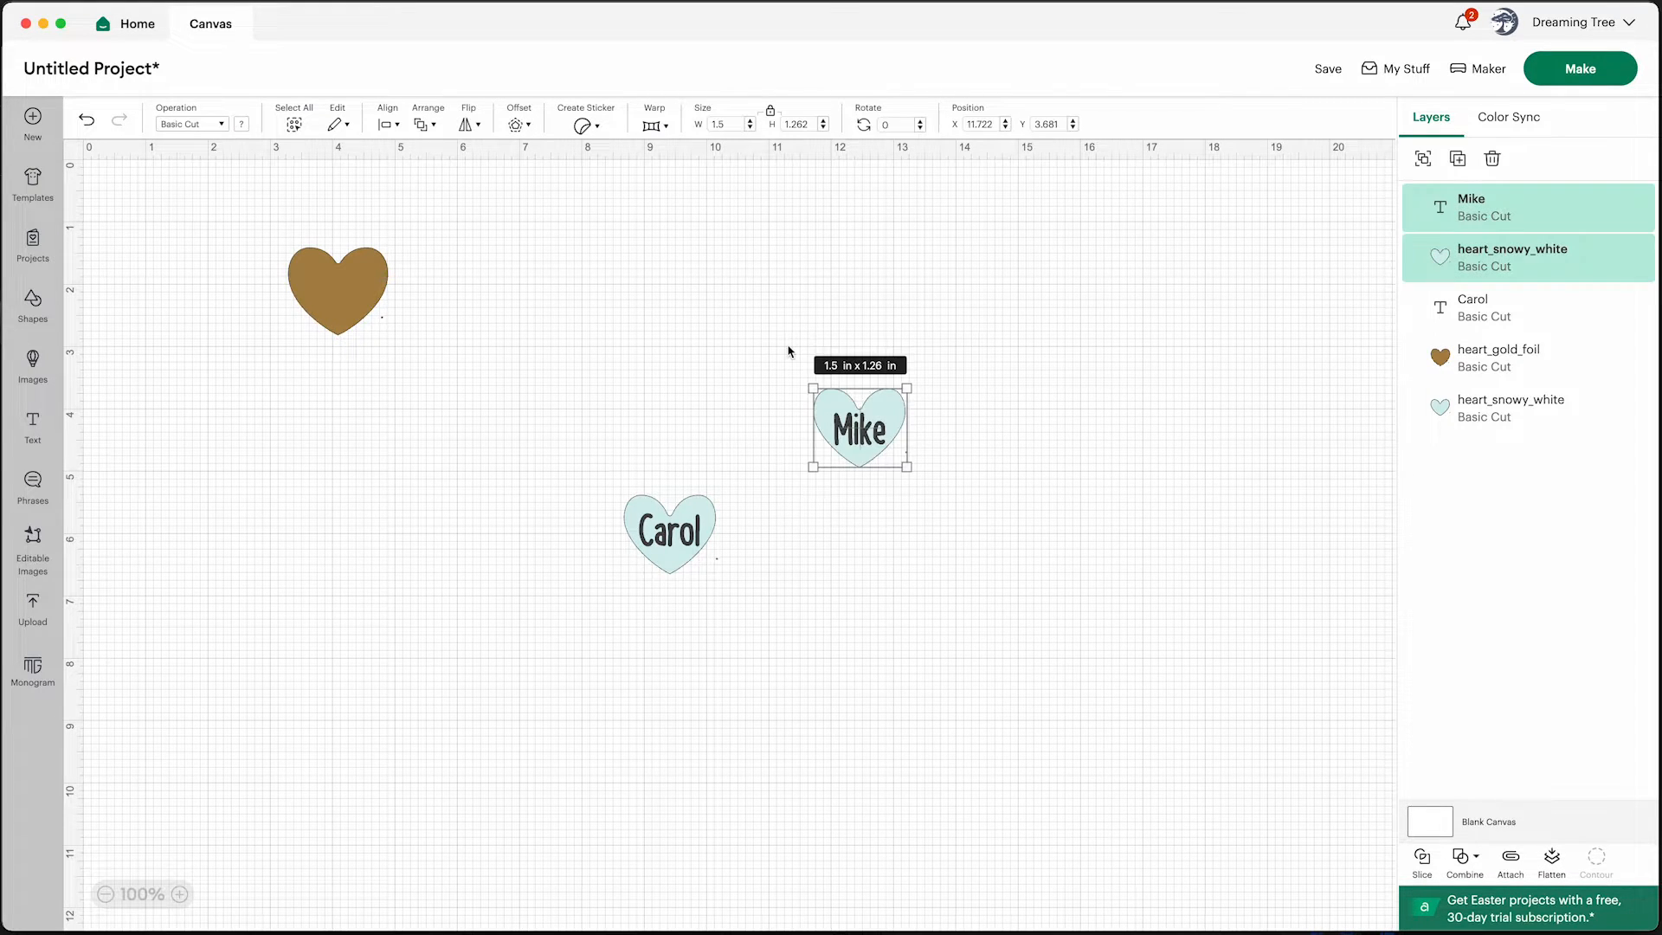
pyautogui.rightClick(851, 419)
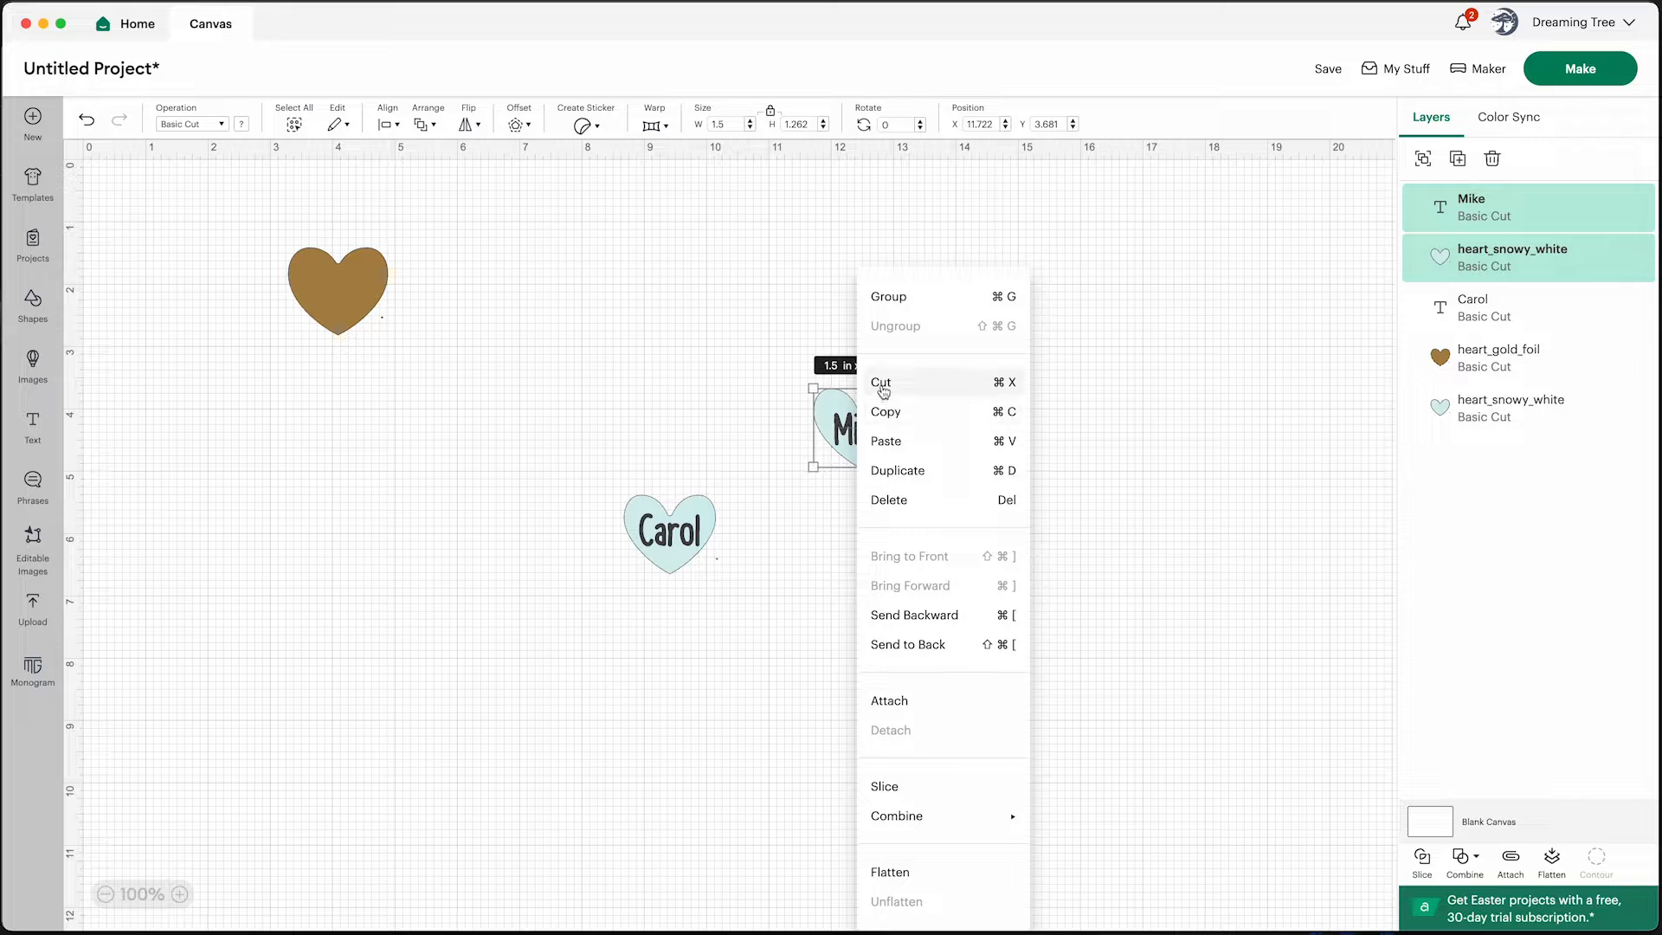
pyautogui.click(1000, 407)
pyautogui.rightClick(994, 408)
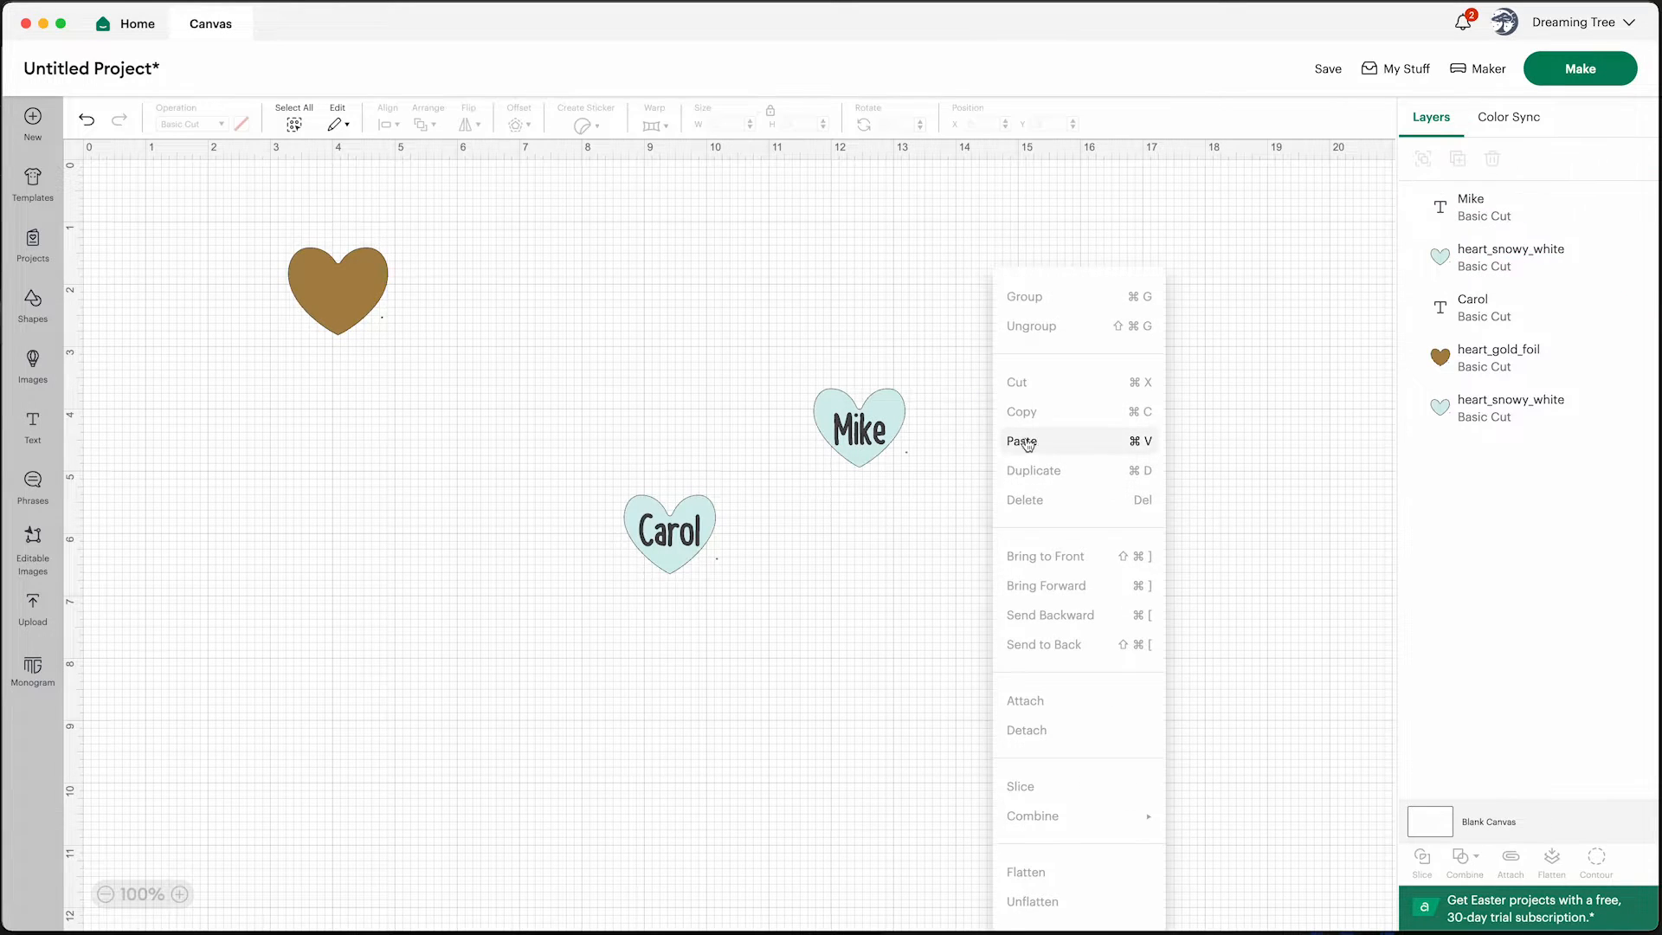
pyautogui.click(1017, 438)
pyautogui.click(1066, 478)
pyautogui.click(1045, 449)
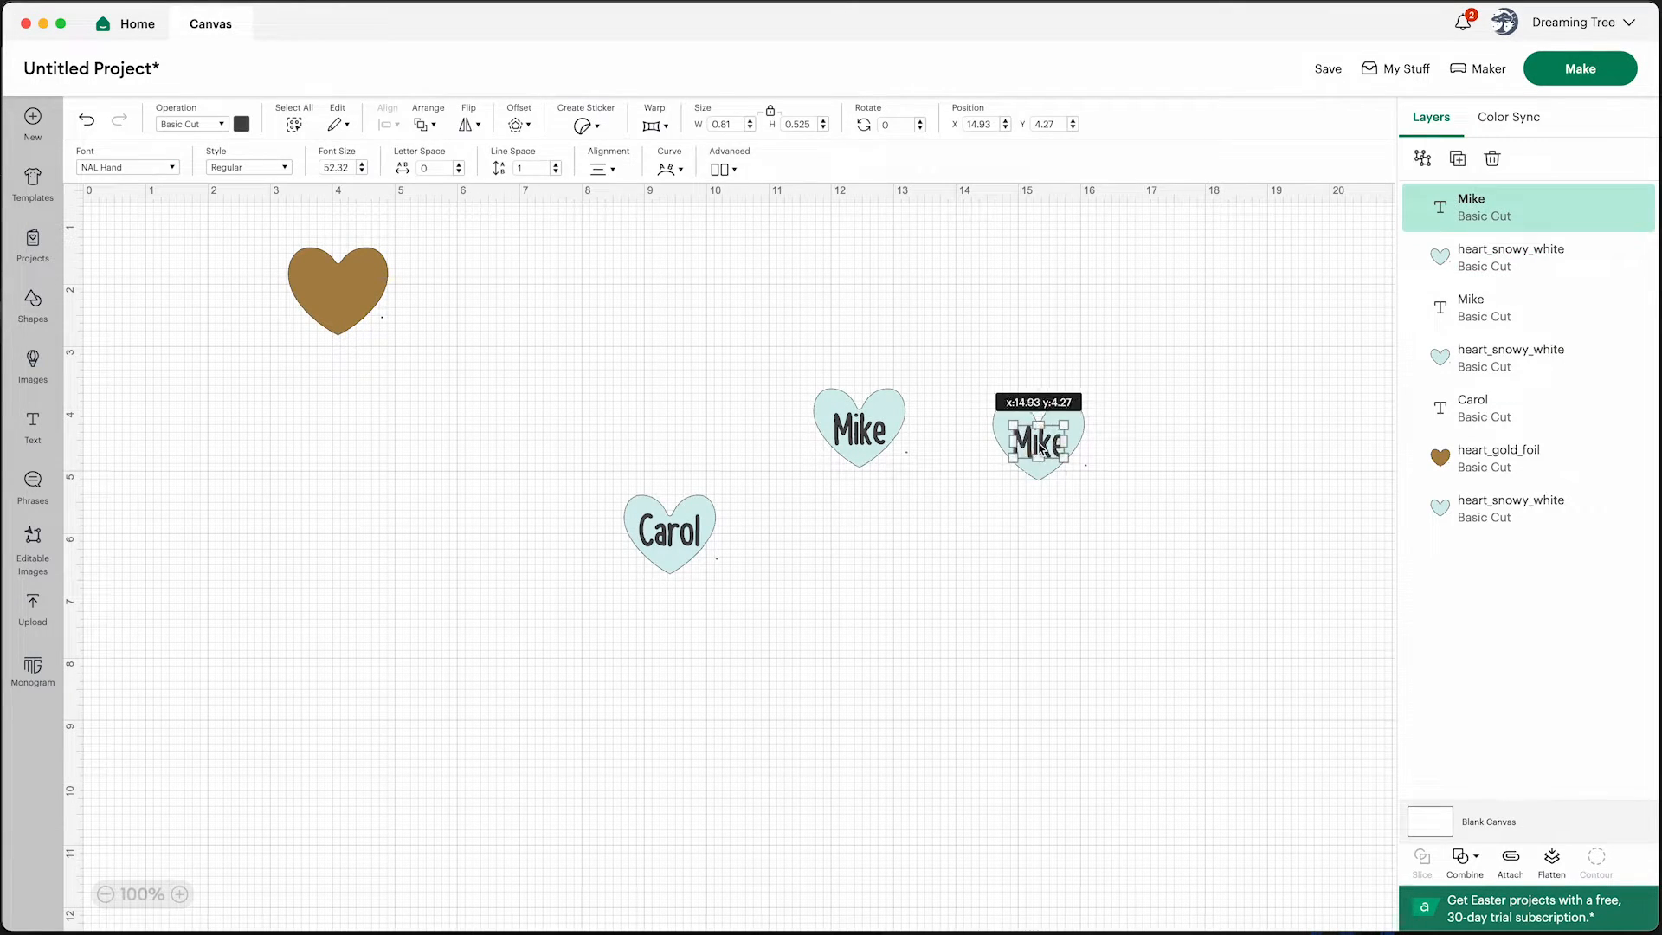
pyautogui.write('Liesl')
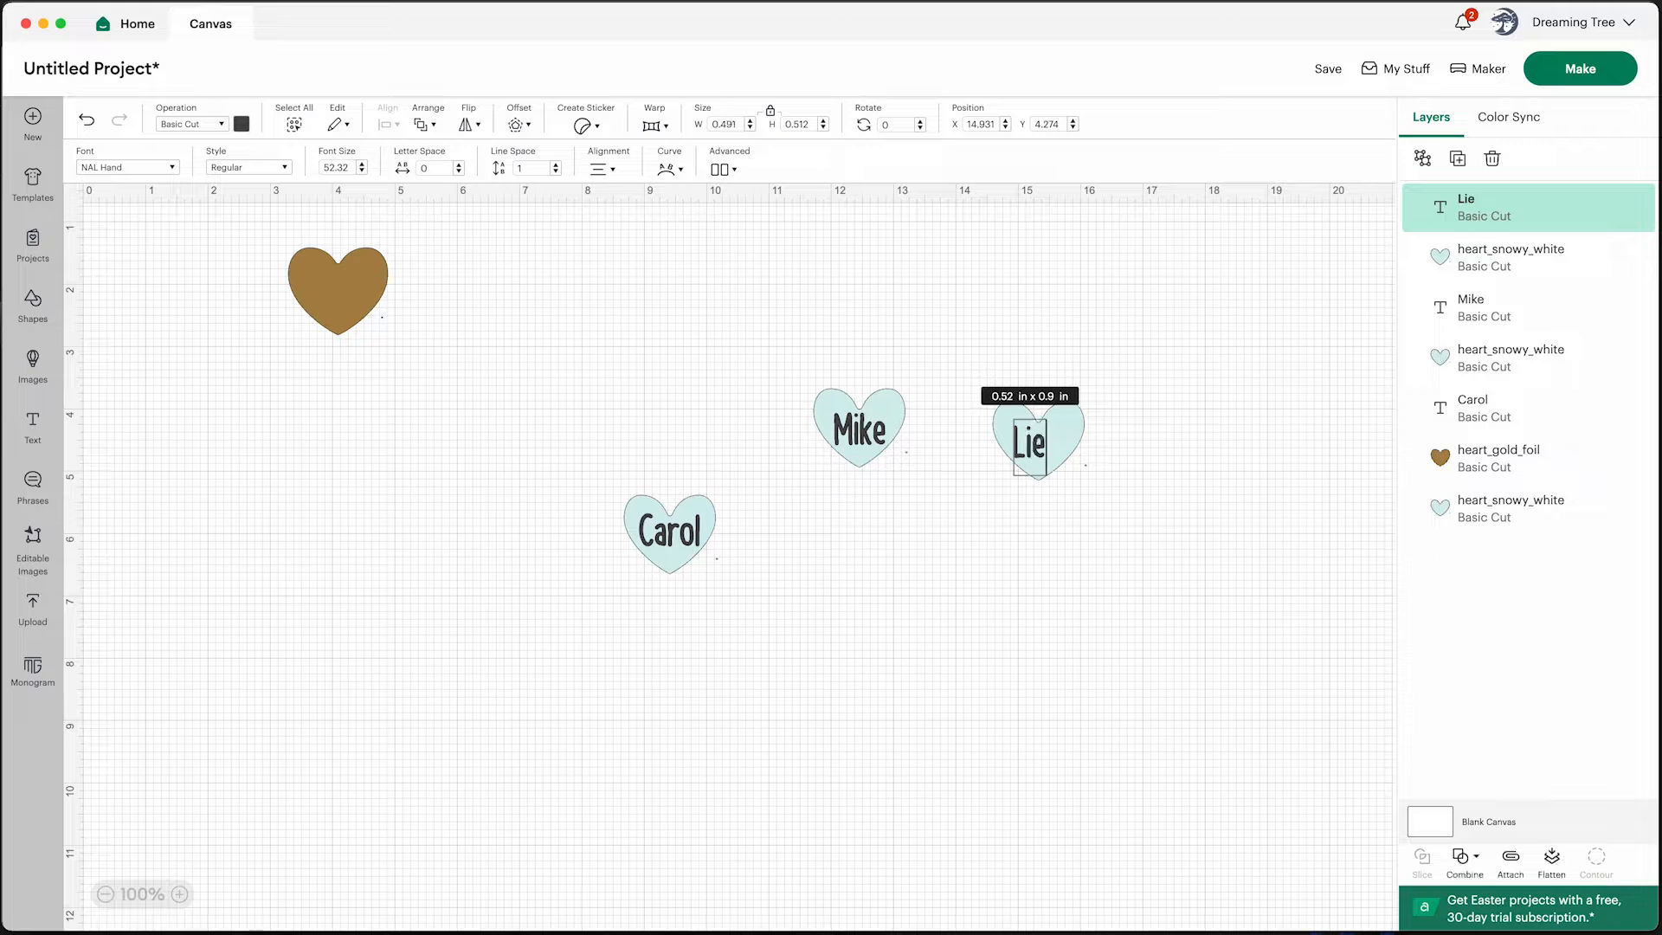
pyautogui.click(1129, 476)
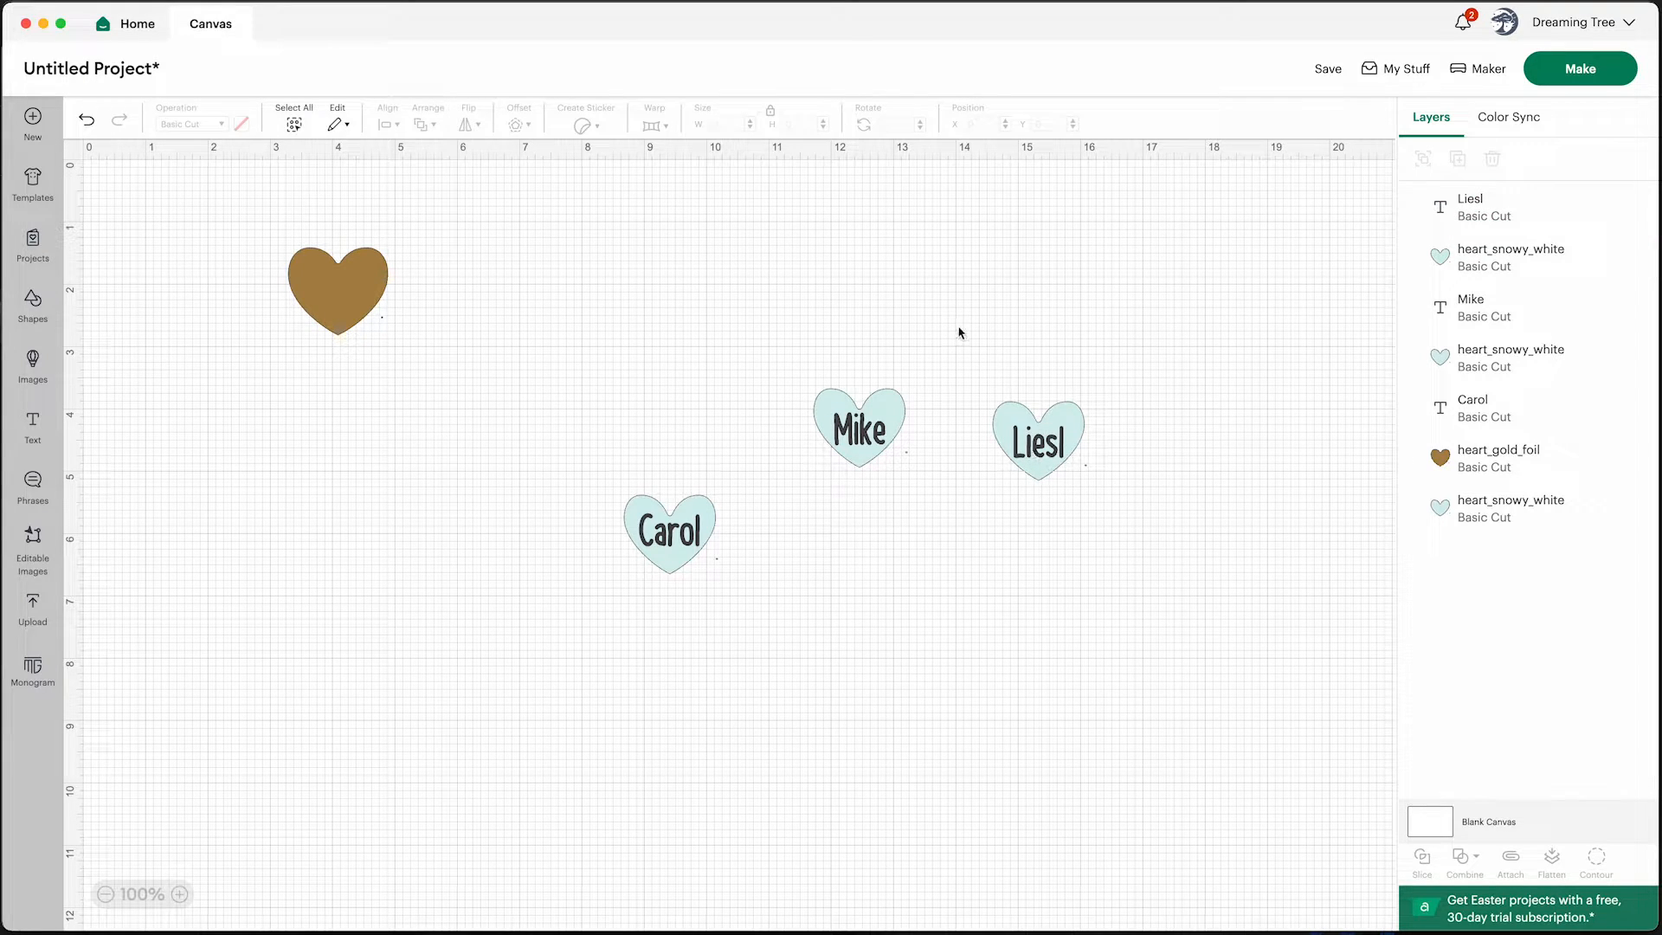
# Paste another name heart above the others and replace its text with a fourth family member's first name
pyautogui.rightClick(943, 286)
pyautogui.click(985, 438)
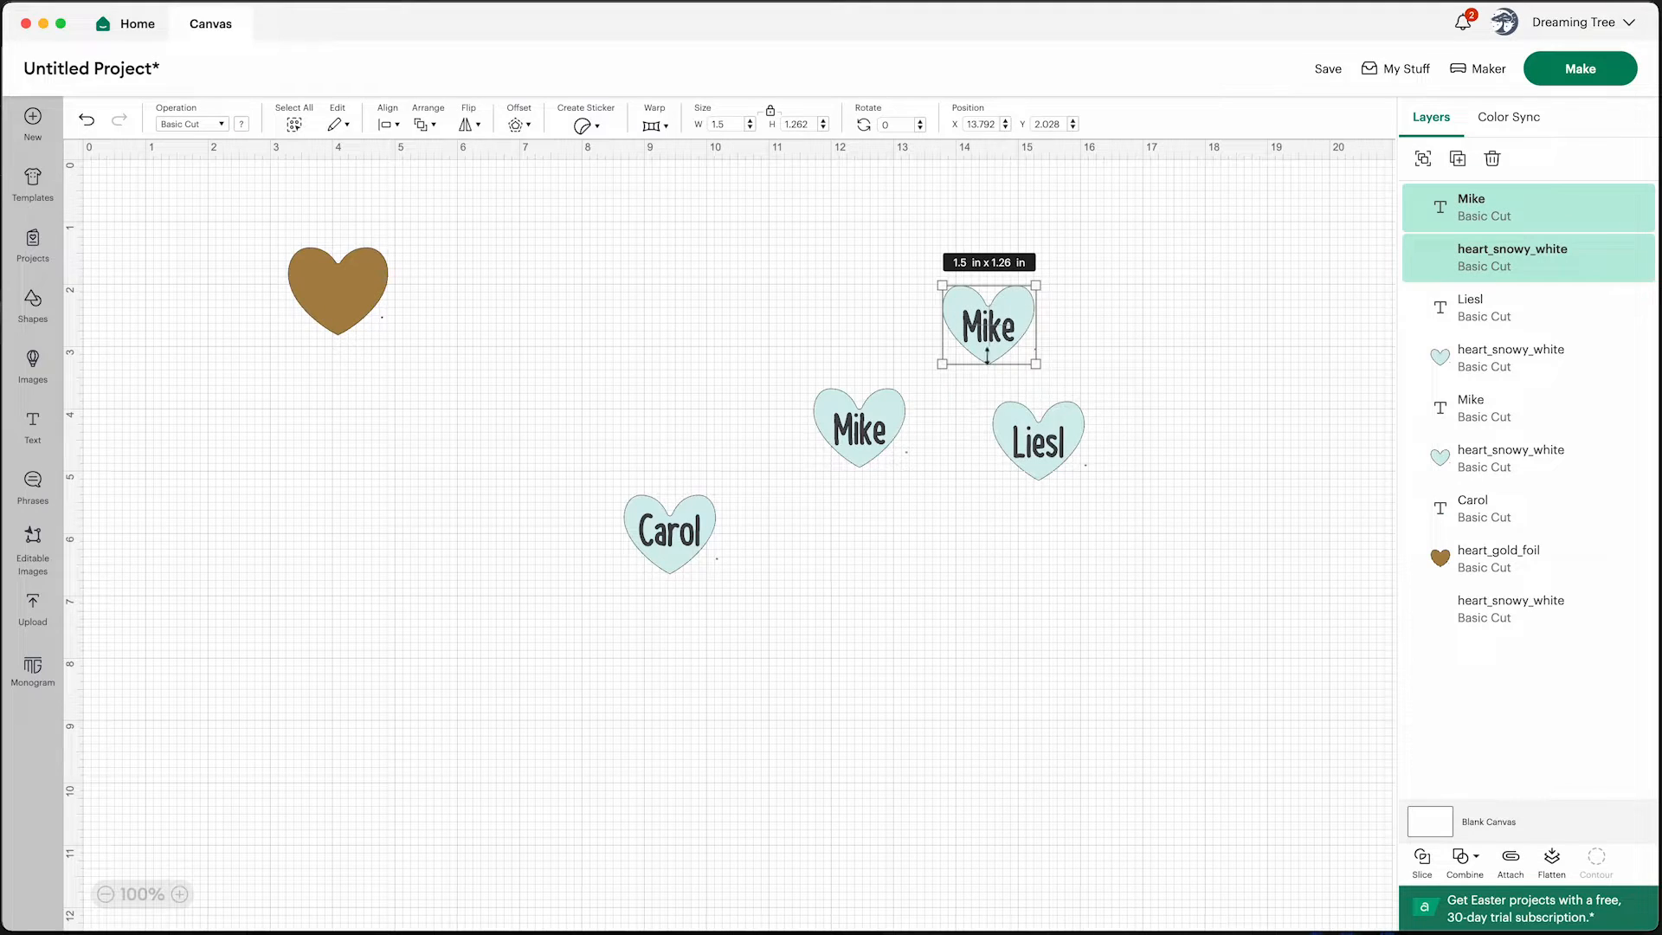
pyautogui.doubleClick(1004, 347)
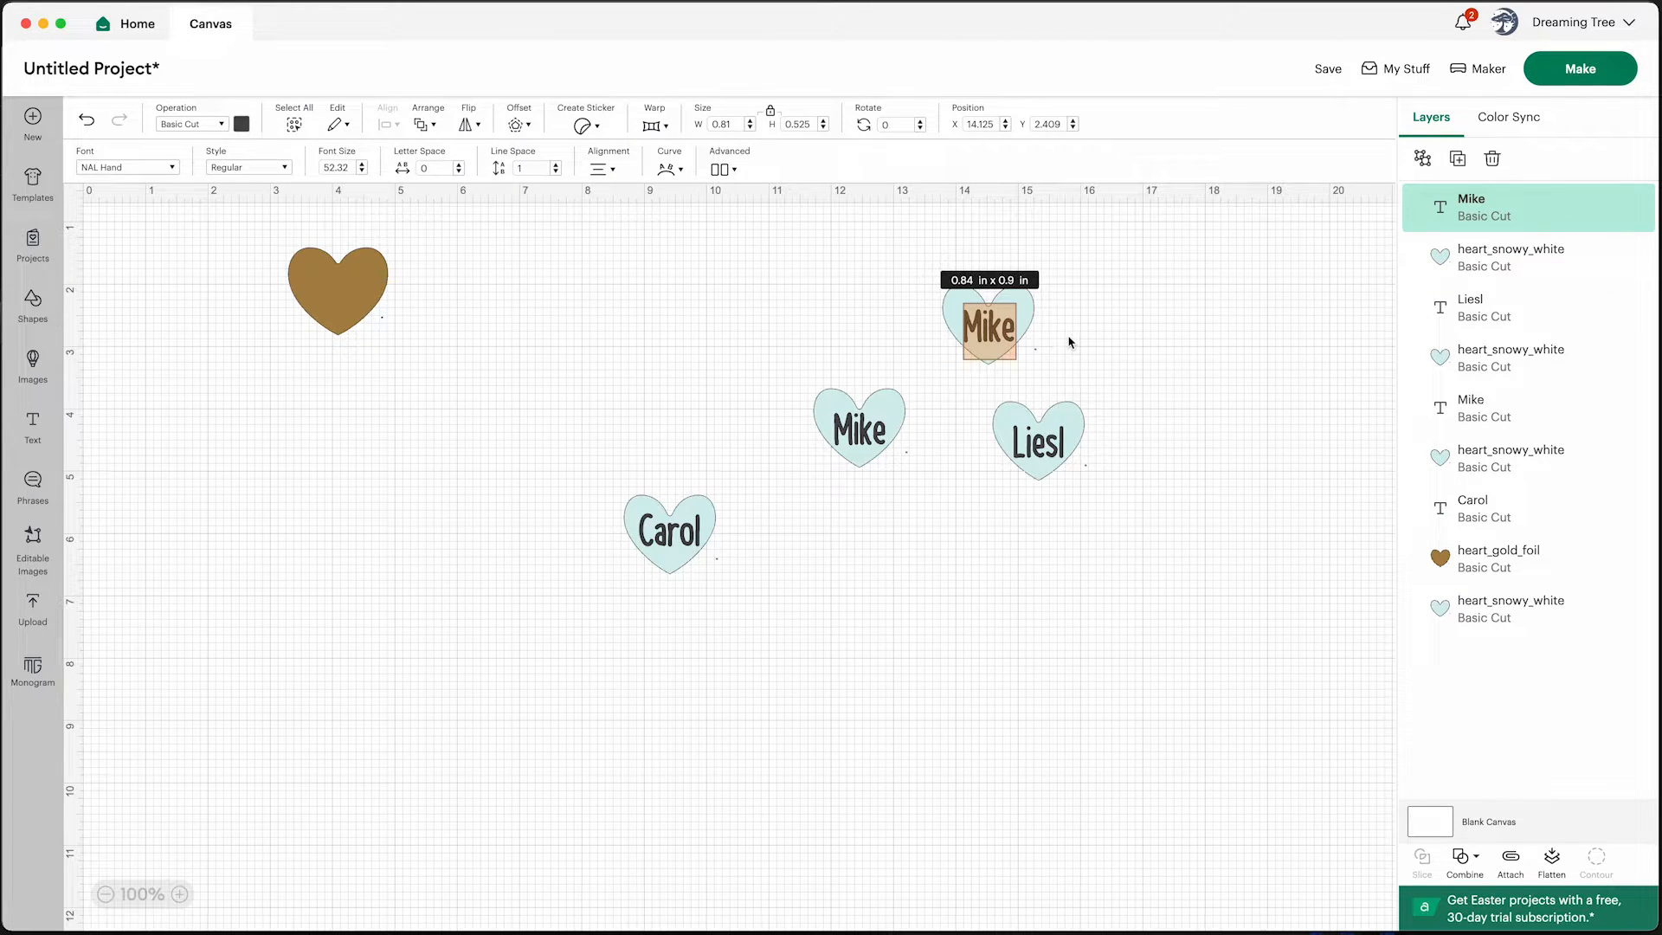
pyautogui.write('Emily')
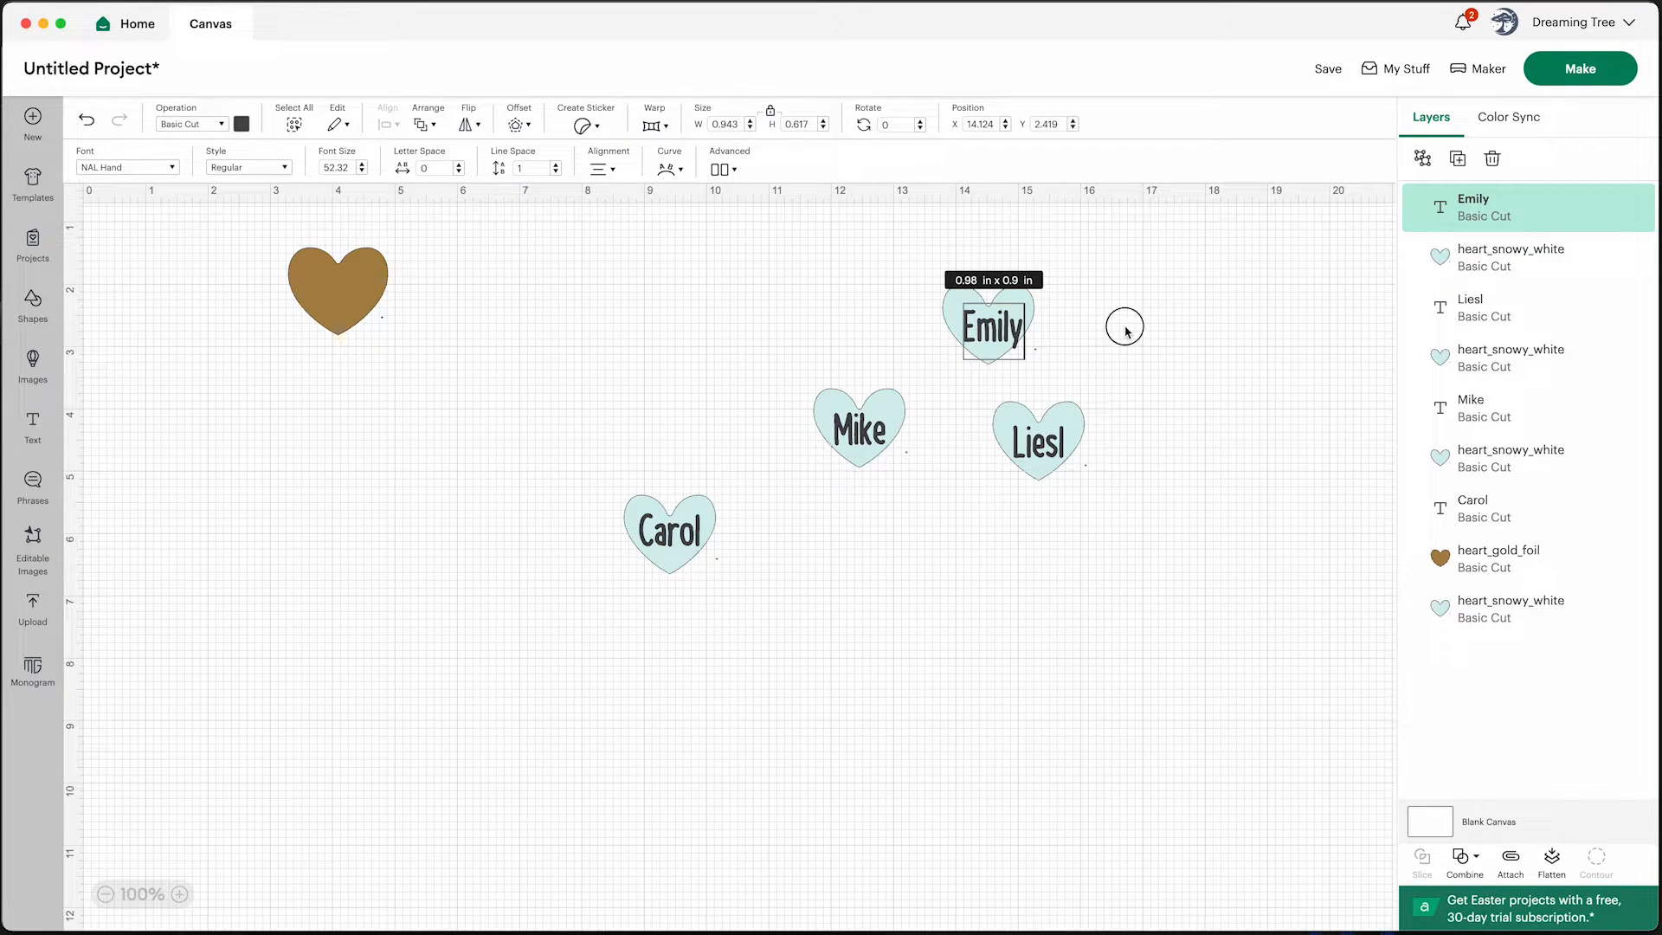
pyautogui.click(1124, 326)
# Resize the new name text slightly and reposition it to fit inside its heart
pyautogui.moveTo(1002, 331); pyautogui.dragTo(1013, 341)
pyautogui.click(1094, 356)
pyautogui.click(1006, 338)
pyautogui.click(1076, 353)
pyautogui.click(1000, 332)
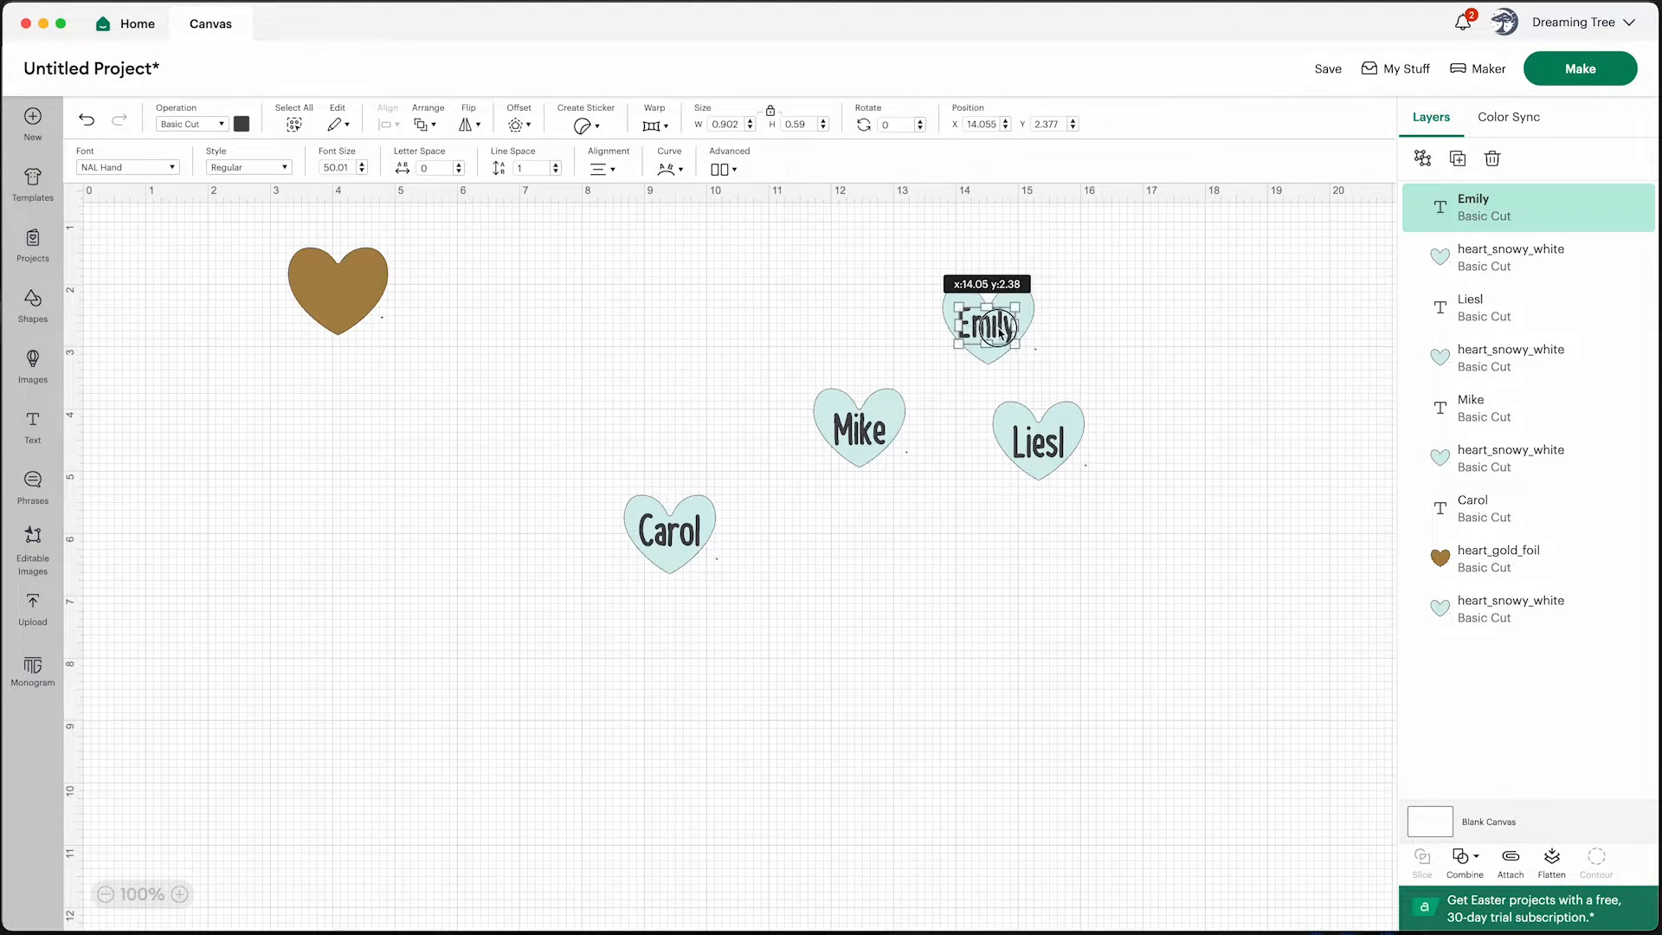
pyautogui.click(1096, 352)
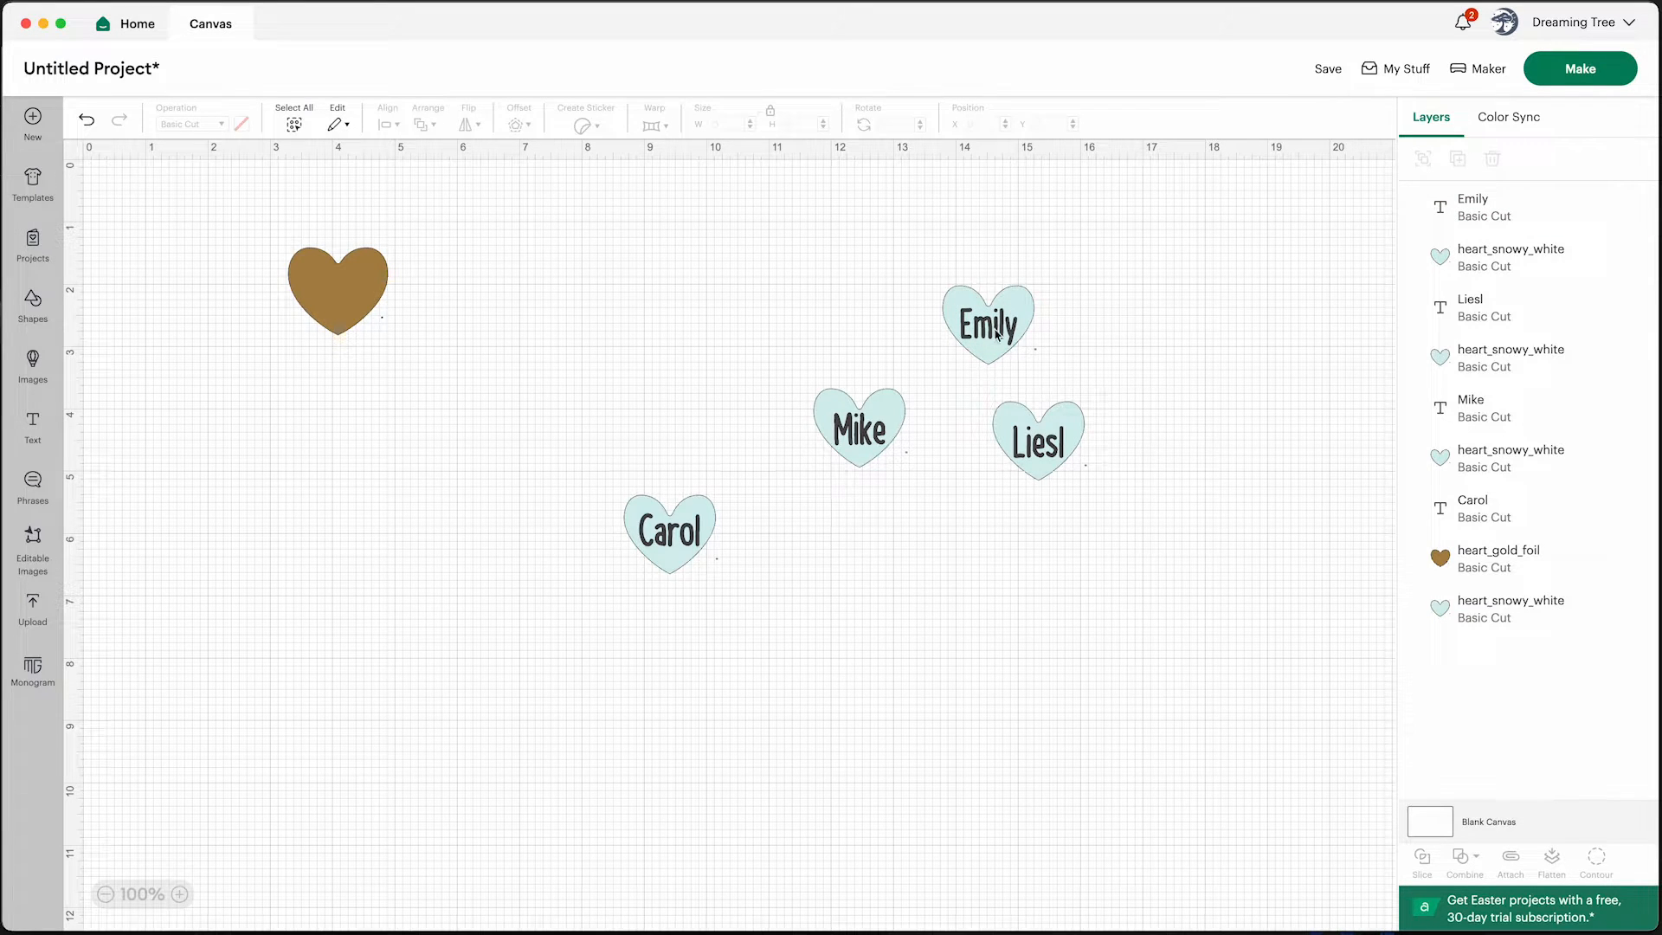
# Paste another name heart near the top center, replace its text with a fifth family member's first name, and fit it inside the heart
pyautogui.hotkey('ctrl', 'v')
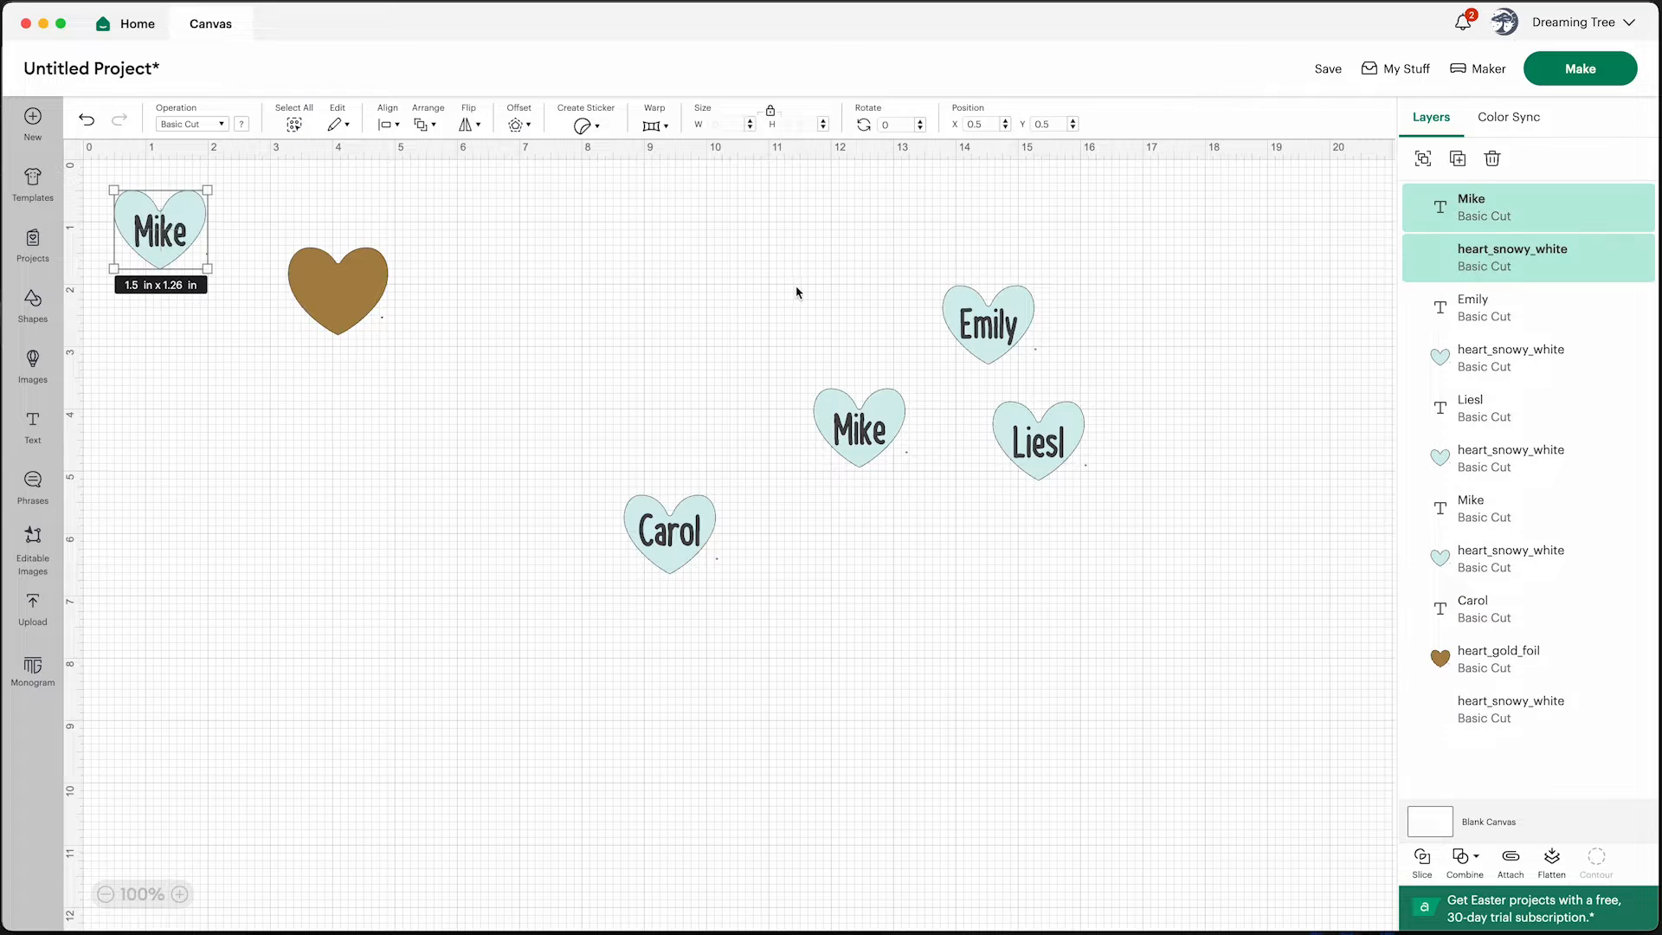
pyautogui.moveTo(182, 238); pyautogui.dragTo(791, 308)
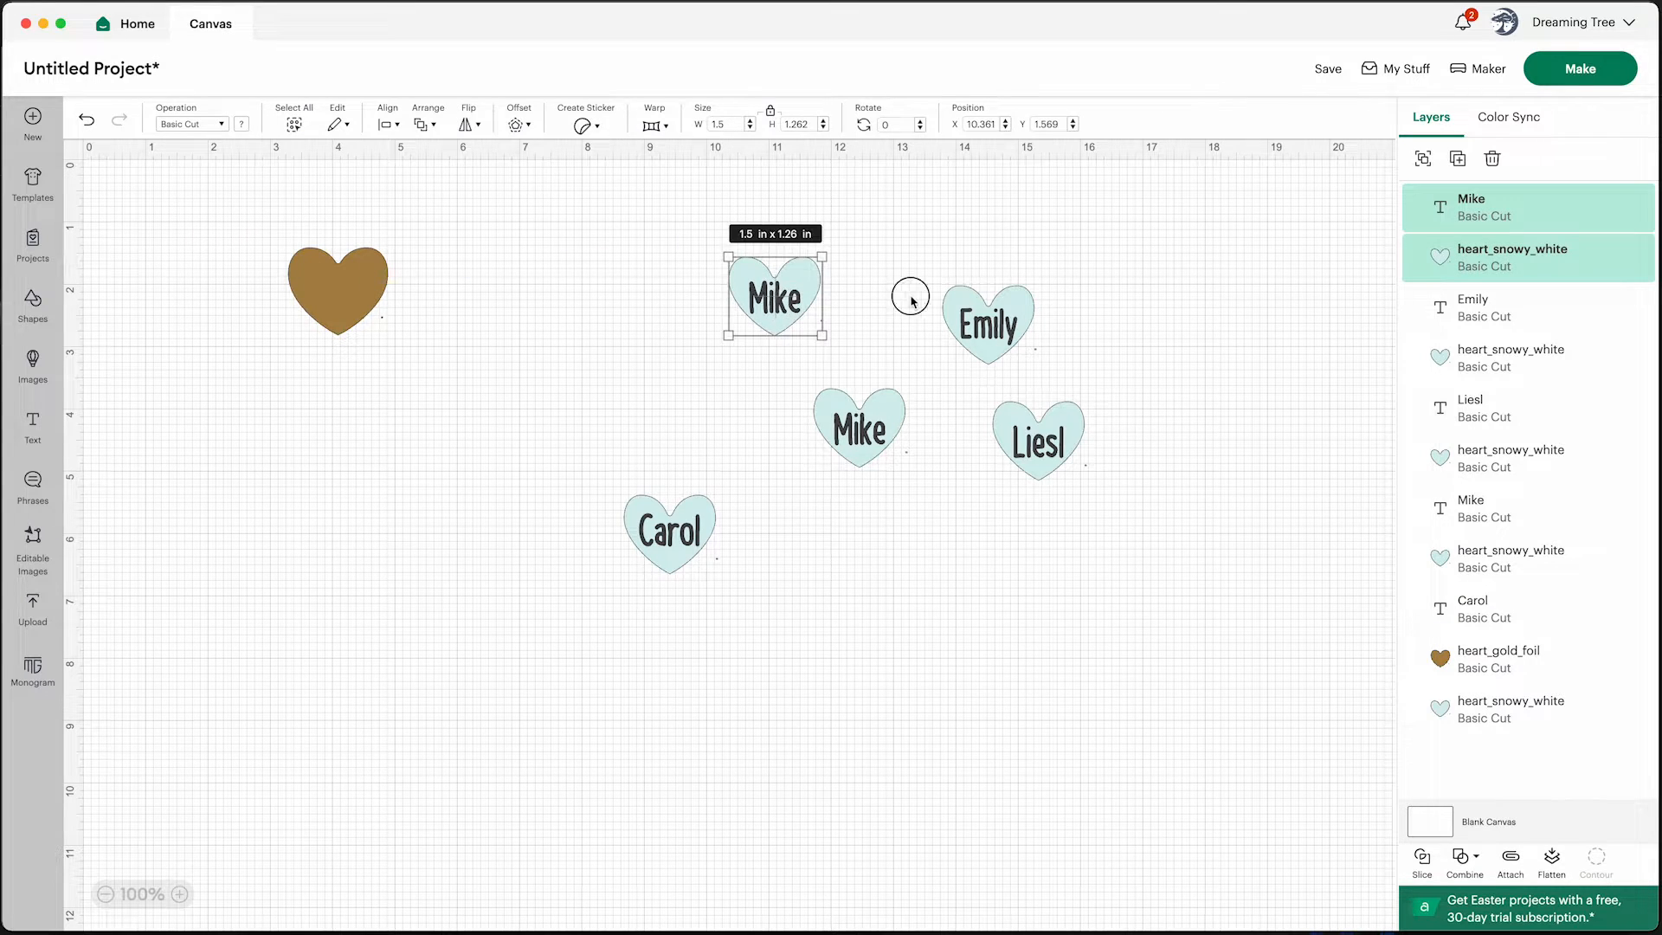
pyautogui.doubleClick(774, 296)
pyautogui.write('Payton')
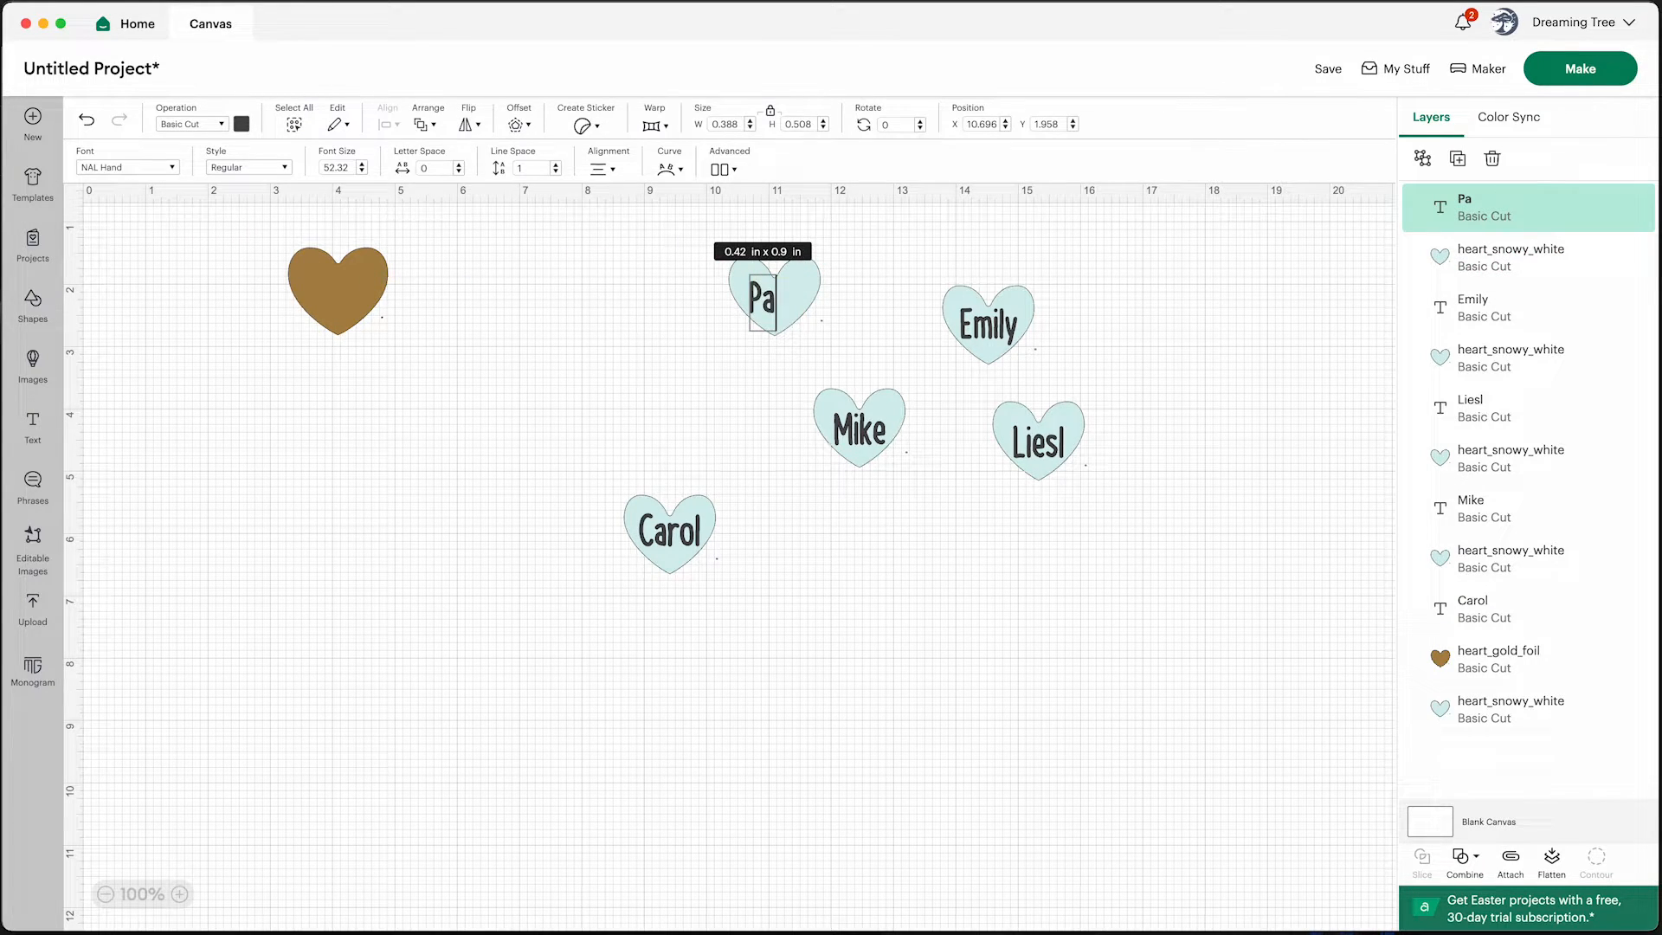
pyautogui.click(897, 275)
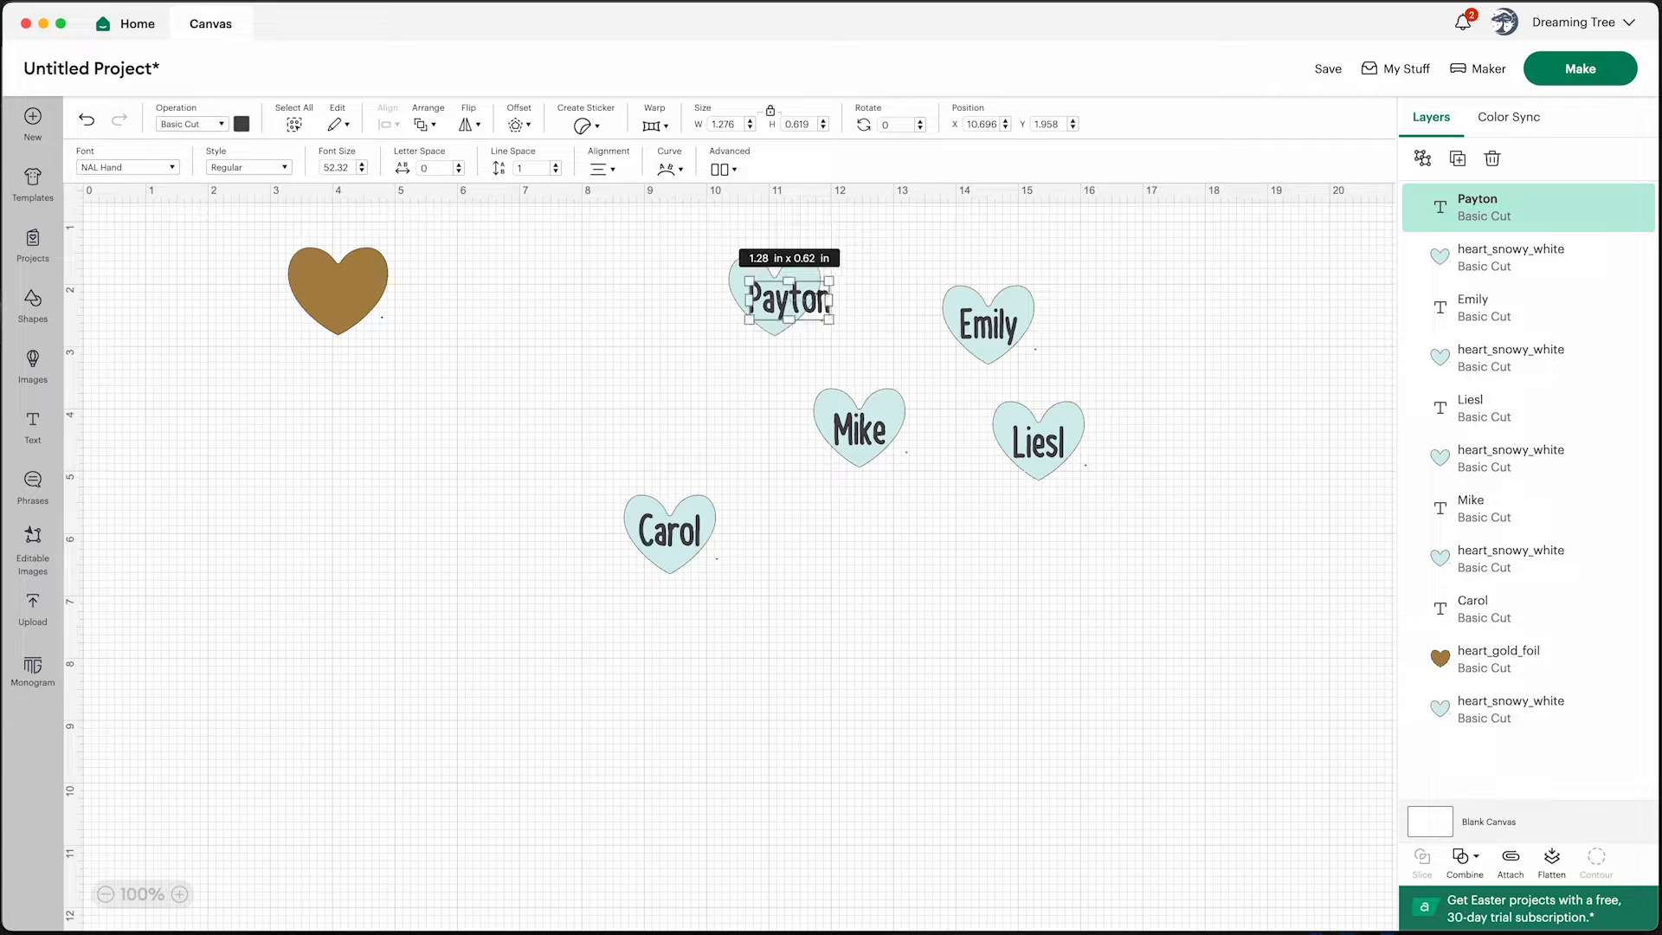
pyautogui.moveTo(823, 315); pyautogui.dragTo(790, 303)
pyautogui.click(859, 306)
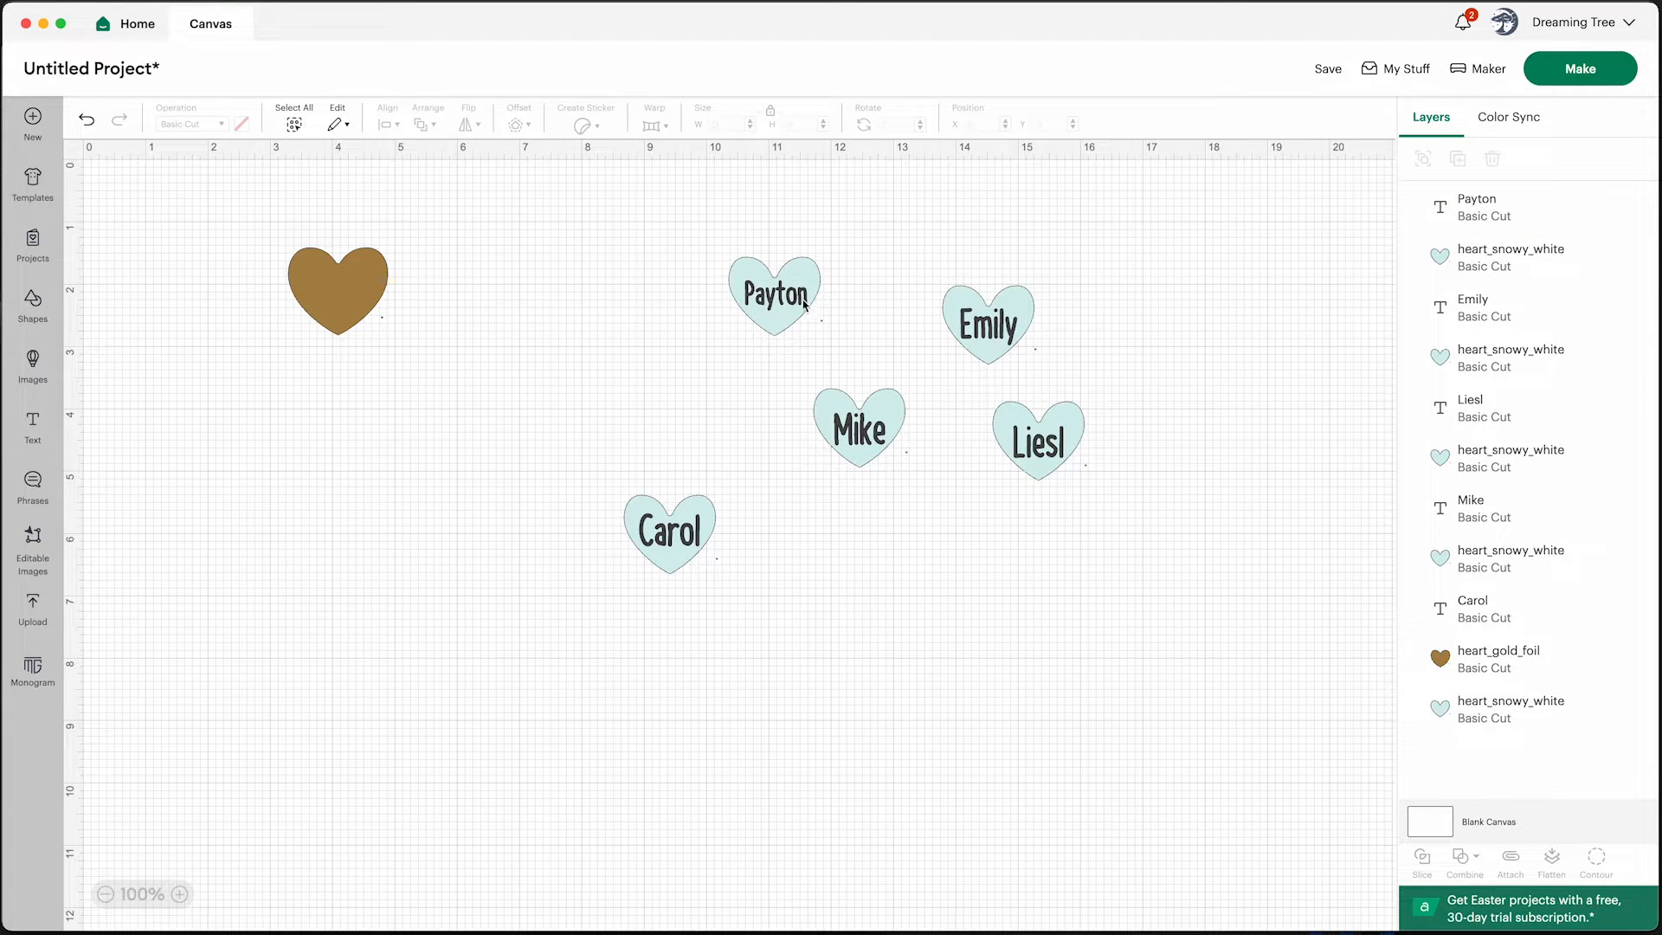
# Paste another name heart below and right of the others and replace its text with a sixth family member's first name
pyautogui.rightClick(929, 242)
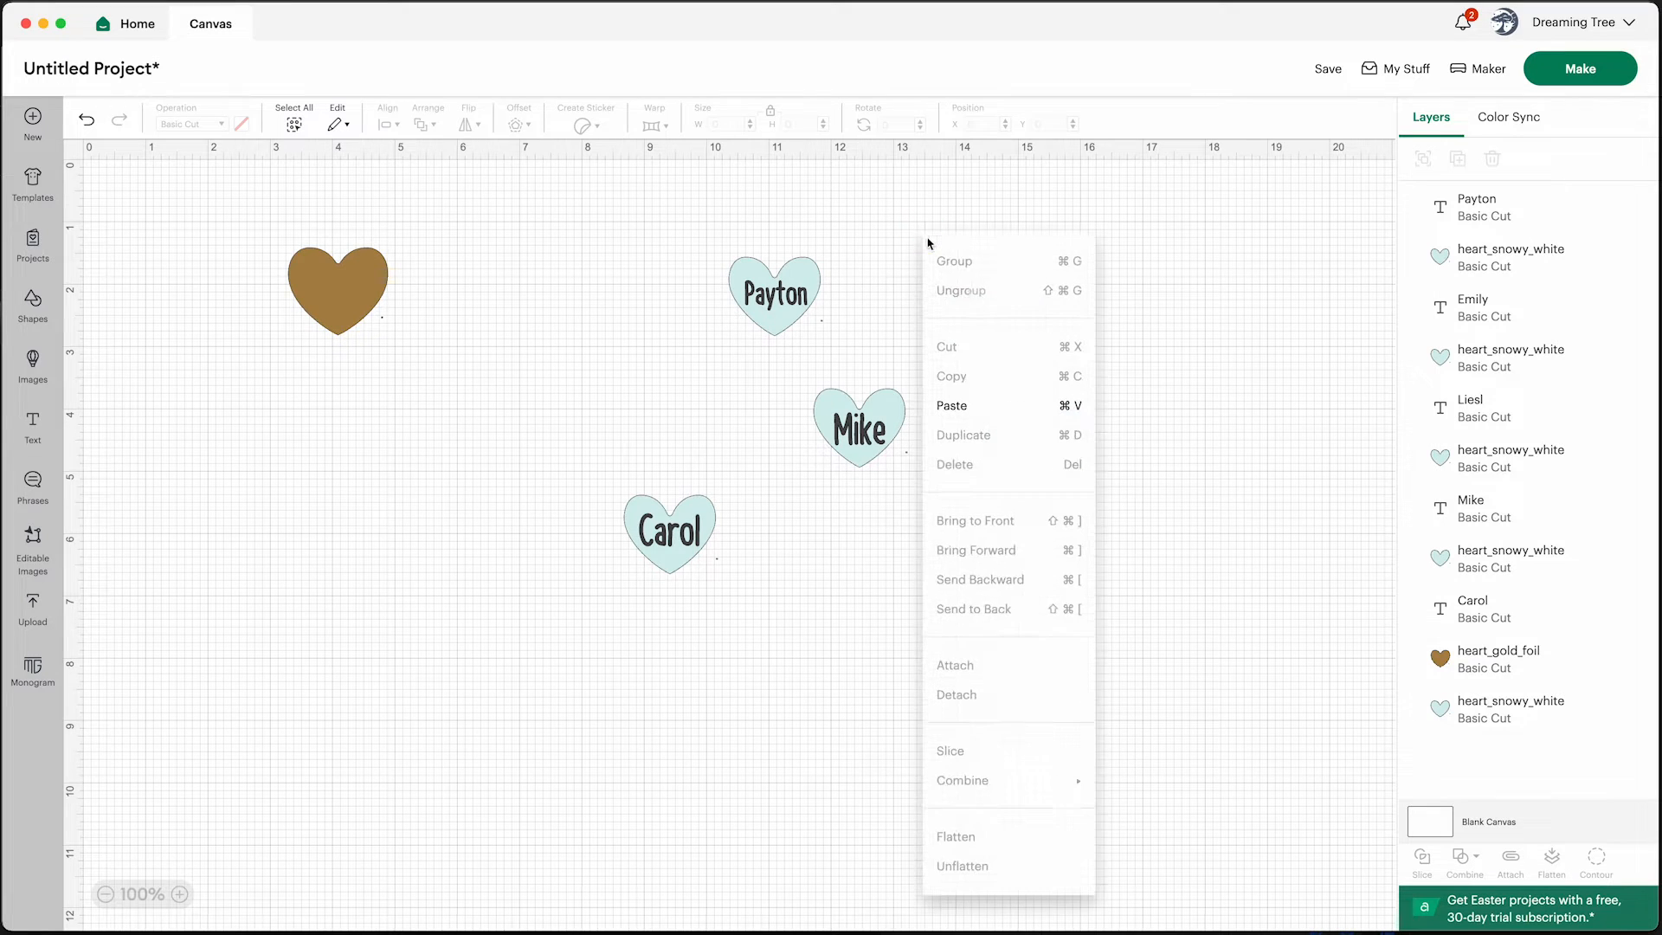
pyautogui.click(975, 396)
pyautogui.moveTo(973, 278); pyautogui.dragTo(962, 554)
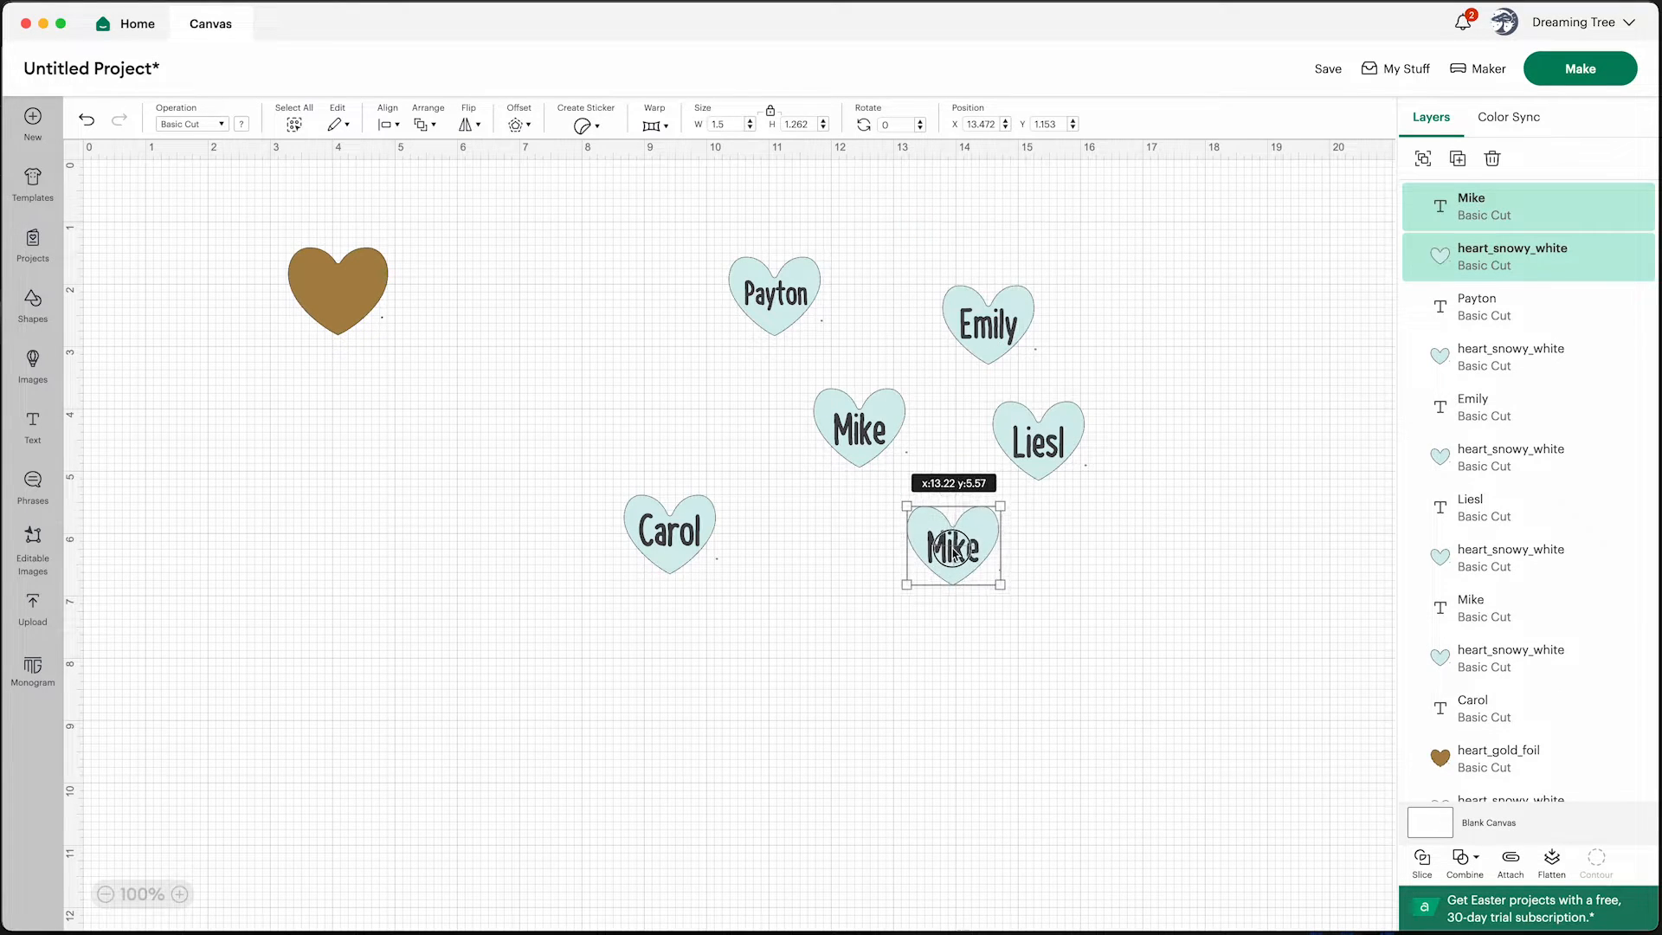
pyautogui.click(1078, 609)
pyautogui.click(968, 556)
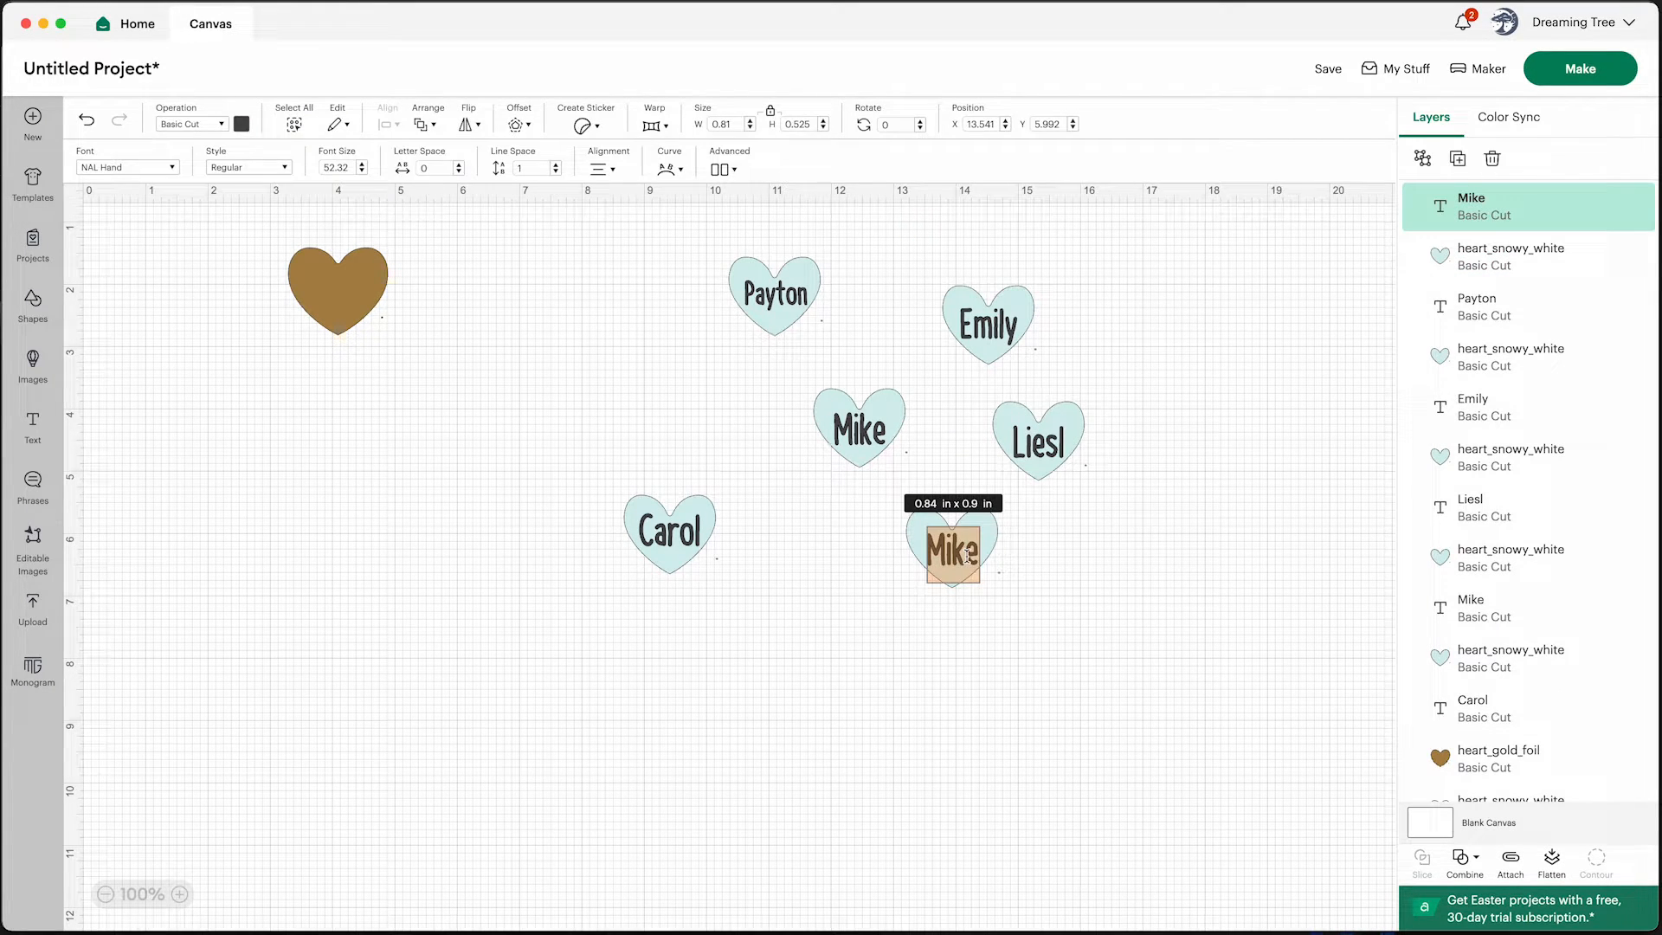
pyautogui.write('Gavin')
pyautogui.click(1114, 582)
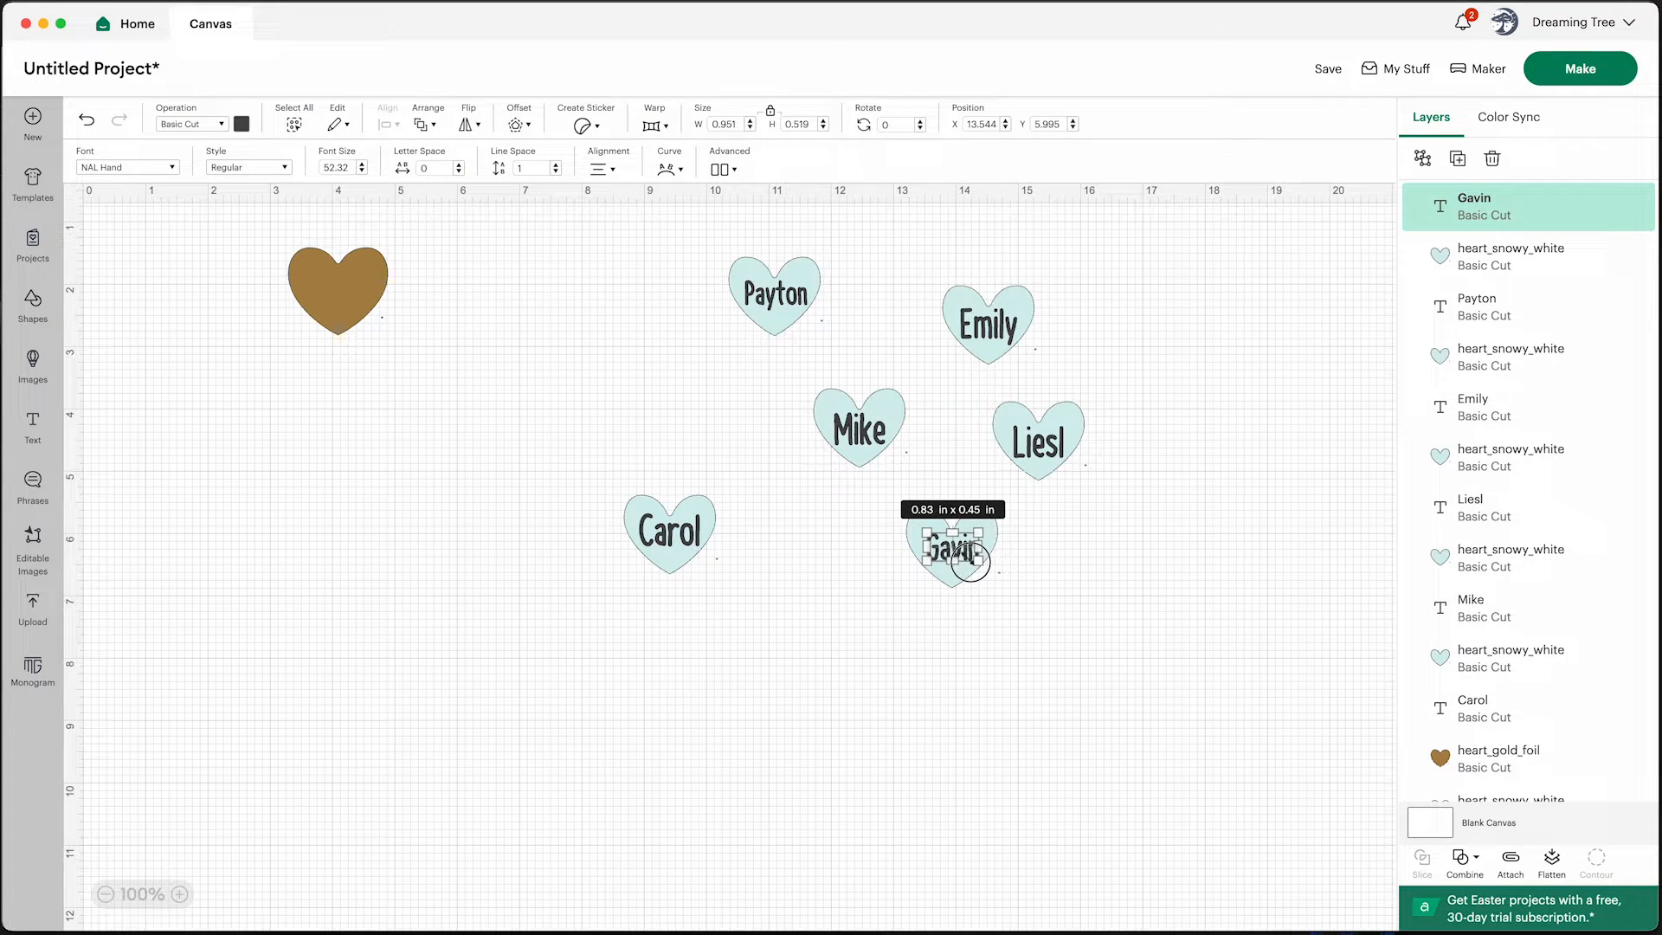
# Shrink the new name text slightly so it fits inside its heart
pyautogui.click(1074, 586)
pyautogui.click(974, 561)
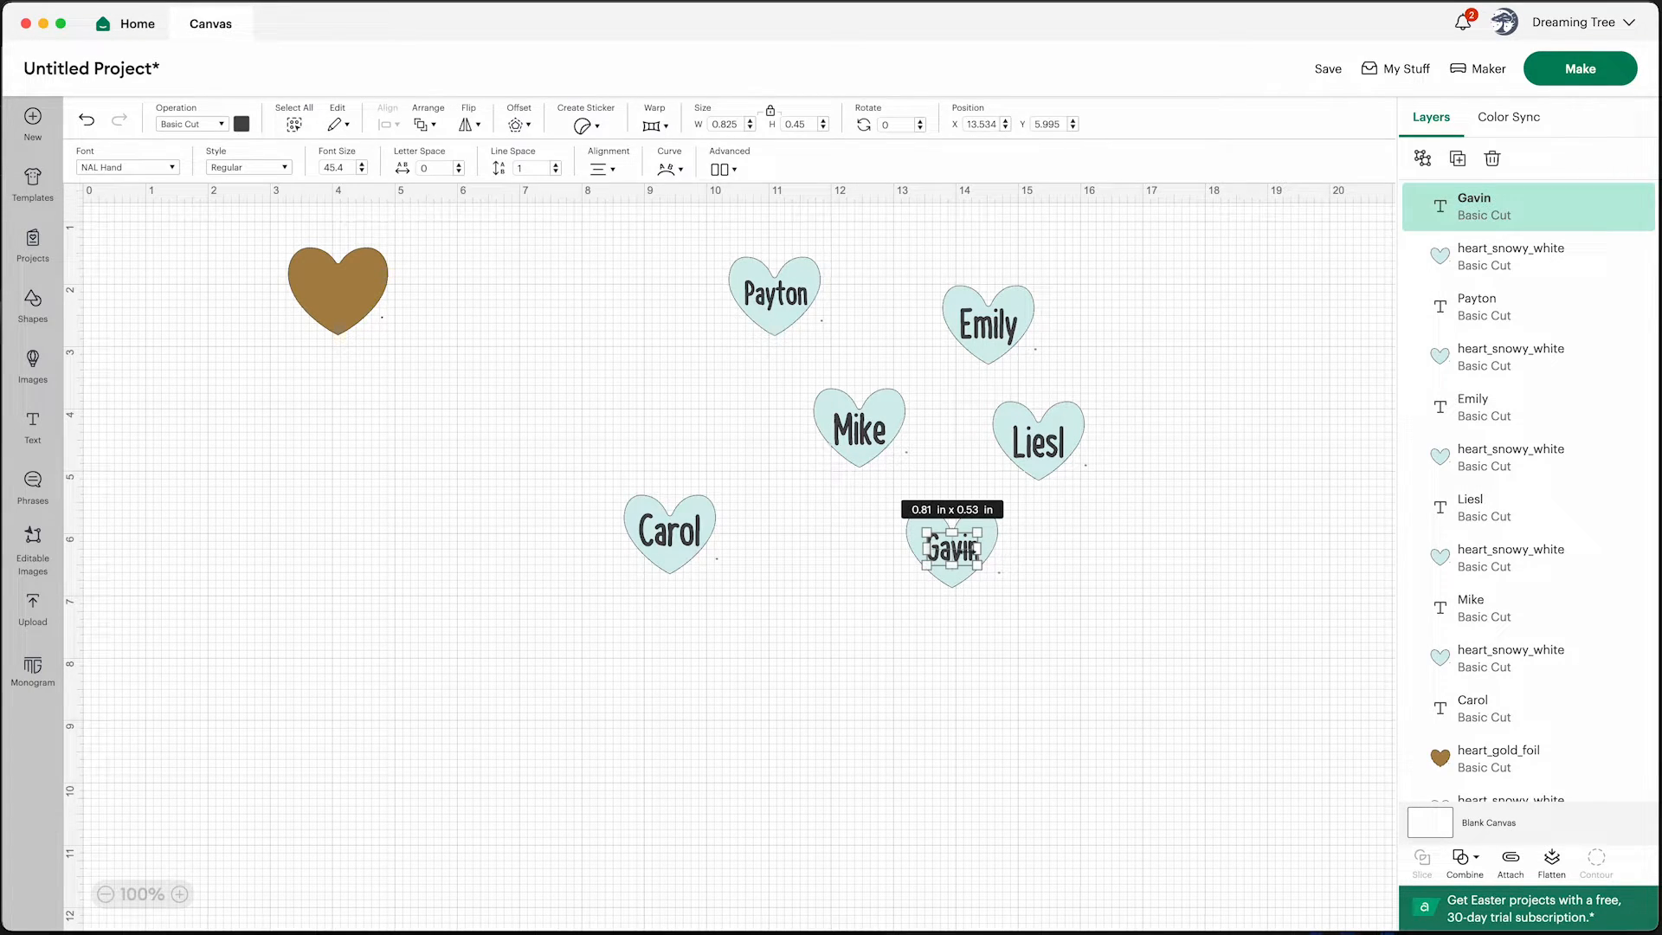
pyautogui.moveTo(974, 549); pyautogui.dragTo(974, 550)
pyautogui.click(1061, 572)
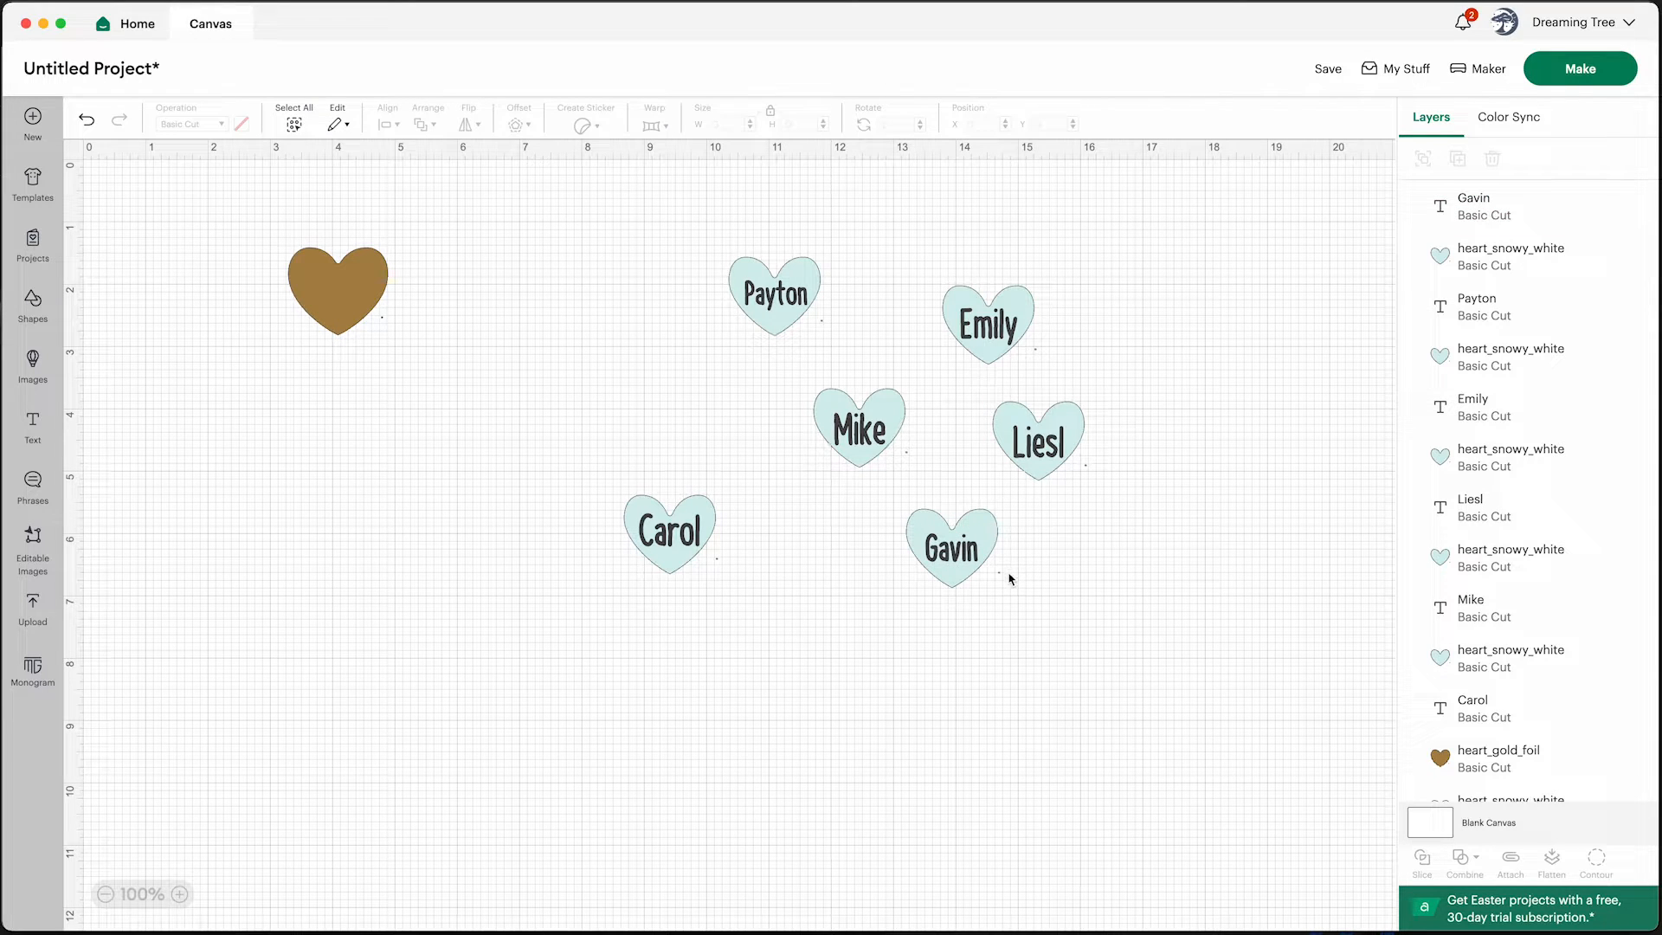
# Paste another name heart near the bottom of the layout and replace its text with a seventh family member's first name
pyautogui.rightClick(898, 703)
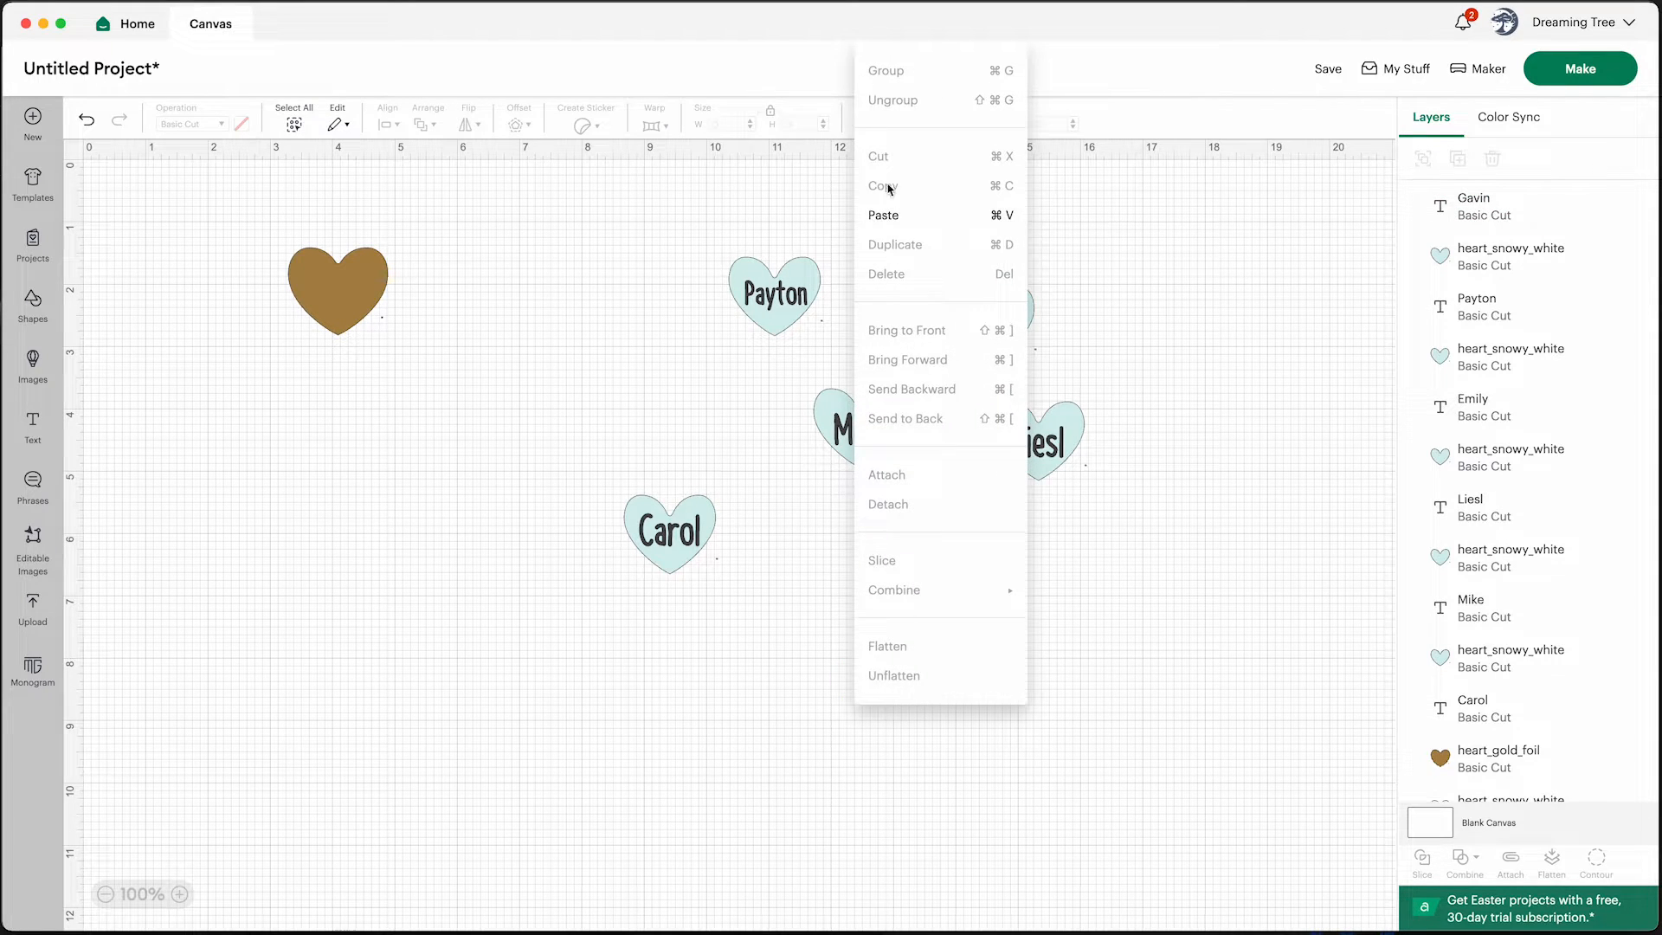
pyautogui.click(886, 214)
pyautogui.click(1040, 727)
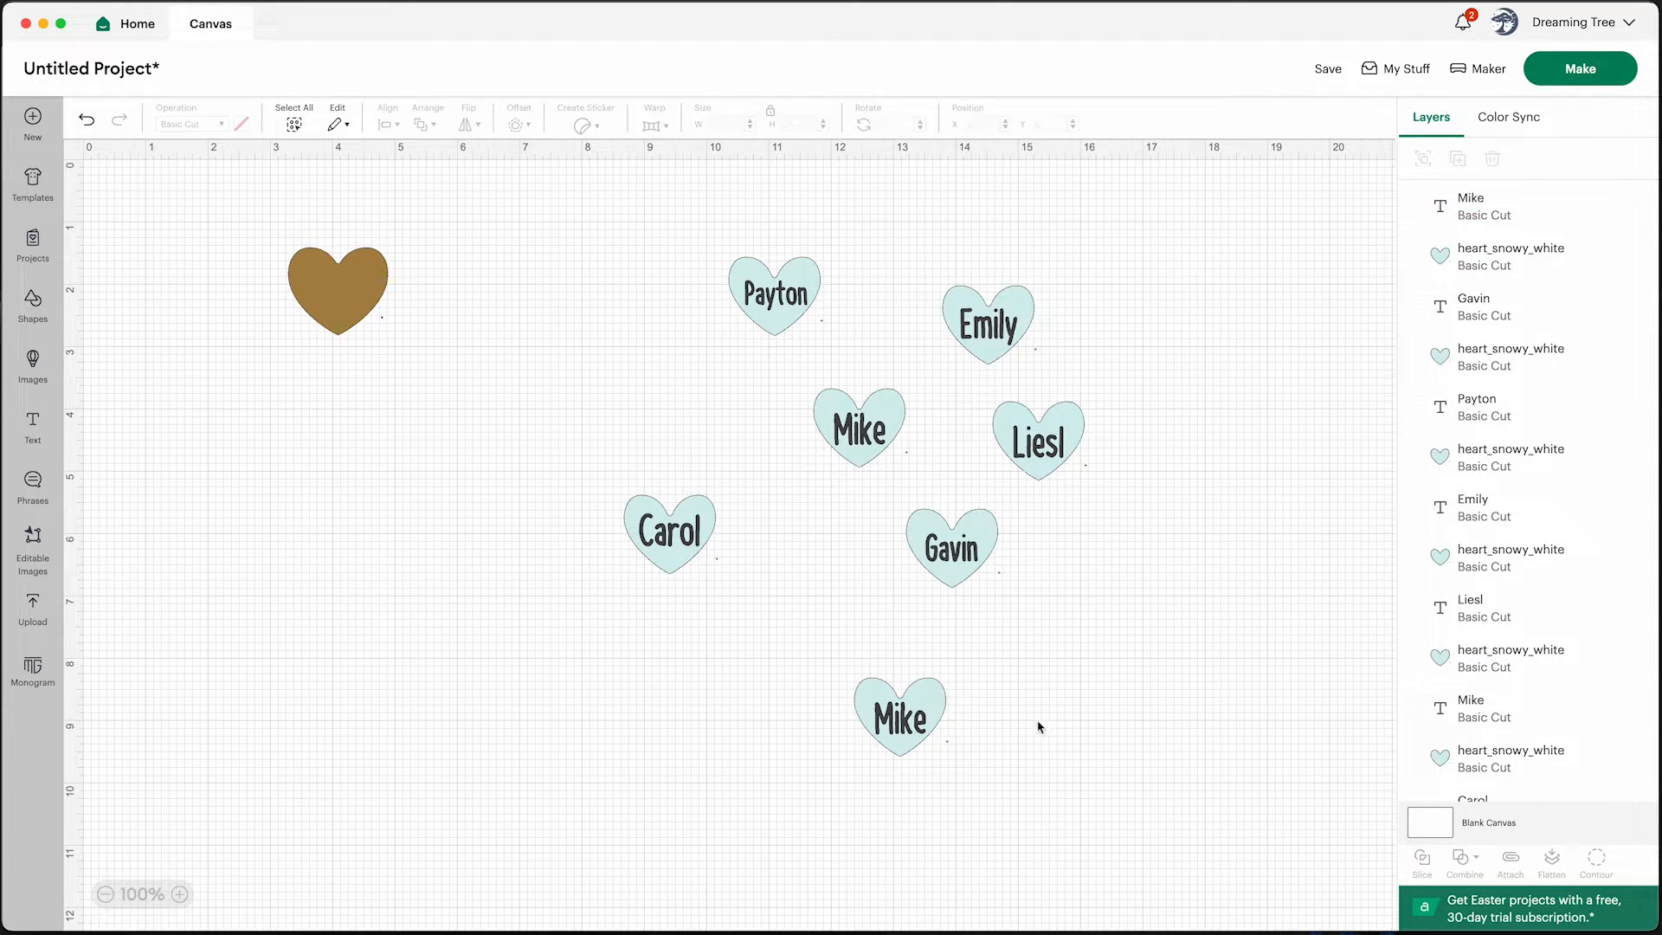
pyautogui.click(913, 726)
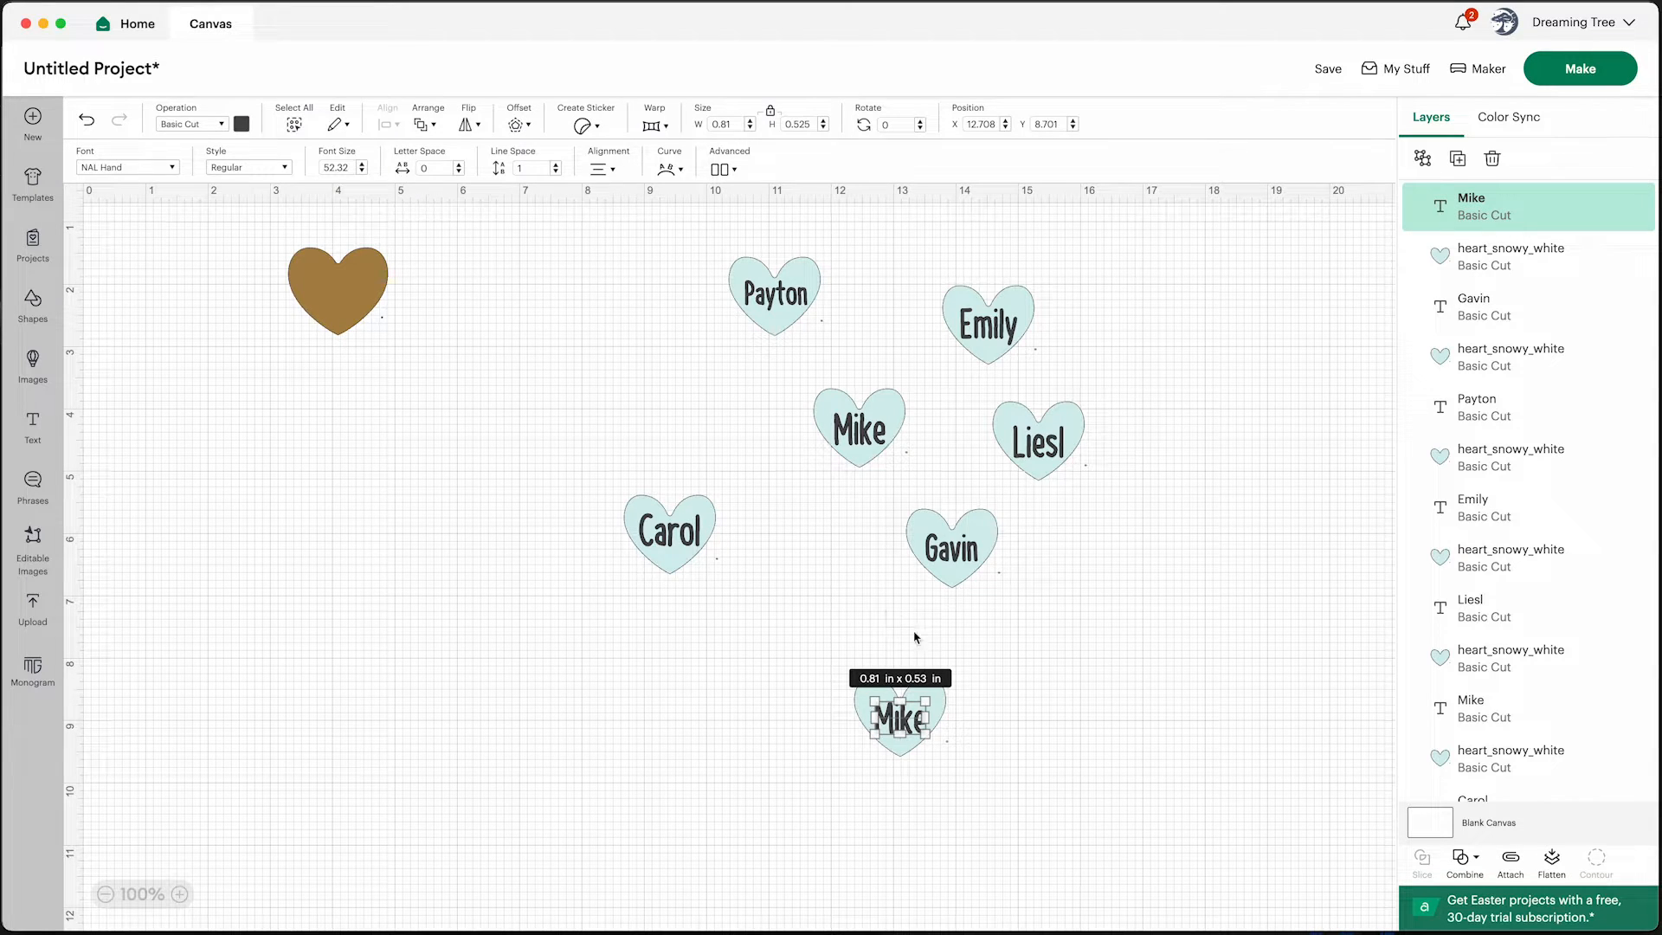
pyautogui.doubleClick(906, 715)
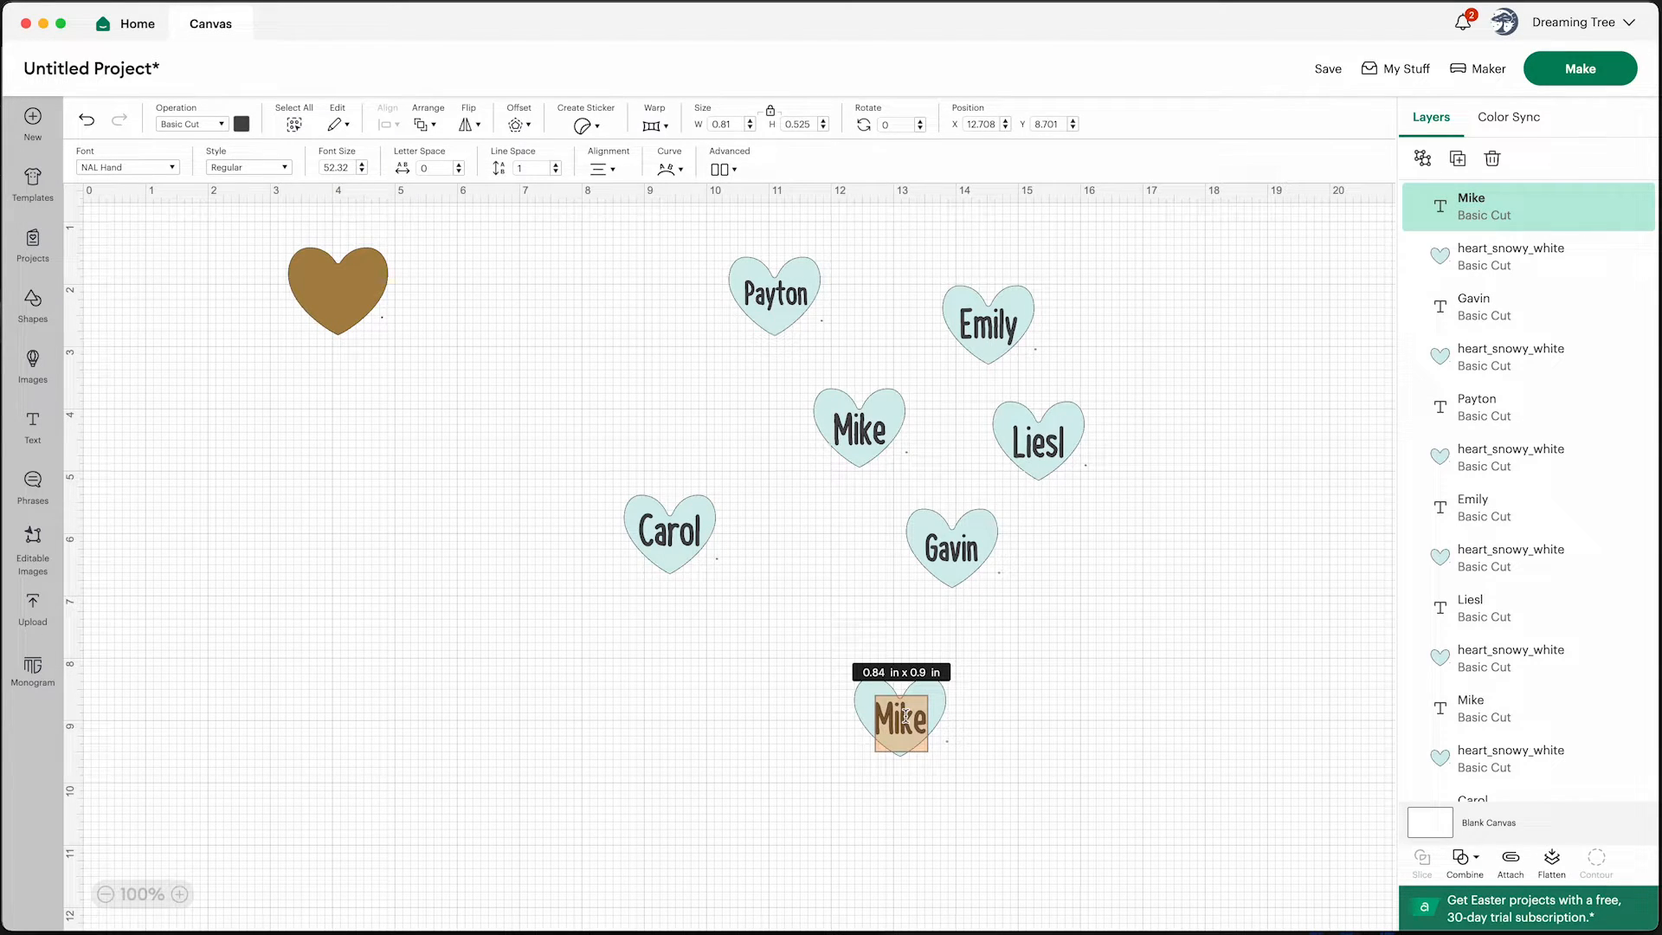
pyautogui.write('Gabby')
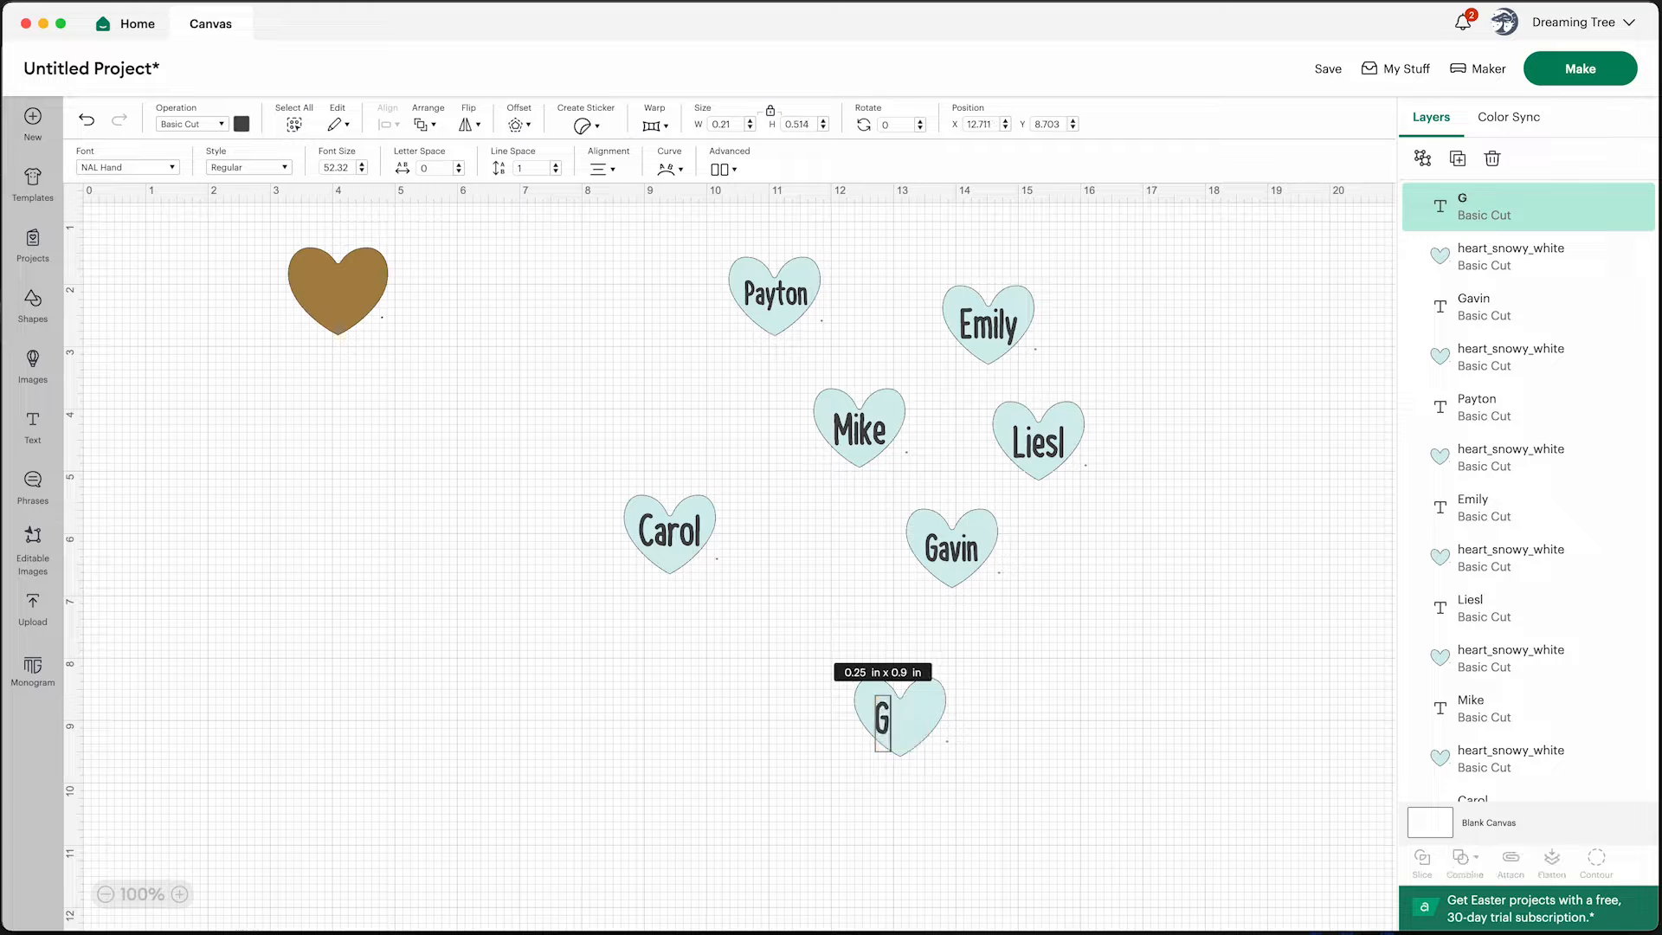
pyautogui.click(1004, 733)
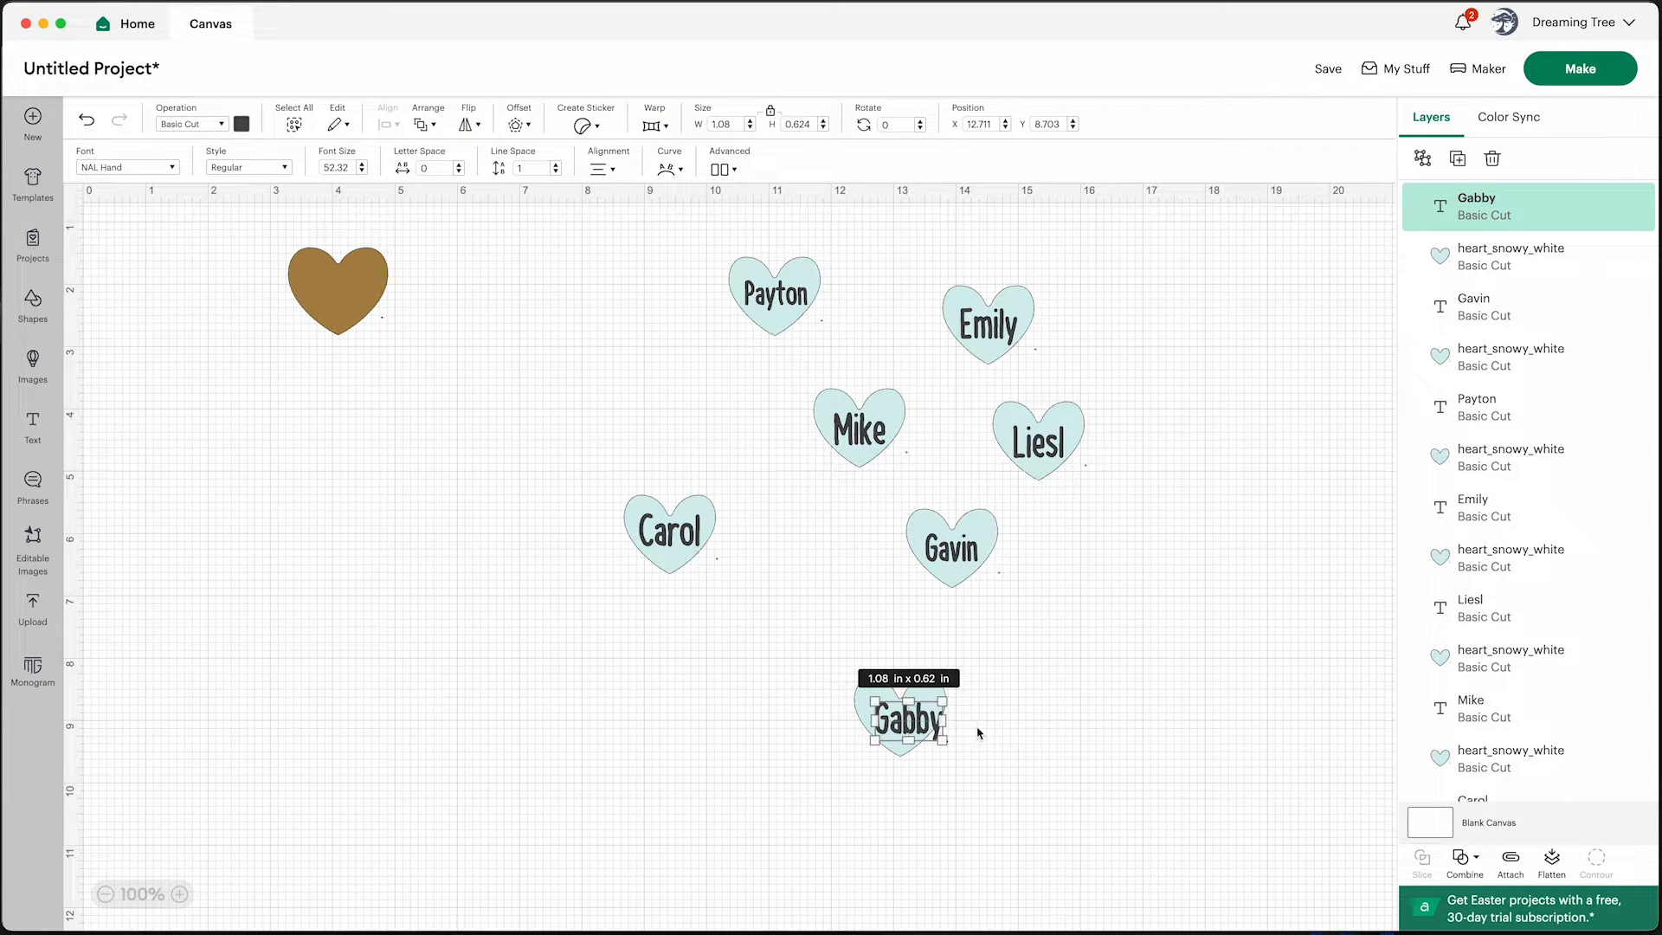
# Resize the new name text slightly and nudge it to sit centered inside its heart
pyautogui.moveTo(943, 740); pyautogui.dragTo(909, 727)
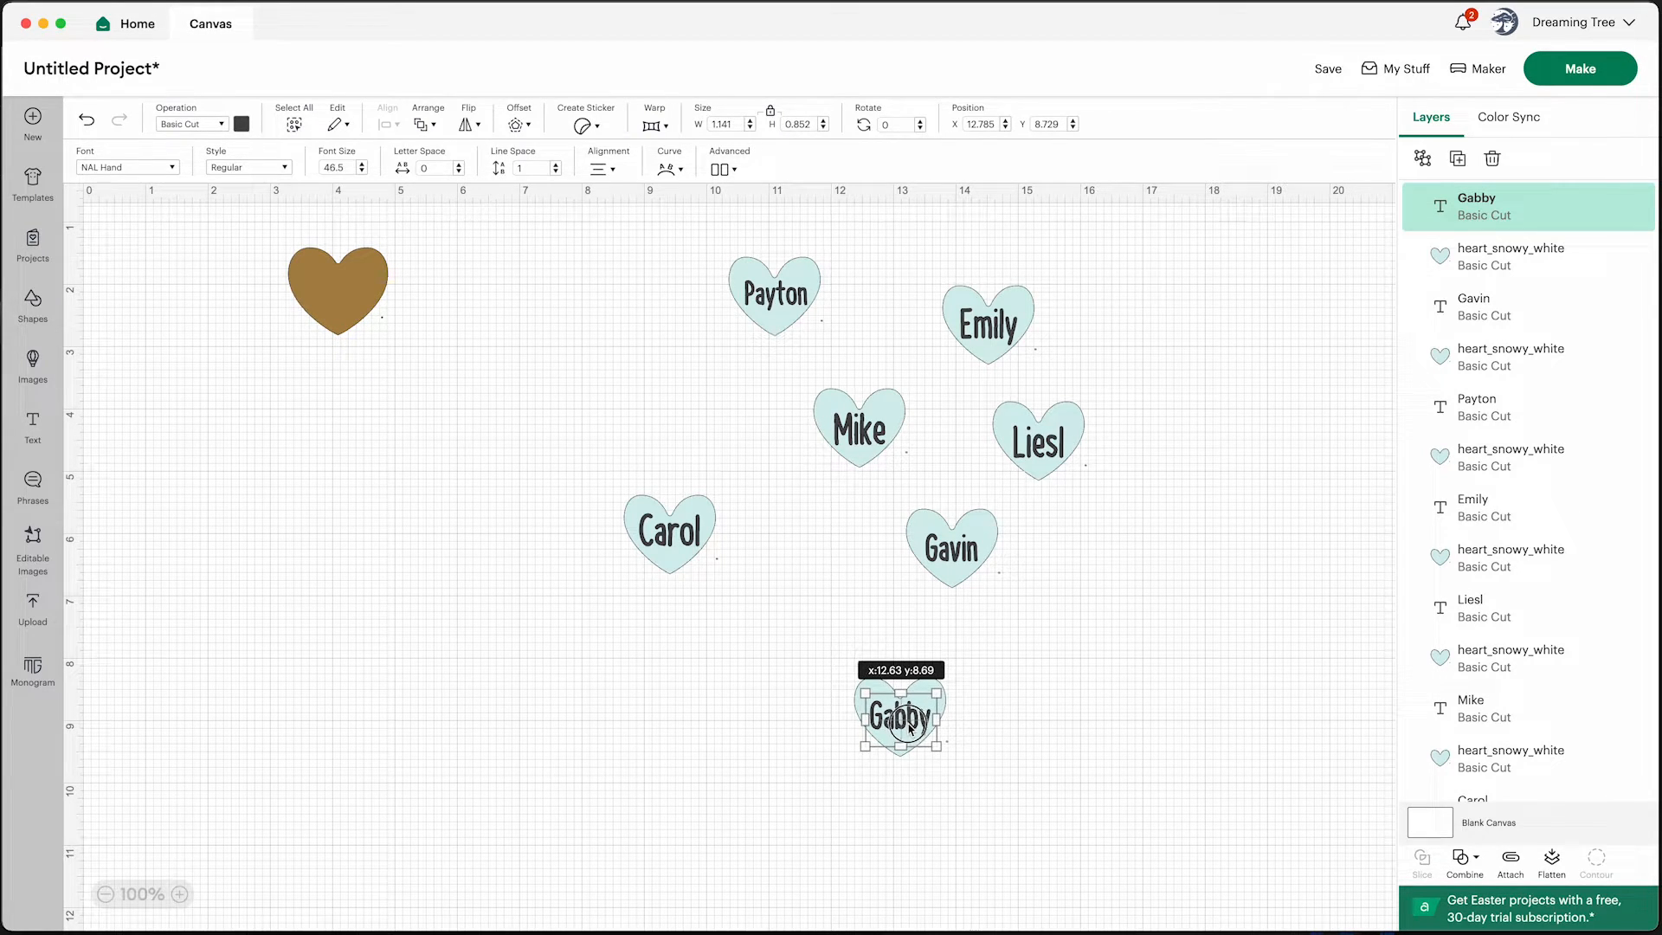
pyautogui.click(1011, 739)
pyautogui.click(920, 729)
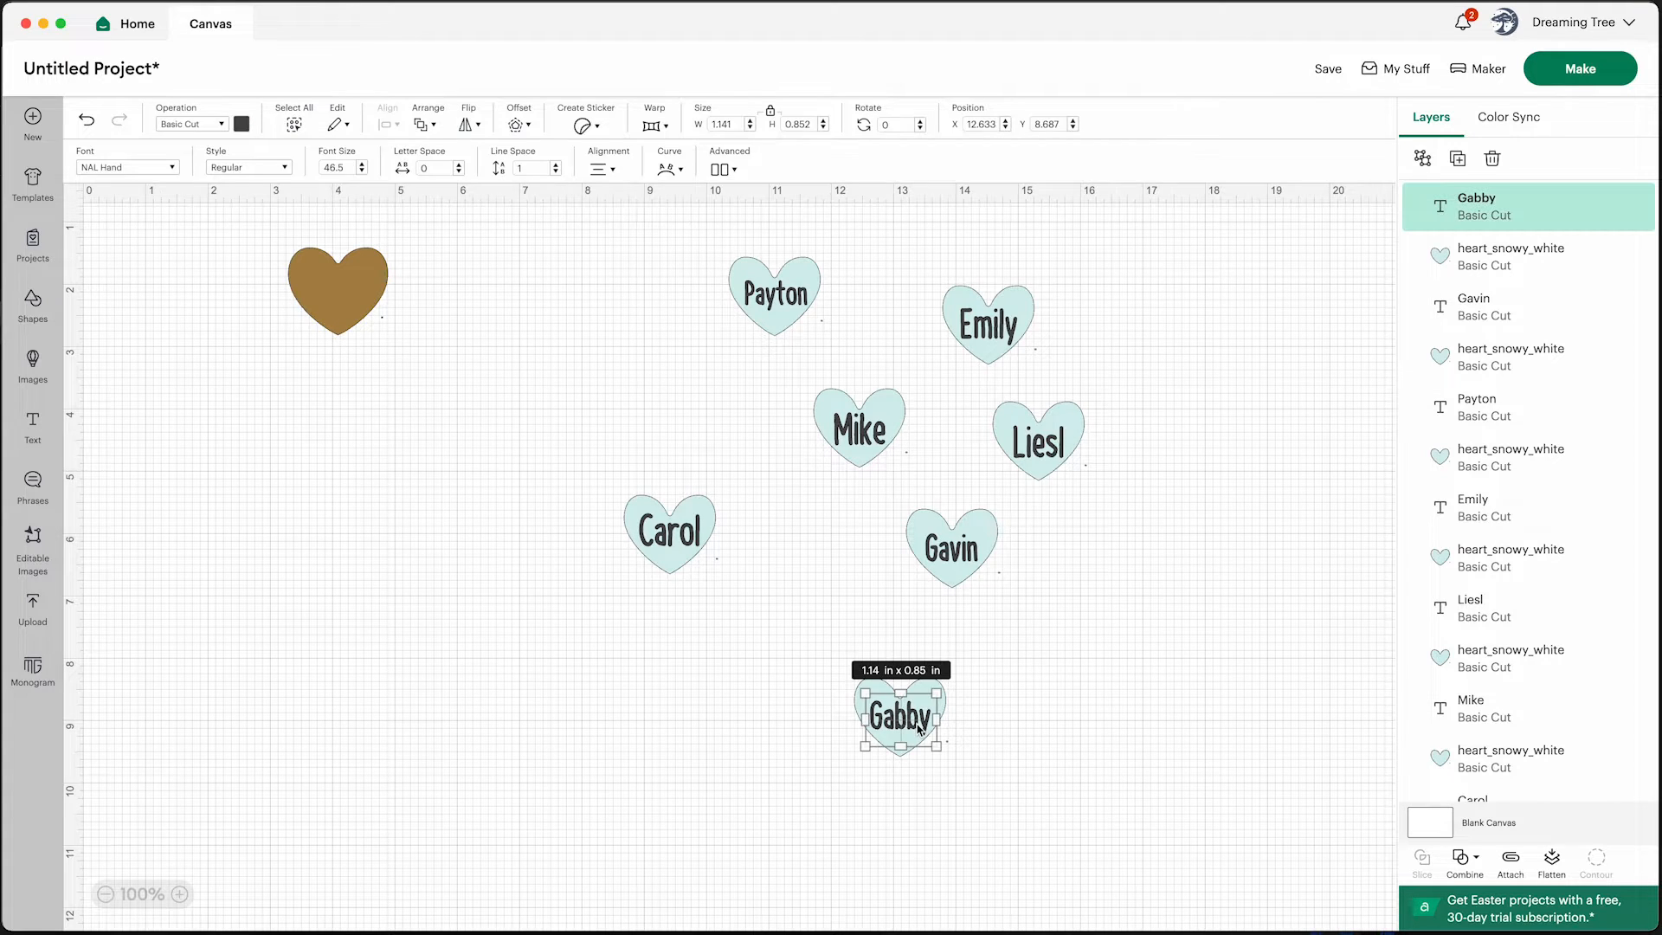
pyautogui.press('Left')
pyautogui.press('Left')
pyautogui.press('Right')
pyautogui.press('Right')
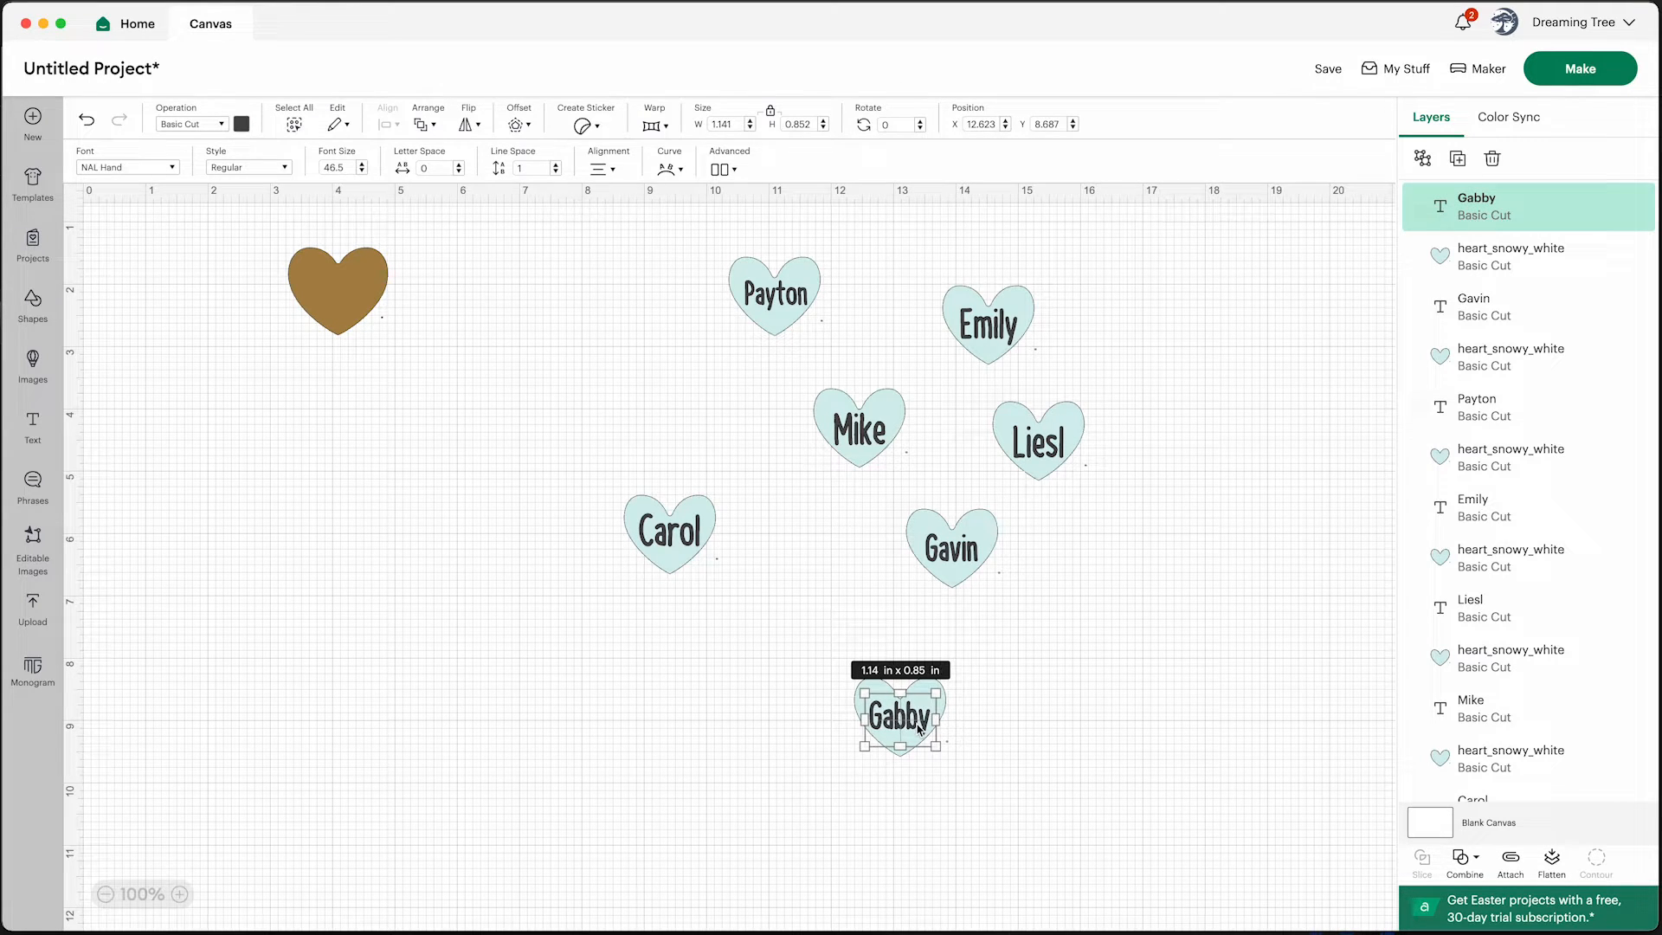
pyautogui.press('Left')
pyautogui.click(988, 747)
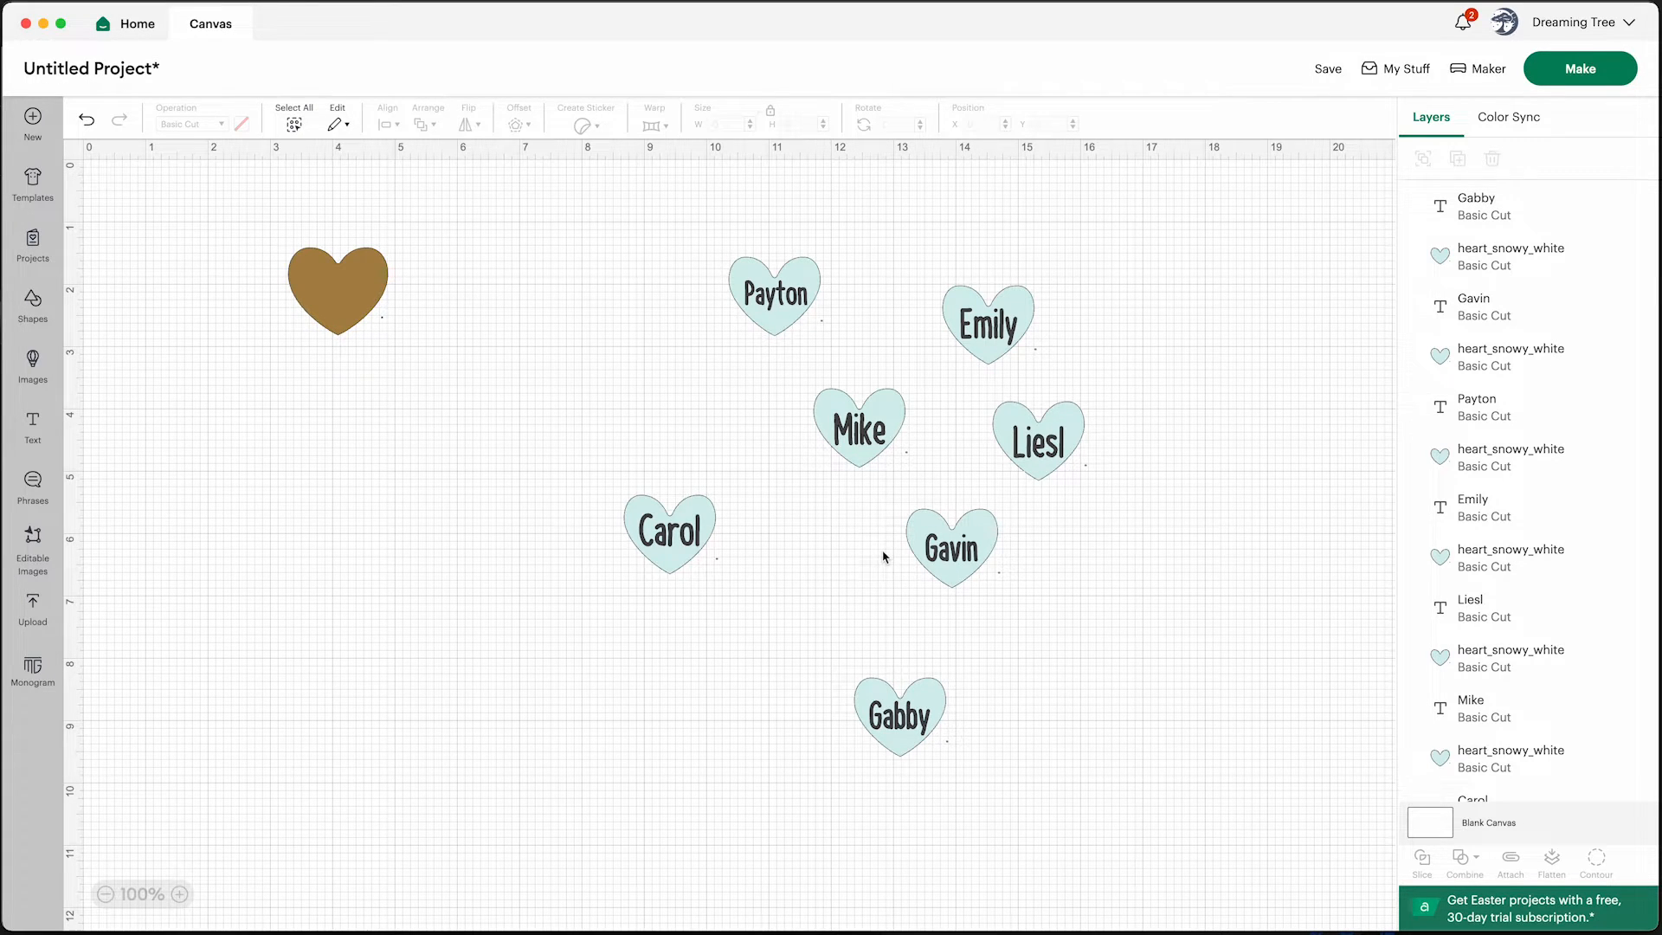
# Paste another name heart between the lower hearts and replace its text with an eighth family member's first name
pyautogui.hotkey('ctrl', 'v')
pyautogui.moveTo(204, 277); pyautogui.dragTo(822, 597)
pyautogui.doubleClick(820, 594)
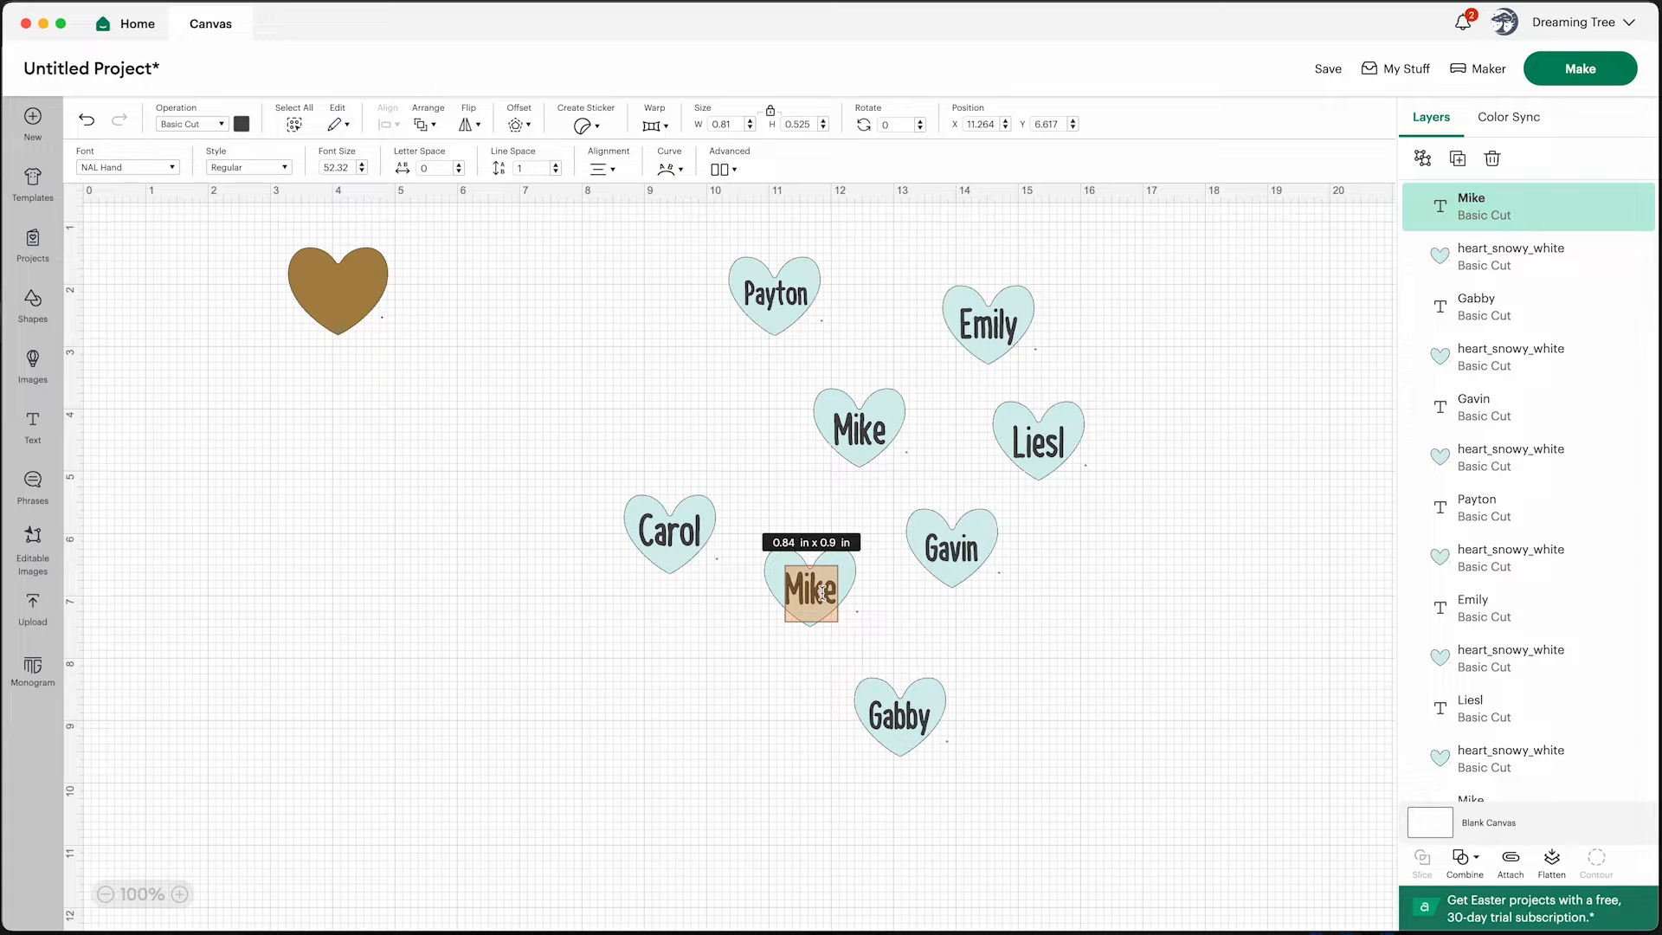
pyautogui.write('G')
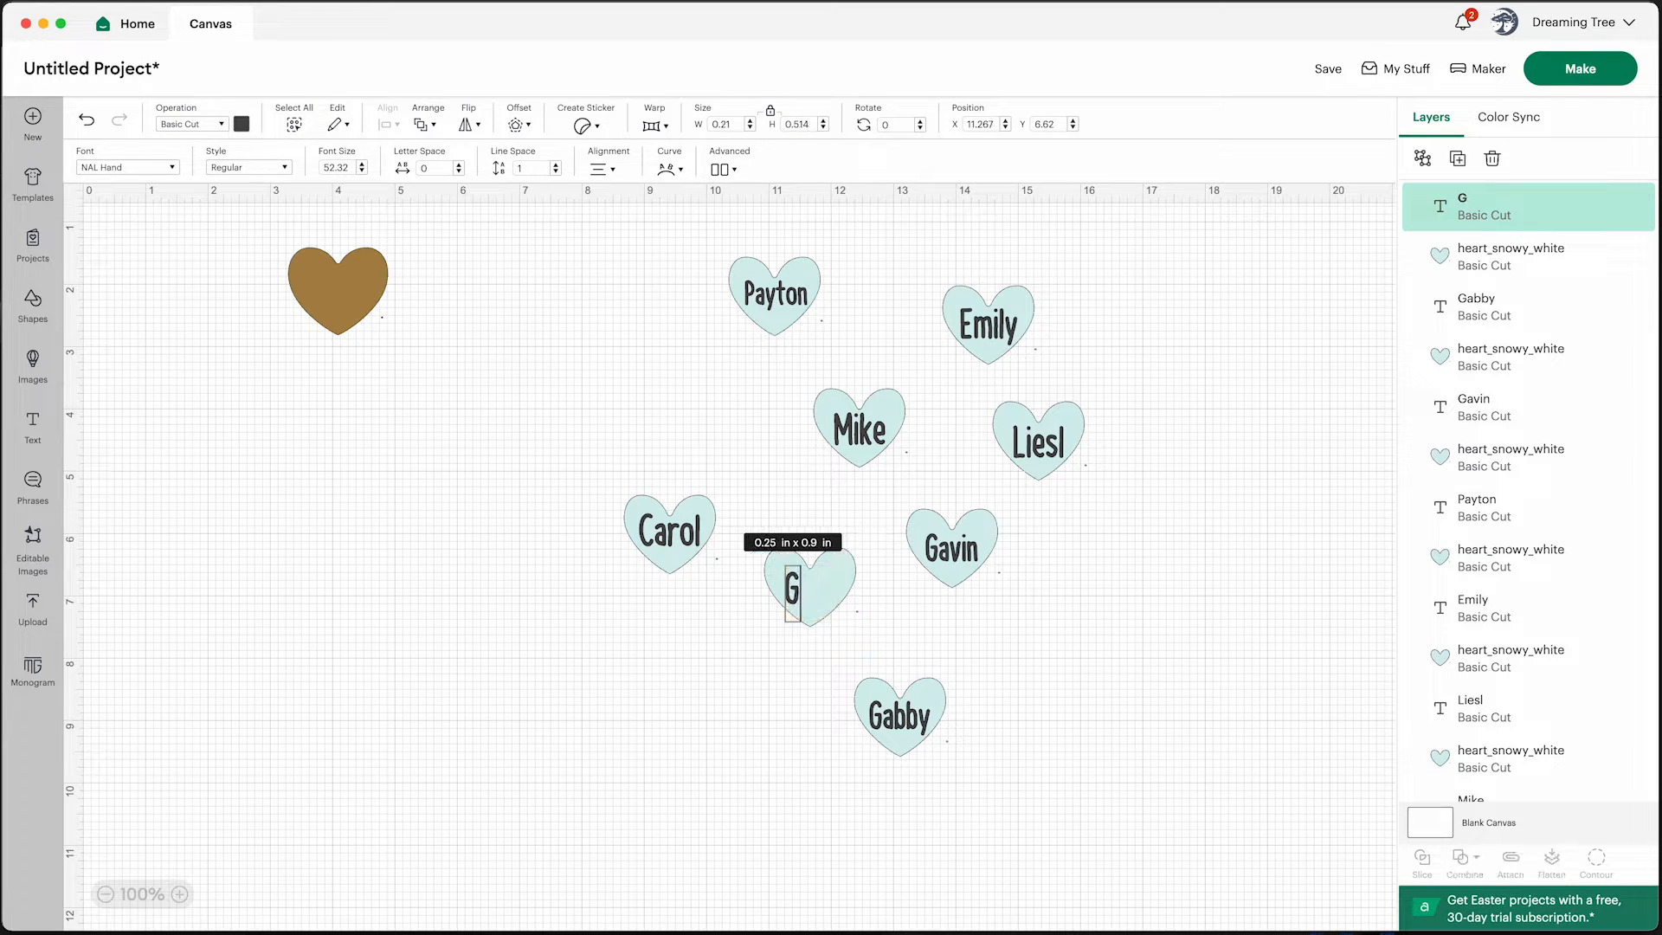
pyautogui.write('enev')
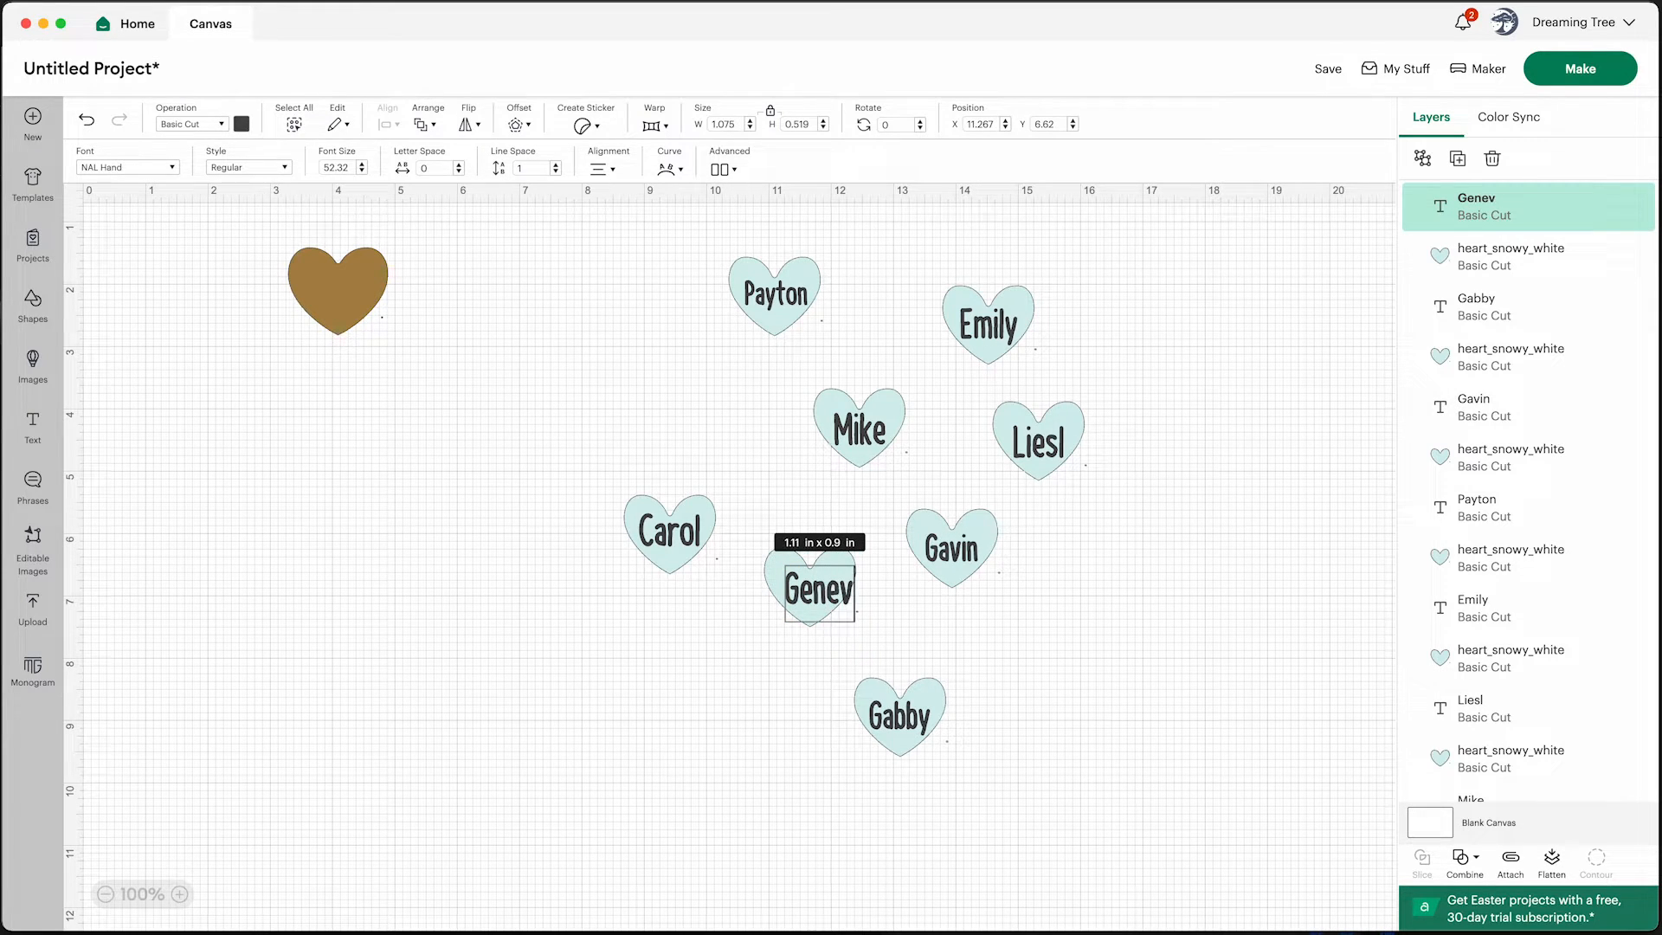
pyautogui.write('ieve')
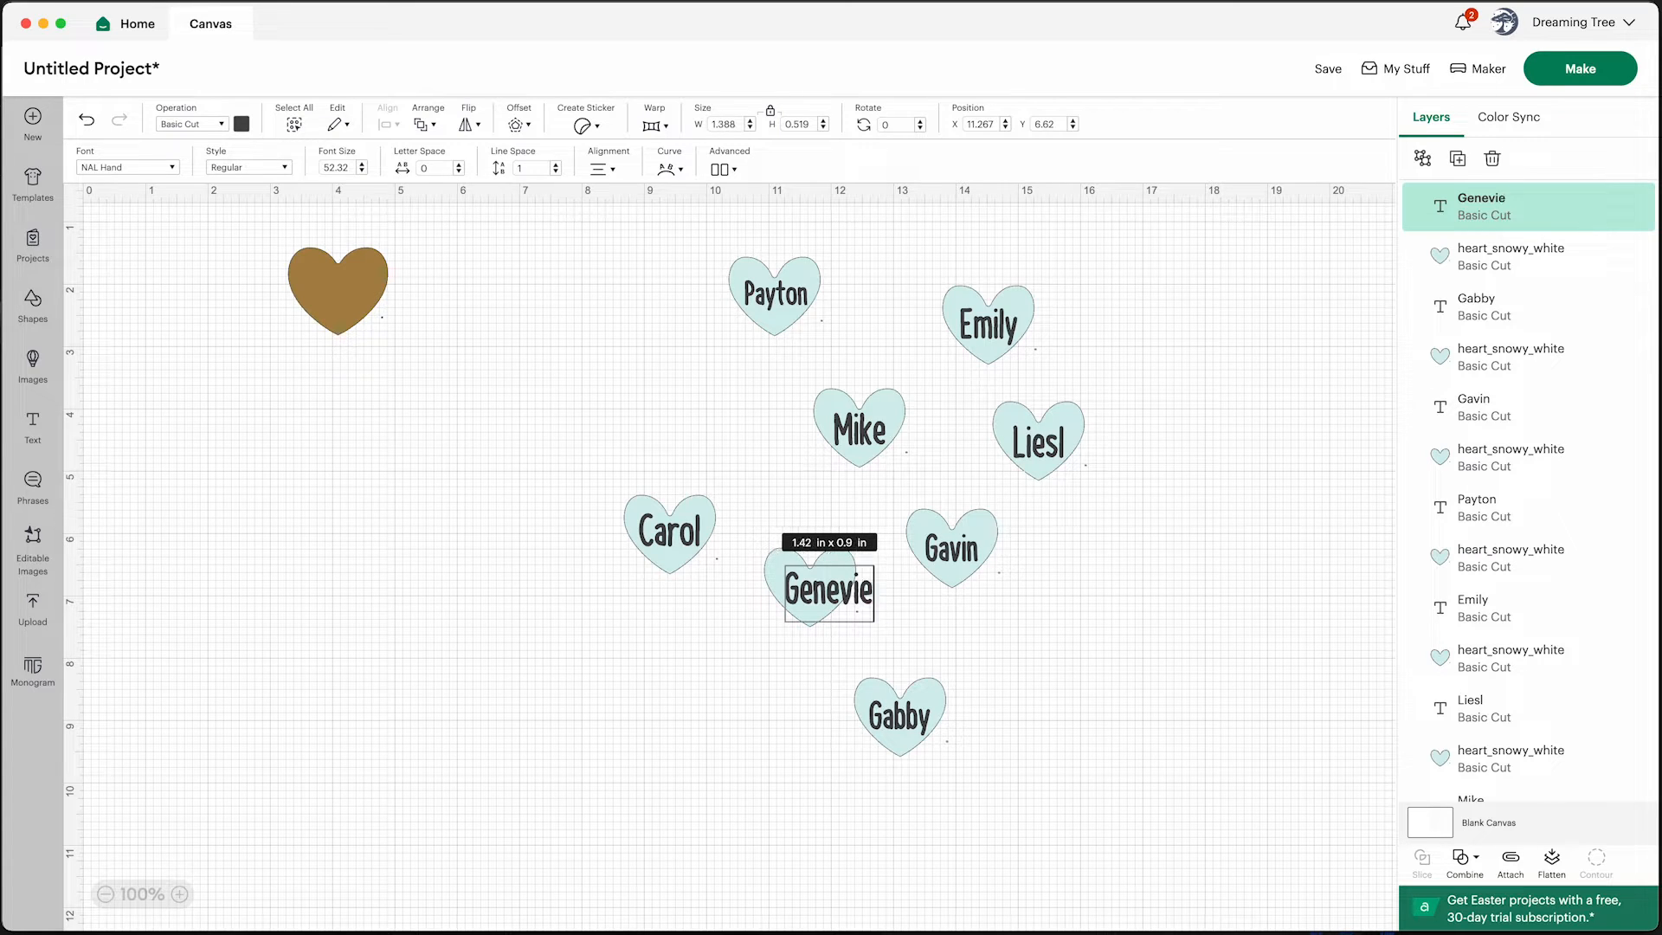
# Shrink the long name text so it fits inside its heart
pyautogui.click(1006, 680)
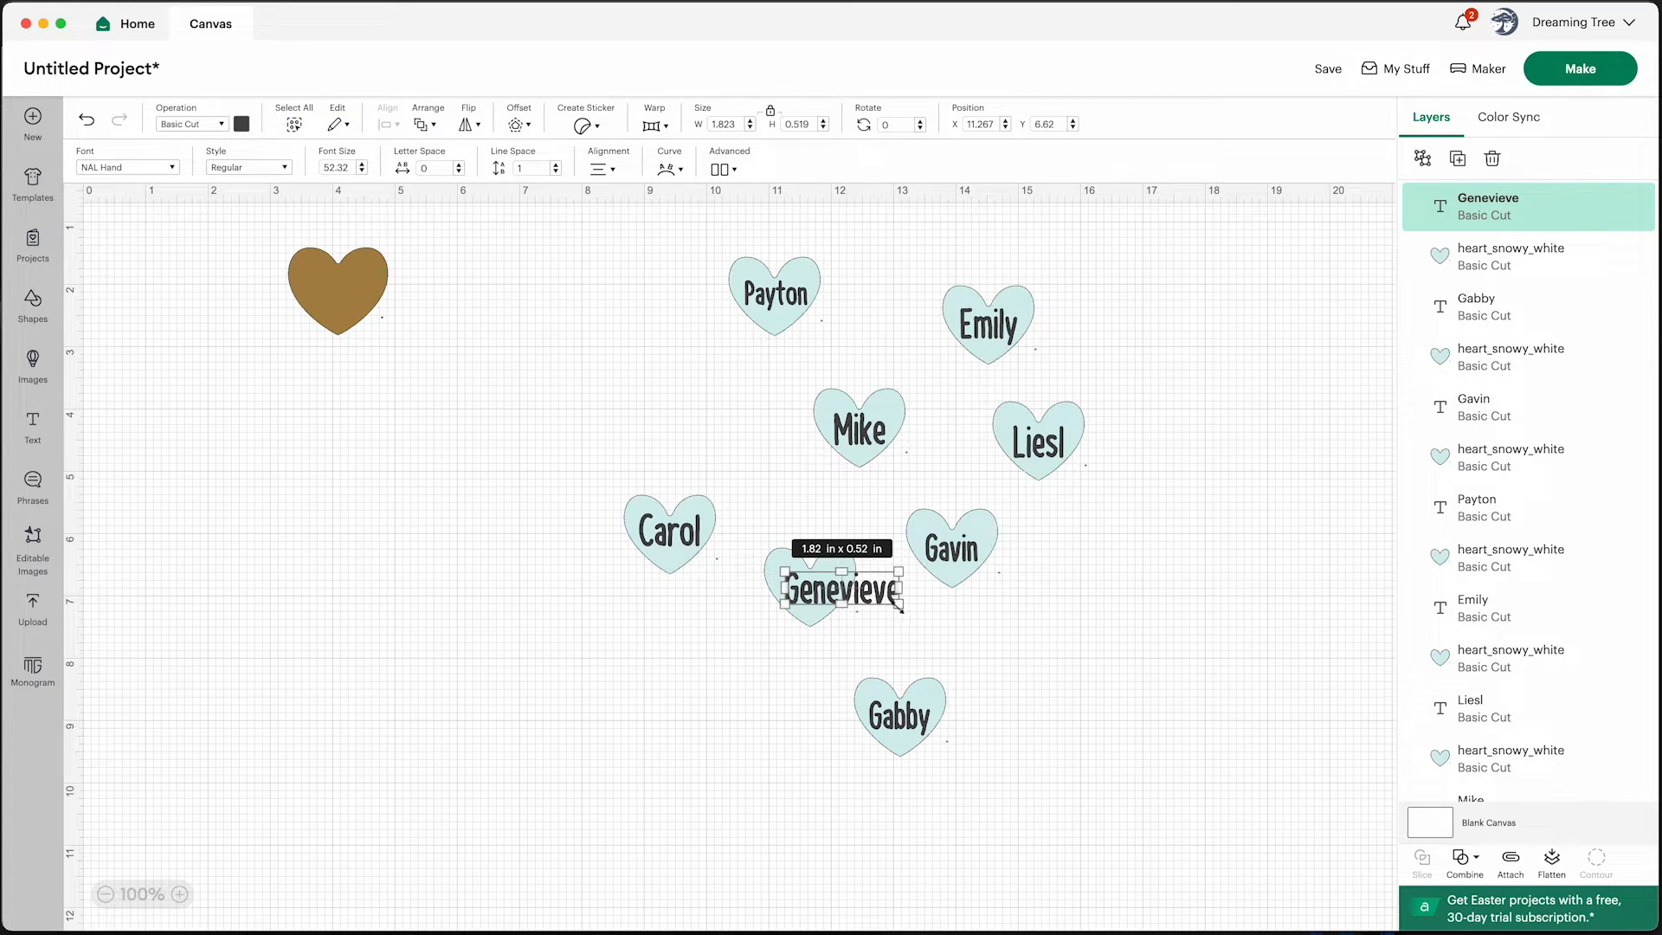
pyautogui.moveTo(900, 610); pyautogui.dragTo(830, 593)
pyautogui.click(927, 630)
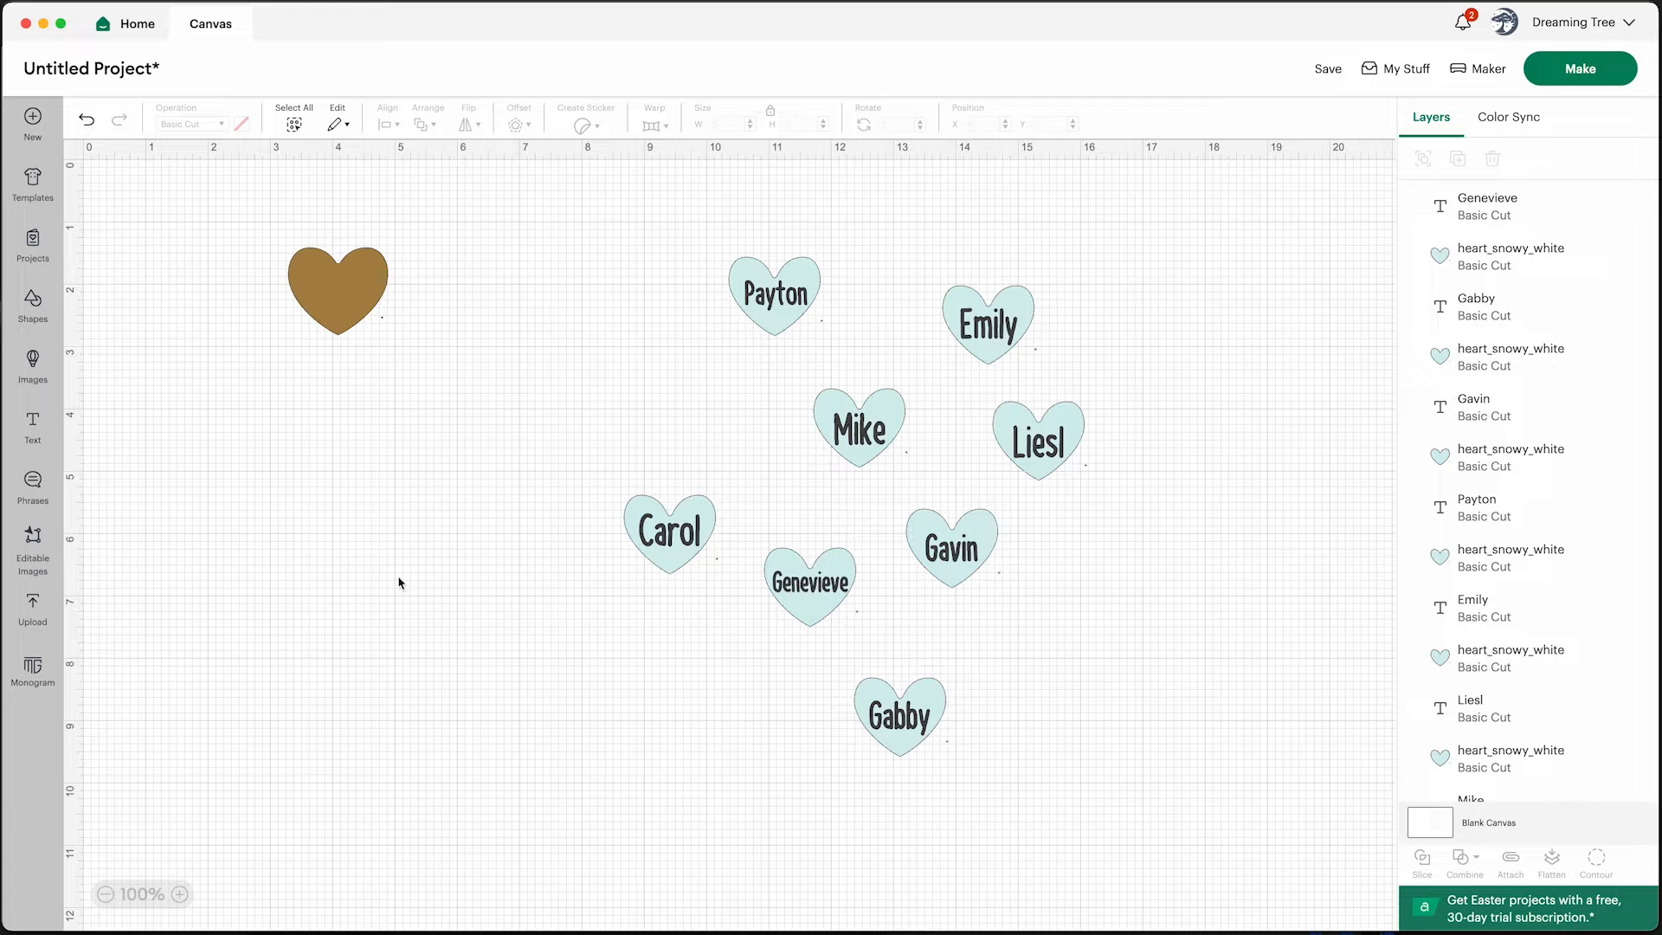
# Upload bone_gold_foil.svg from the Bone folder as a new image
pyautogui.click(33, 608)
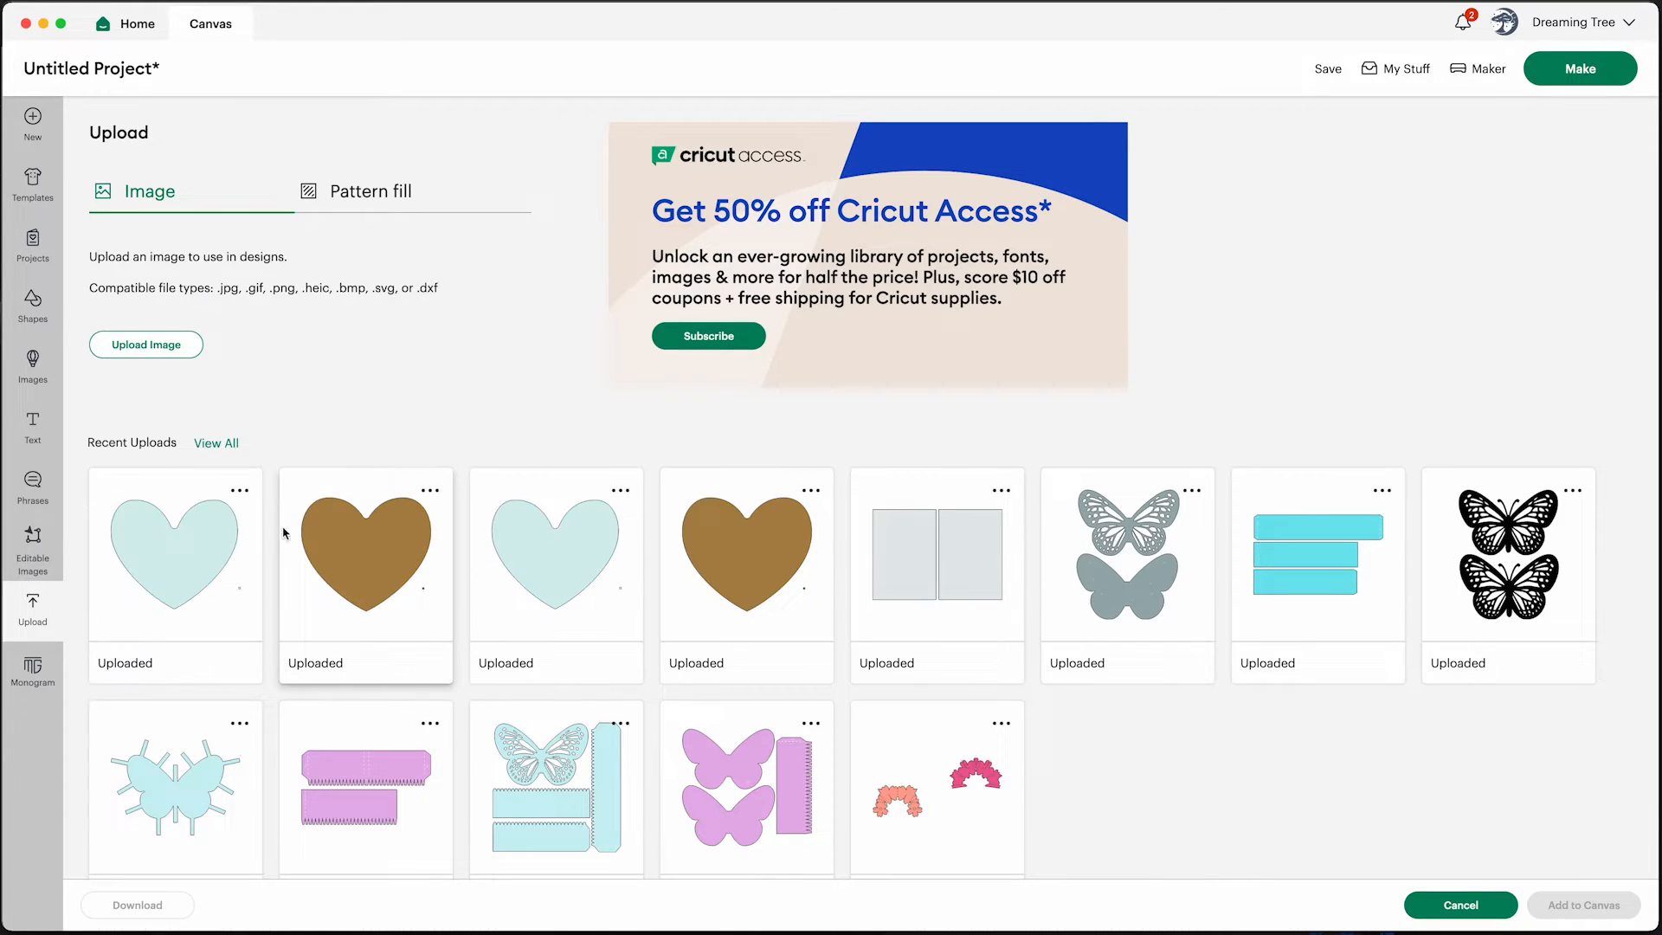
pyautogui.click(146, 344)
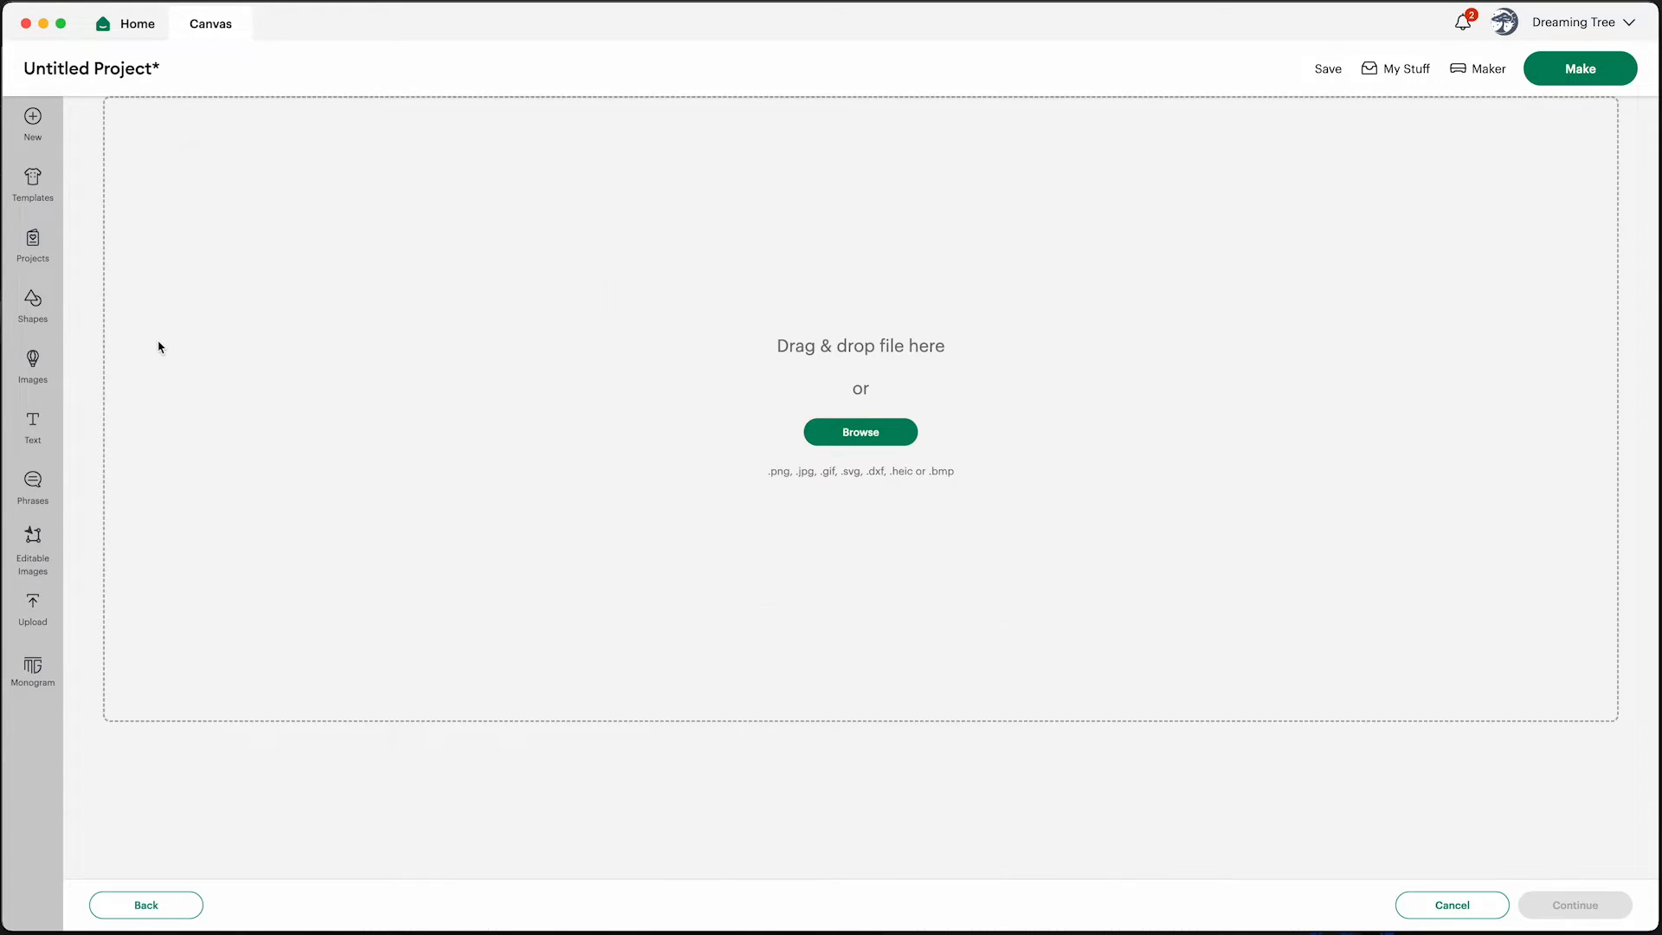
pyautogui.click(850, 443)
pyautogui.click(935, 413)
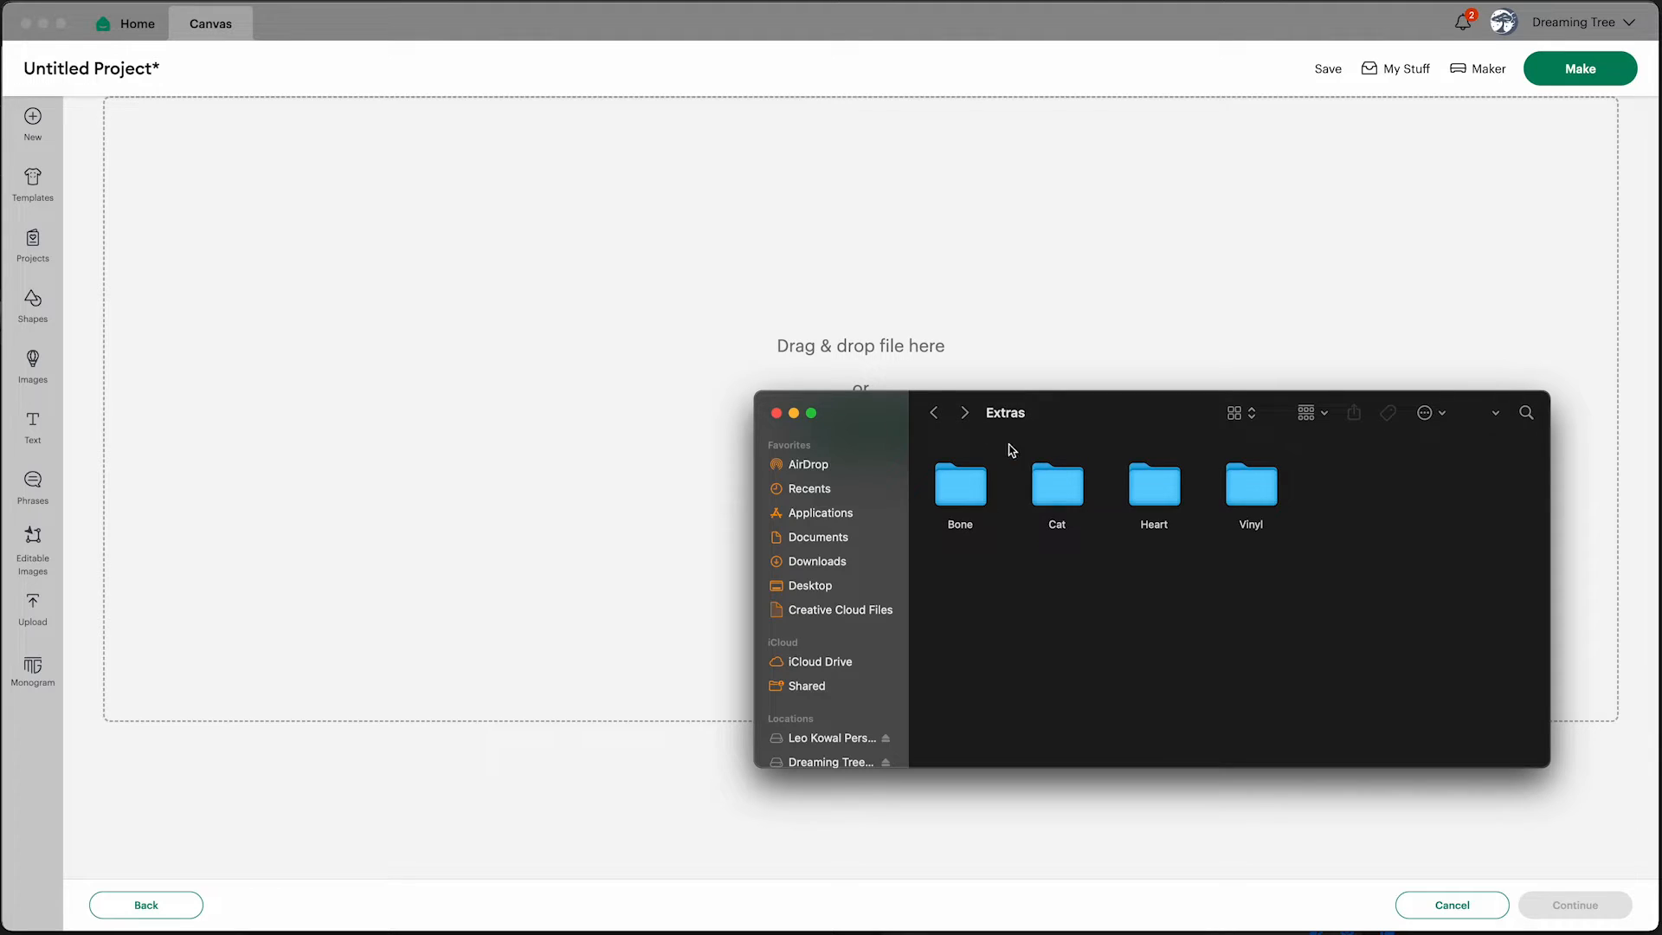
pyautogui.doubleClick(961, 491)
pyautogui.click(969, 494)
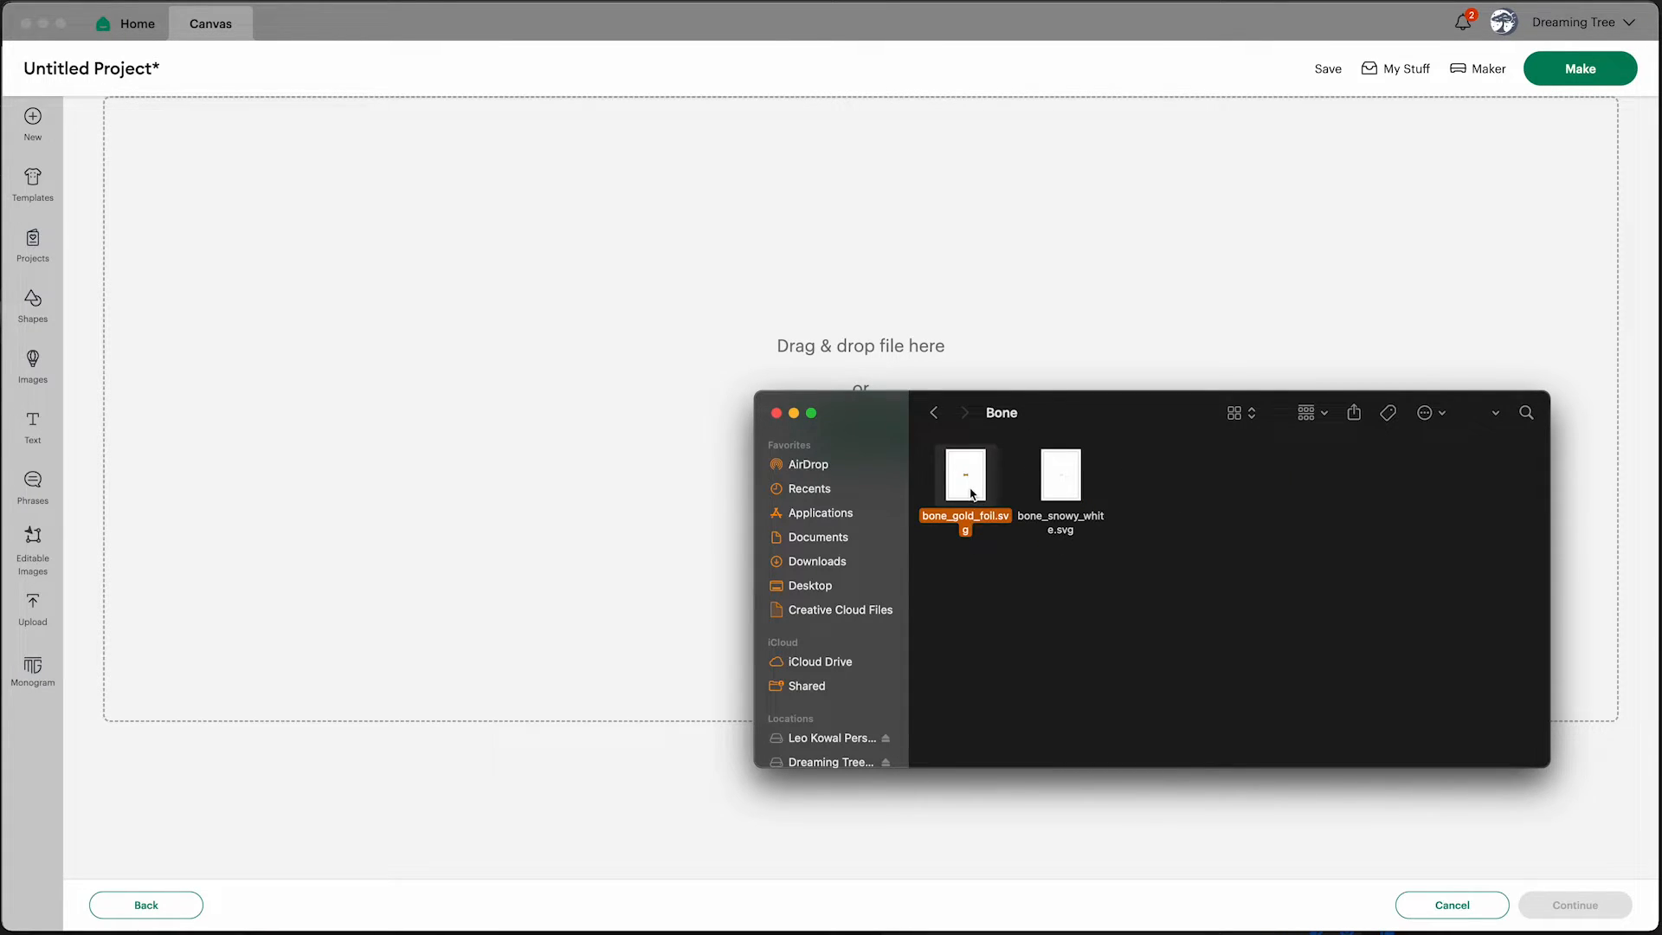
pyautogui.moveTo(971, 493); pyautogui.dragTo(890, 356)
pyautogui.click(1584, 908)
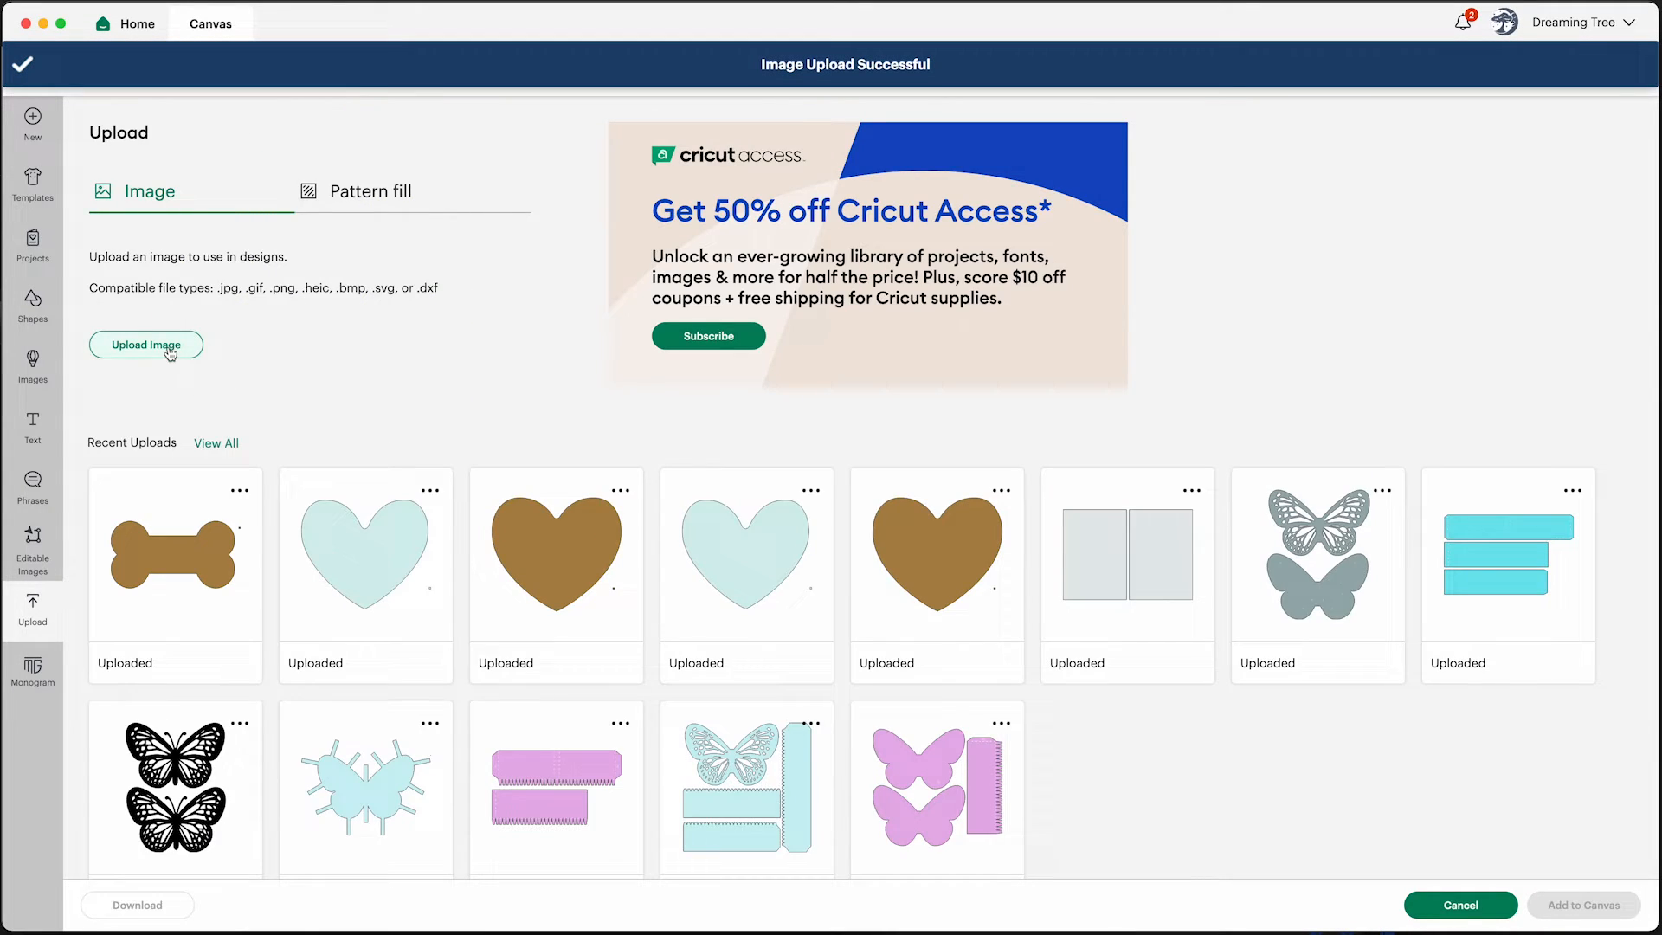
# Upload bone_snowy_white.svg from the same Bone folder as another image
pyautogui.click(170, 352)
pyautogui.click(960, 481)
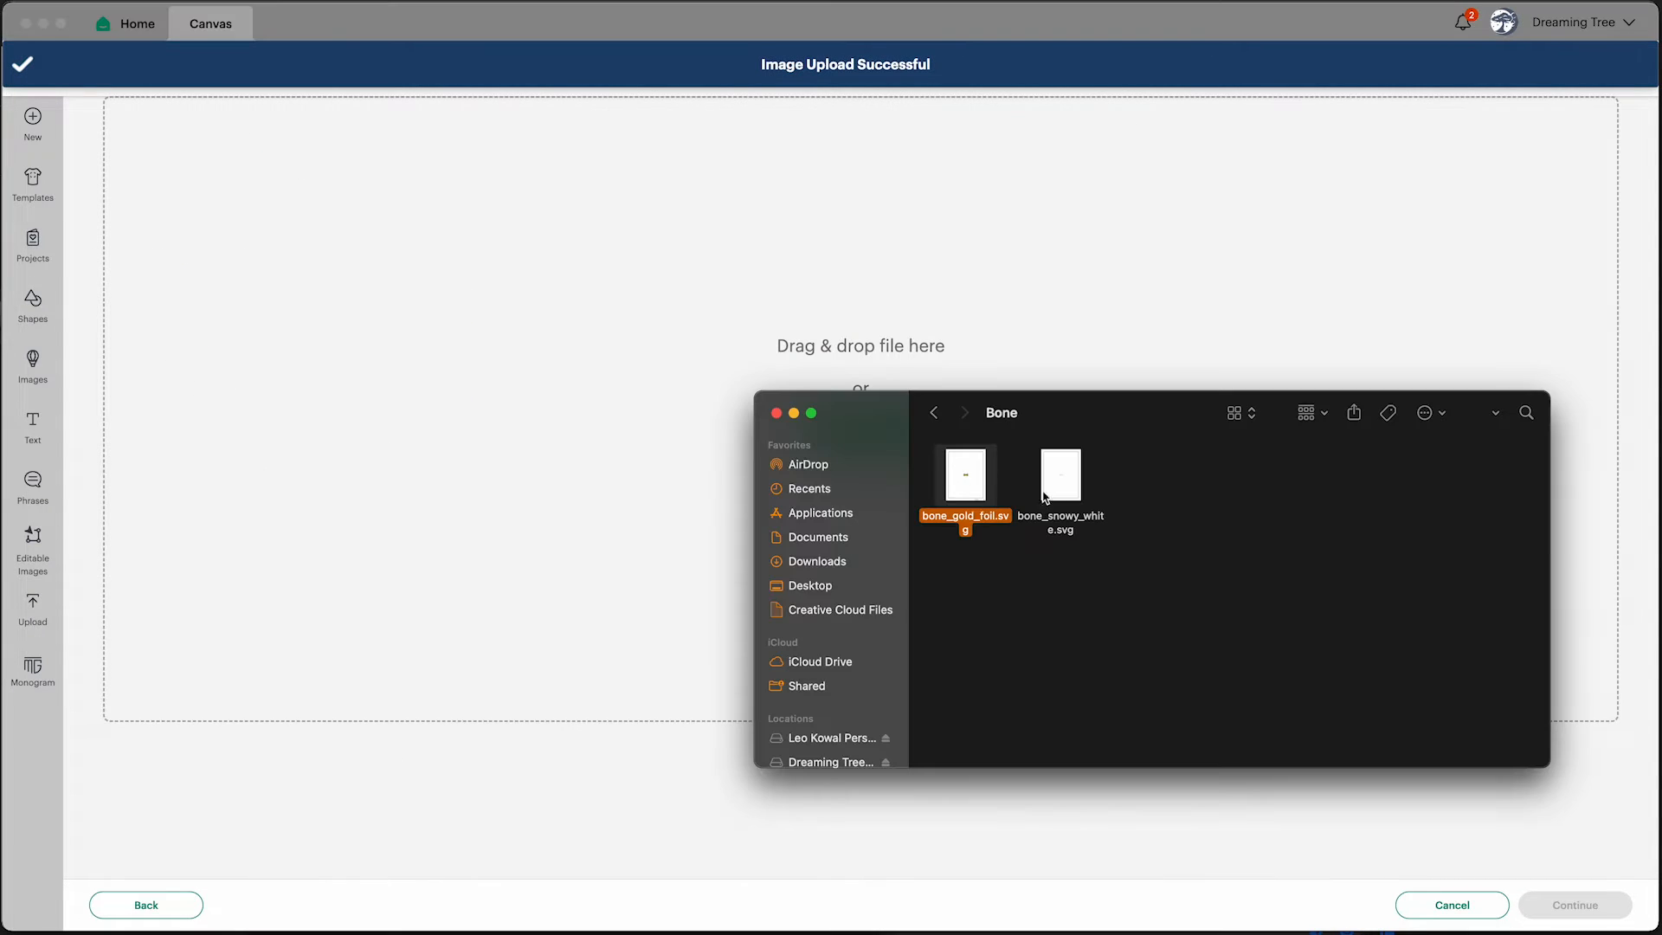
pyautogui.moveTo(1044, 498); pyautogui.dragTo(799, 344)
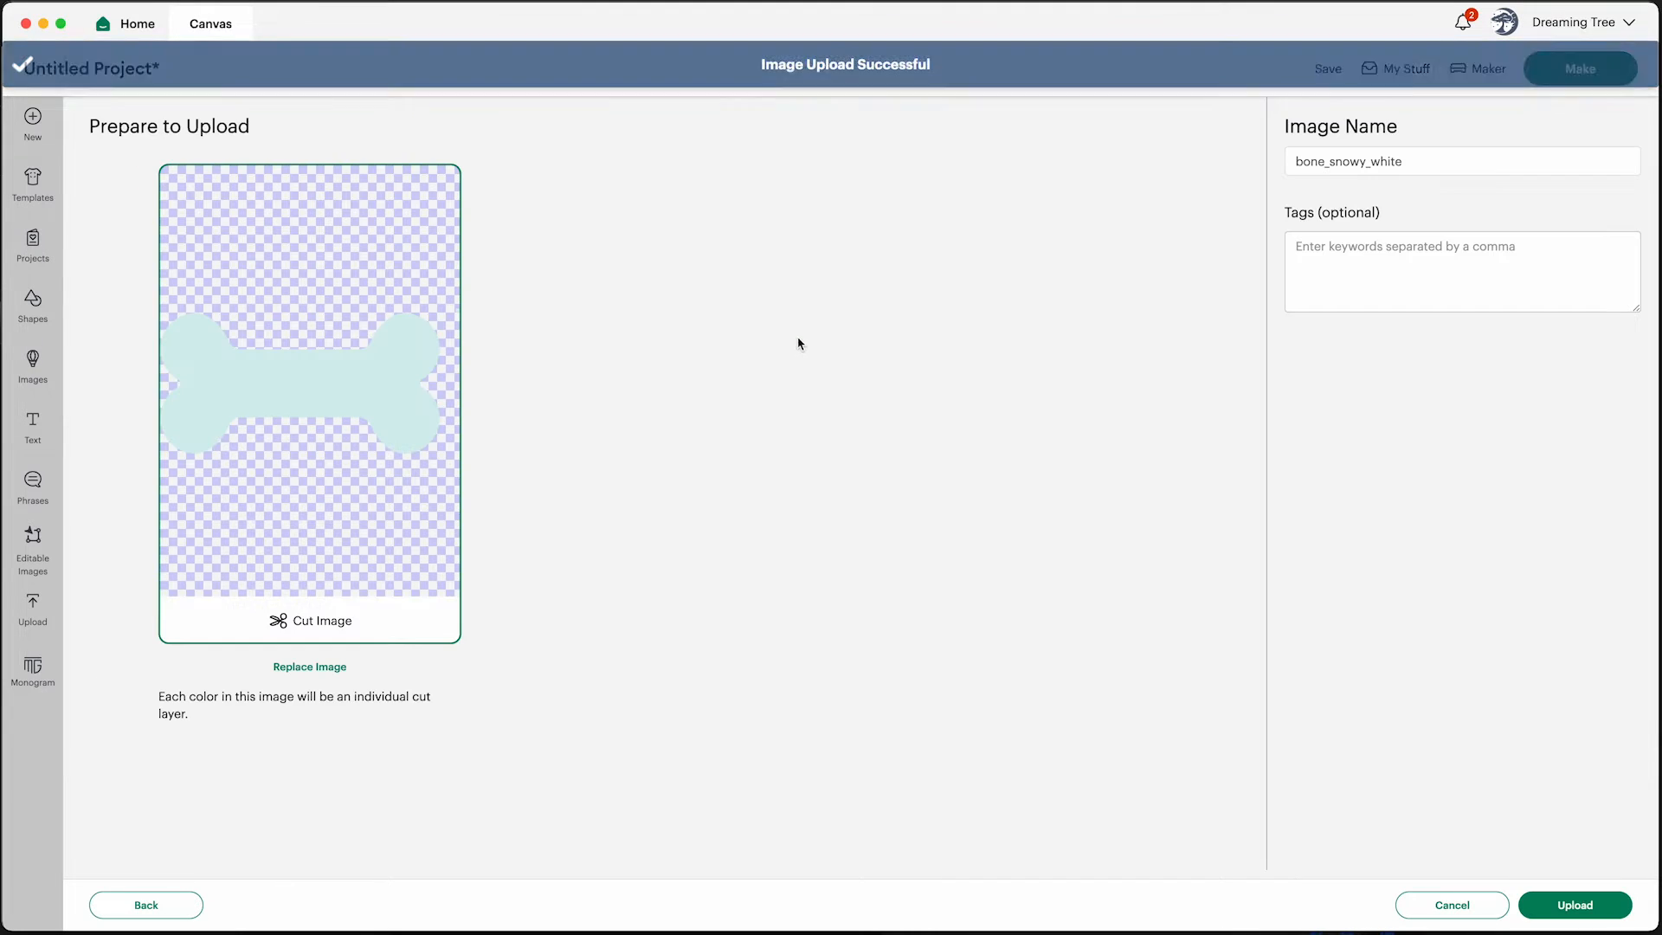
pyautogui.click(1571, 904)
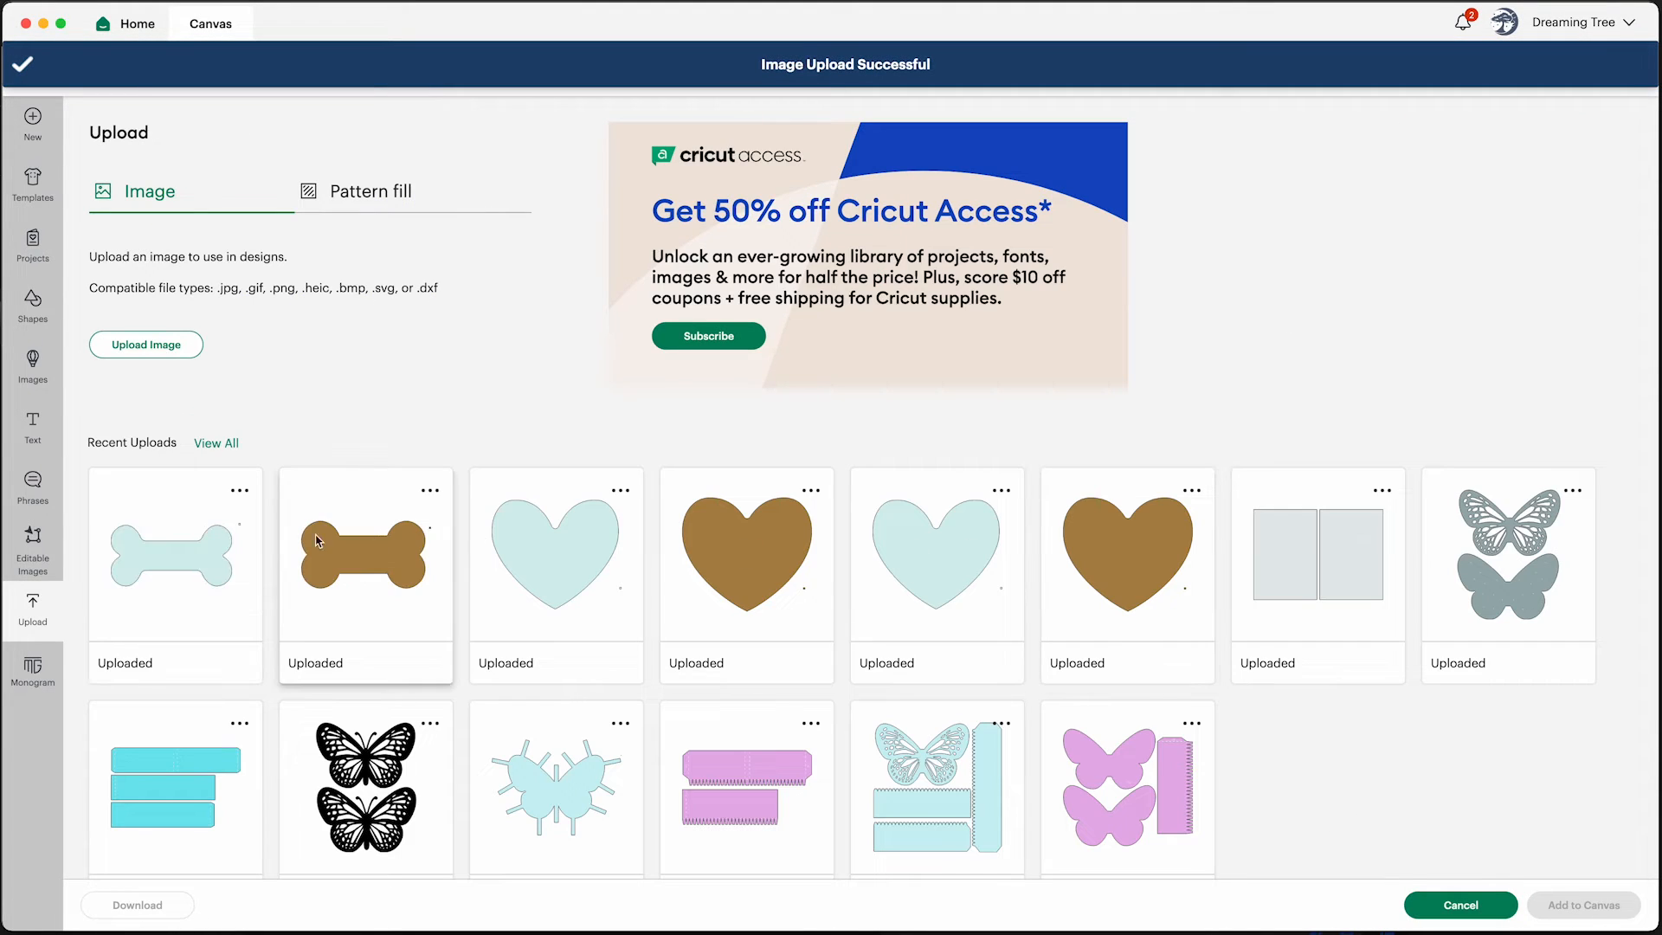
# Select both uploaded bone images and add them to the canvas
pyautogui.click(173, 554)
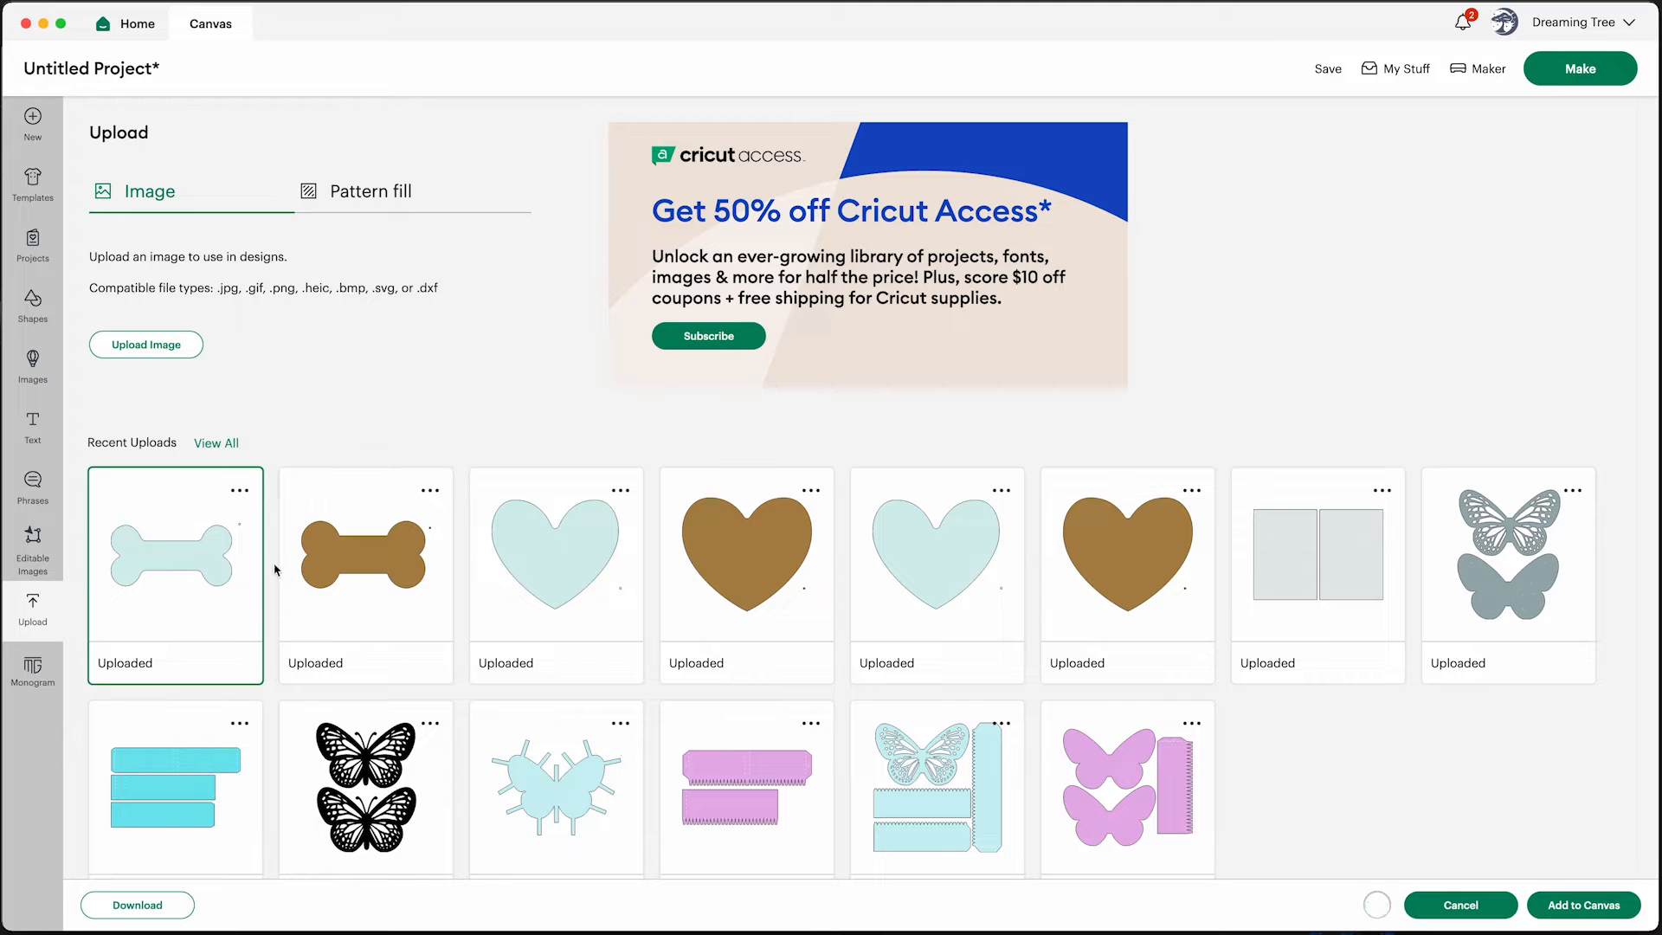
pyautogui.click(363, 554)
pyautogui.click(1583, 904)
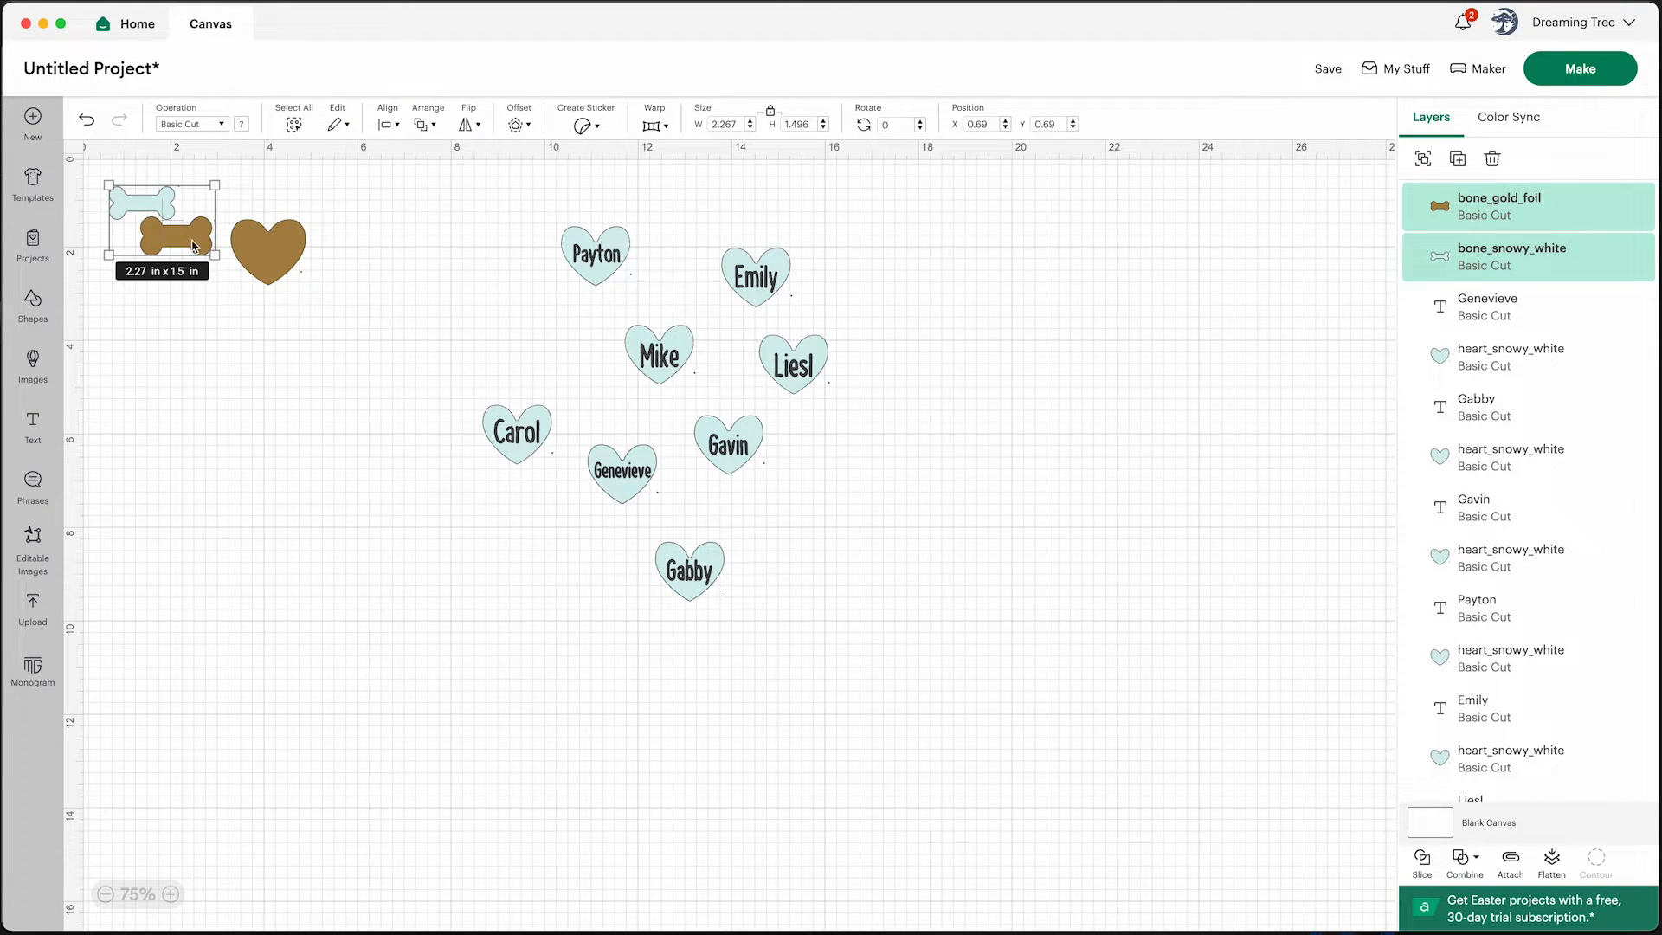
# Move the two bones below the gold heart, then place the white bone apart beside the lowest name hearts
pyautogui.moveTo(199, 251); pyautogui.dragTo(320, 497)
pyautogui.click(375, 590)
pyautogui.moveTo(212, 414); pyautogui.dragTo(393, 557)
pyautogui.moveTo(336, 501); pyautogui.dragTo(358, 516)
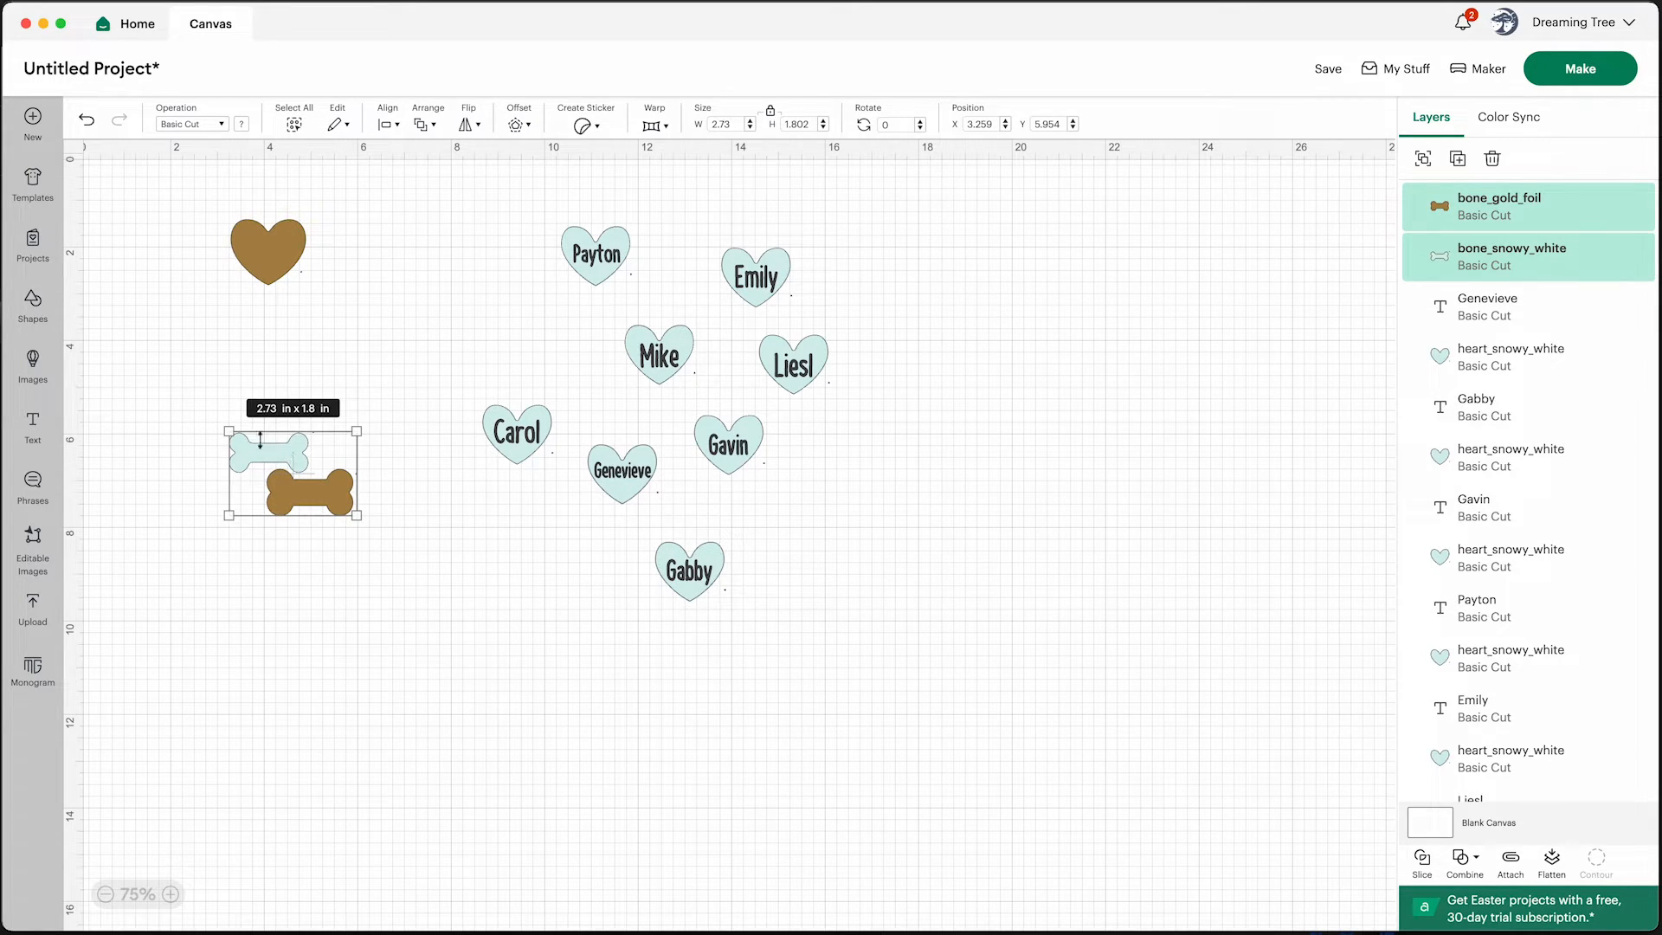
pyautogui.click(386, 464)
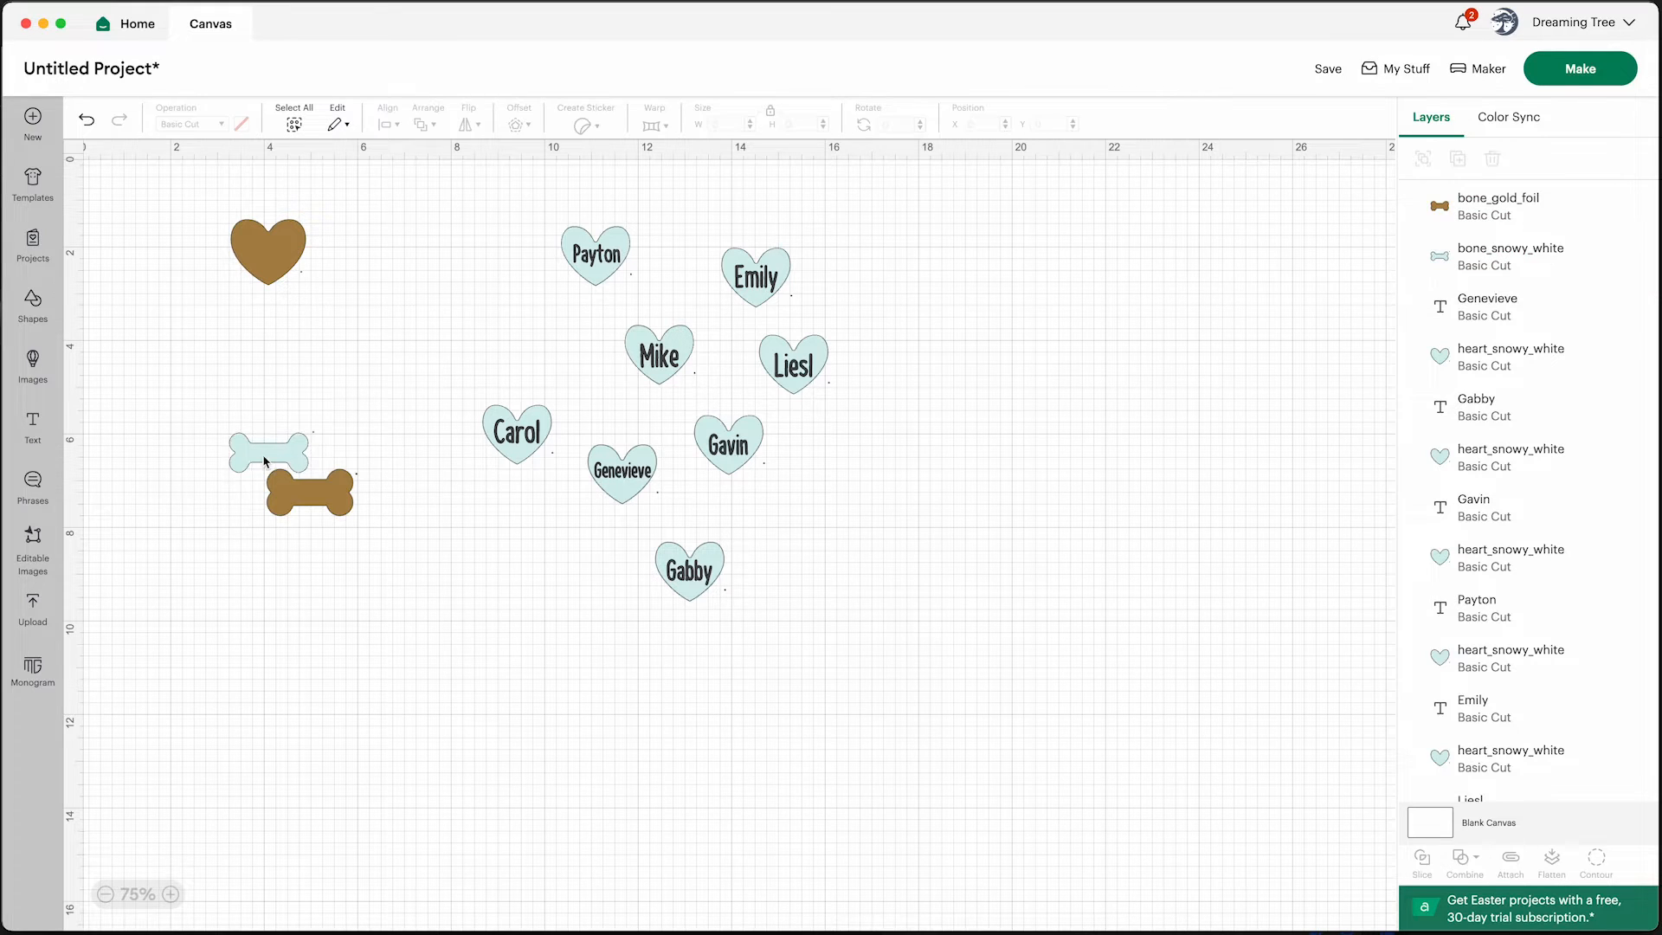
pyautogui.moveTo(269, 460); pyautogui.dragTo(453, 562)
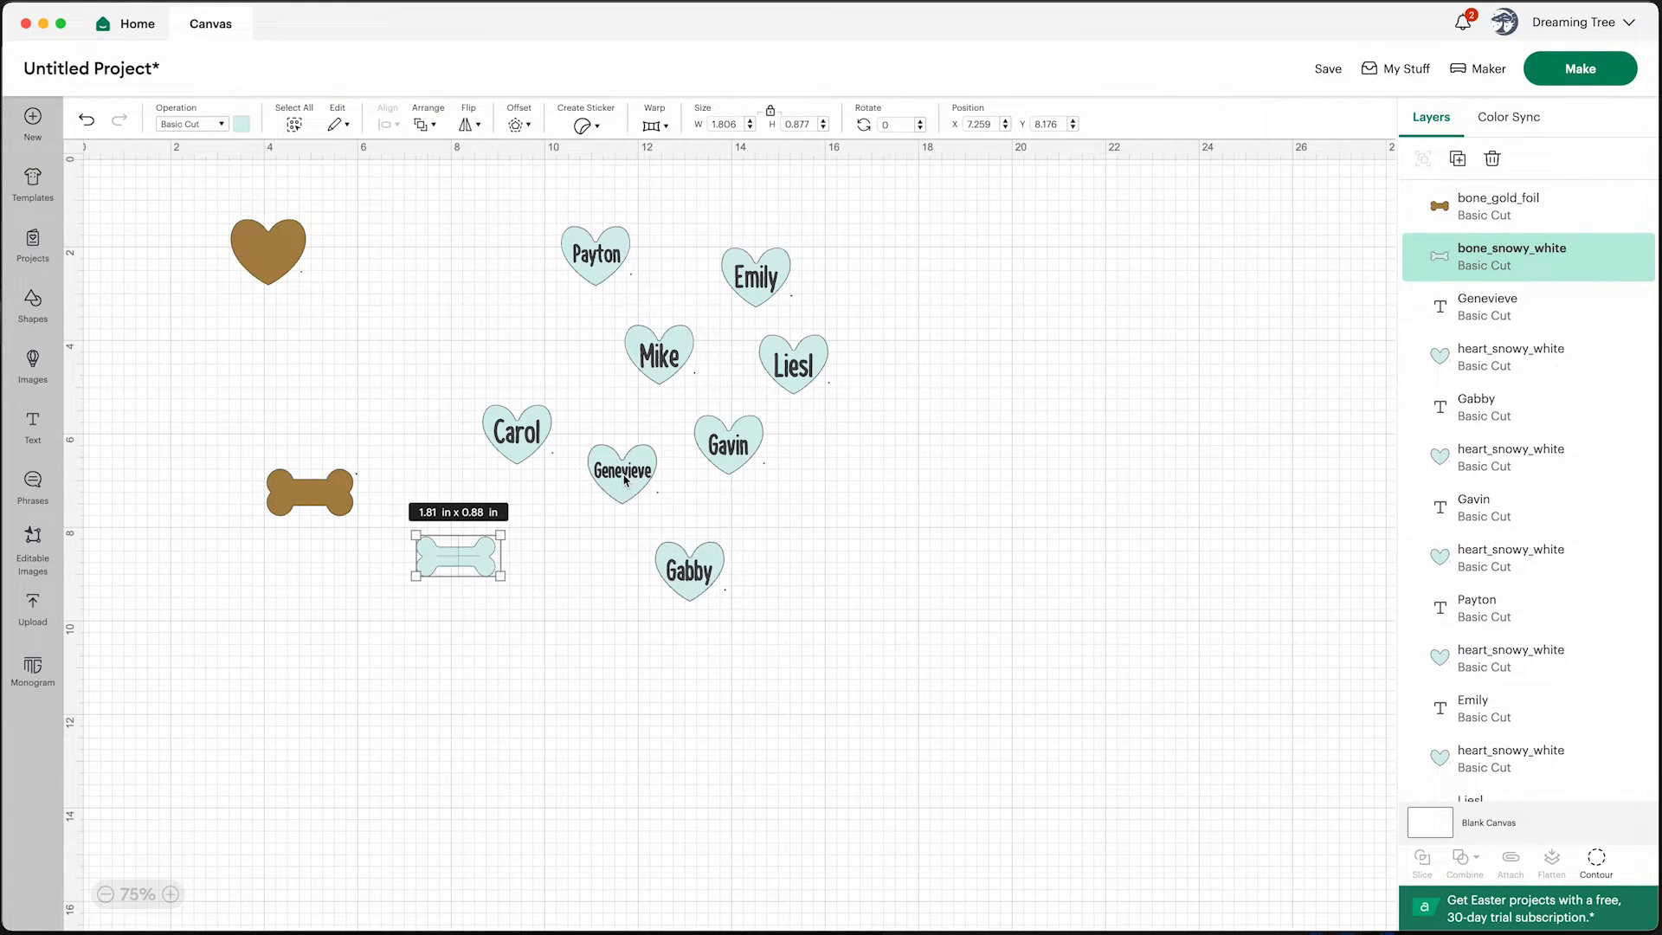
# Copy the Genevieve name text, paste a duplicate on an empty spot and change its text to Angel
pyautogui.click(626, 480)
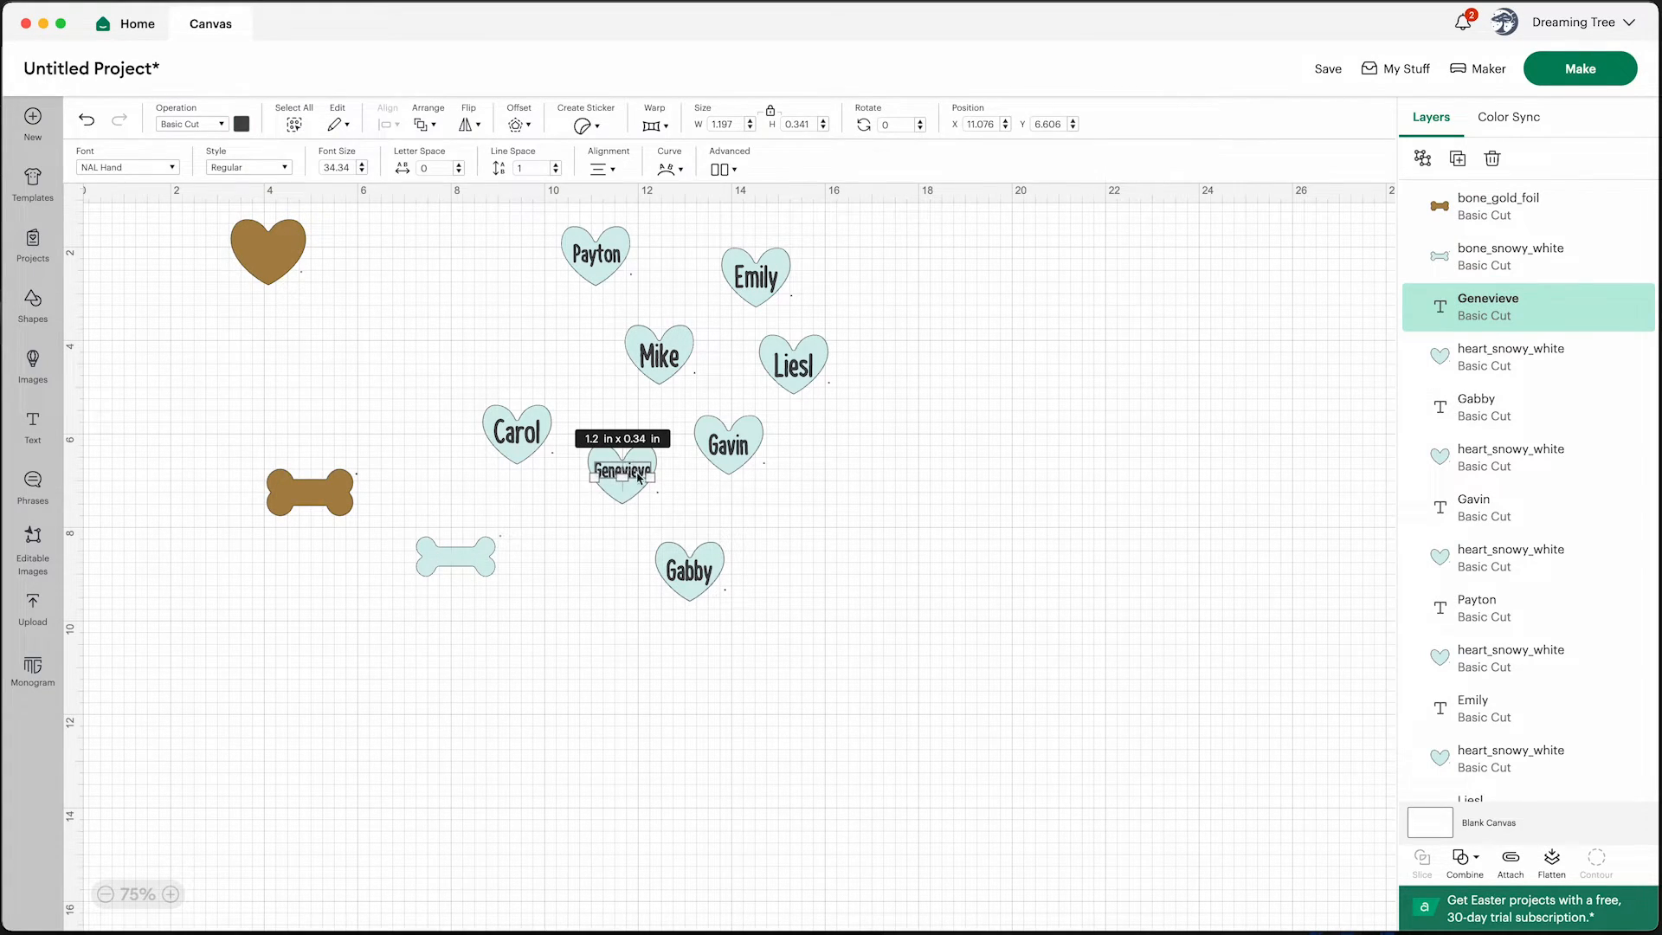
pyautogui.rightClick(640, 478)
pyautogui.click(670, 413)
pyautogui.click(526, 635)
pyautogui.rightClick(526, 635)
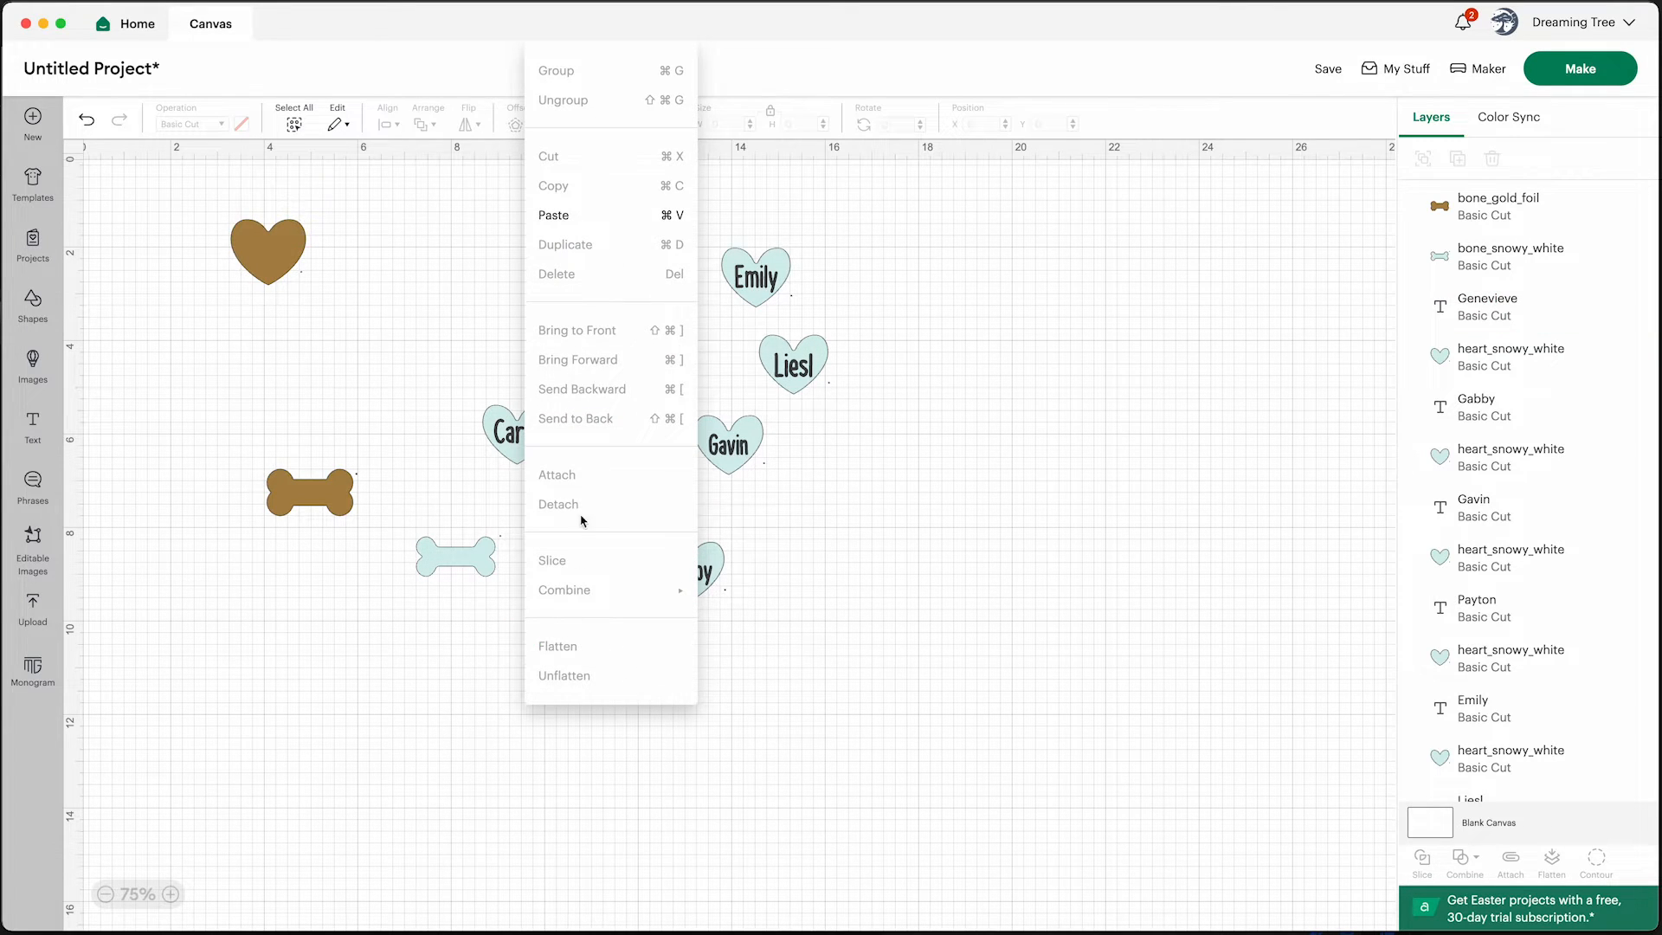
pyautogui.click(563, 216)
pyautogui.click(575, 672)
pyautogui.click(563, 645)
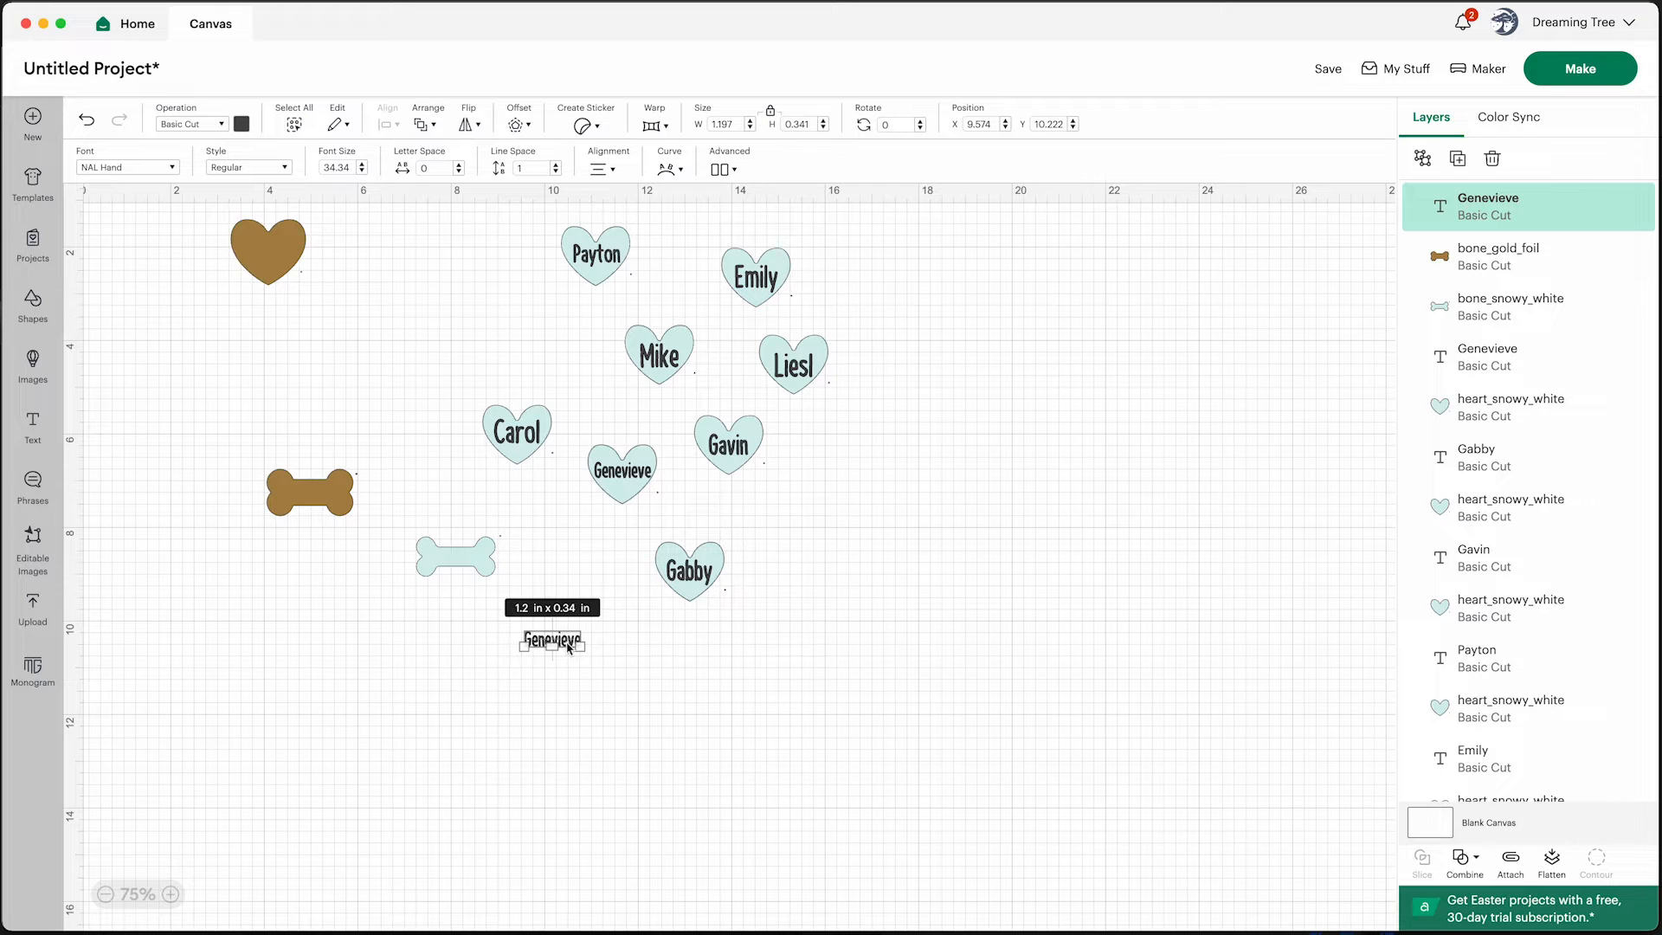
pyautogui.doubleClick(574, 641)
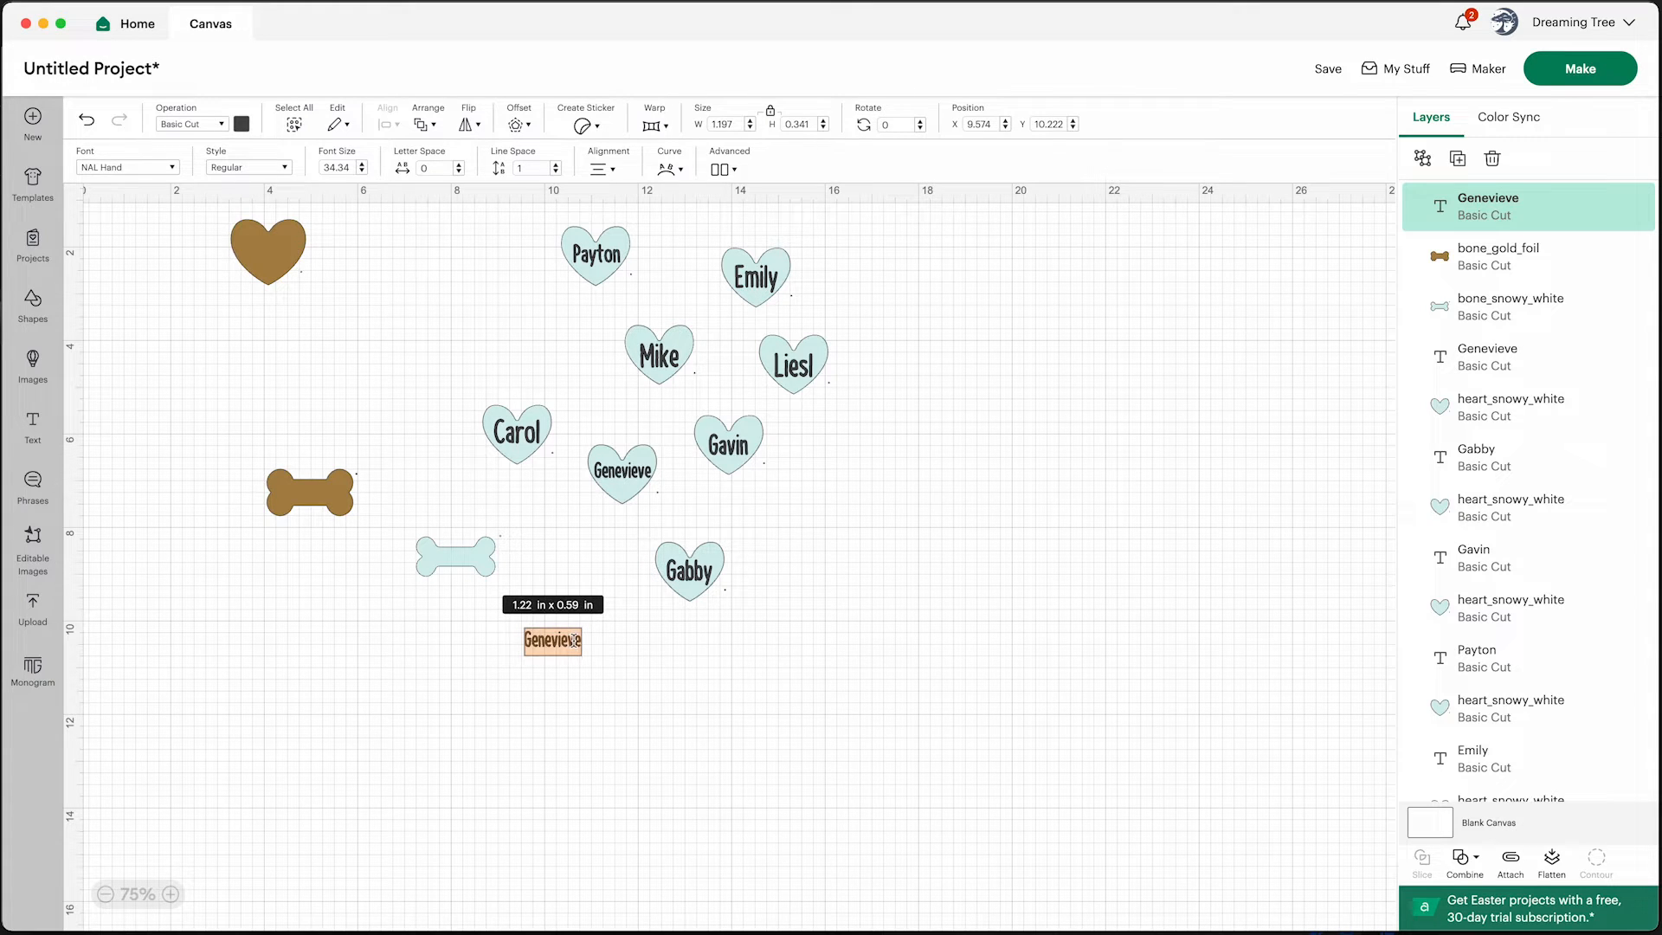
pyautogui.write('Angel')
pyautogui.click(587, 722)
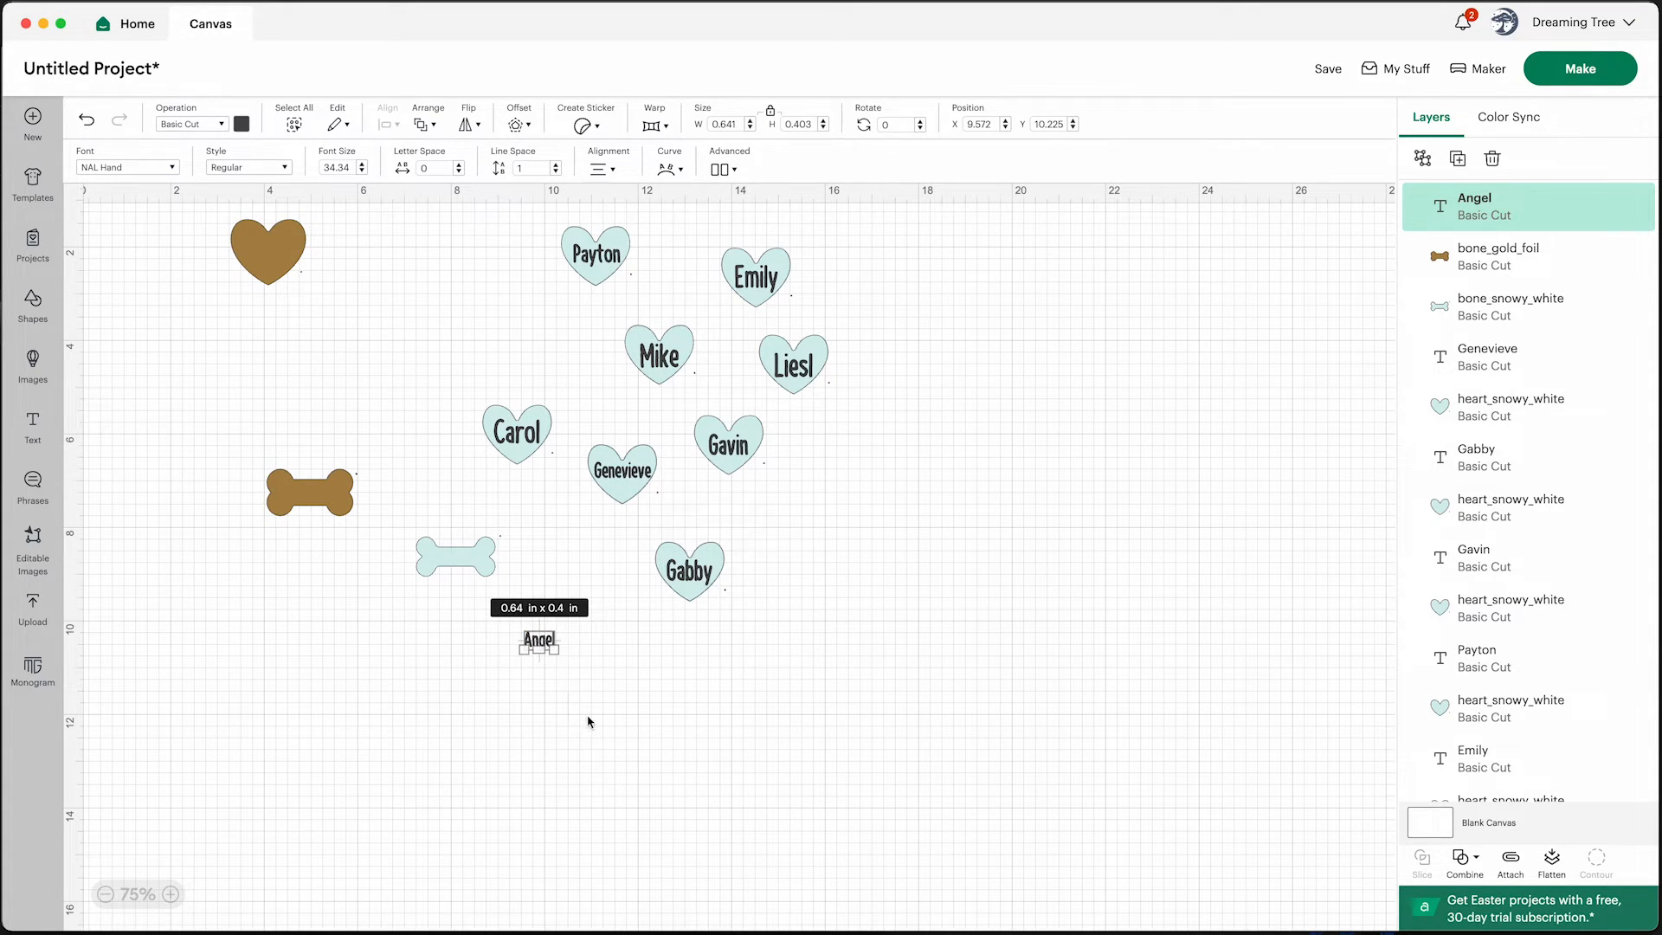
# Move the Angel text onto the white bone and center it within the bone
pyautogui.moveTo(546, 643); pyautogui.dragTo(459, 554)
pyautogui.scroll(5, 459, 561)
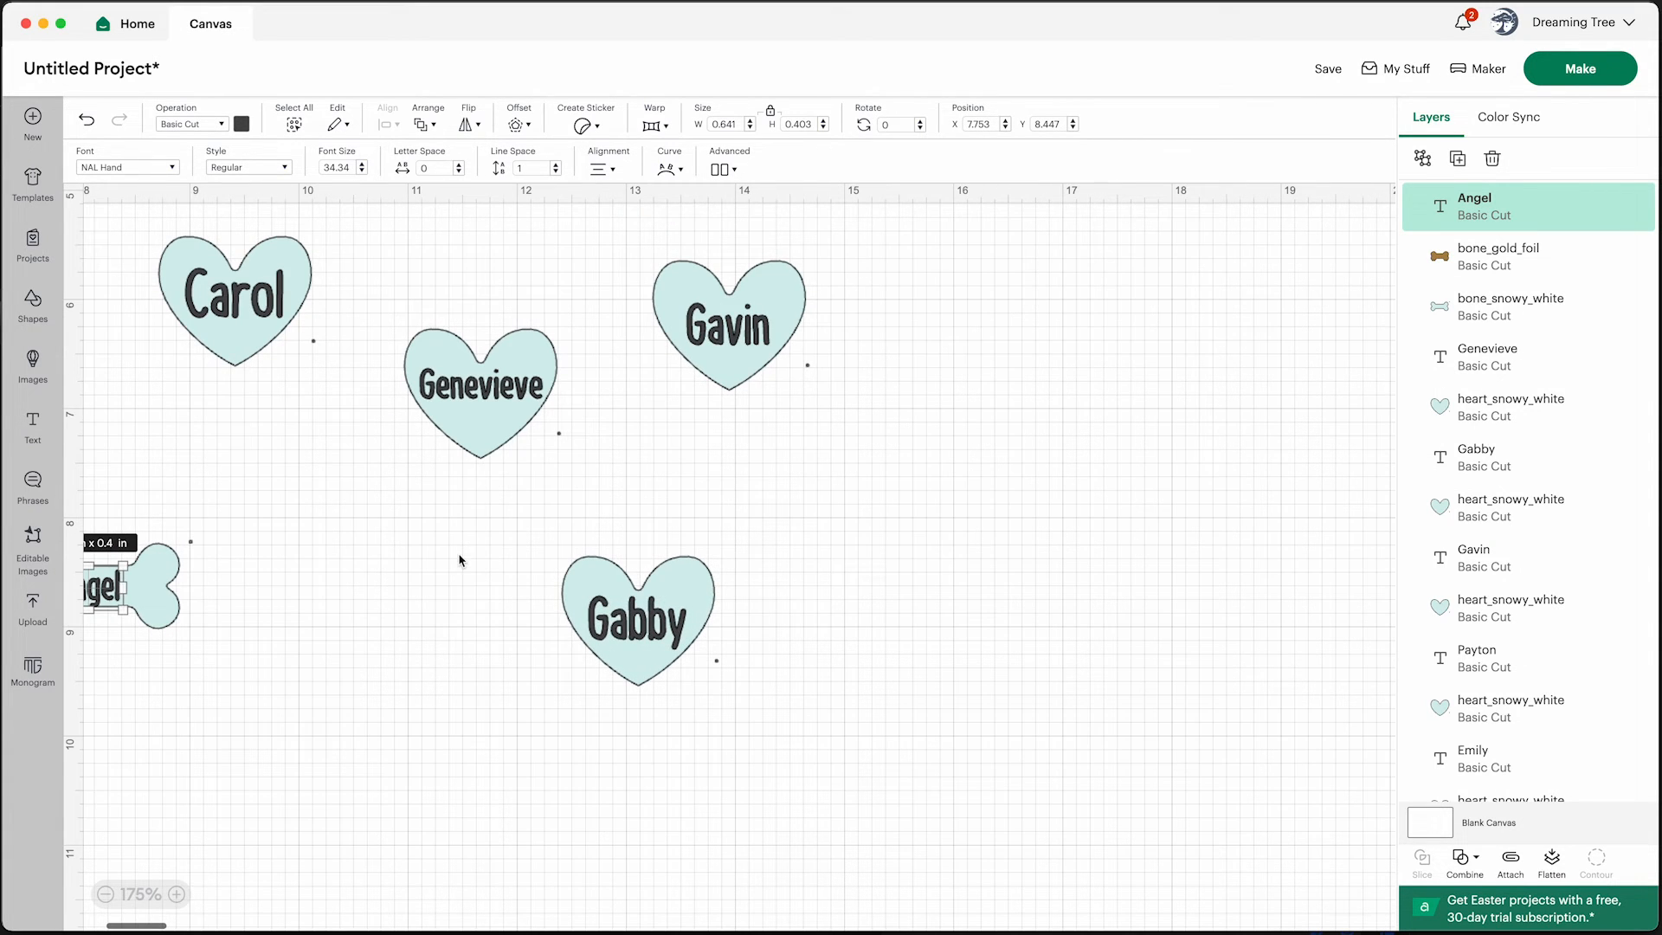
pyautogui.hscroll(-3, 422, 589)
pyautogui.click(571, 620)
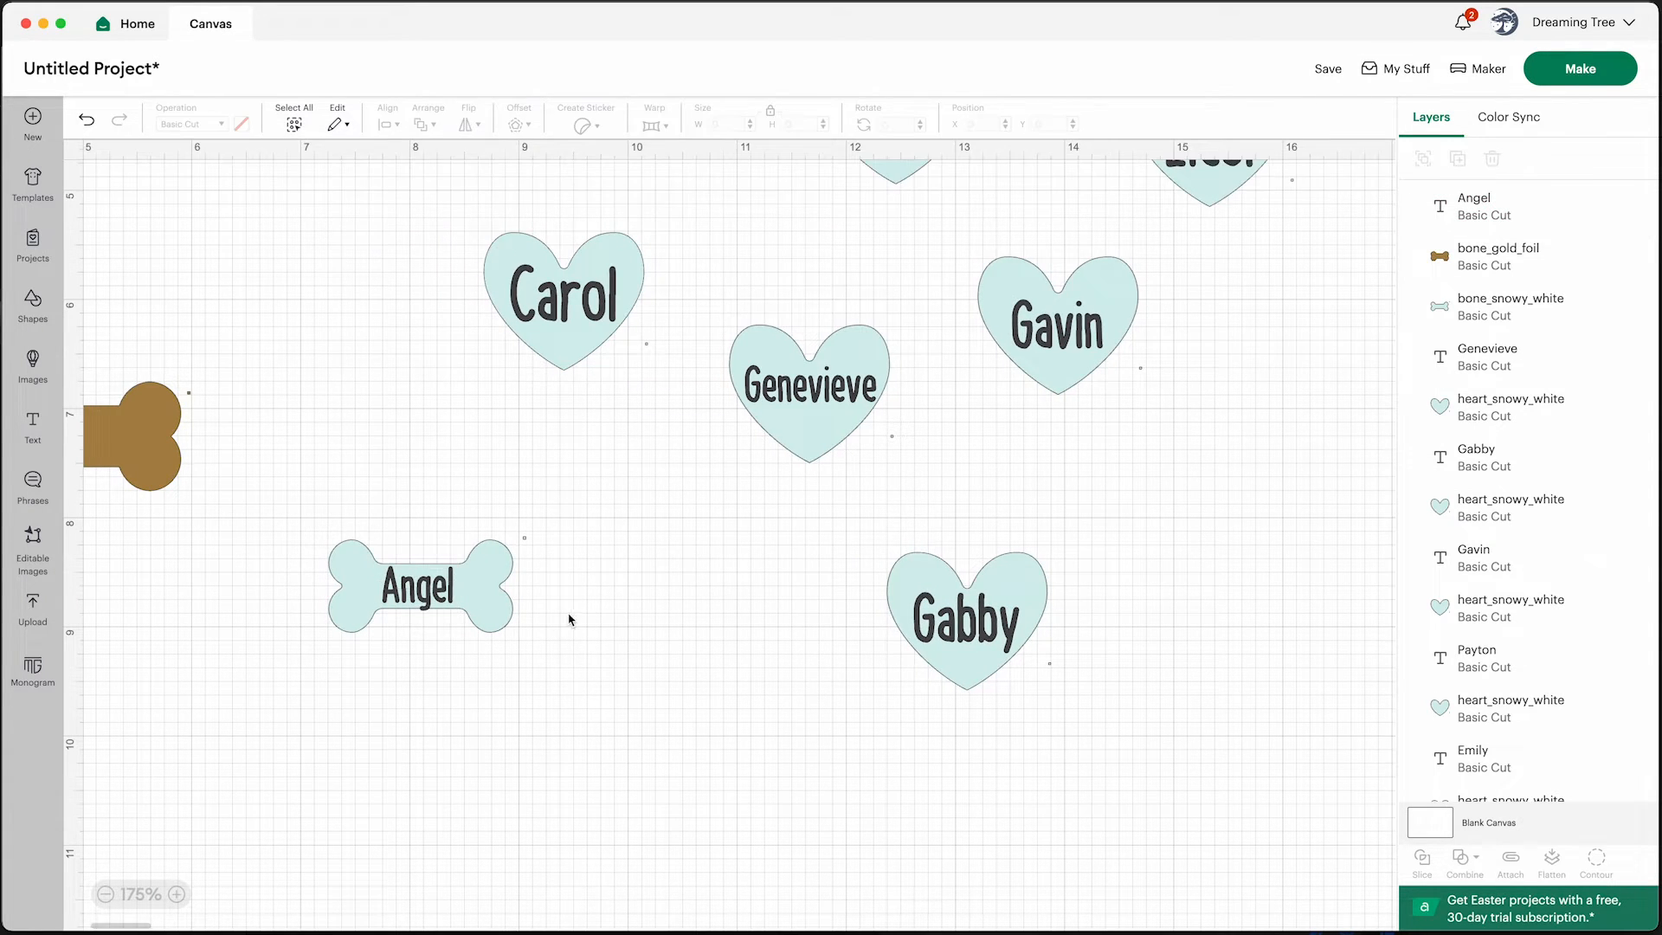
pyautogui.click(449, 604)
pyautogui.moveTo(452, 609); pyautogui.dragTo(449, 606)
pyautogui.click(613, 605)
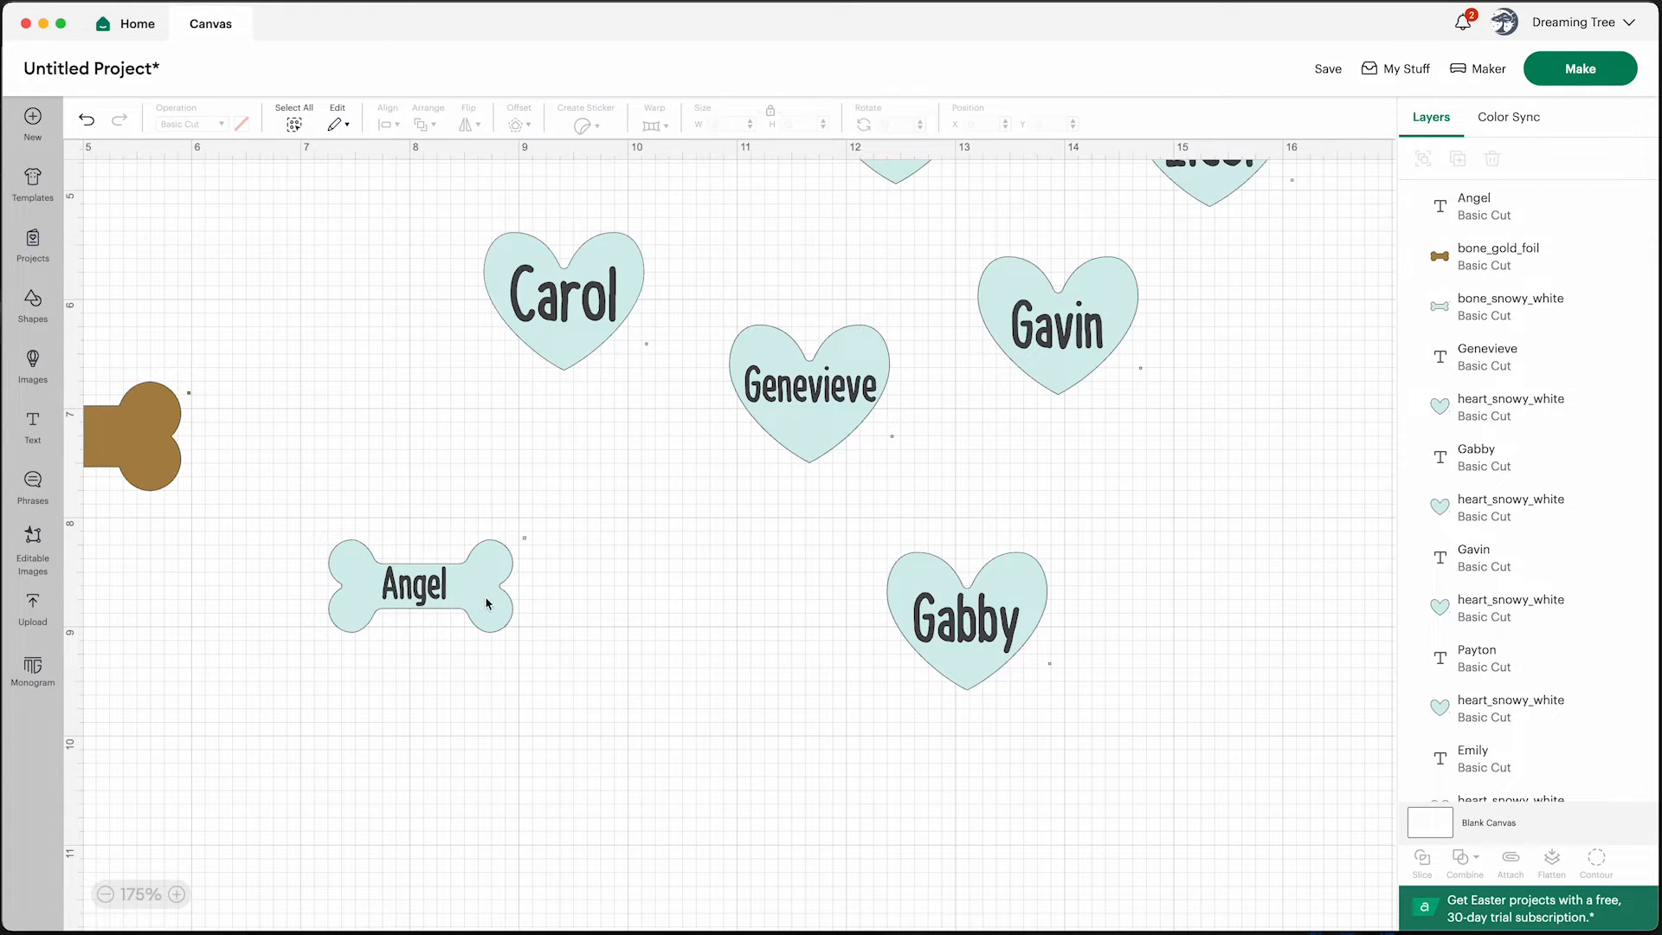
pyautogui.click(432, 596)
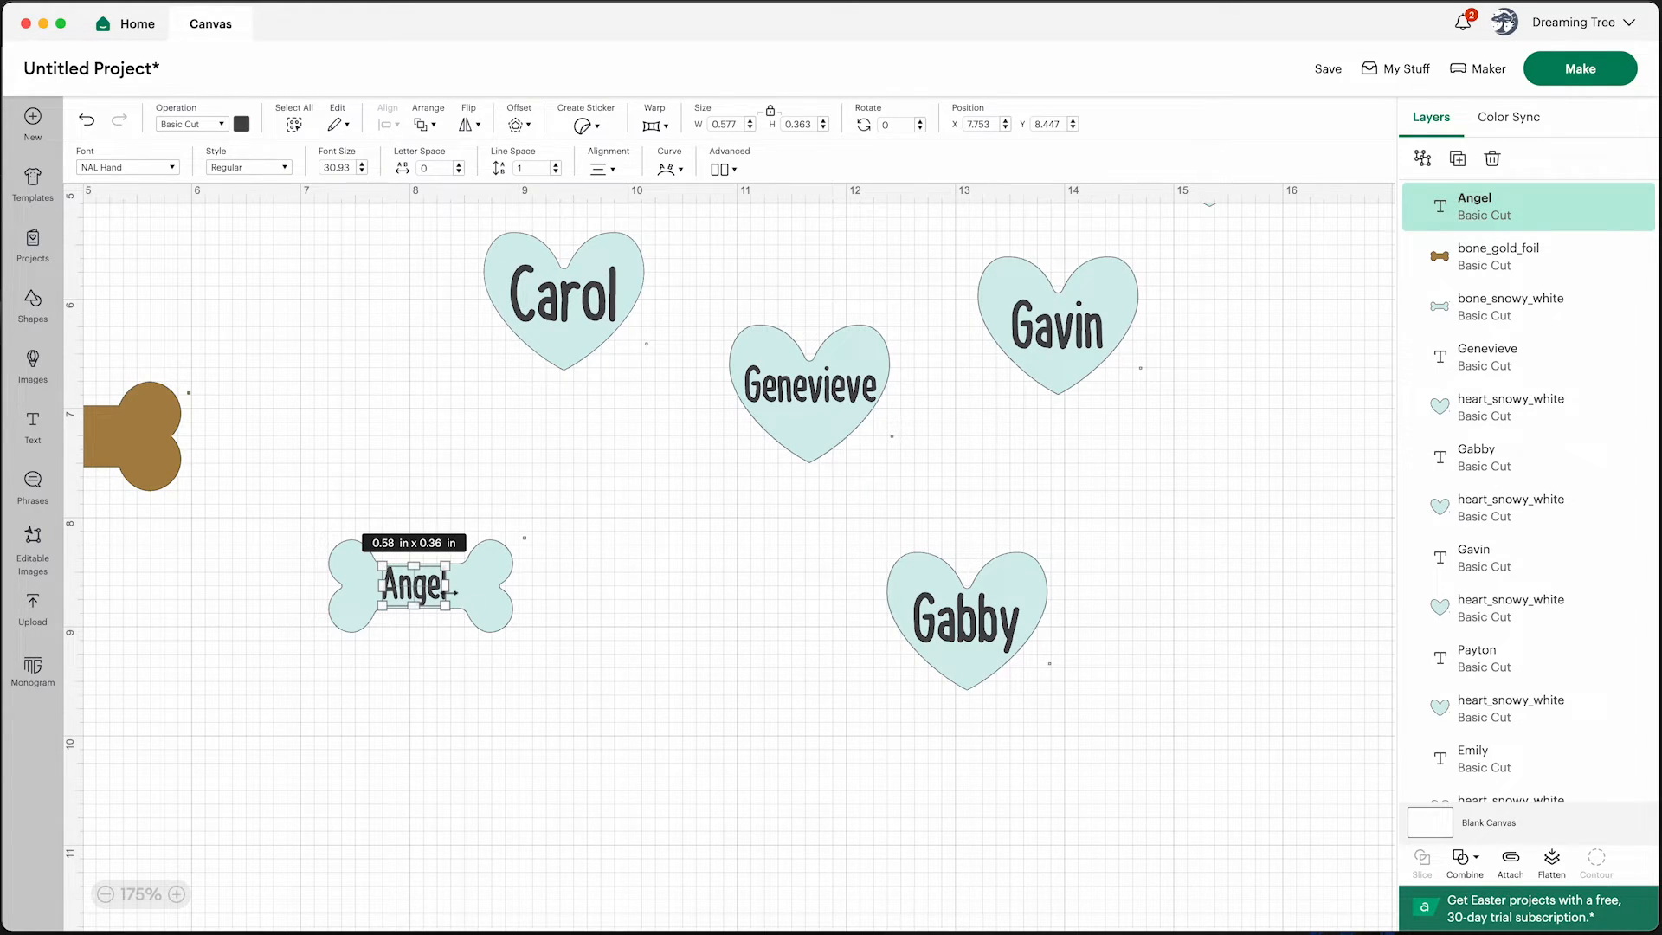
pyautogui.moveTo(452, 593); pyautogui.dragTo(457, 593)
pyautogui.click(579, 669)
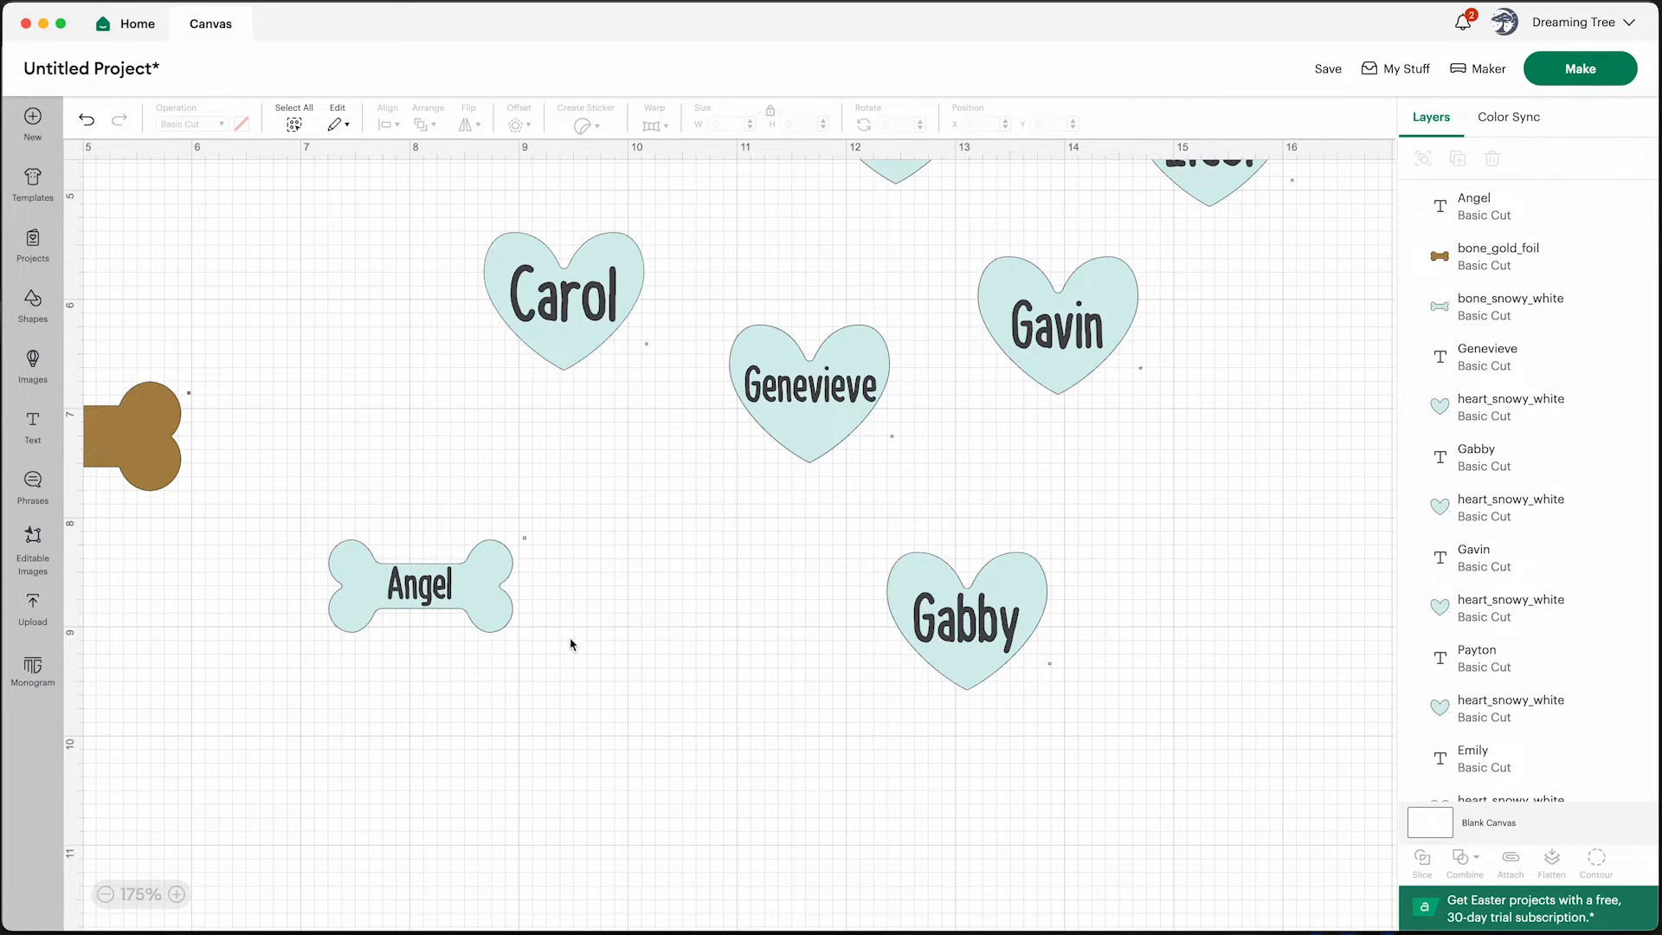
# Change the color of the Emily, Payton and Mike hearts to white
pyautogui.scroll(-5, 563, 641)
pyautogui.click(996, 277)
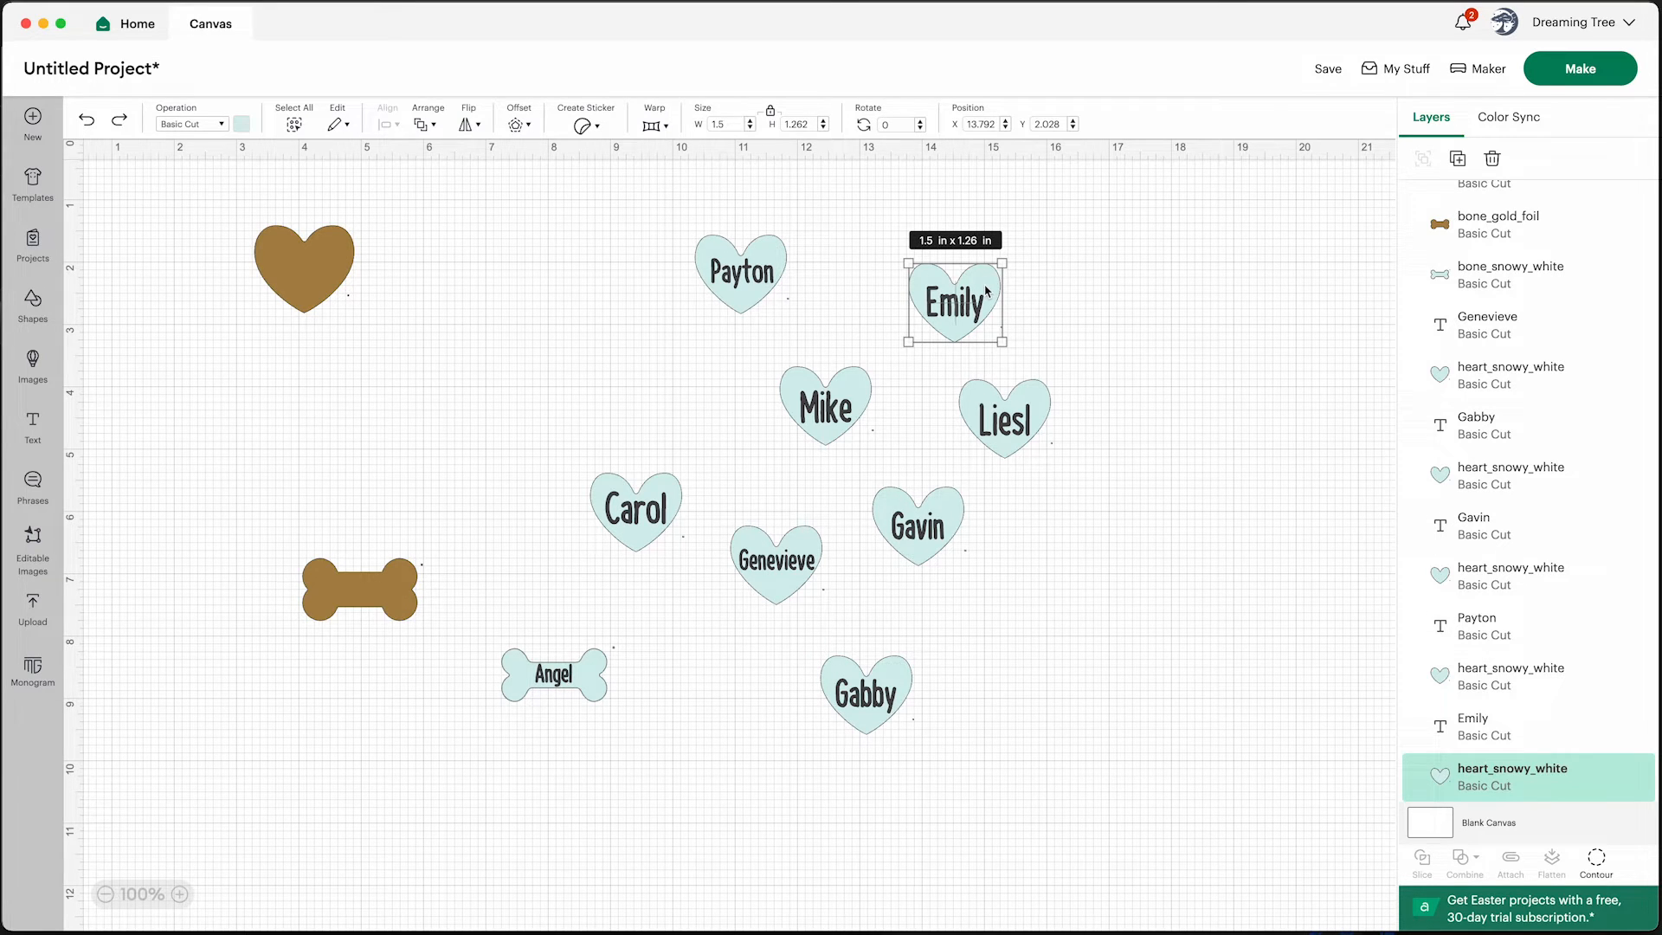
pyautogui.click(242, 127)
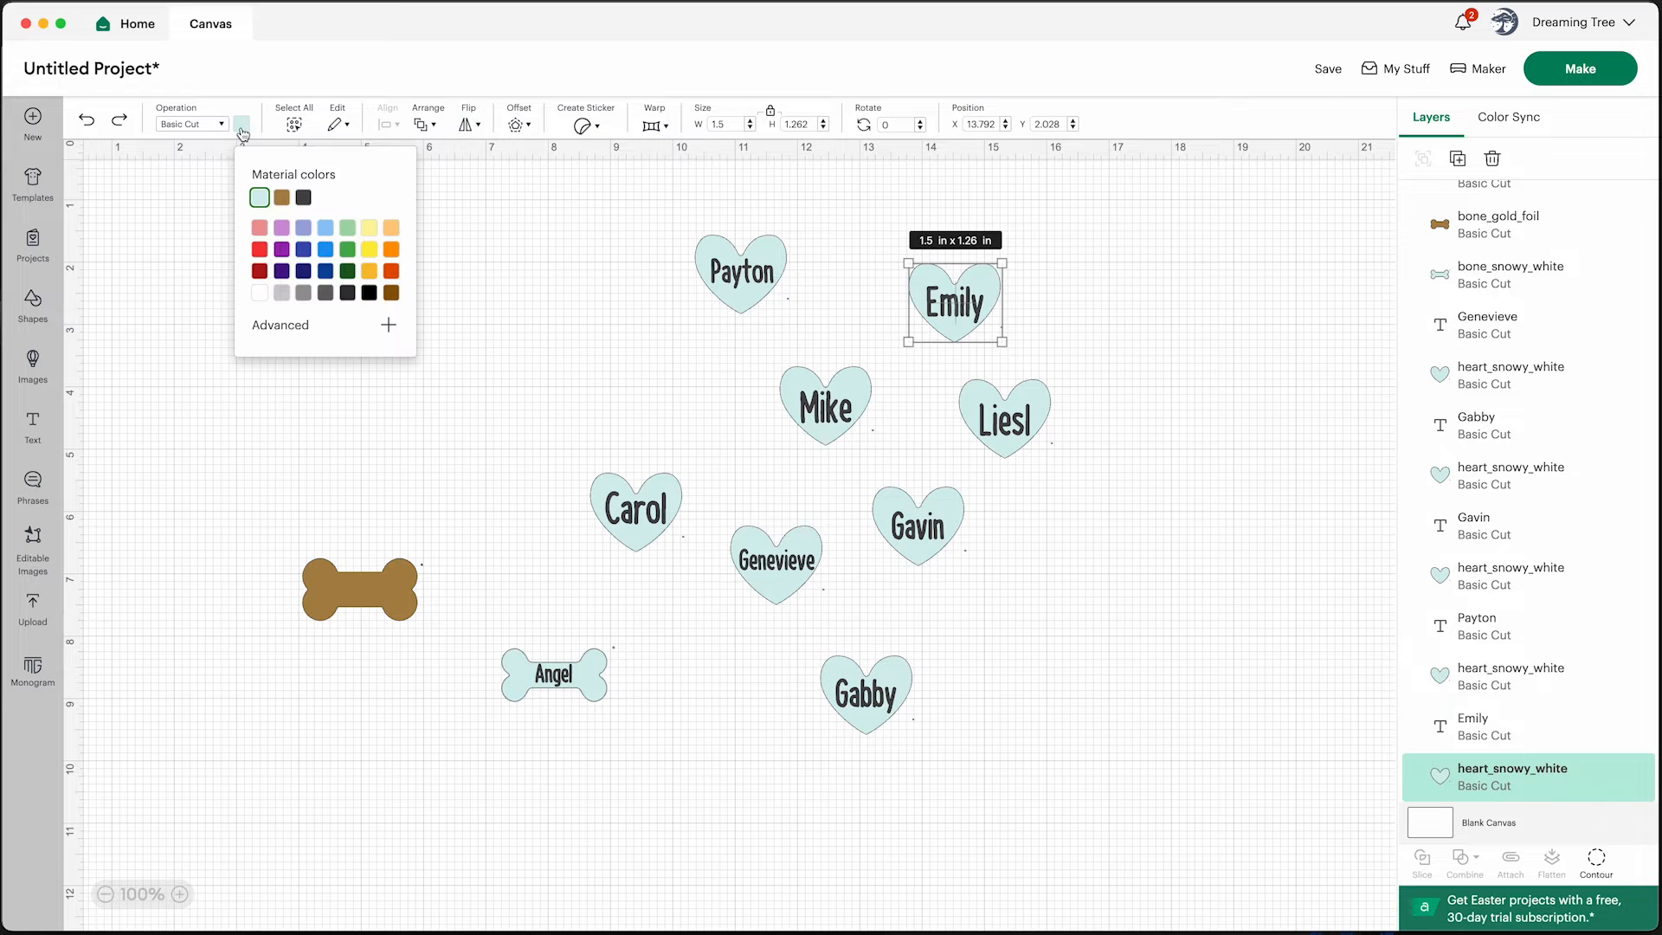
pyautogui.click(260, 295)
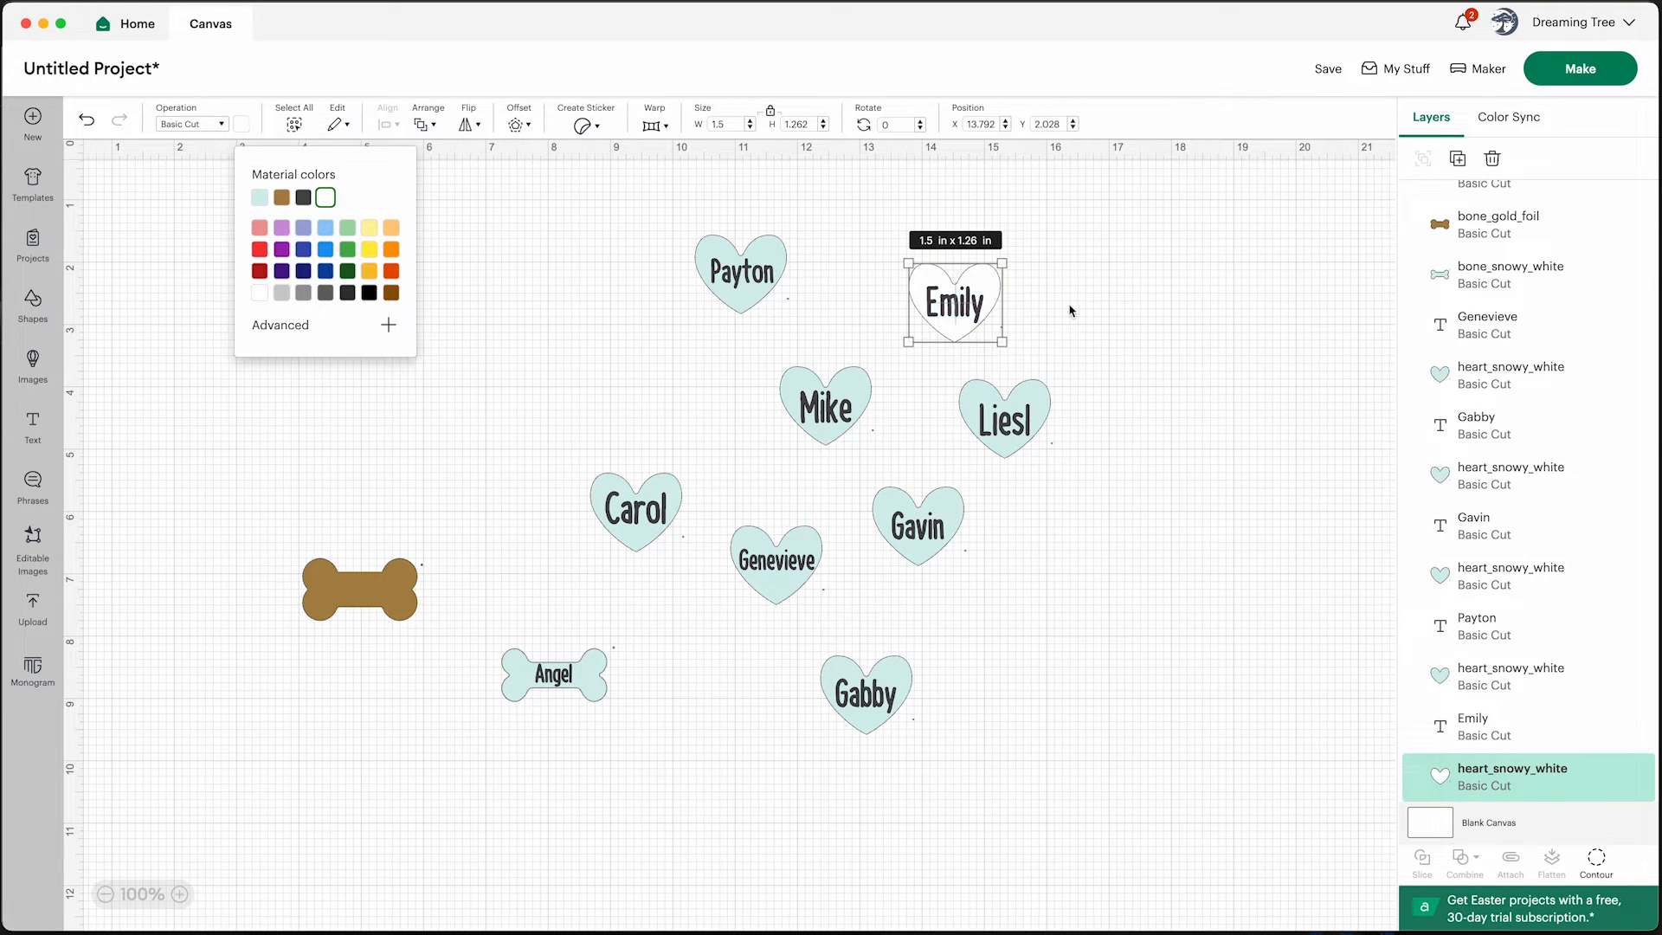
pyautogui.click(1047, 309)
pyautogui.click(773, 260)
pyautogui.click(242, 125)
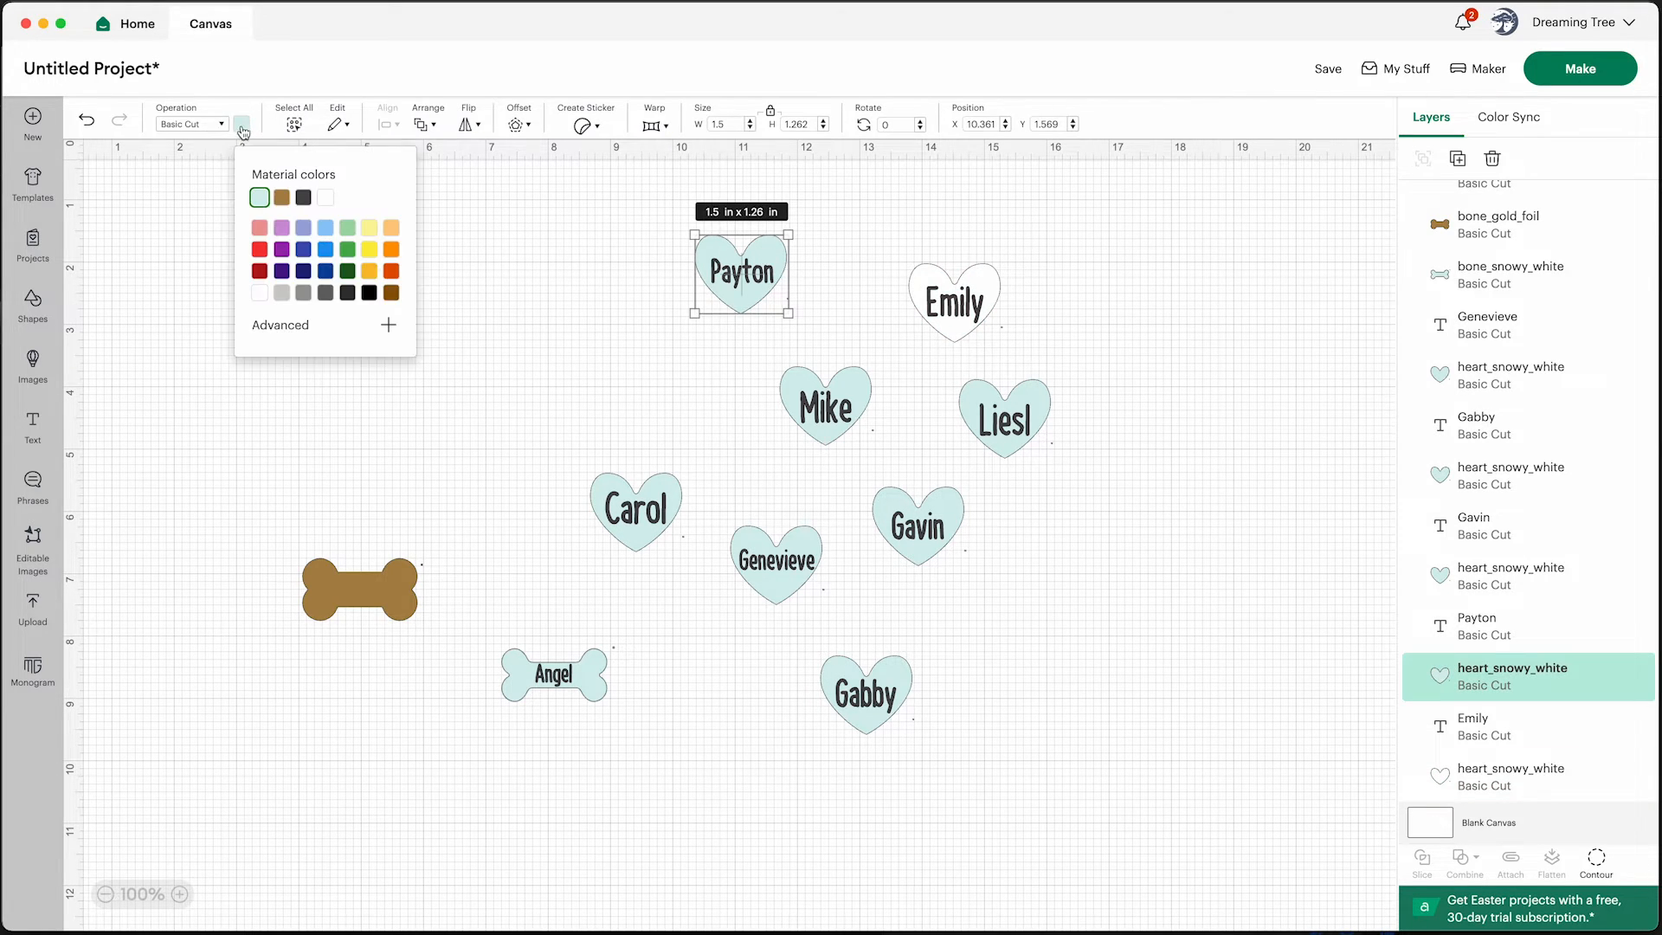
pyautogui.click(331, 203)
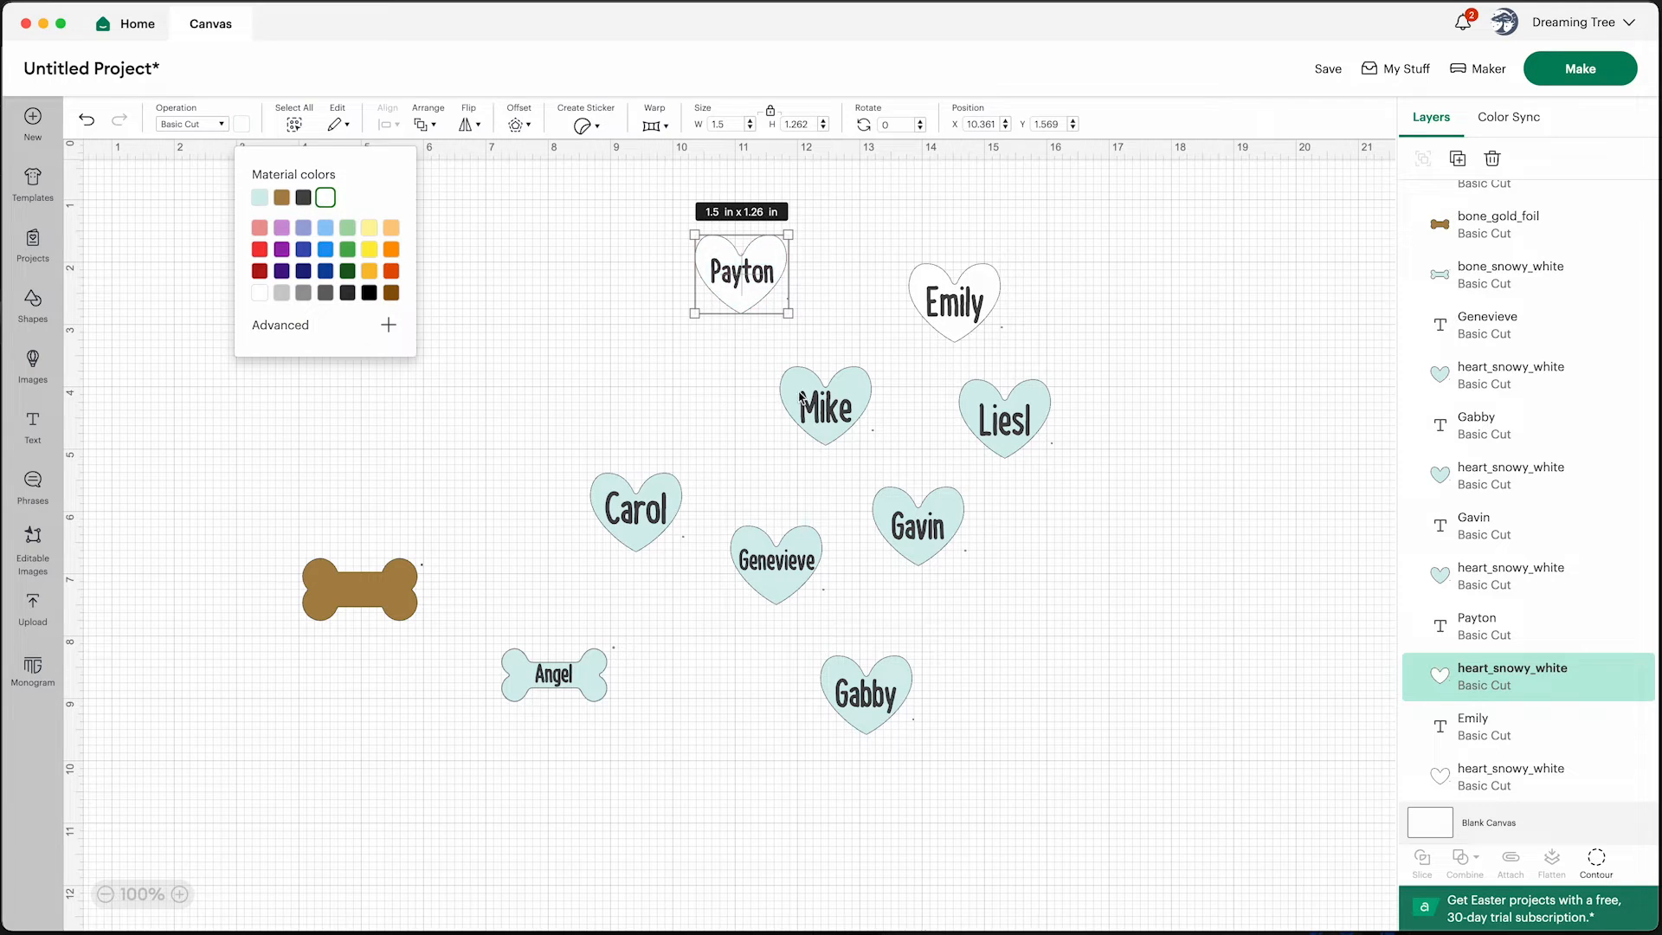
pyautogui.click(802, 400)
pyautogui.click(242, 126)
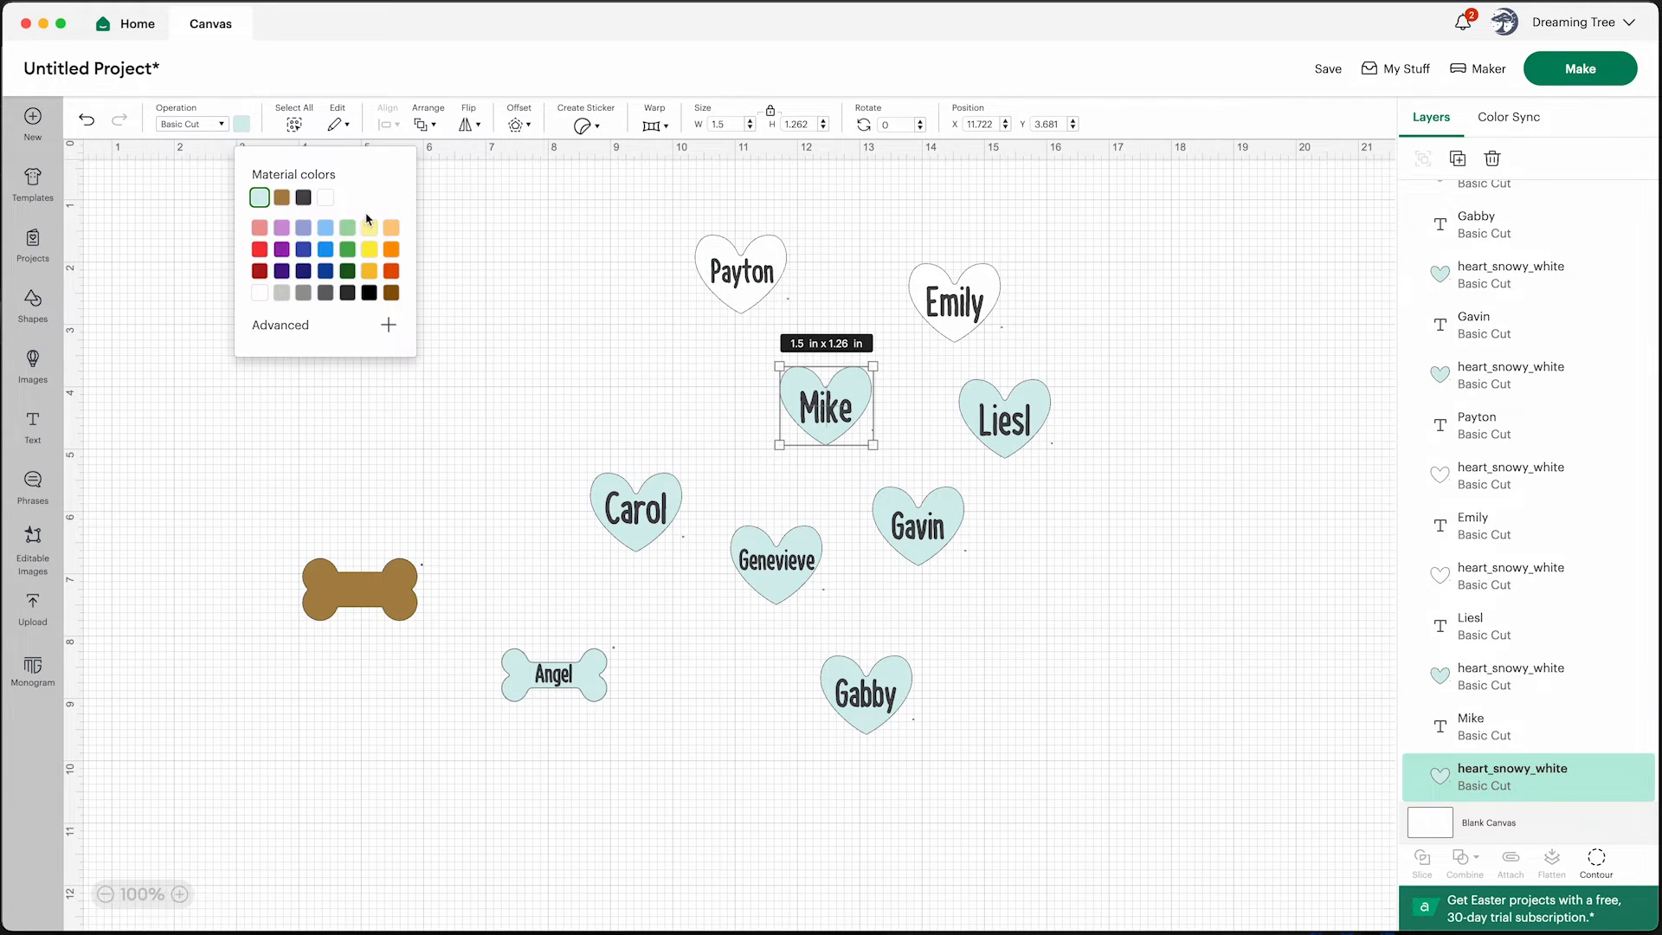
pyautogui.click(325, 199)
# Change the color of the Carol, Genevieve and Gavin hearts to white
pyautogui.click(680, 489)
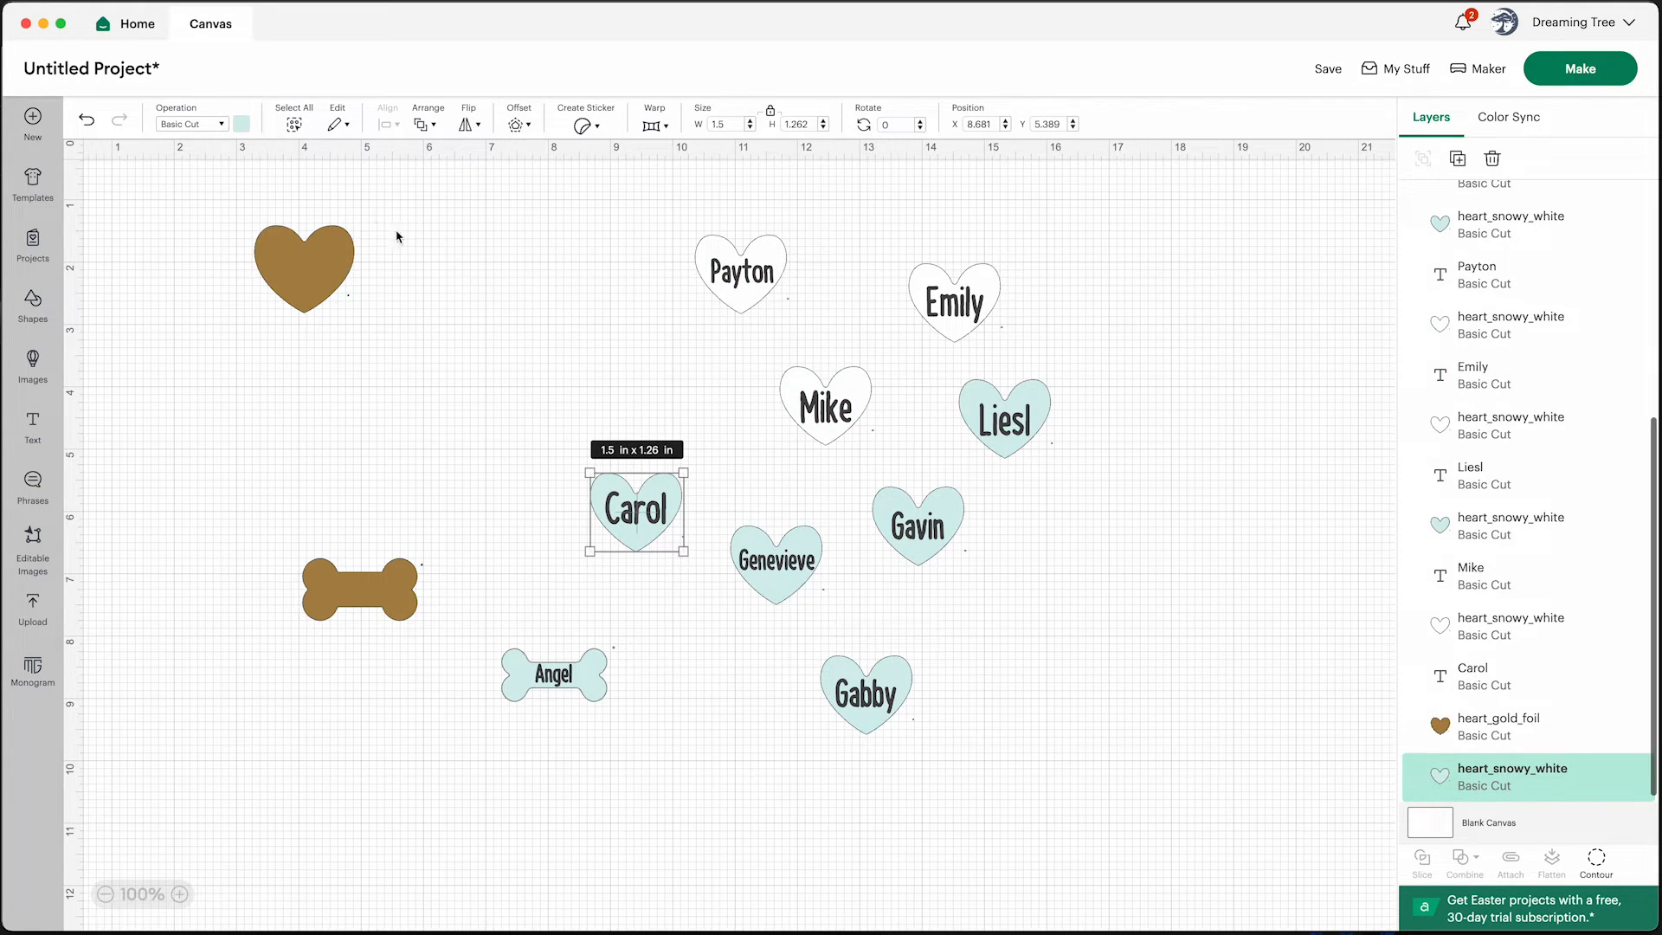
pyautogui.click(242, 124)
pyautogui.click(327, 204)
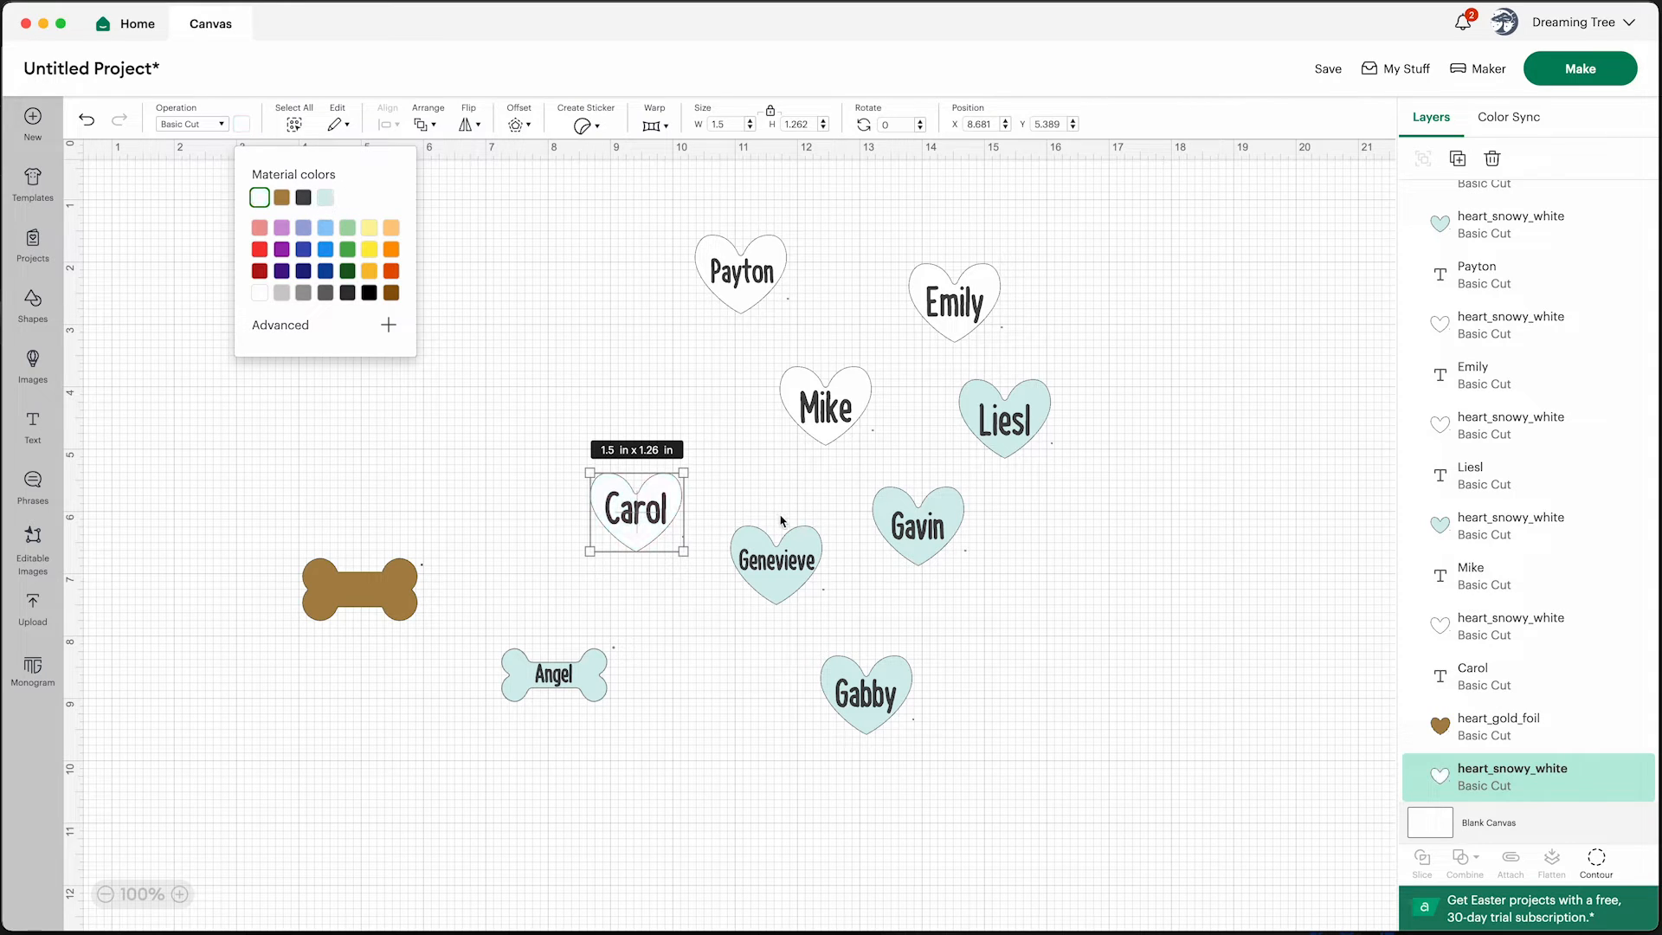
pyautogui.click(781, 523)
pyautogui.click(239, 128)
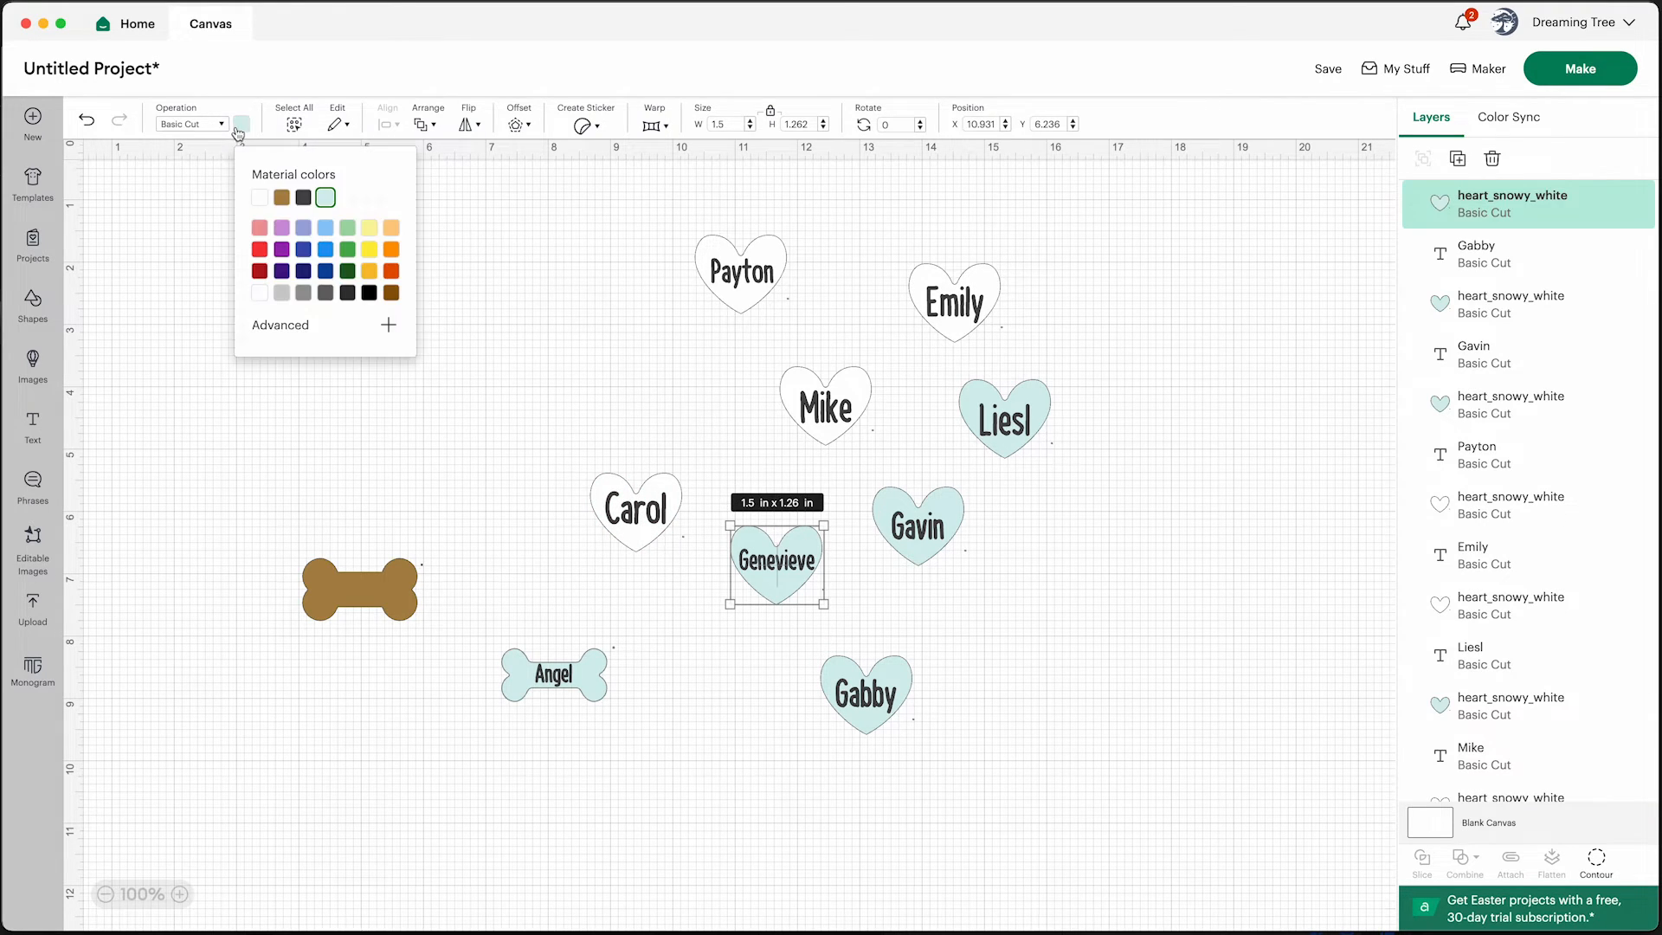
pyautogui.click(260, 198)
pyautogui.click(940, 505)
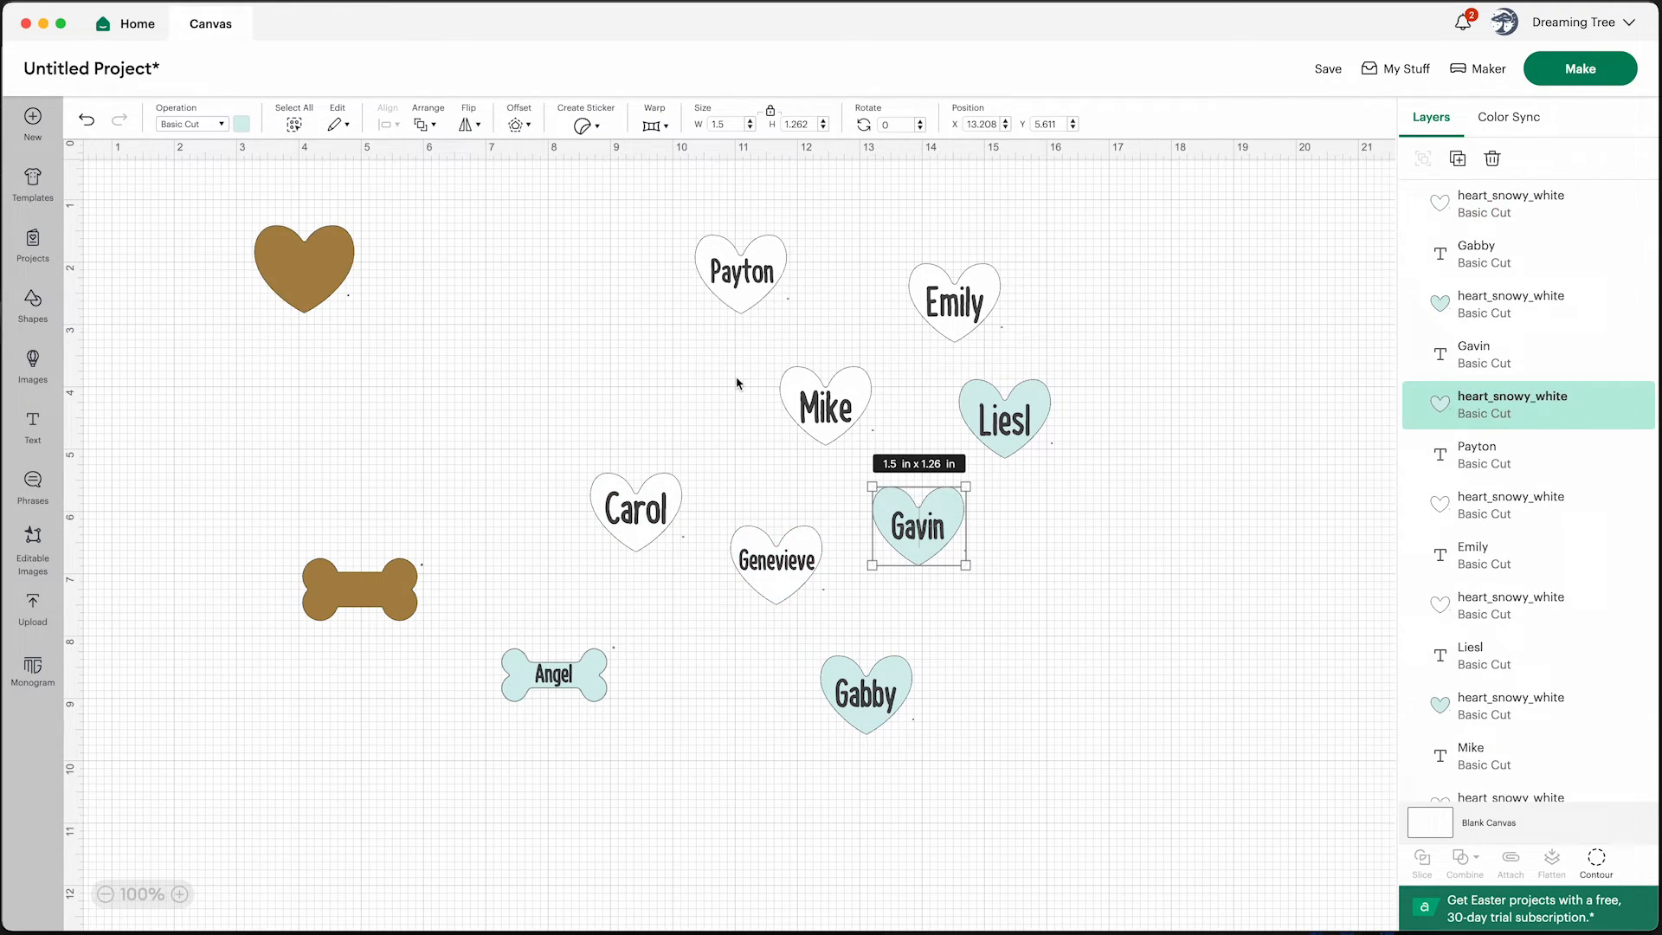
pyautogui.click(241, 125)
pyautogui.click(260, 198)
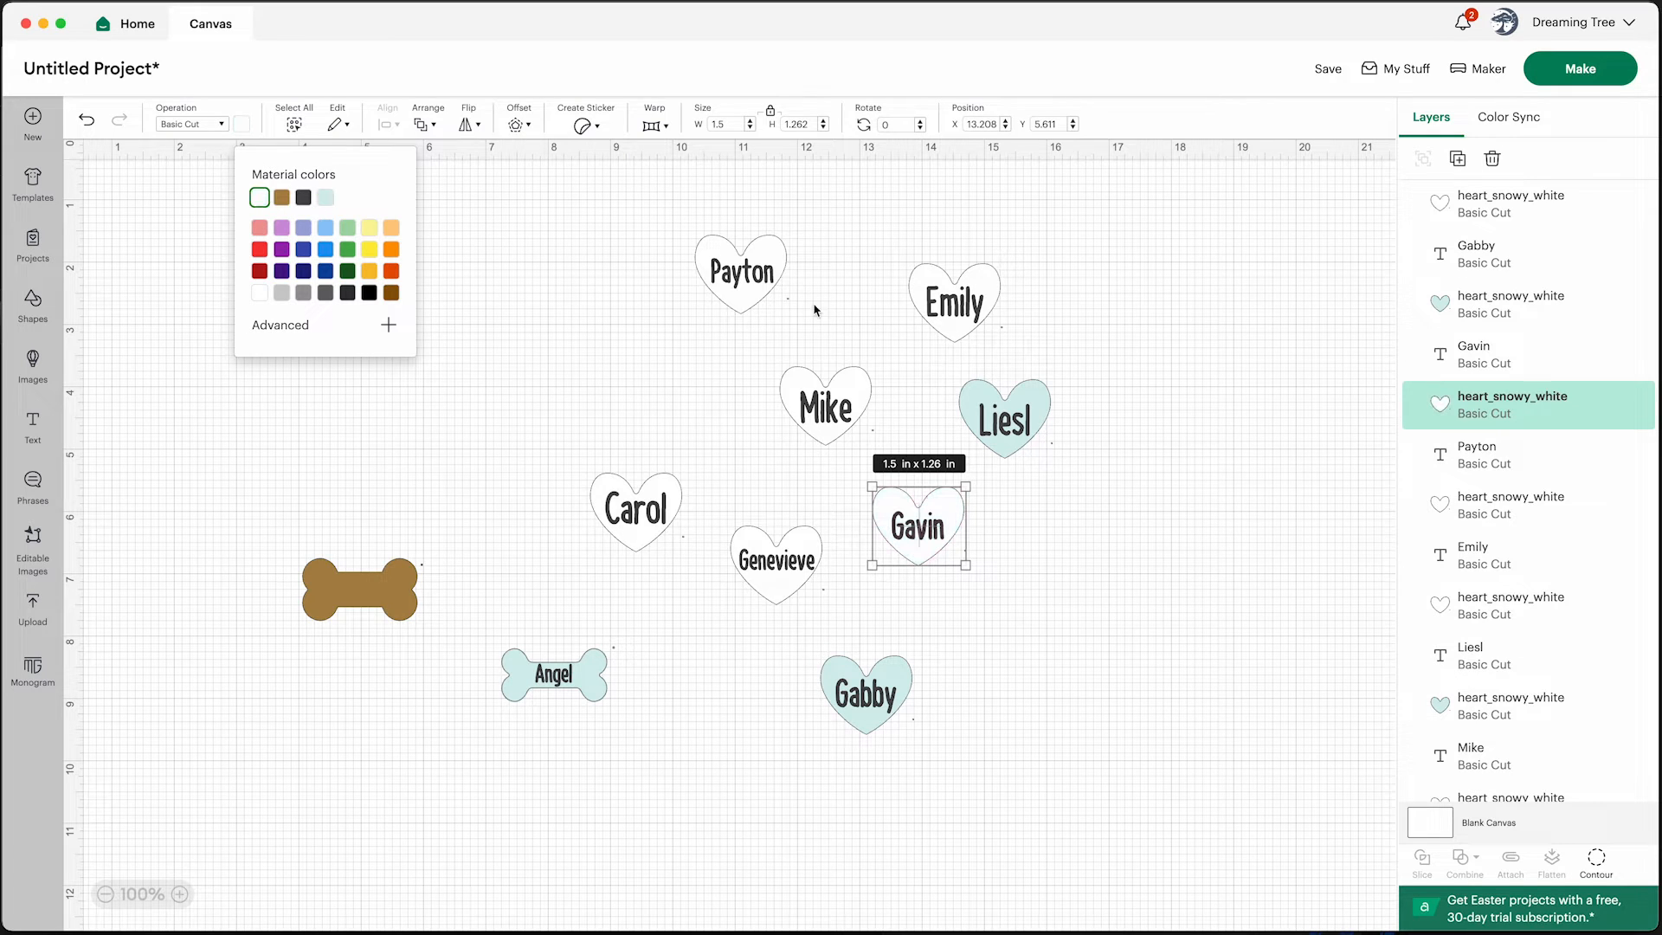
# Change the color of the Liesl heart, the Angel bone and the Gabby heart to white
pyautogui.click(1045, 389)
pyautogui.click(243, 126)
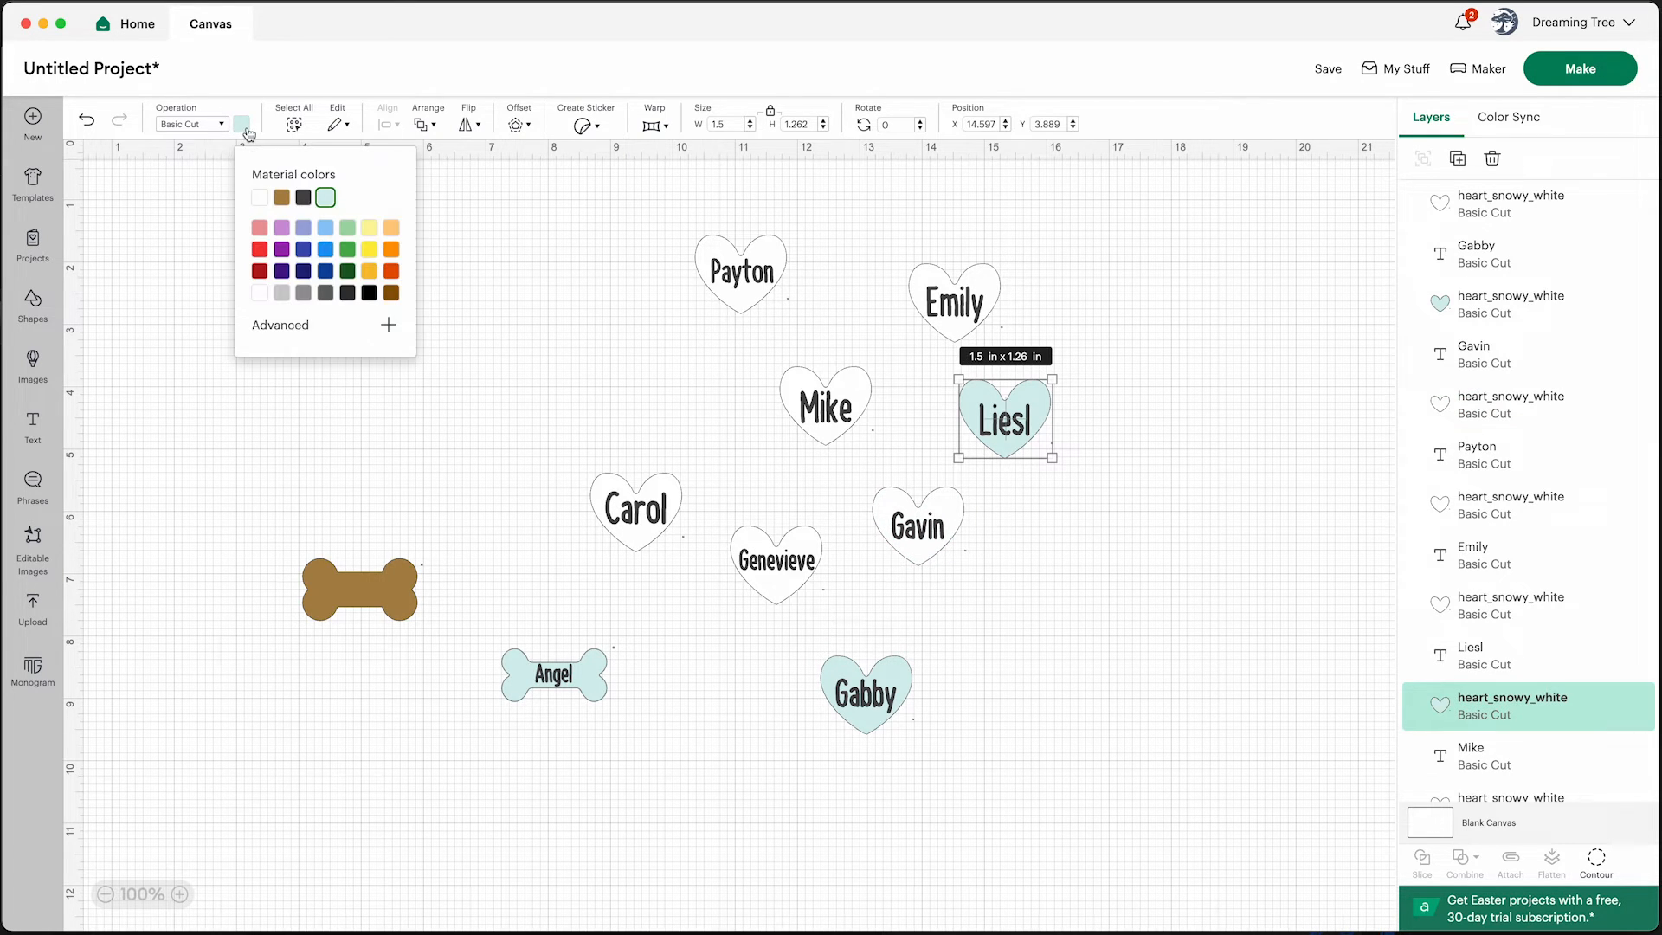
pyautogui.click(260, 198)
pyautogui.click(513, 670)
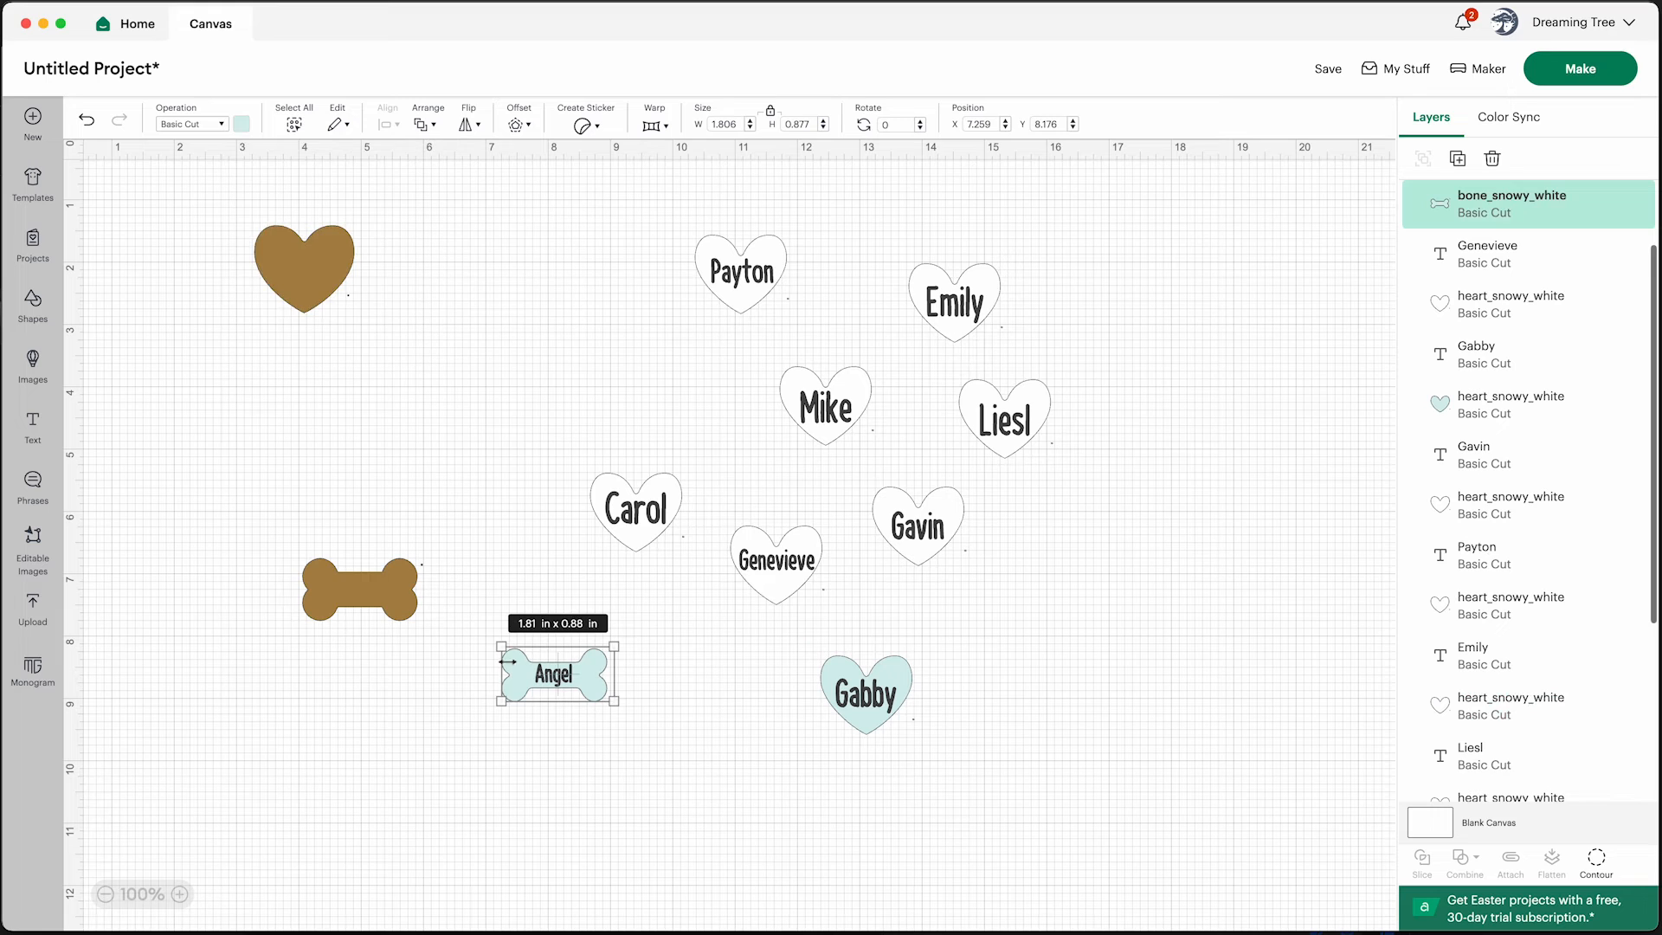
pyautogui.click(242, 125)
pyautogui.click(260, 199)
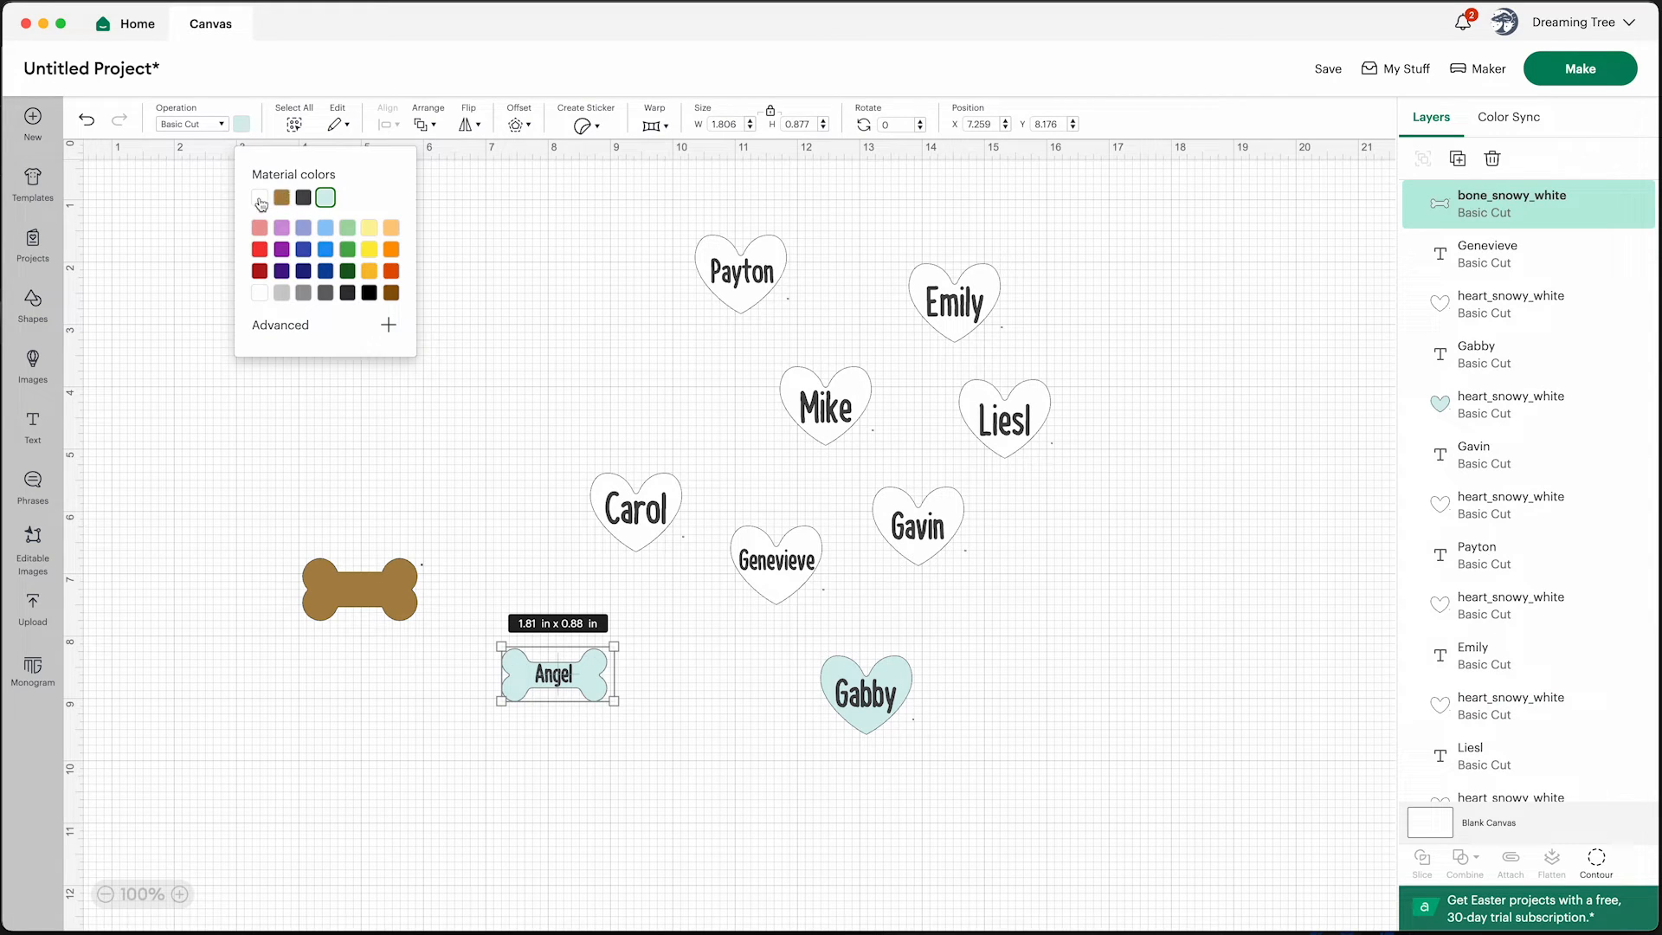
pyautogui.click(890, 674)
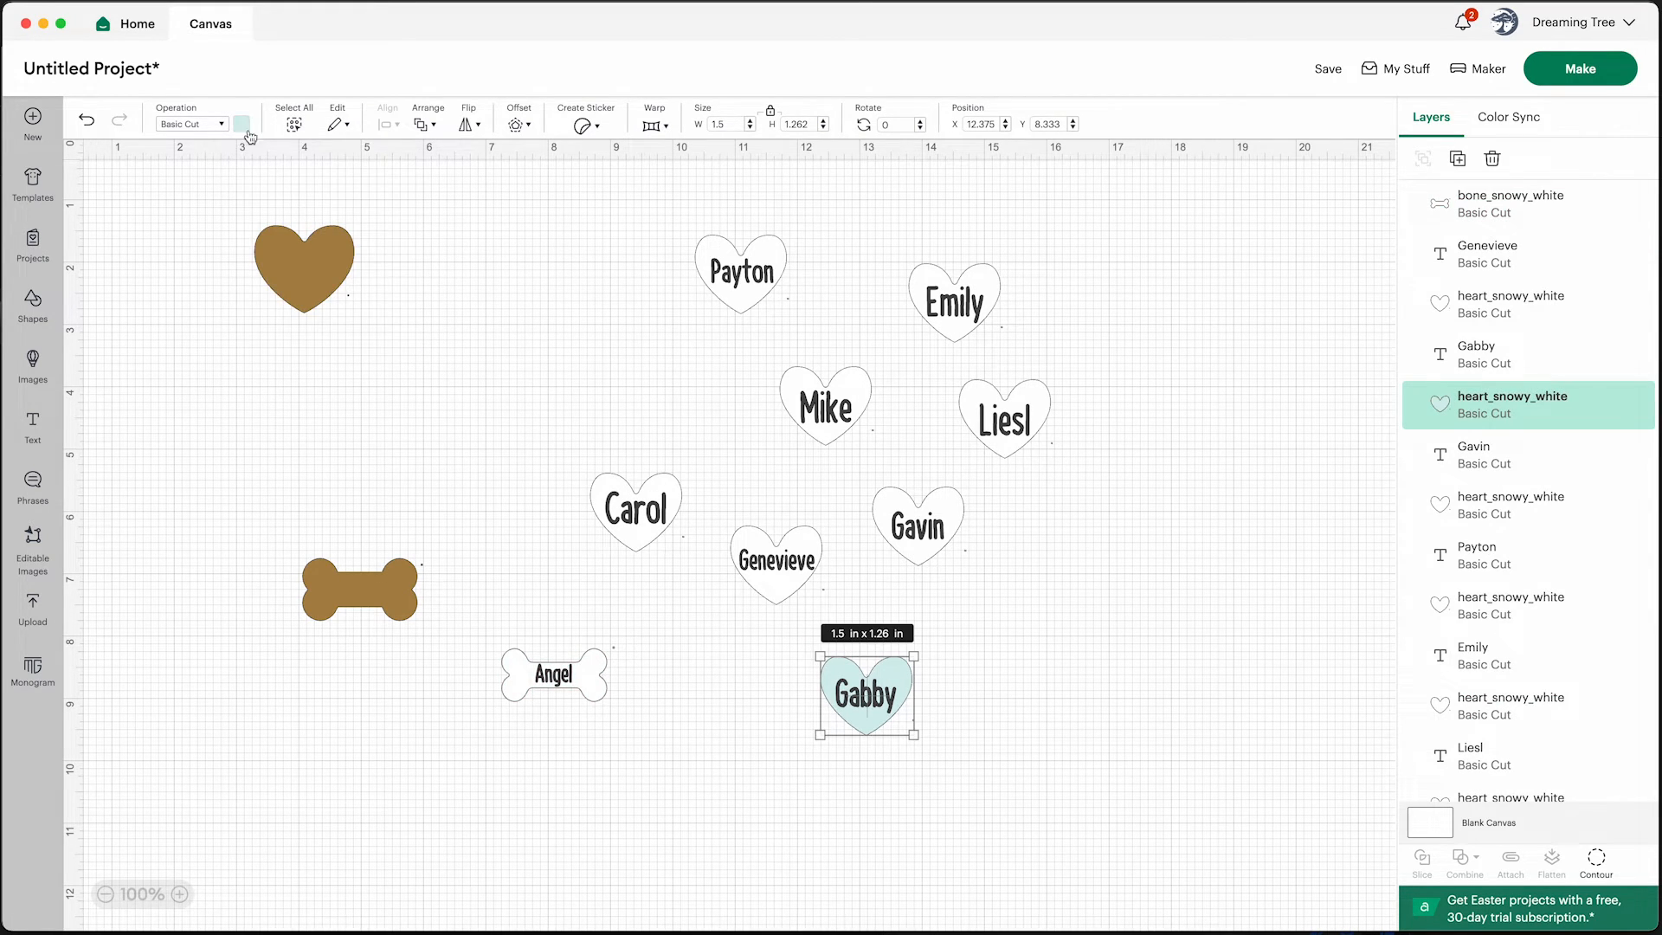
pyautogui.click(243, 125)
pyautogui.click(260, 197)
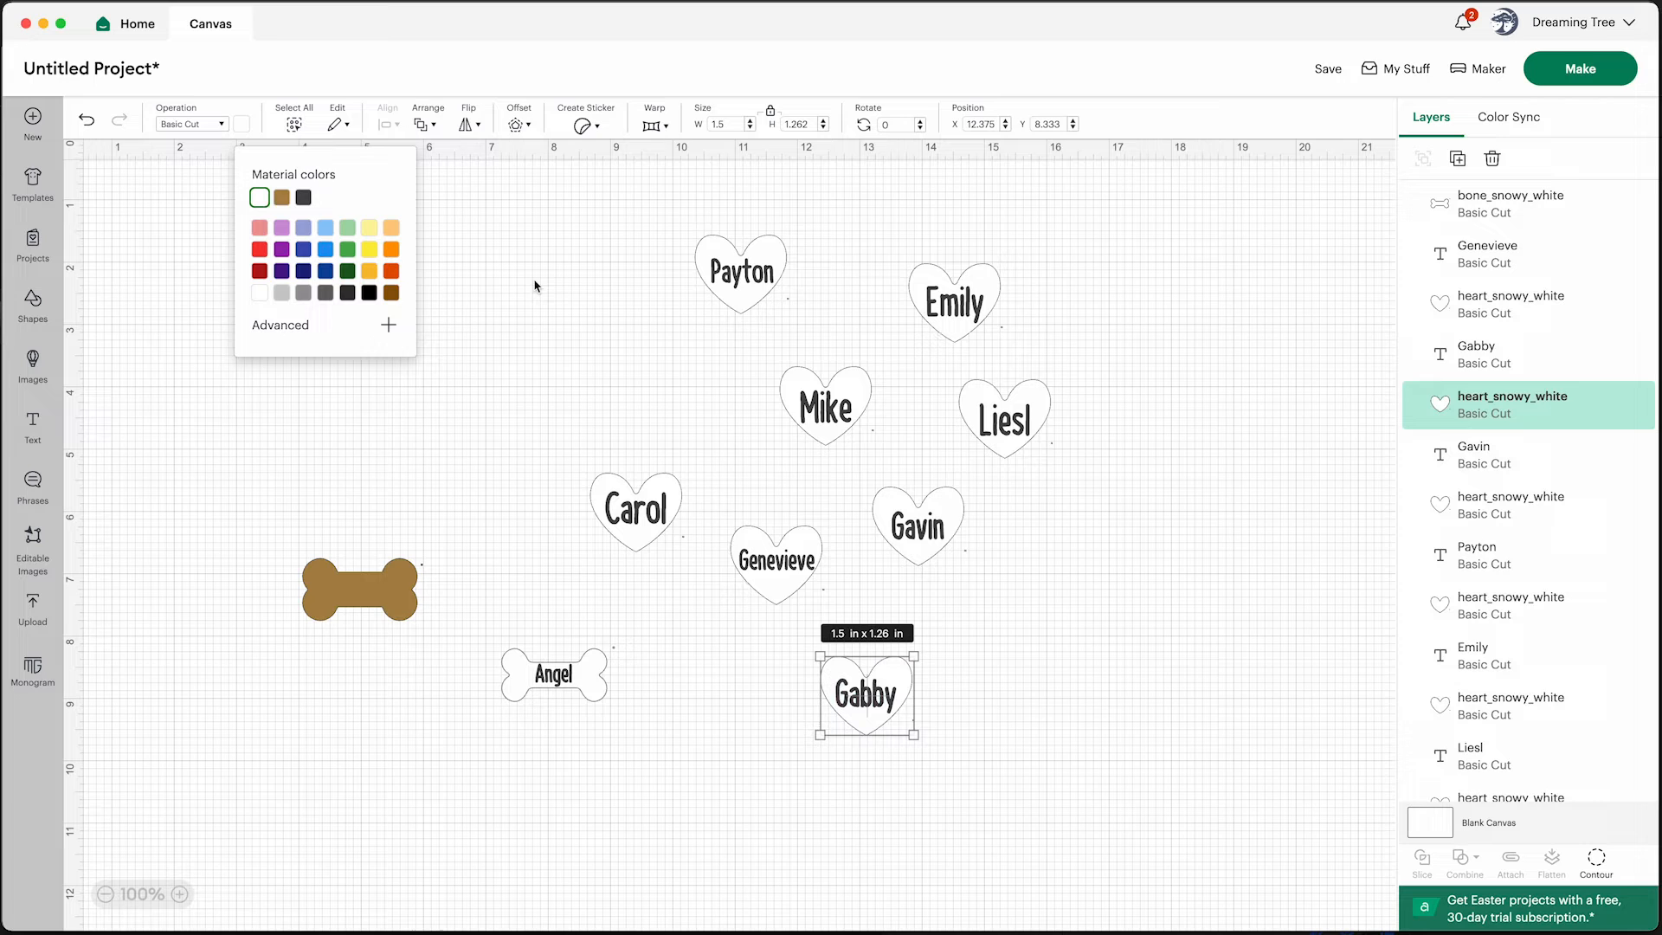
# Flatten the Gabby heart with its name, then the Gavin heart with its name
pyautogui.click(1073, 754)
pyautogui.moveTo(981, 749); pyautogui.dragTo(807, 637)
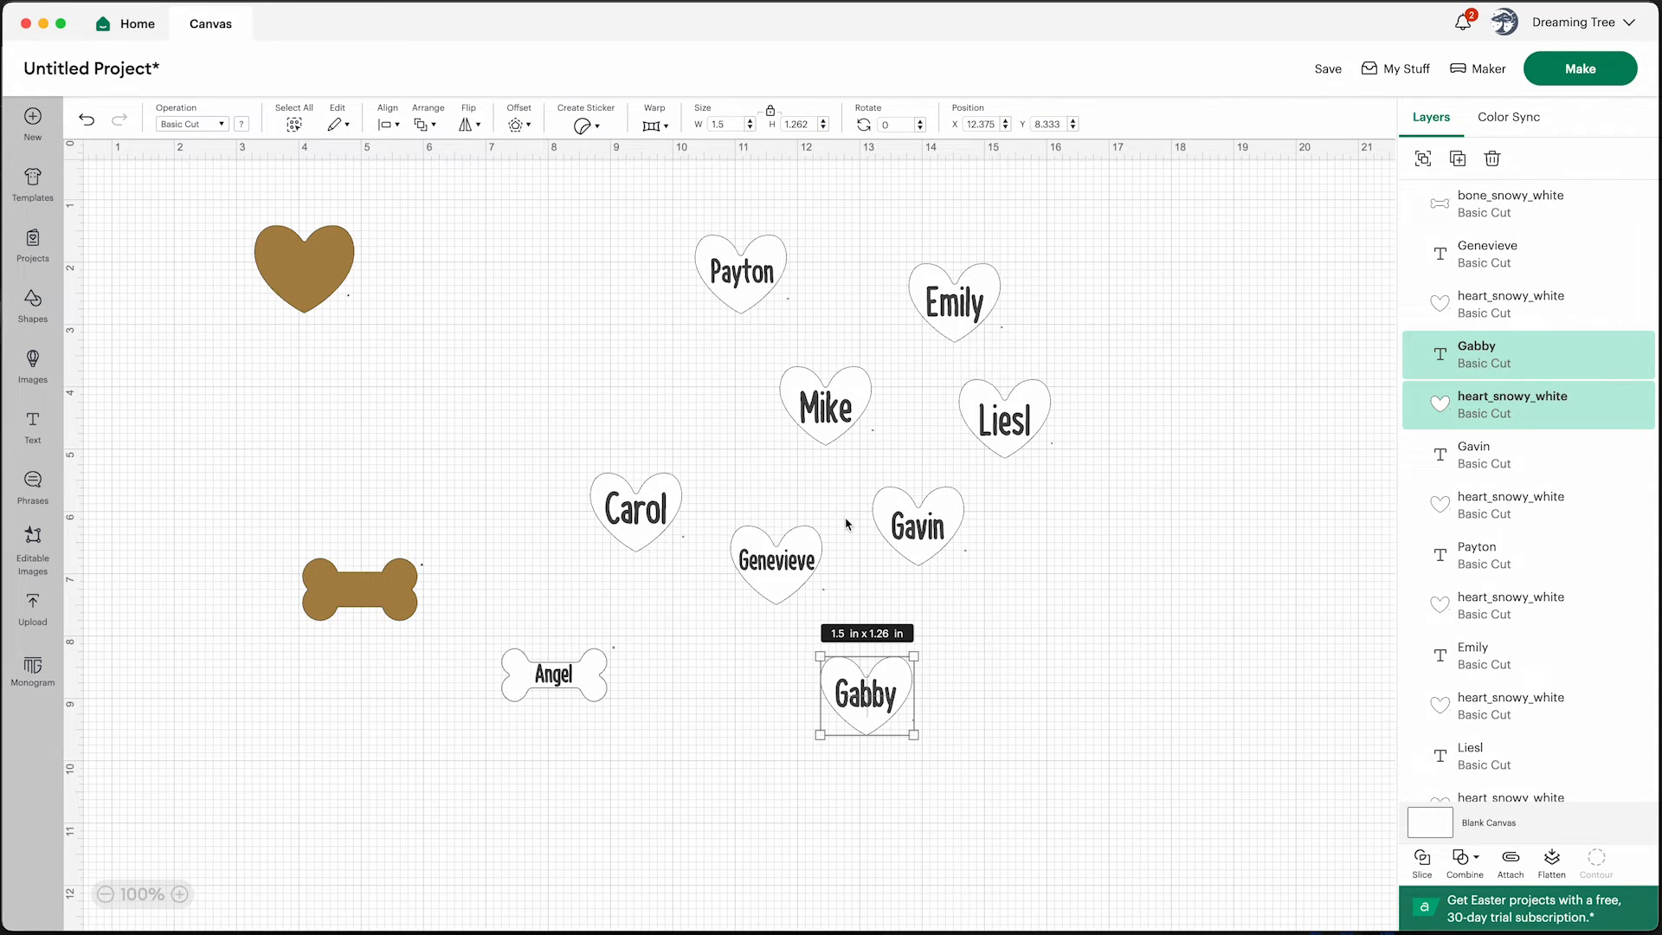
pyautogui.click(1054, 768)
pyautogui.moveTo(961, 769); pyautogui.dragTo(797, 637)
pyautogui.click(956, 773)
pyautogui.moveTo(955, 774); pyautogui.dragTo(803, 638)
pyautogui.click(1552, 862)
pyautogui.moveTo(1002, 590); pyautogui.dragTo(854, 465)
pyautogui.click(1552, 862)
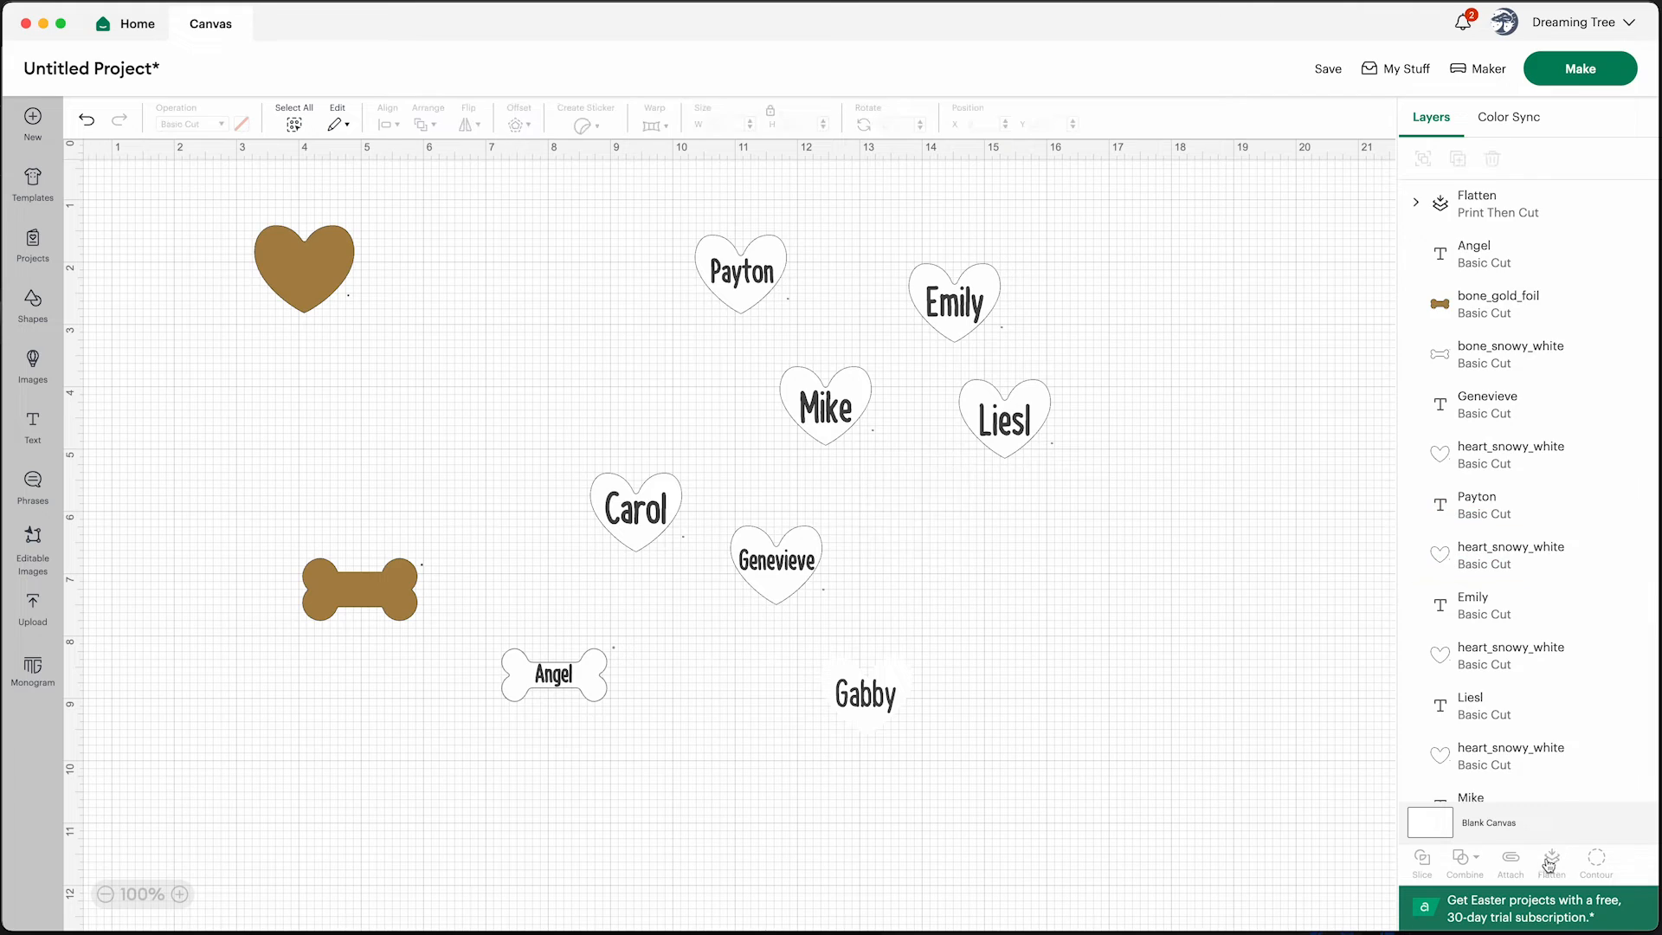
# Flatten the Liesl, Emily, Payton and Mike hearts each together with its name text
pyautogui.moveTo(941, 363); pyautogui.dragTo(1080, 476)
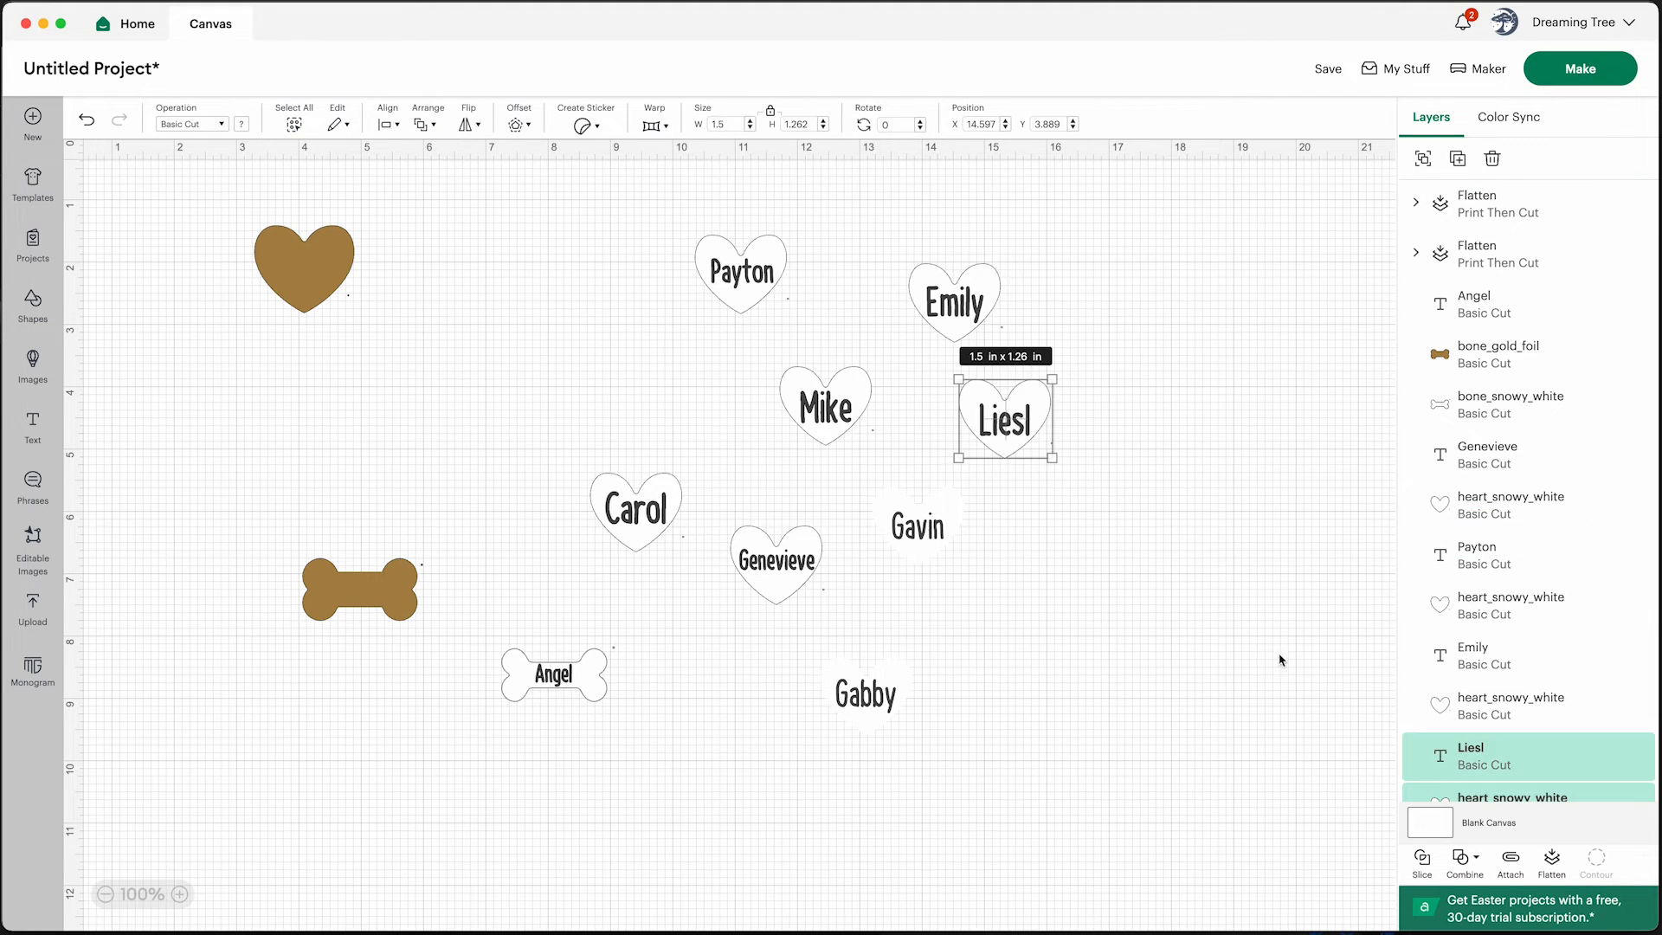
pyautogui.click(1552, 862)
pyautogui.moveTo(902, 251); pyautogui.dragTo(1030, 368)
pyautogui.click(1552, 862)
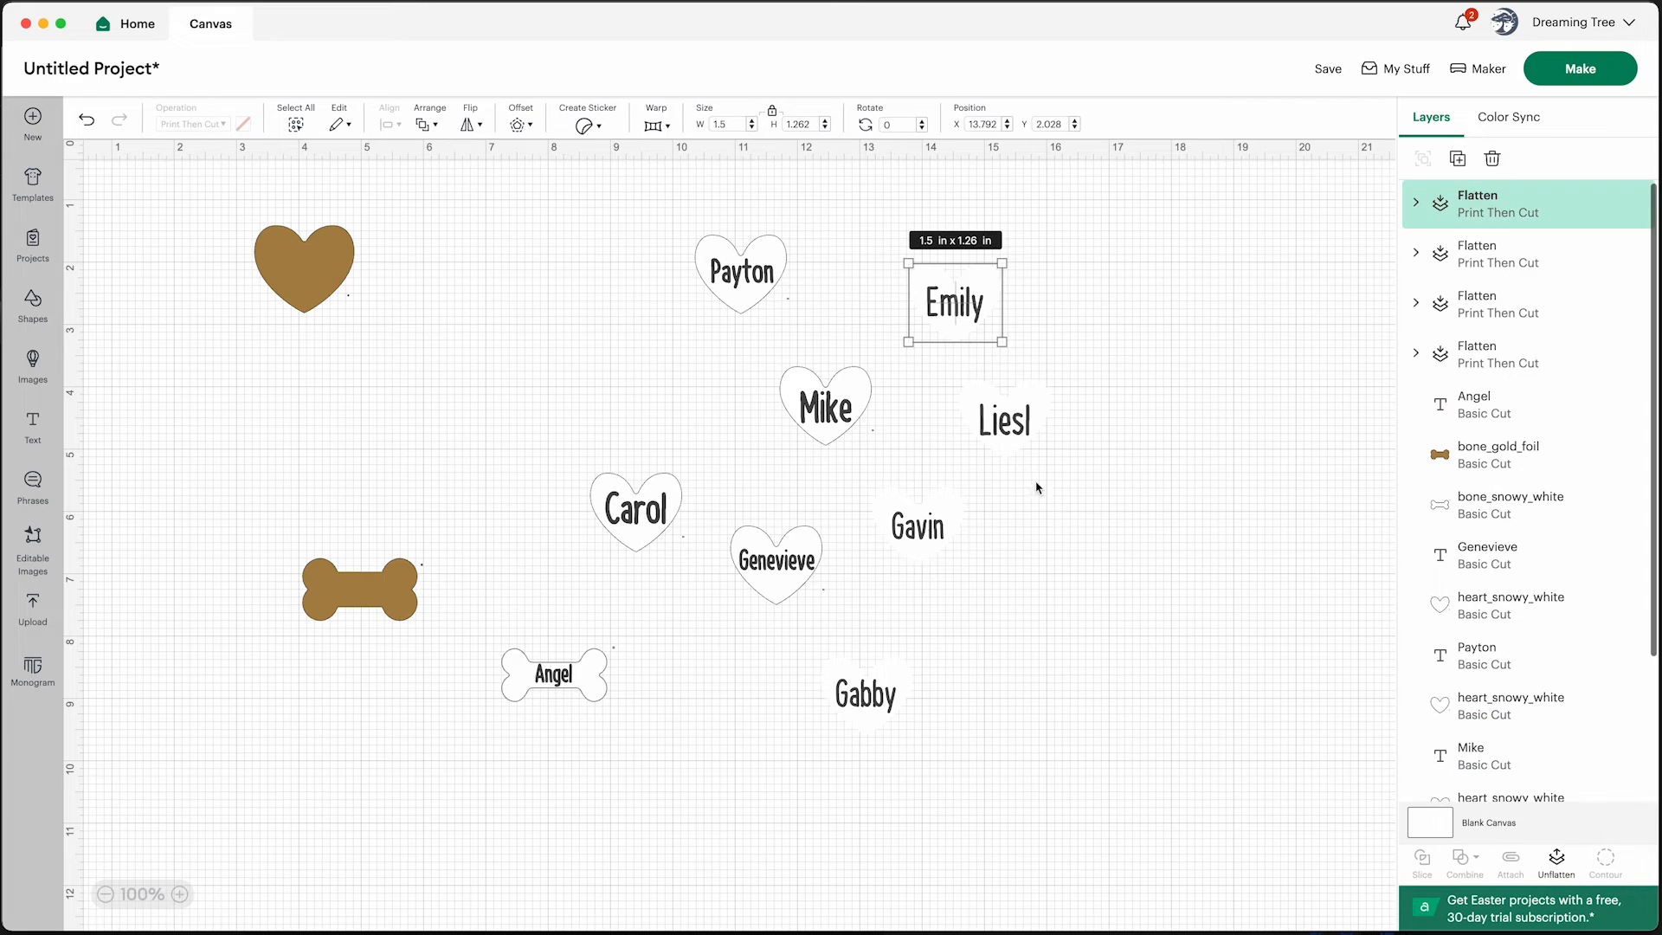
pyautogui.moveTo(674, 200); pyautogui.dragTo(900, 464)
pyautogui.click(1551, 862)
pyautogui.click(1563, 866)
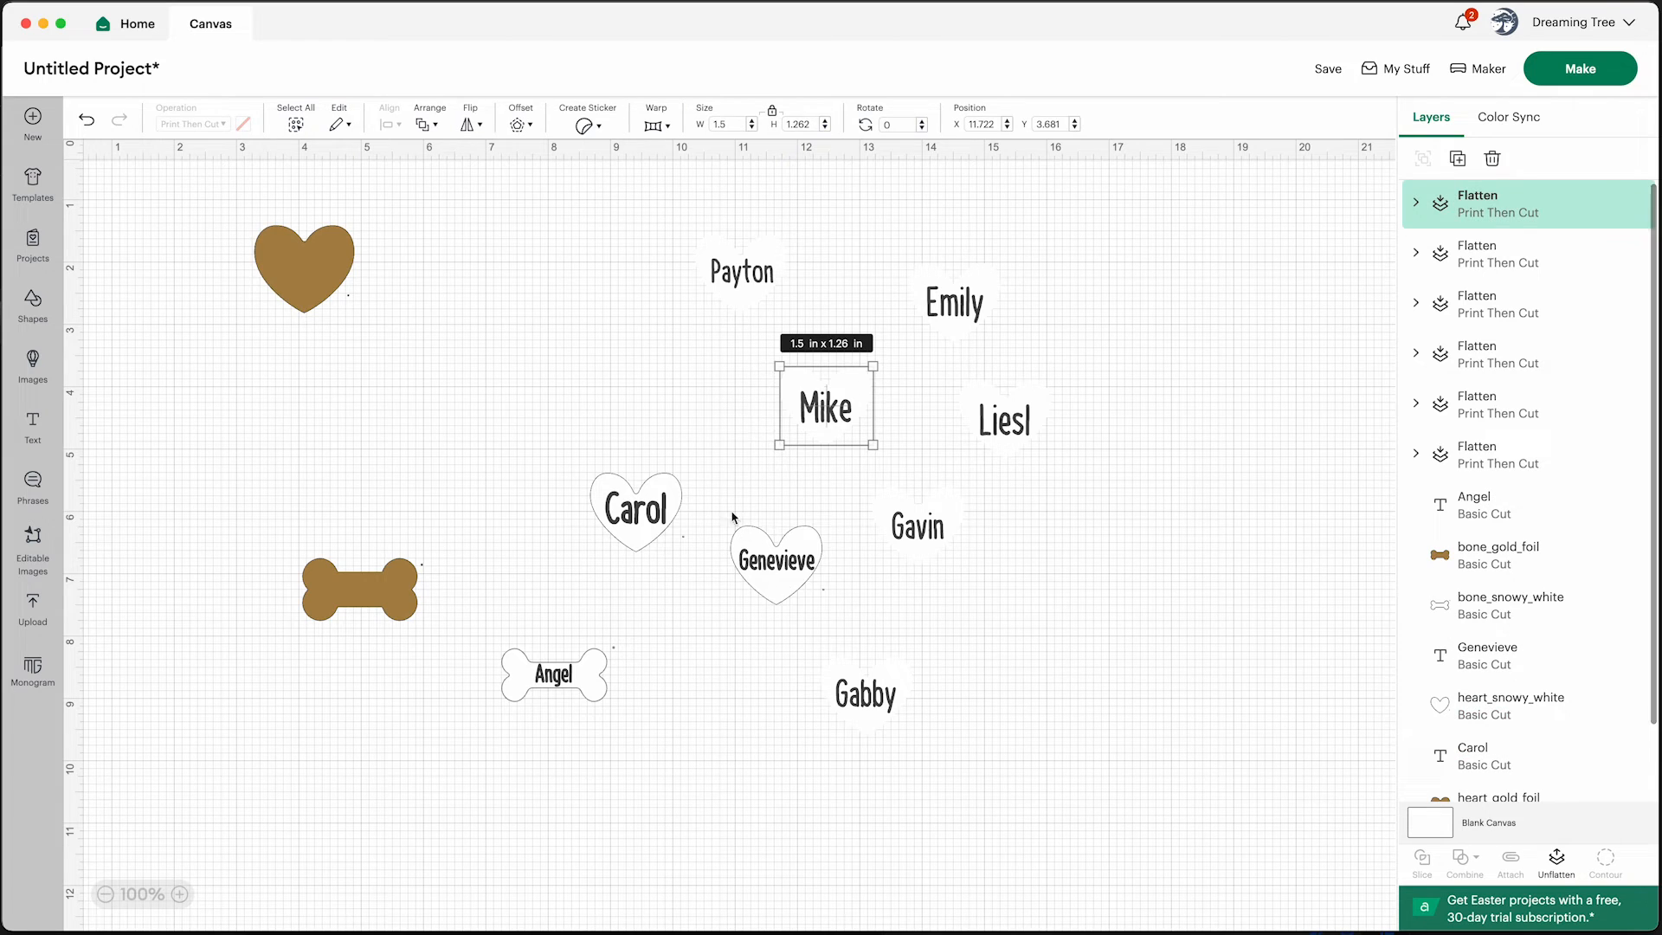
# Flatten the Genevieve and Carol hearts with their names and the white bone with the Angel text
pyautogui.moveTo(722, 504); pyautogui.dragTo(855, 620)
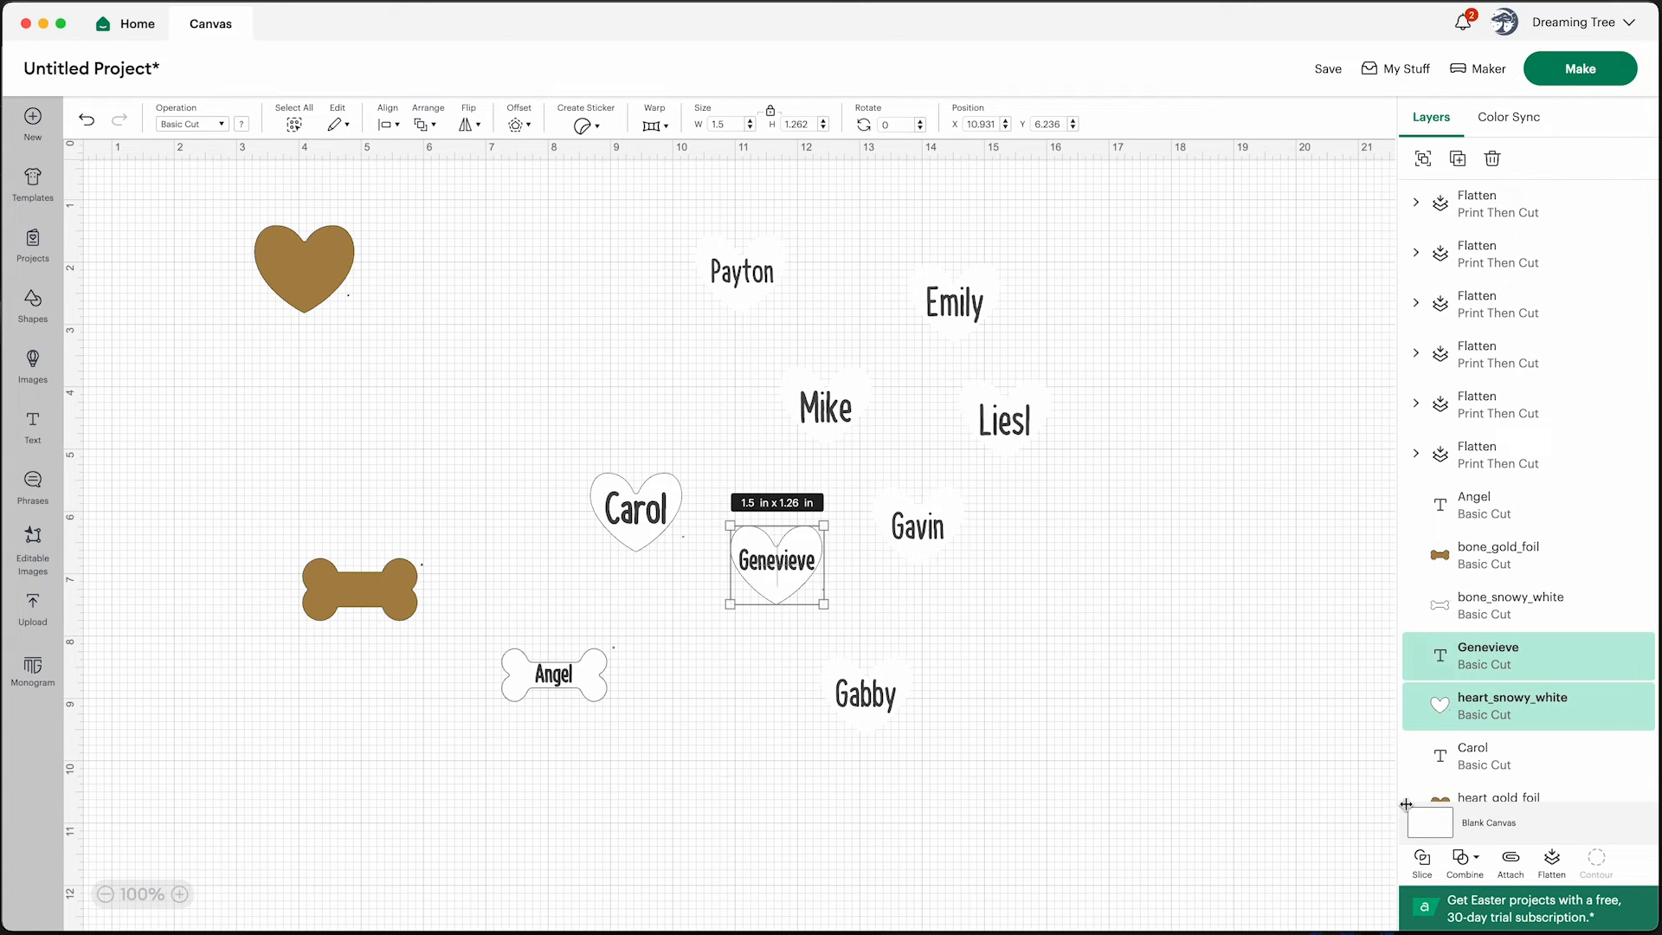
pyautogui.click(1549, 863)
pyautogui.moveTo(558, 446); pyautogui.dragTo(693, 569)
pyautogui.click(1549, 861)
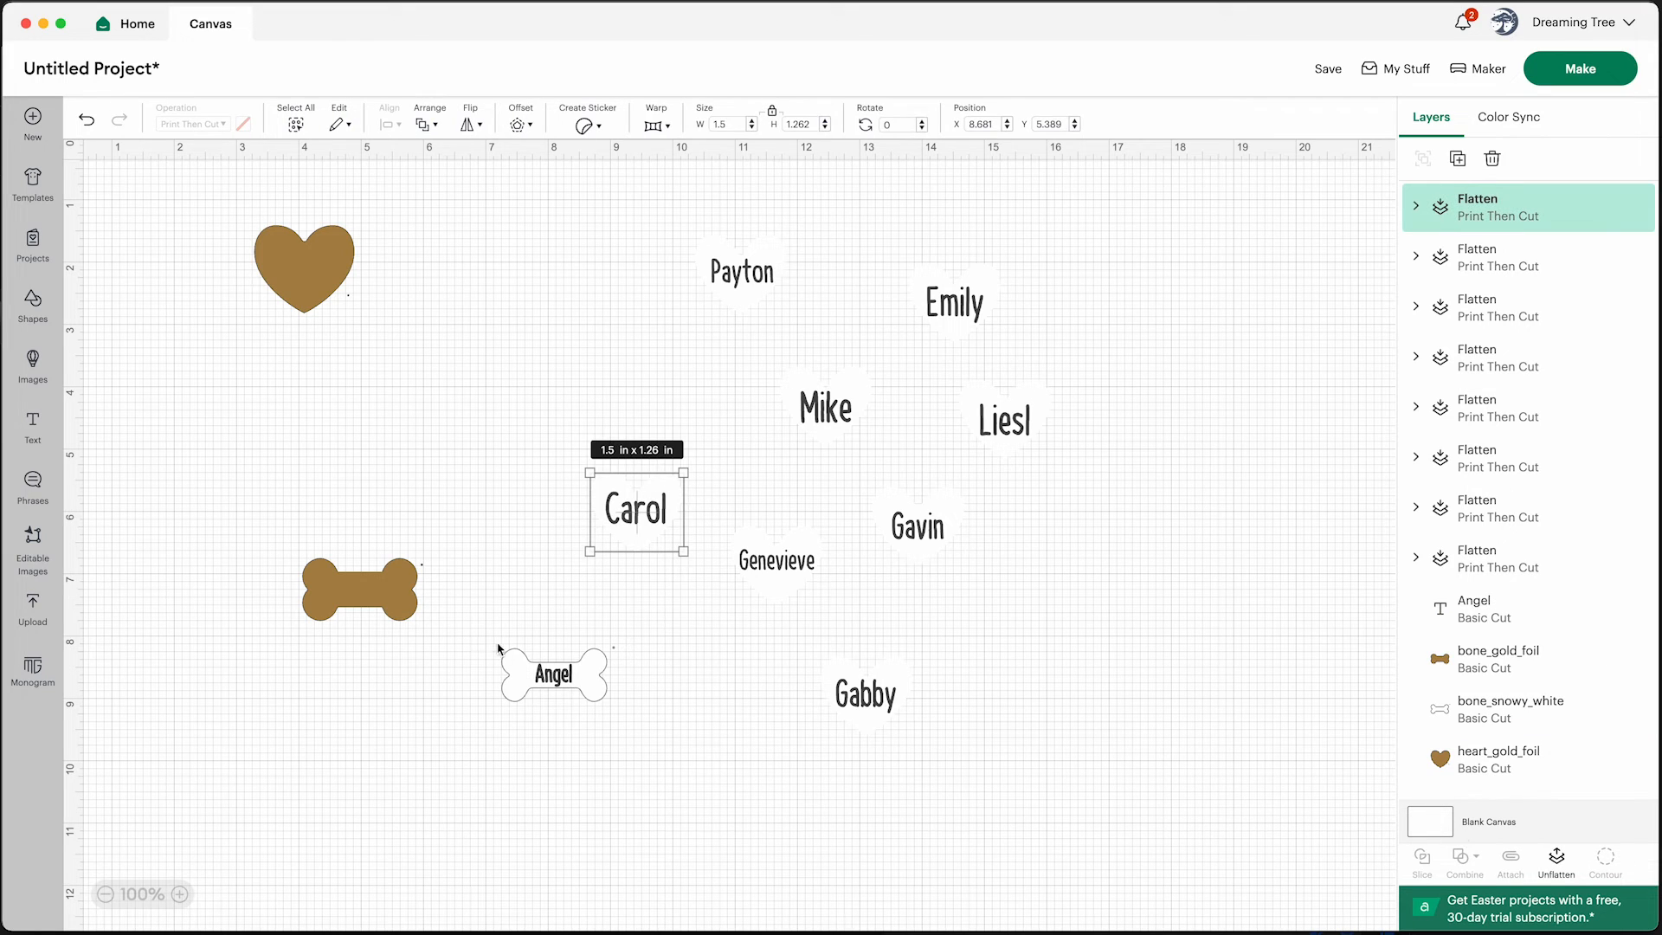
pyautogui.moveTo(489, 621); pyautogui.dragTo(666, 723)
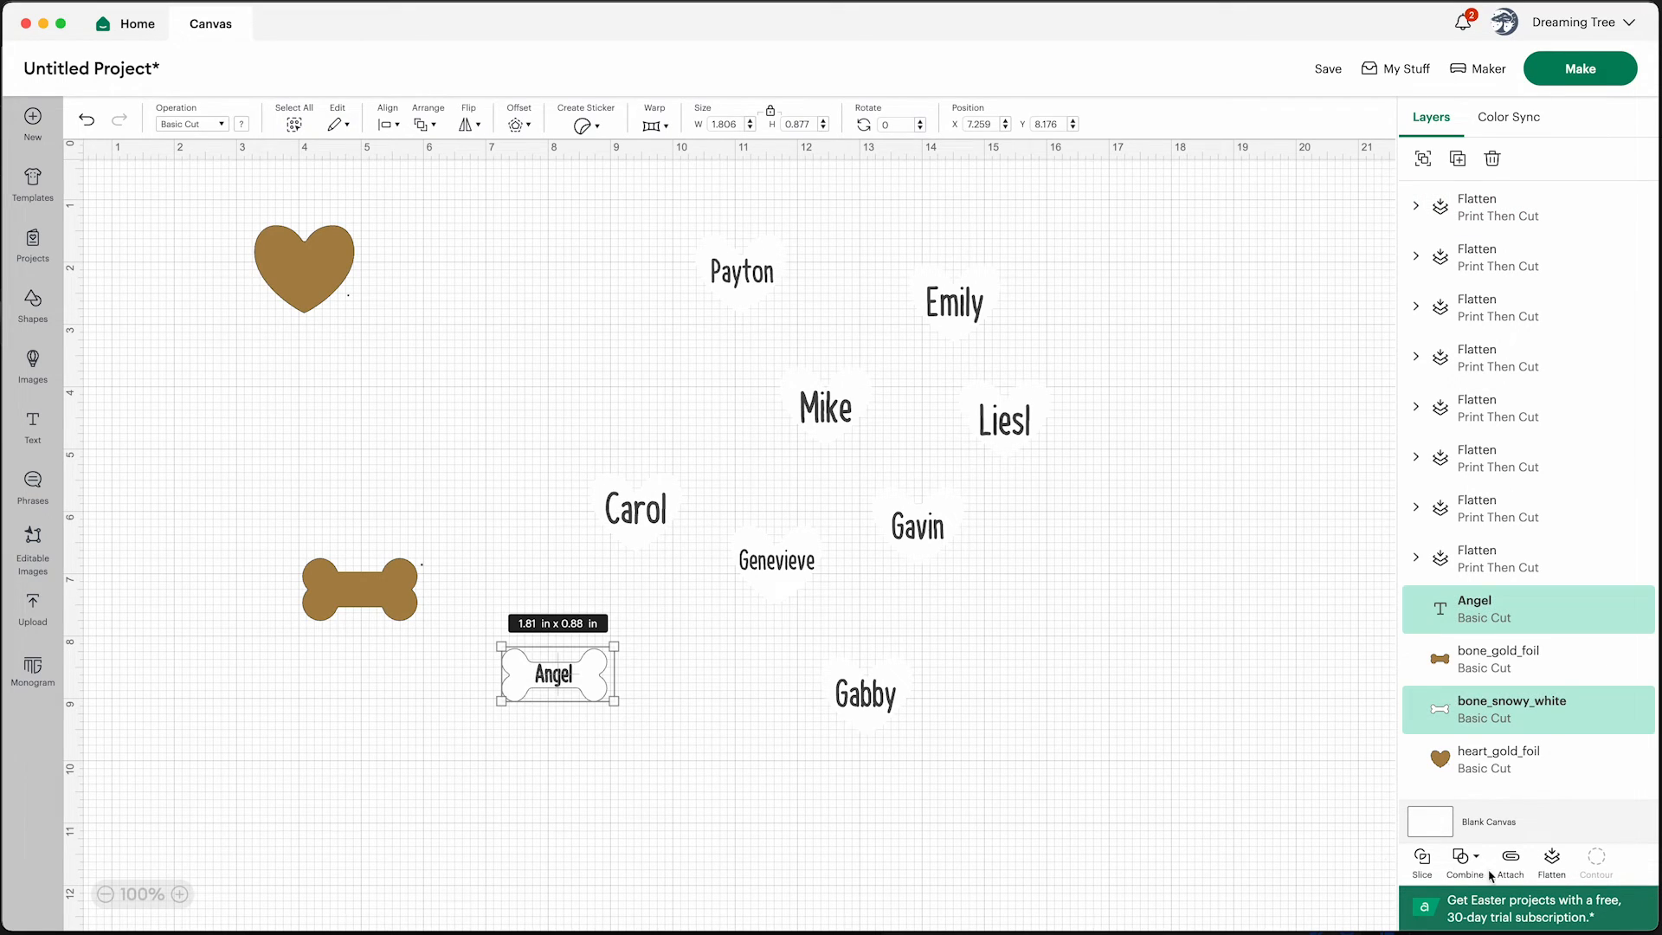
pyautogui.click(1551, 861)
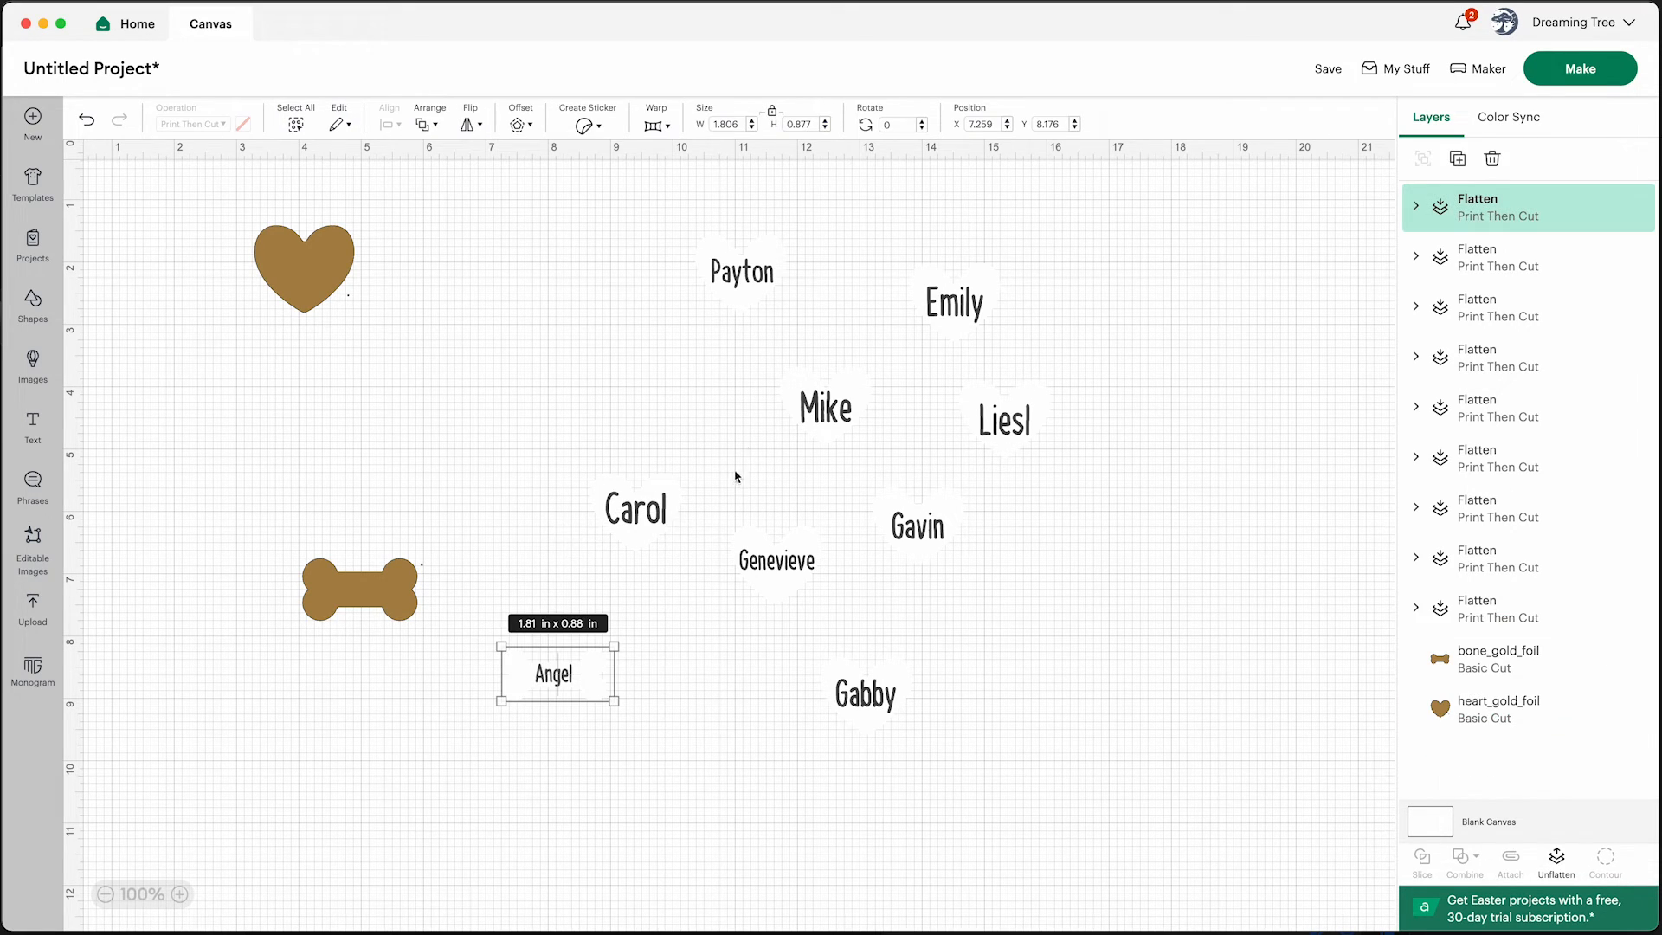
# Inspect each flattened name heart and the Angel bone by selecting them one at a time
pyautogui.click(740, 284)
pyautogui.click(970, 331)
pyautogui.click(1009, 424)
pyautogui.click(855, 420)
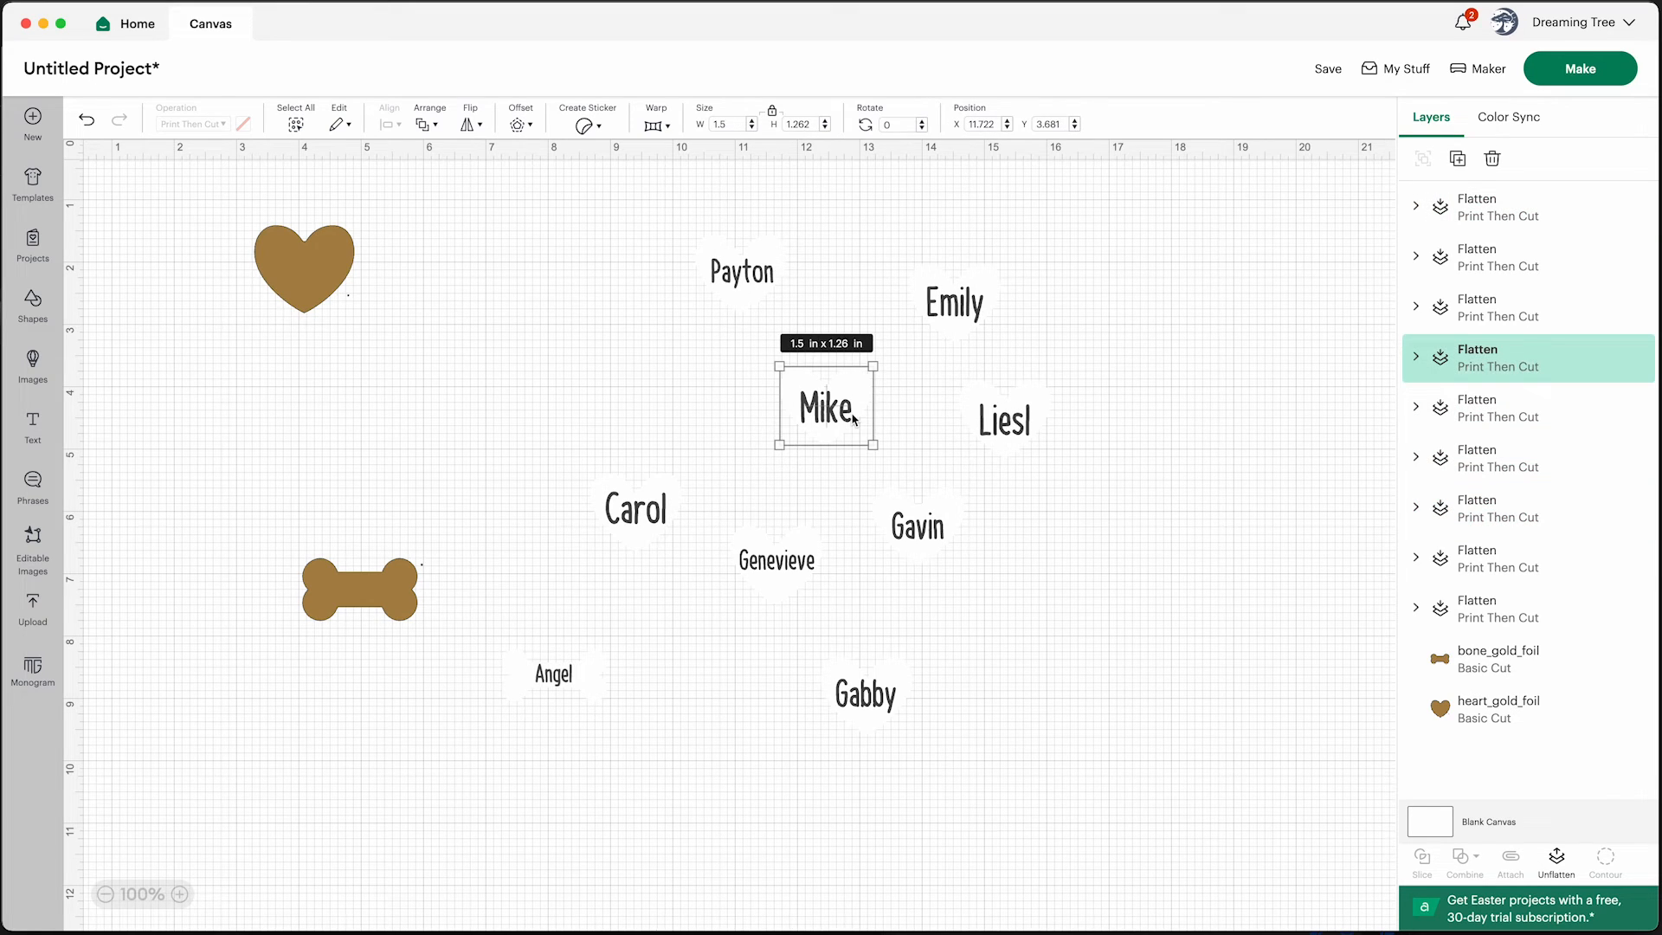
pyautogui.click(917, 522)
pyautogui.click(769, 561)
pyautogui.click(861, 692)
pyautogui.click(640, 518)
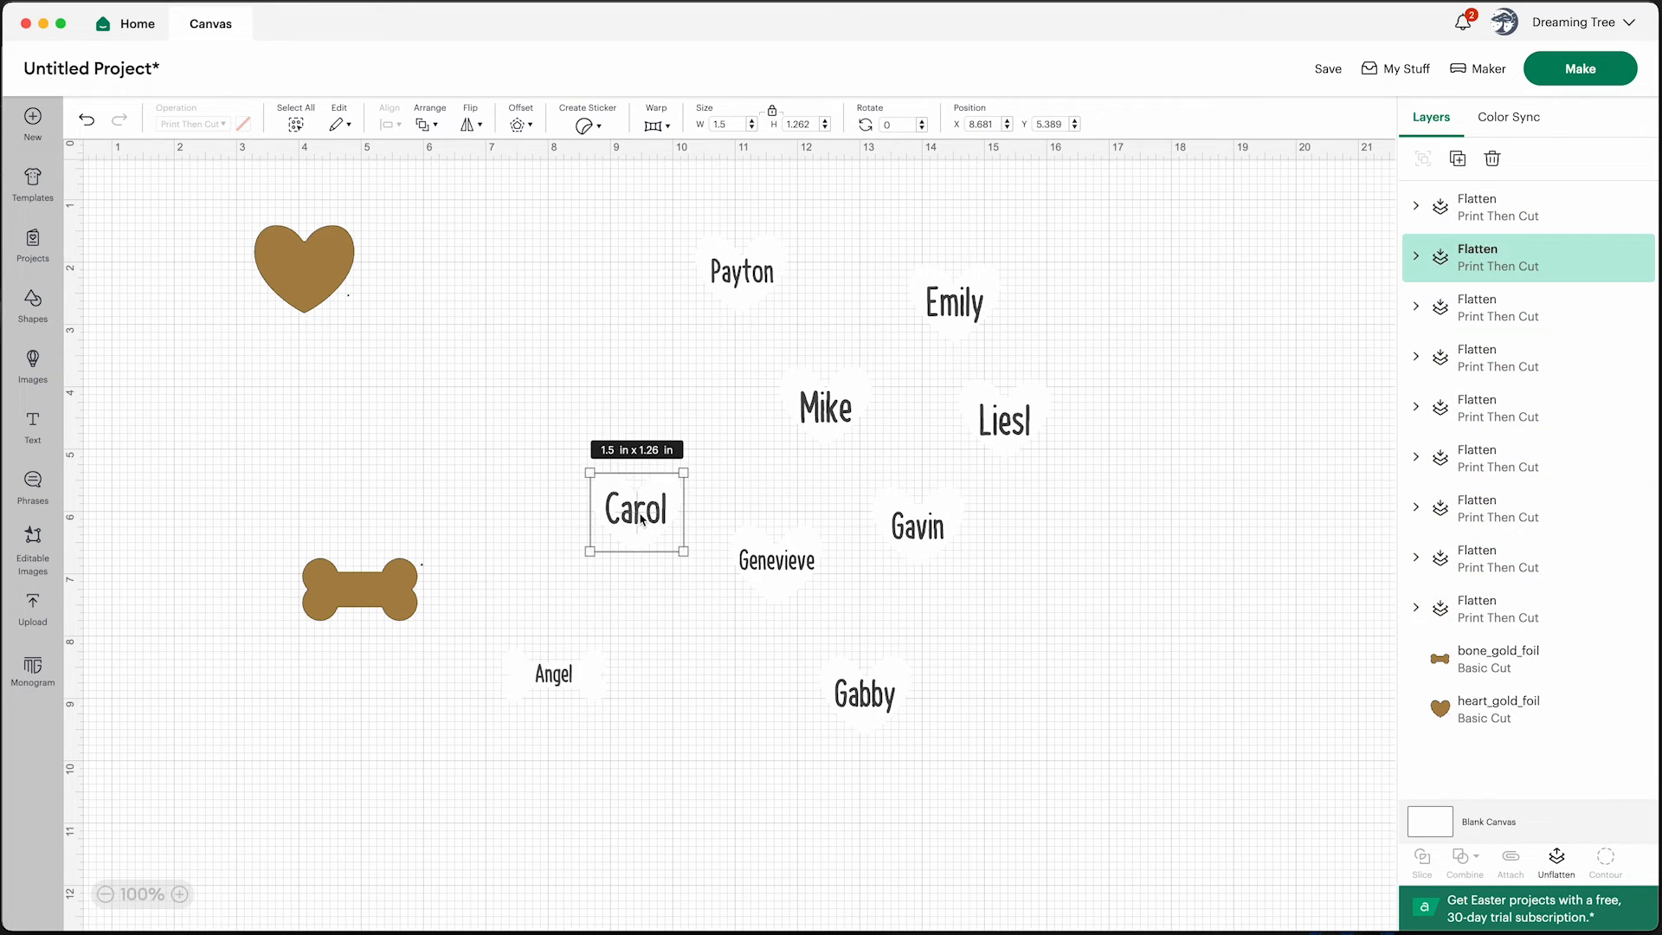
# Copy the gold foil heart and paste seven copies of it onto the canvas
pyautogui.click(310, 274)
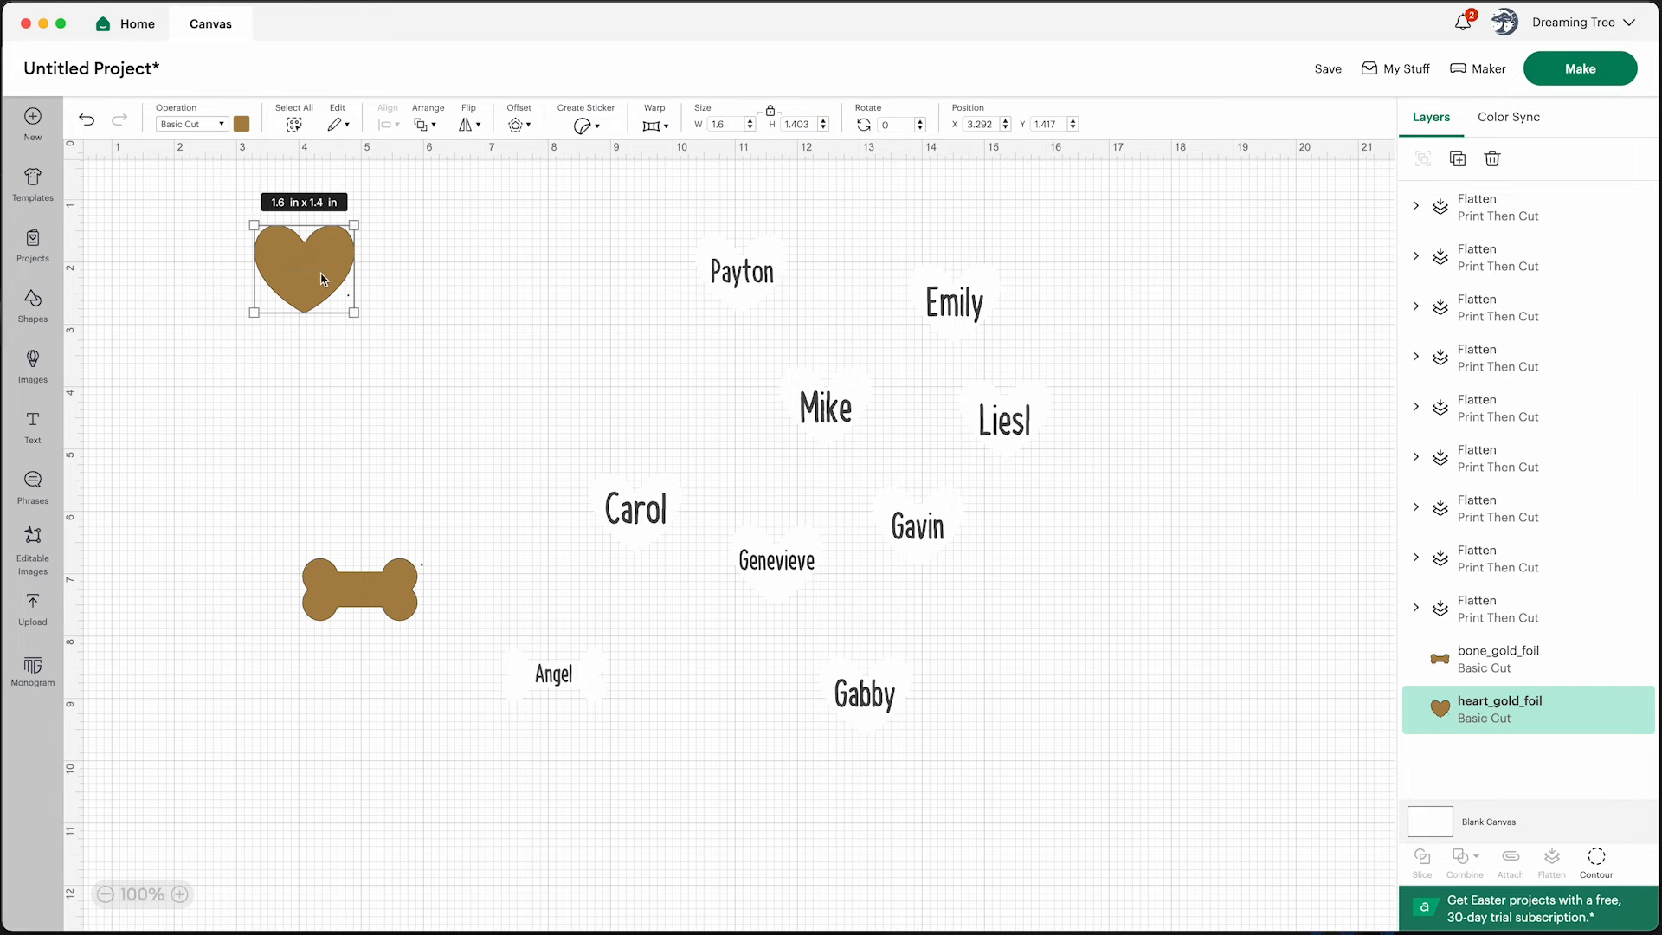
pyautogui.rightClick(321, 278)
pyautogui.click(359, 408)
pyautogui.rightClick(432, 283)
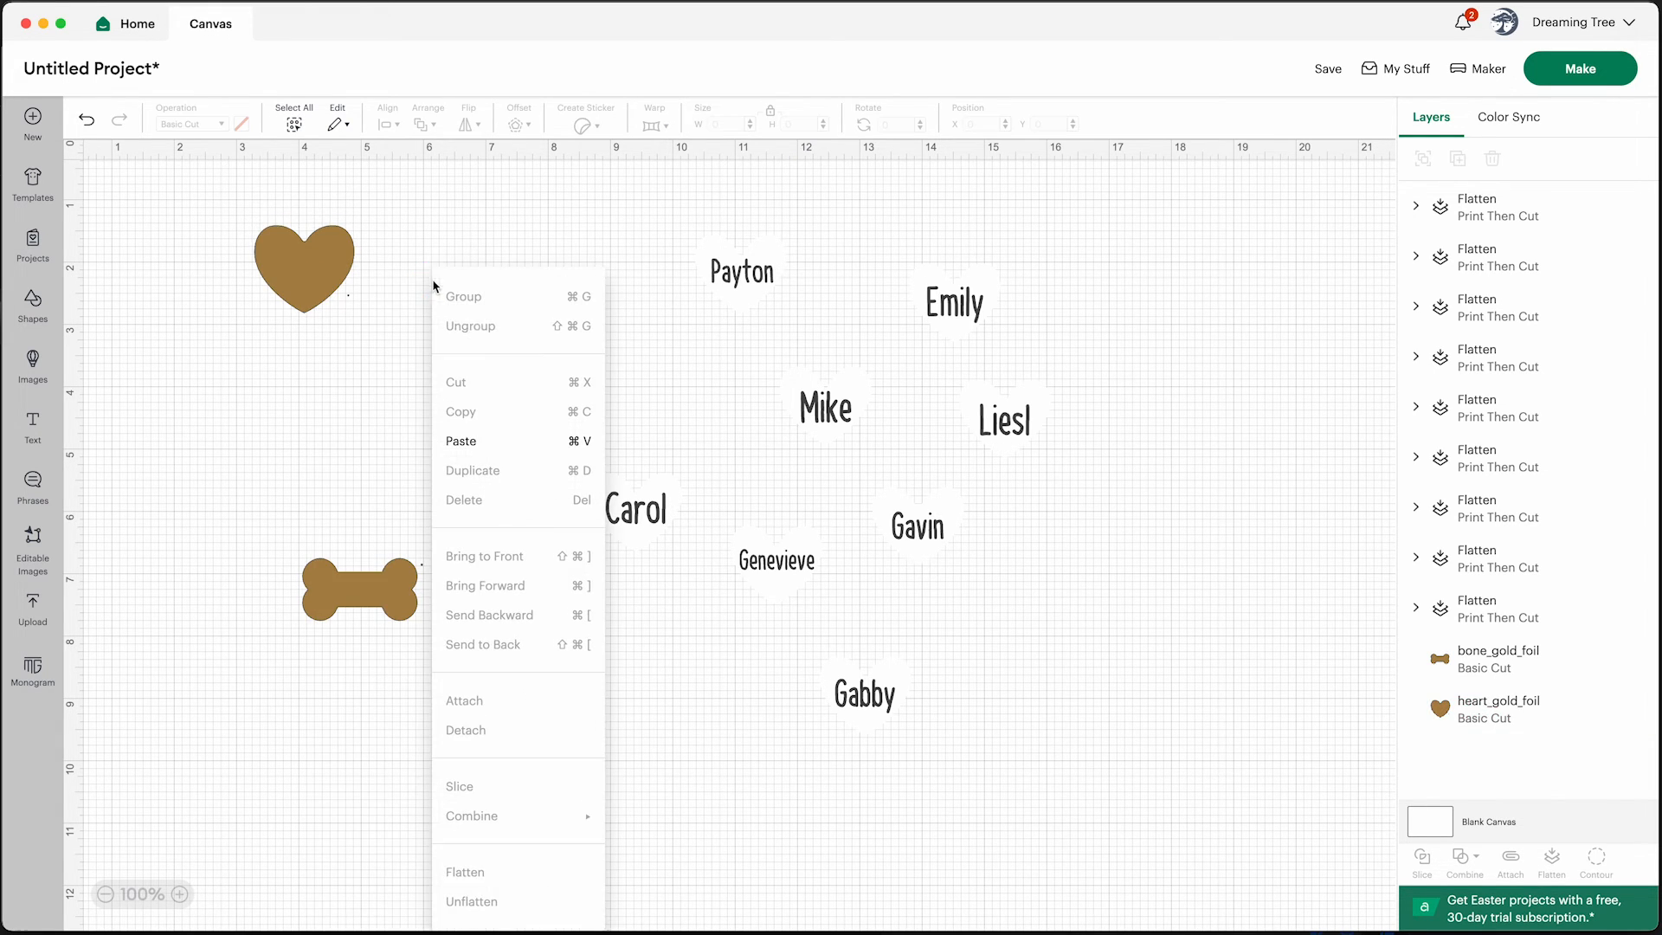
pyautogui.click(479, 437)
pyautogui.press('super+v')
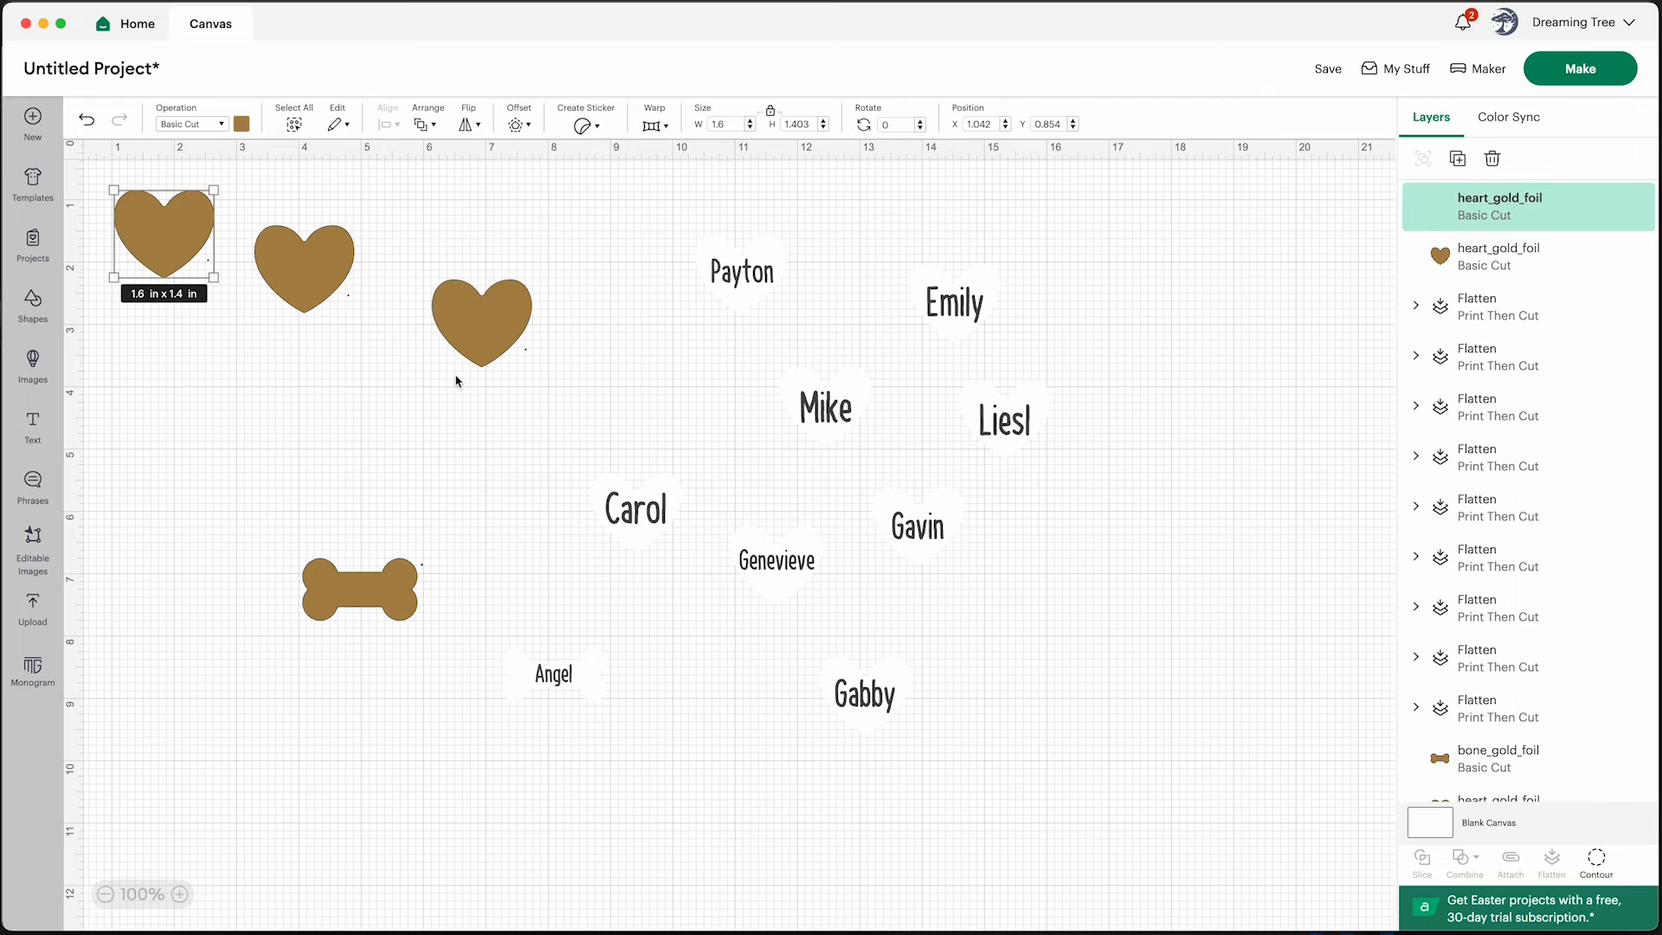
pyautogui.press('super+v')
pyautogui.press('super+v')
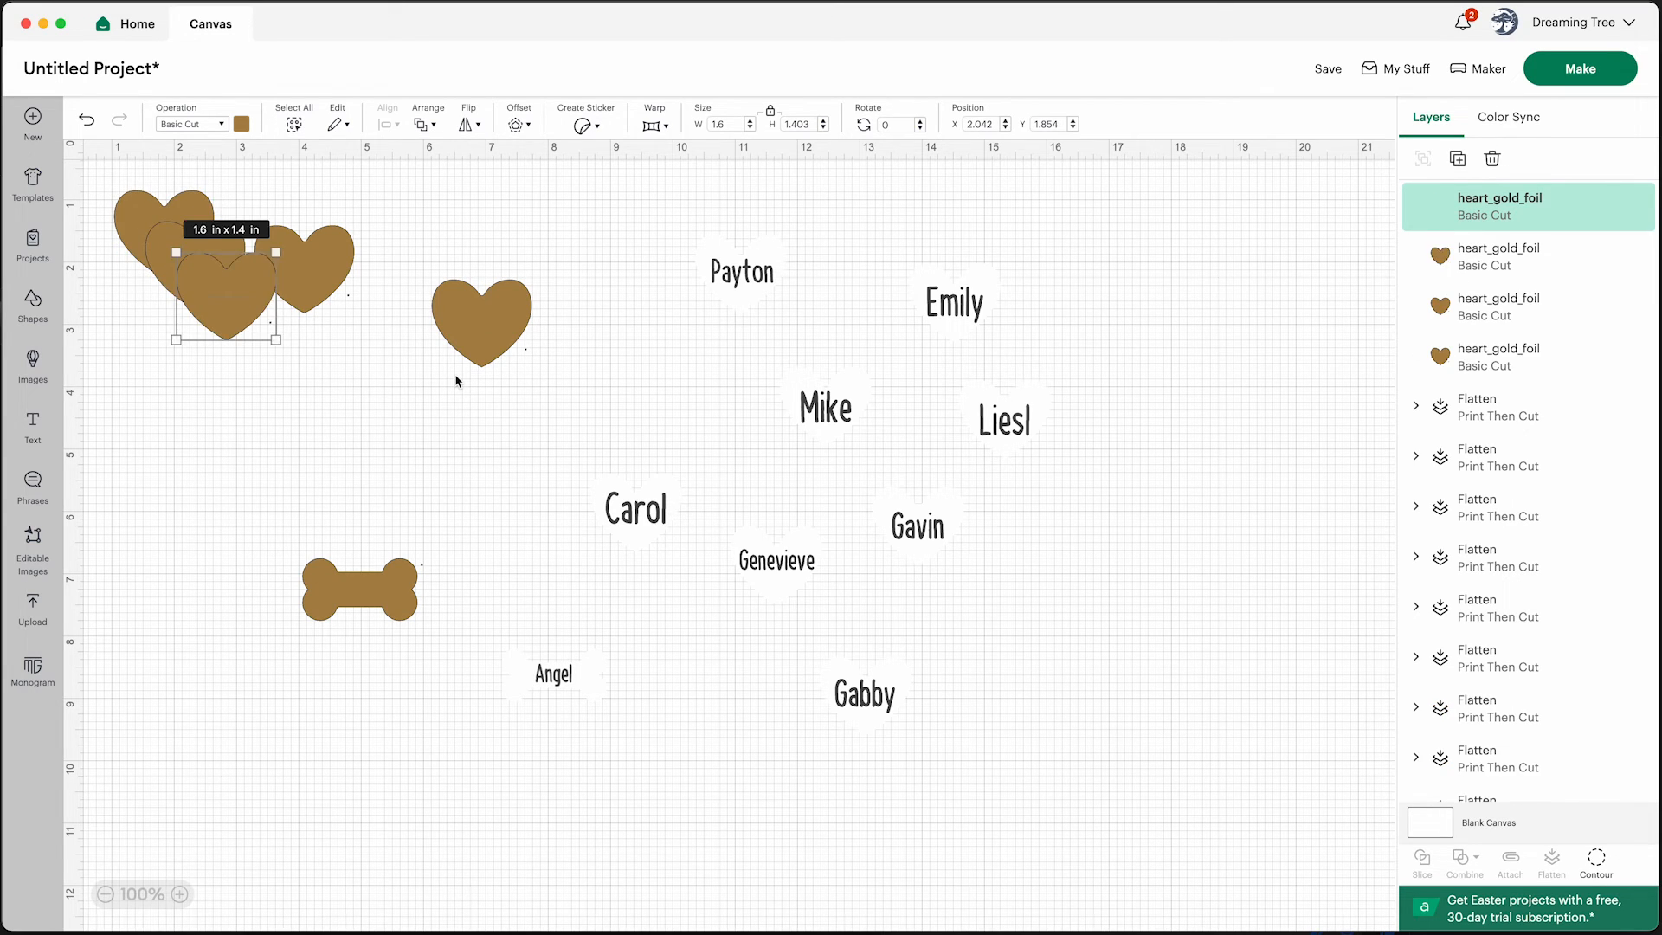
pyautogui.press('super+v')
pyautogui.press('super+v')
pyautogui.press('super+v')
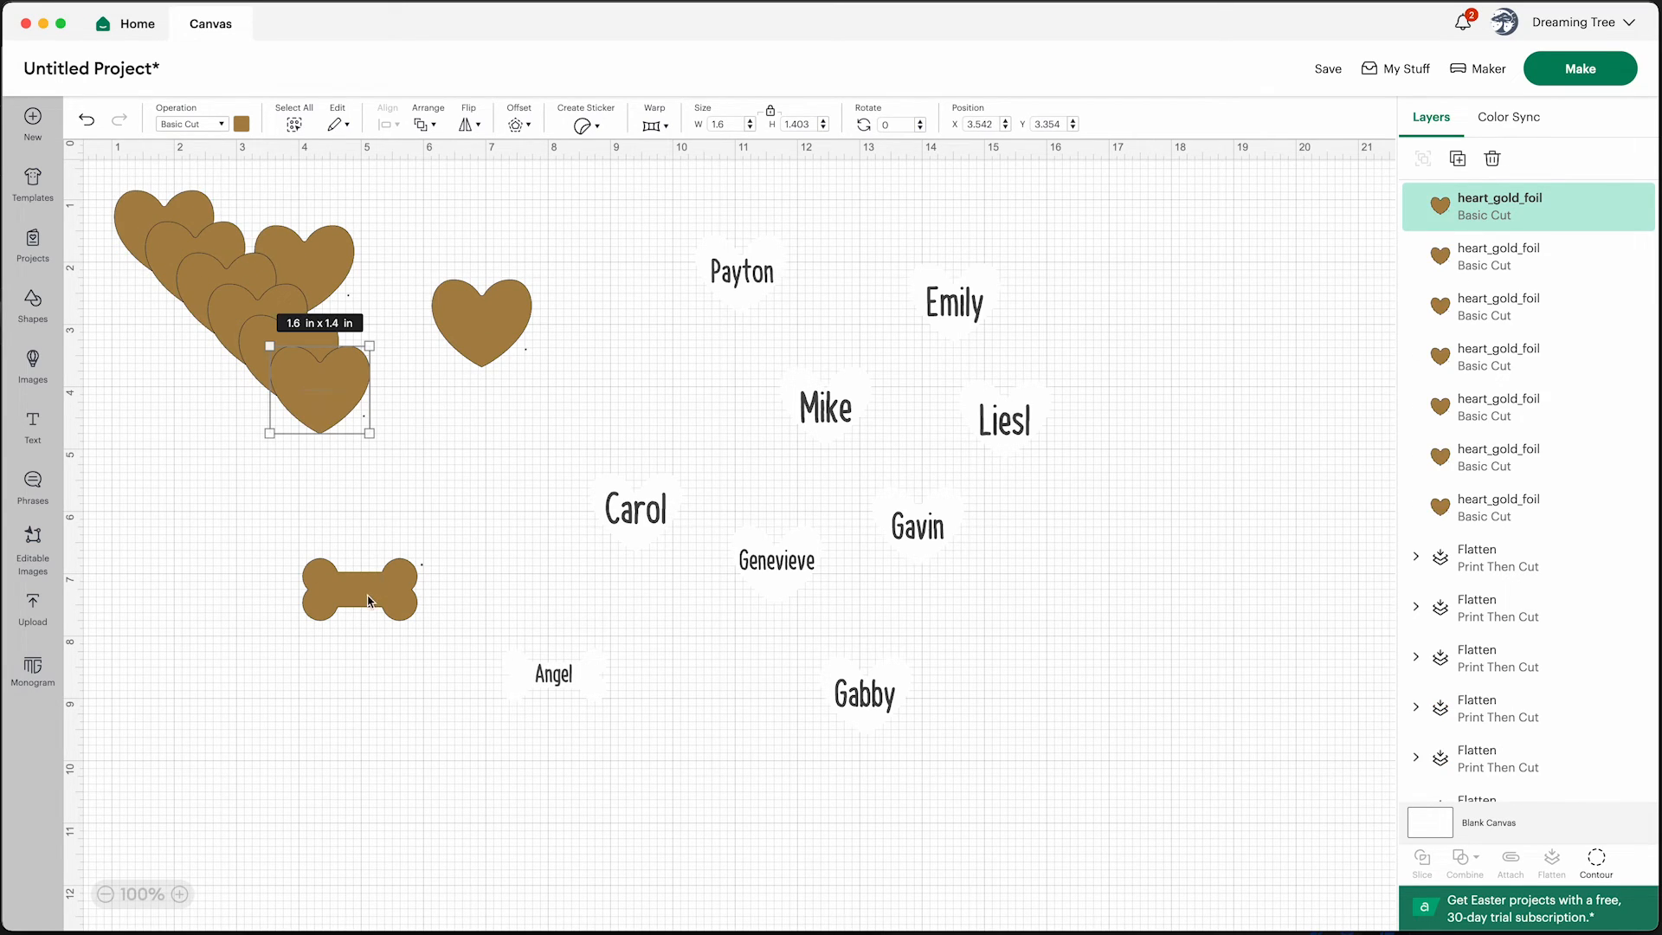
# Send the project to Make, set the Print Then Cut material size to 8.5 in x 11 in, and continue
pyautogui.click(368, 600)
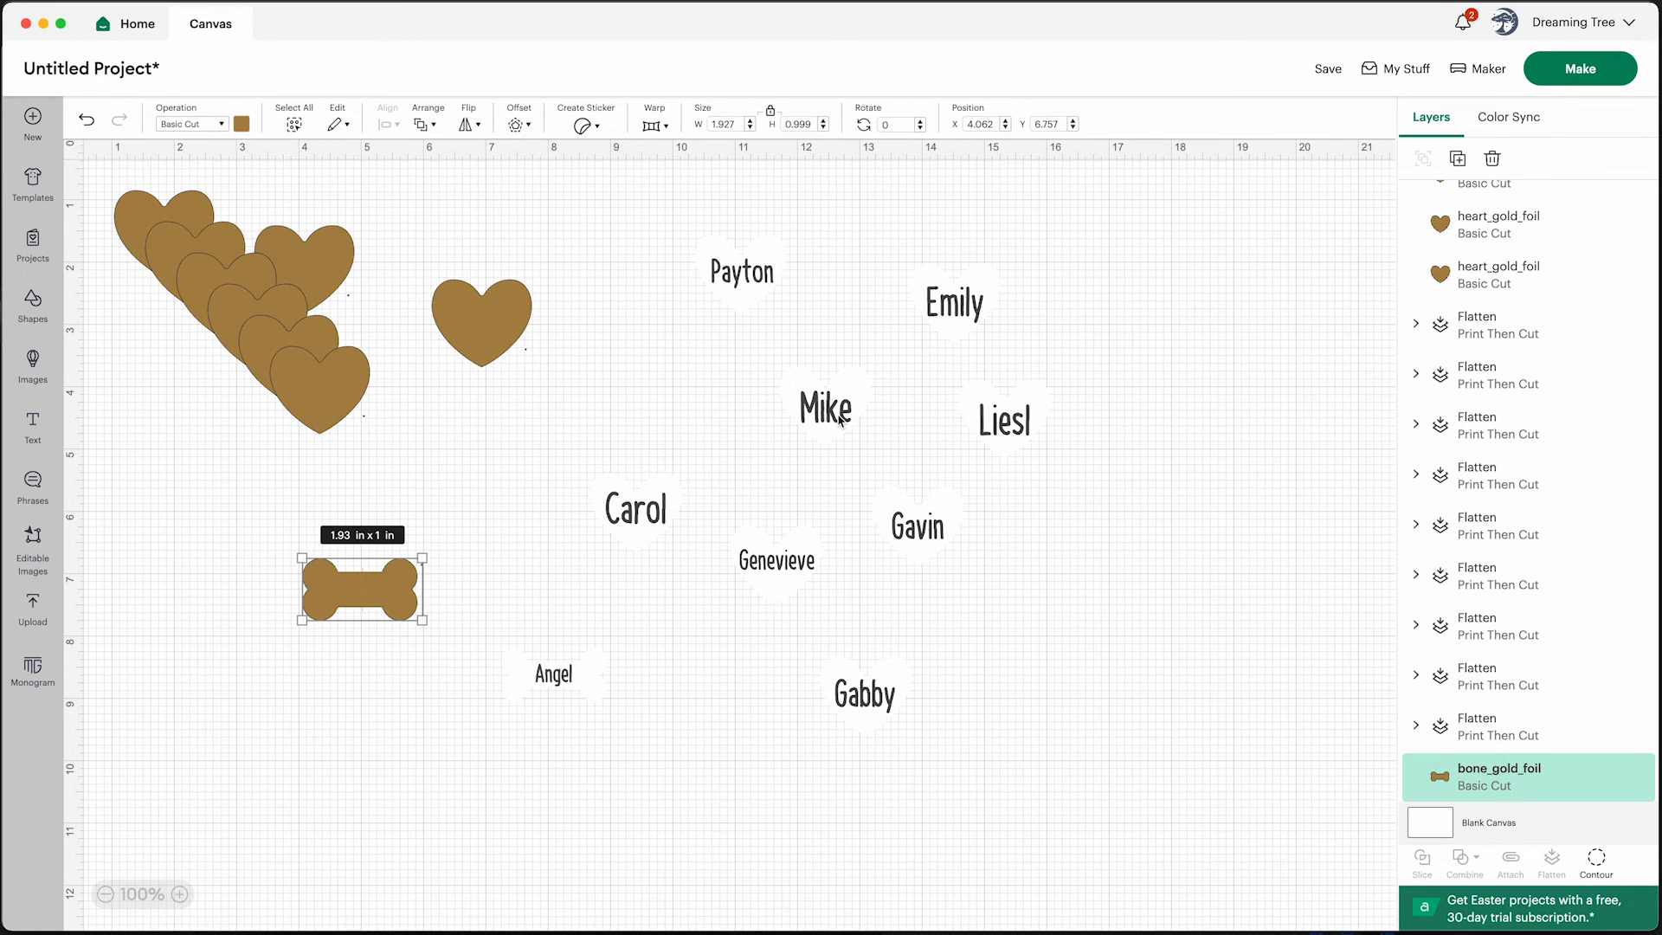
pyautogui.click(1593, 71)
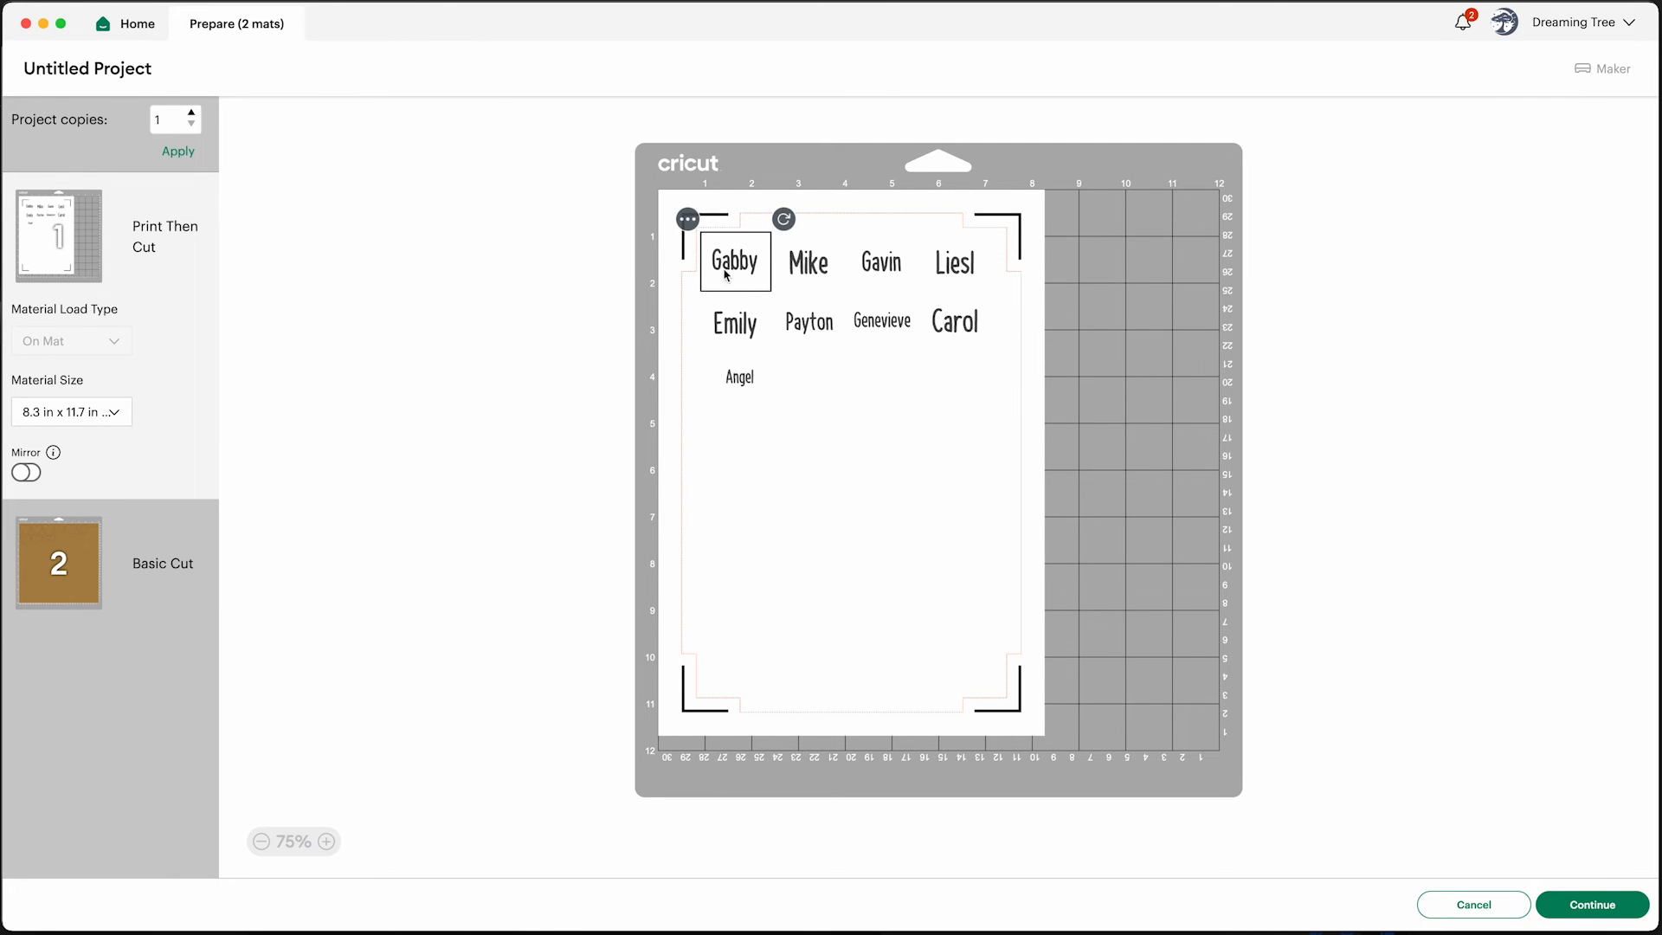
pyautogui.click(114, 412)
pyautogui.click(90, 472)
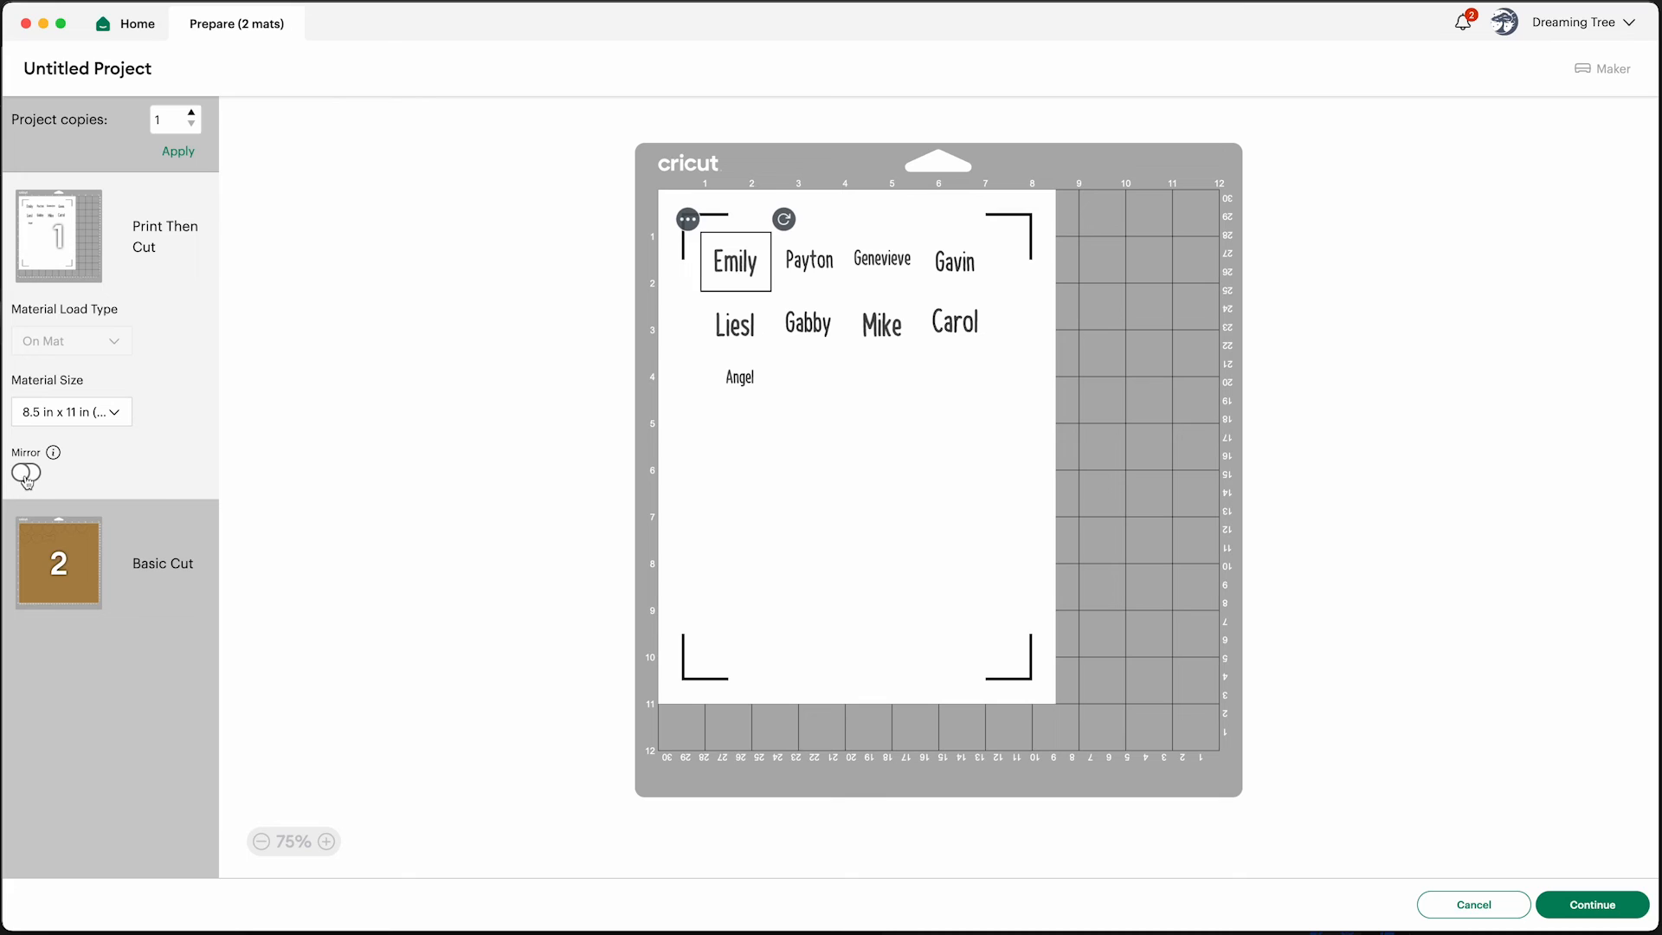
pyautogui.click(1592, 905)
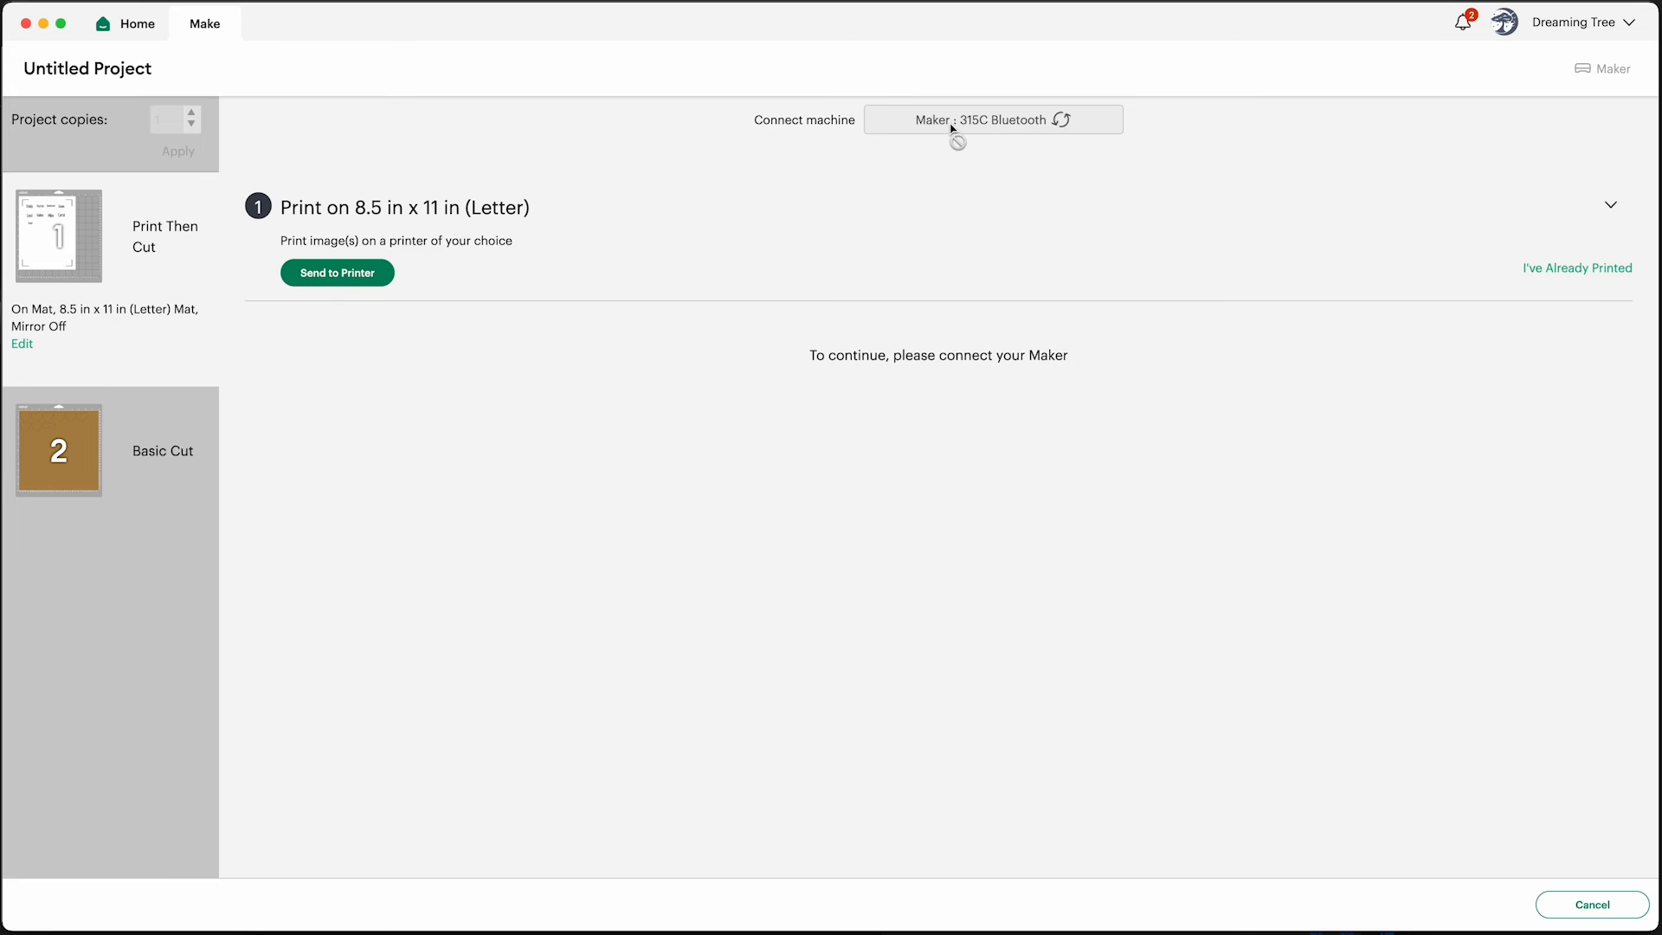
# Open print setup for the Print Then Cut mat, turn Add Bleed off and Use System Dialog on, and print
pyautogui.click(344, 279)
pyautogui.click(1111, 329)
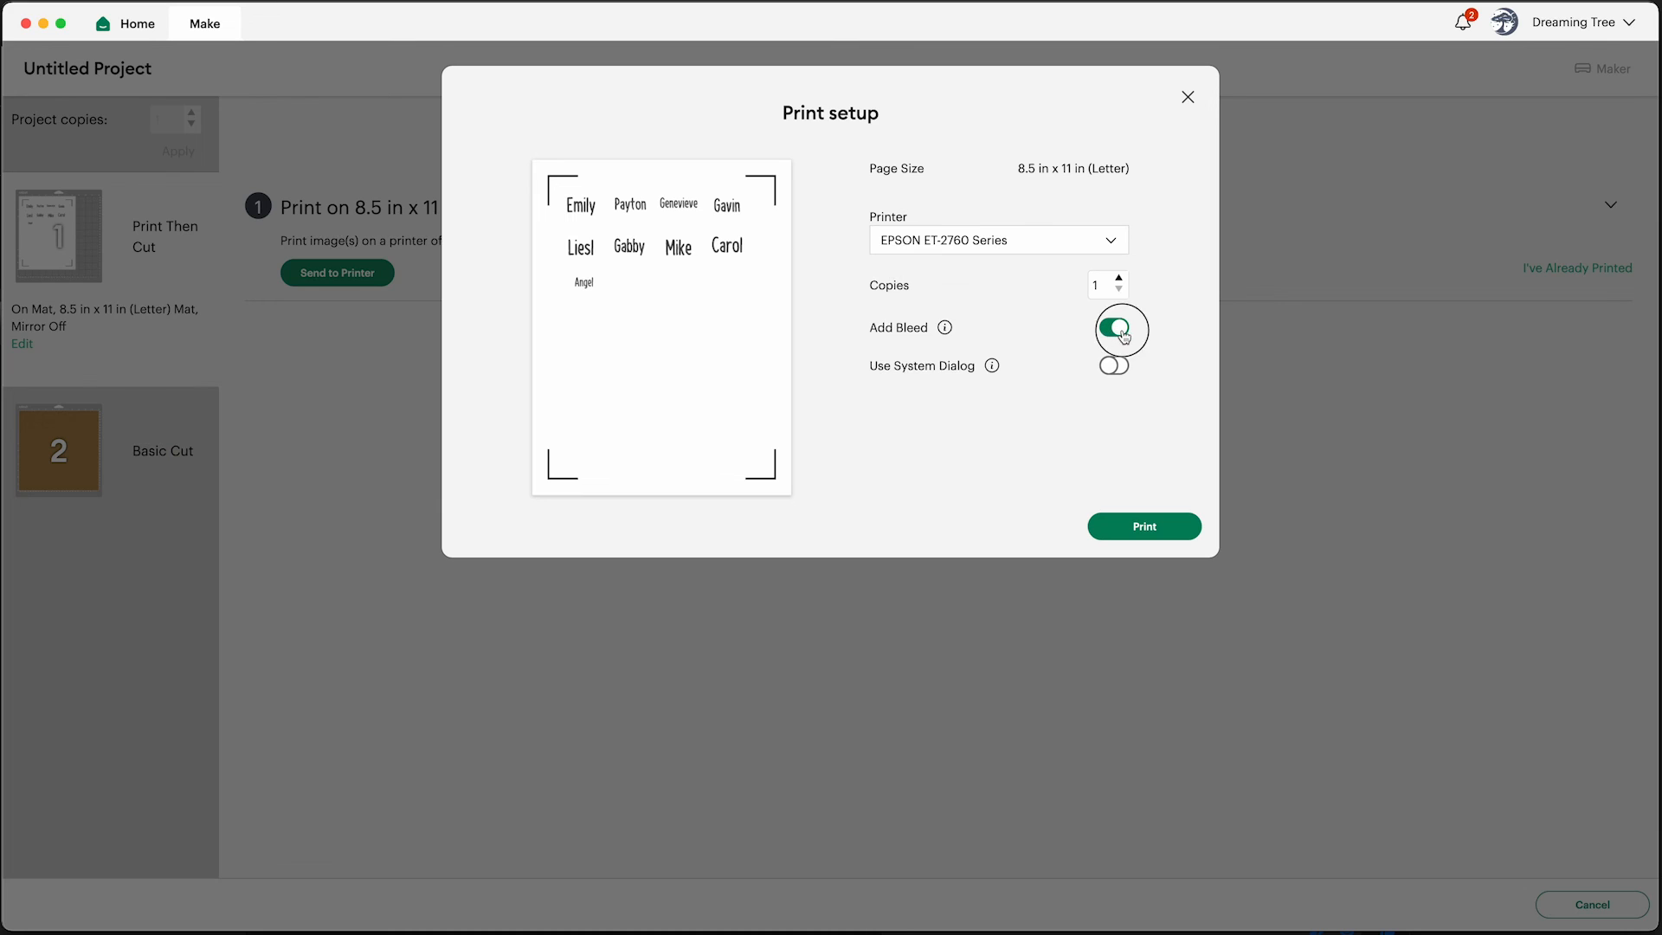
pyautogui.click(1116, 373)
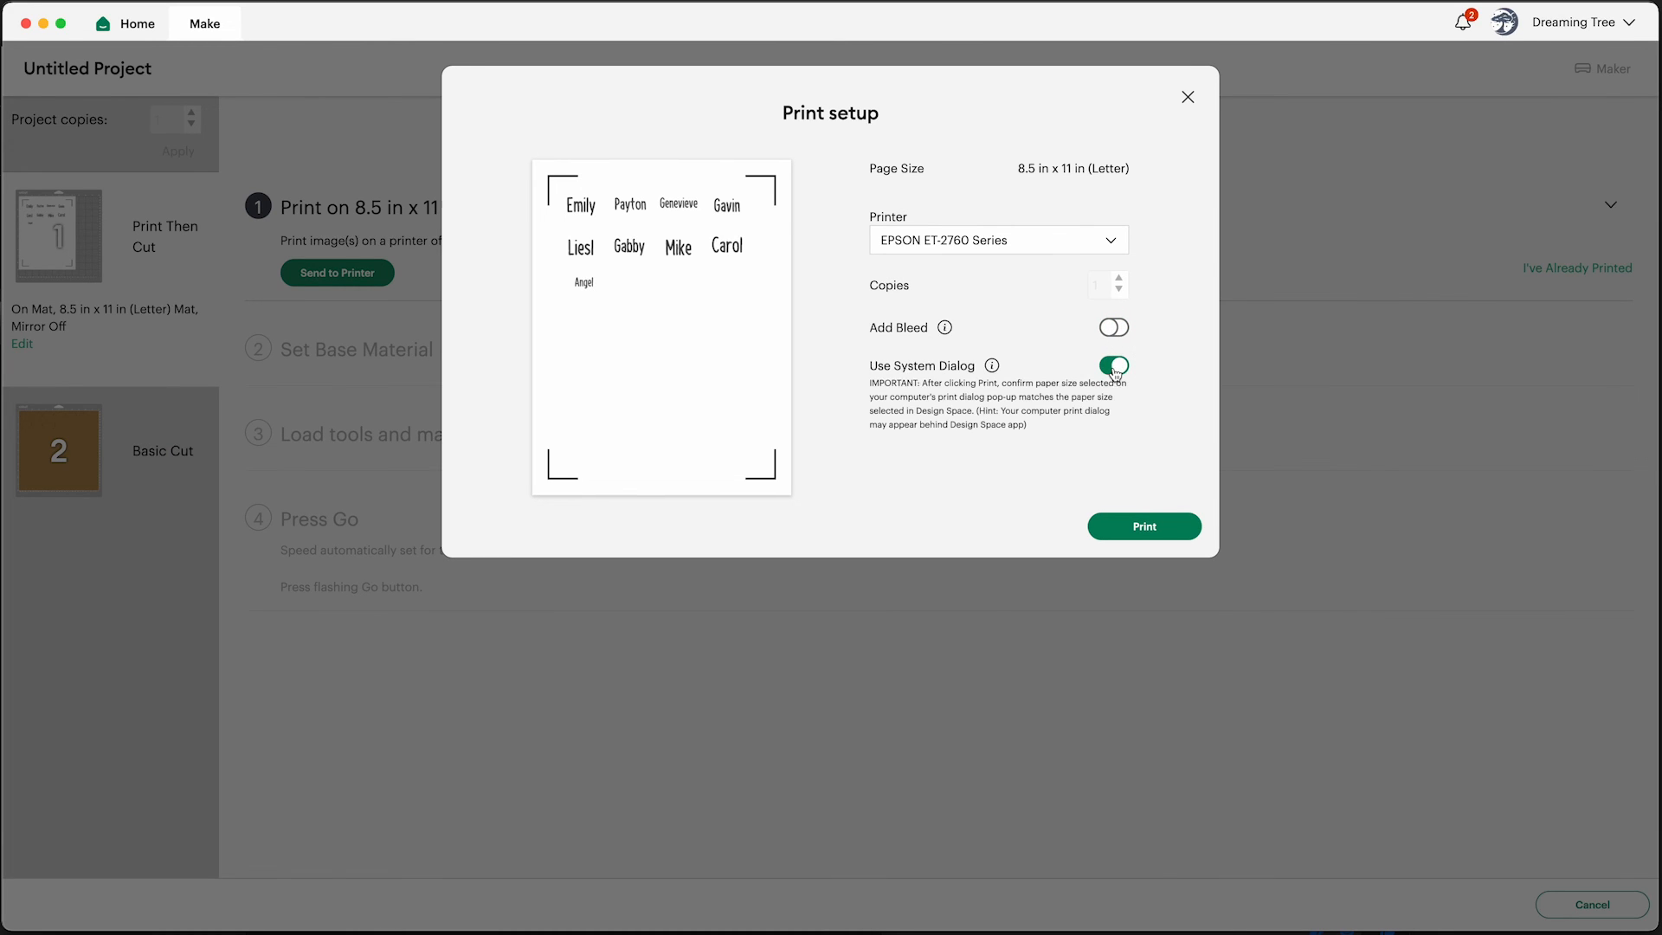
pyautogui.click(1156, 527)
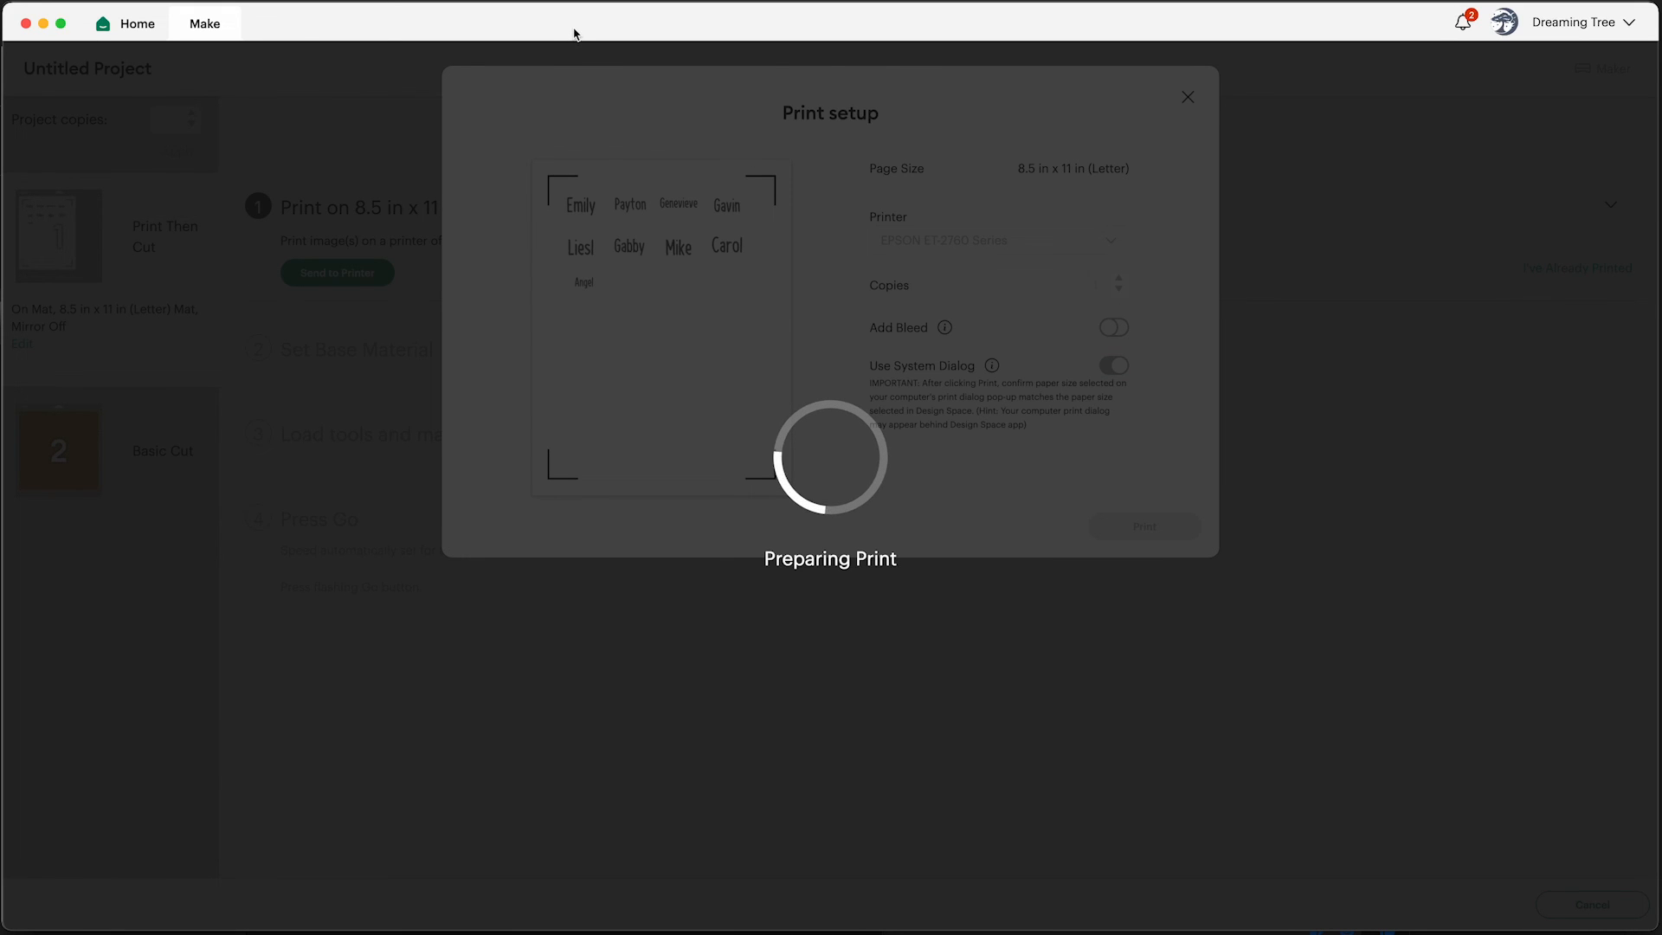
# Expand the Media & Quality options in the system print dialog
pyautogui.moveTo(574, 34); pyautogui.dragTo(866, 34)
pyautogui.moveTo(876, 97); pyautogui.dragTo(1352, 271)
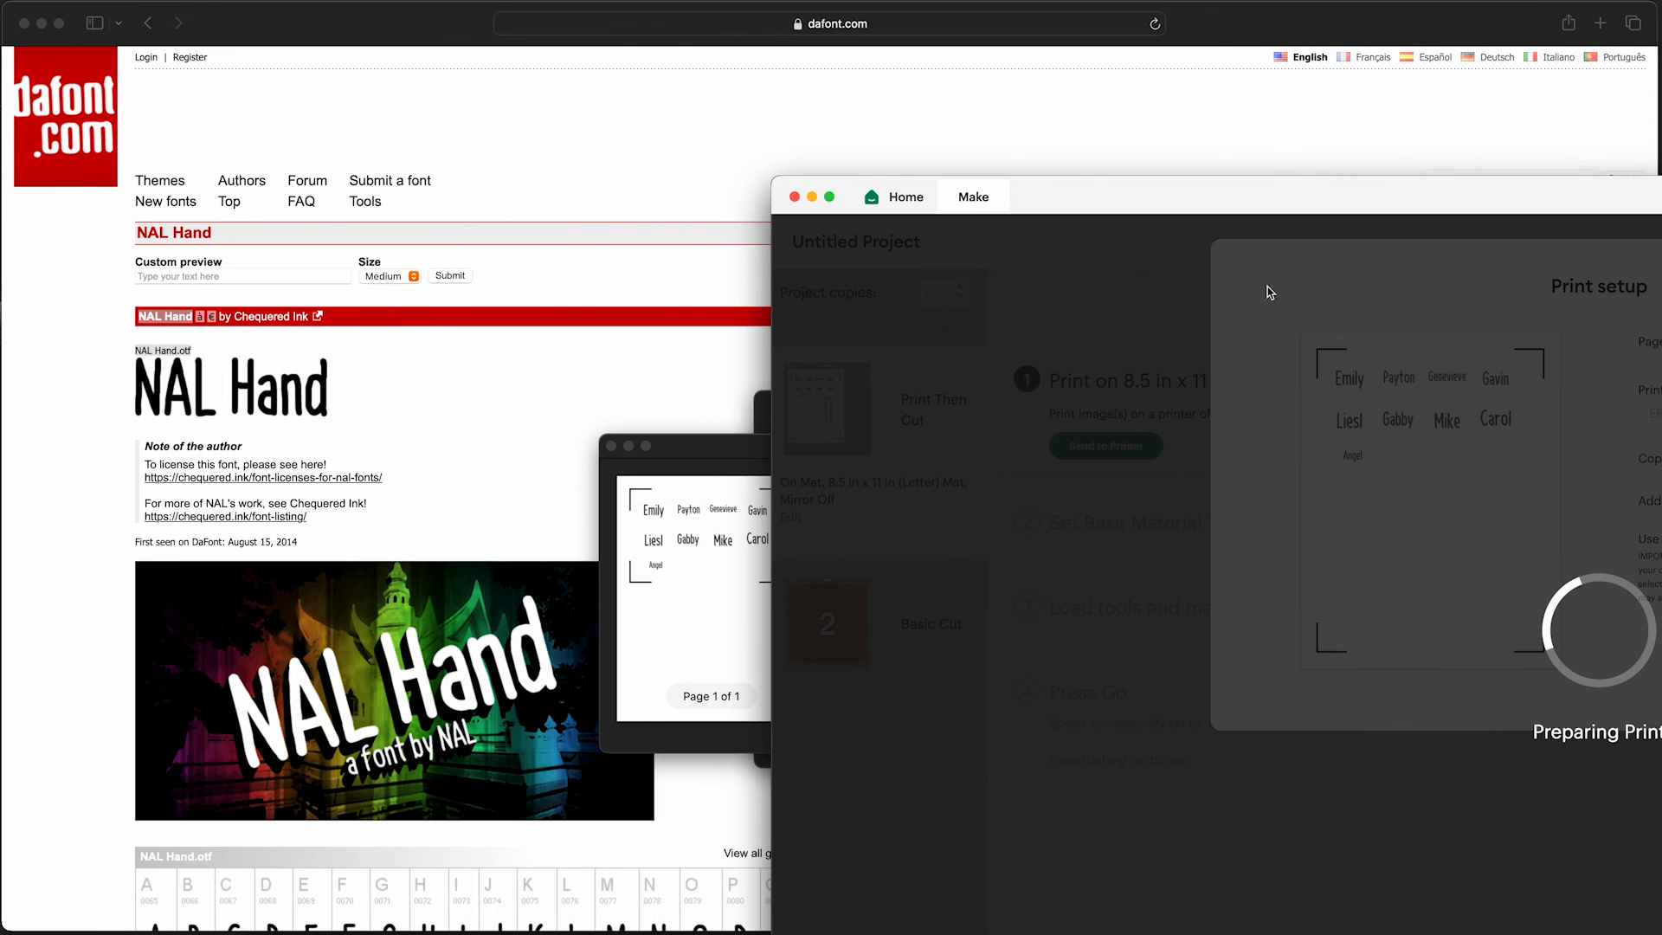
pyautogui.moveTo(743, 442); pyautogui.dragTo(669, 393)
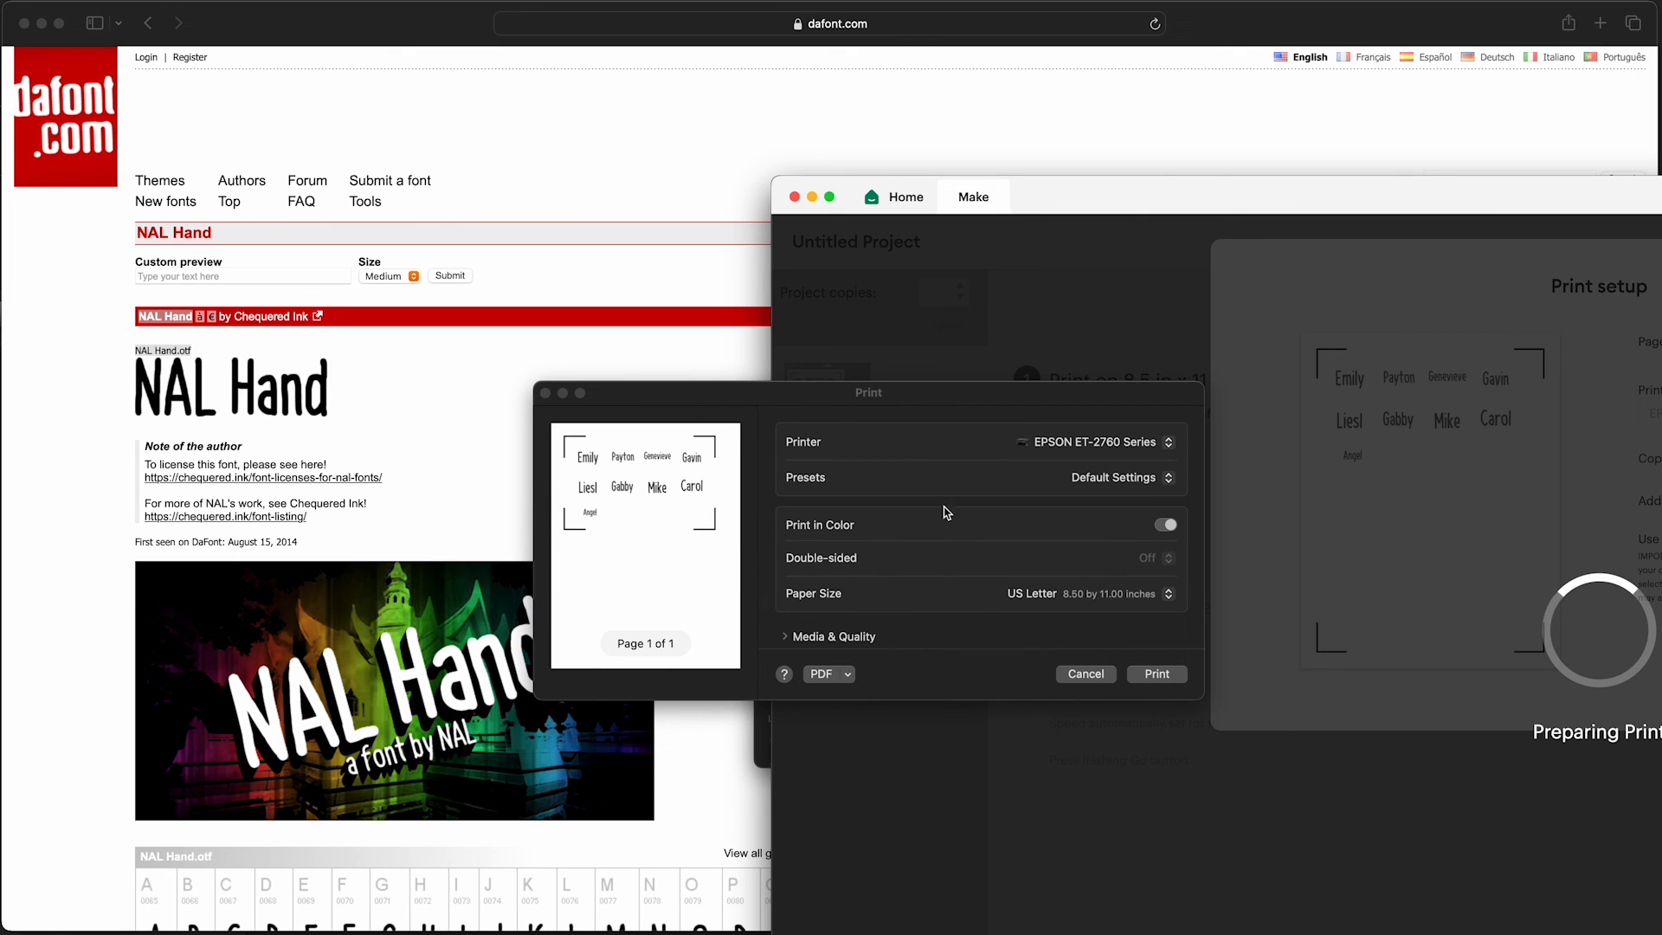
pyautogui.scroll(-2, 955, 528)
pyautogui.scroll(2, 956, 528)
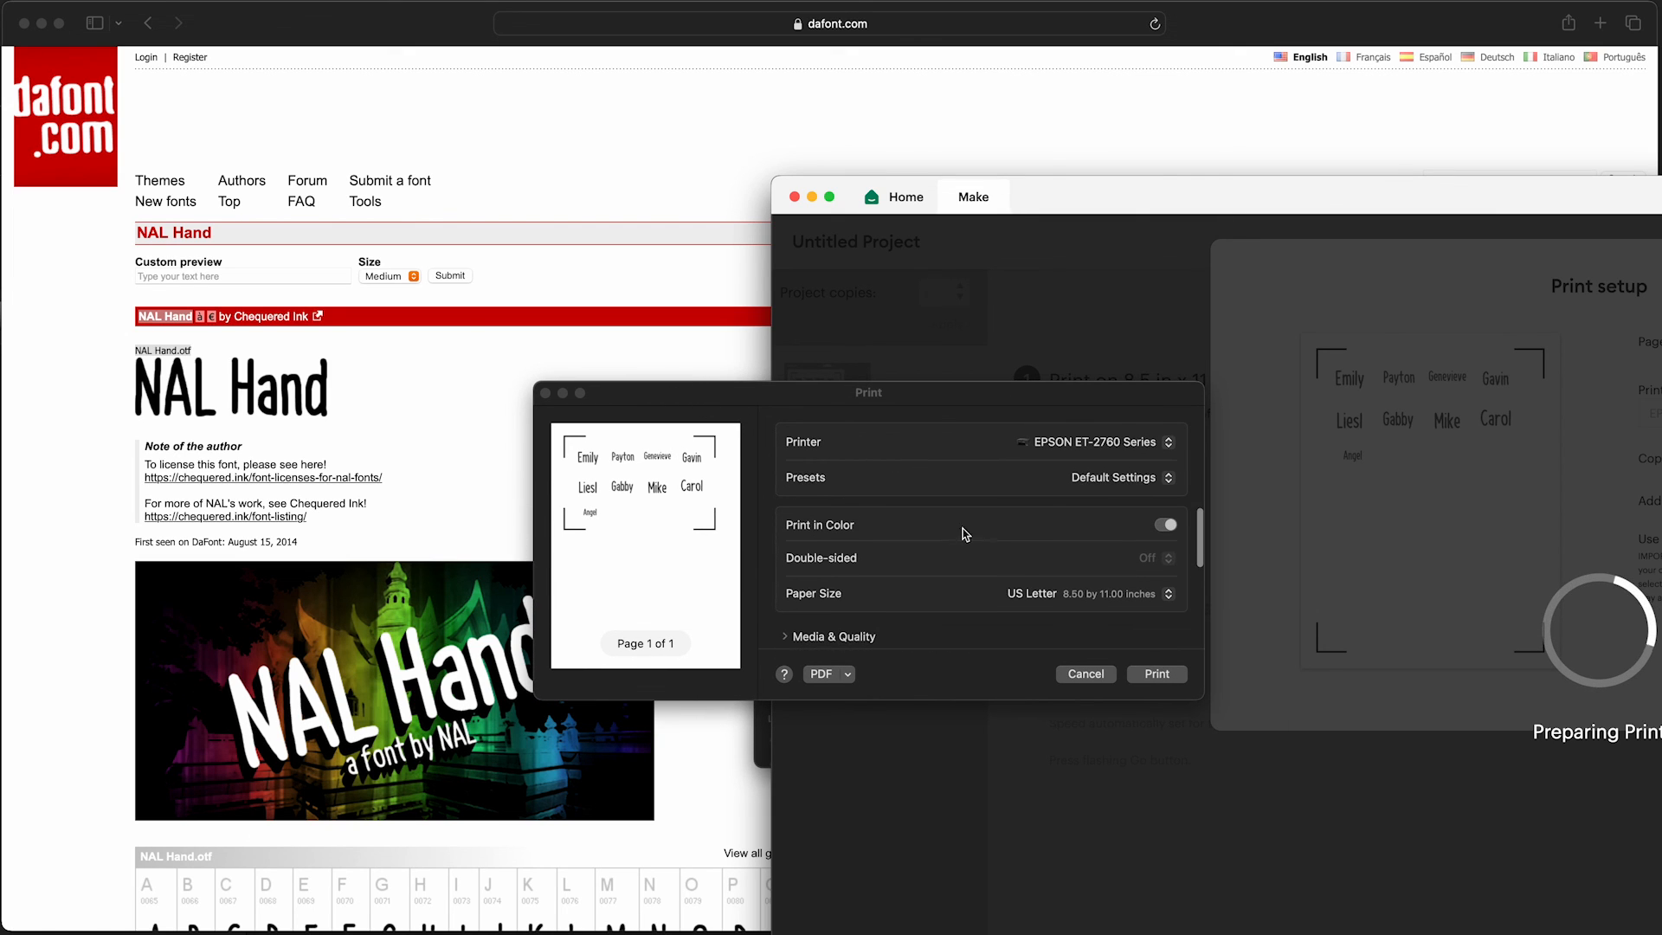
pyautogui.scroll(-1, 1025, 571)
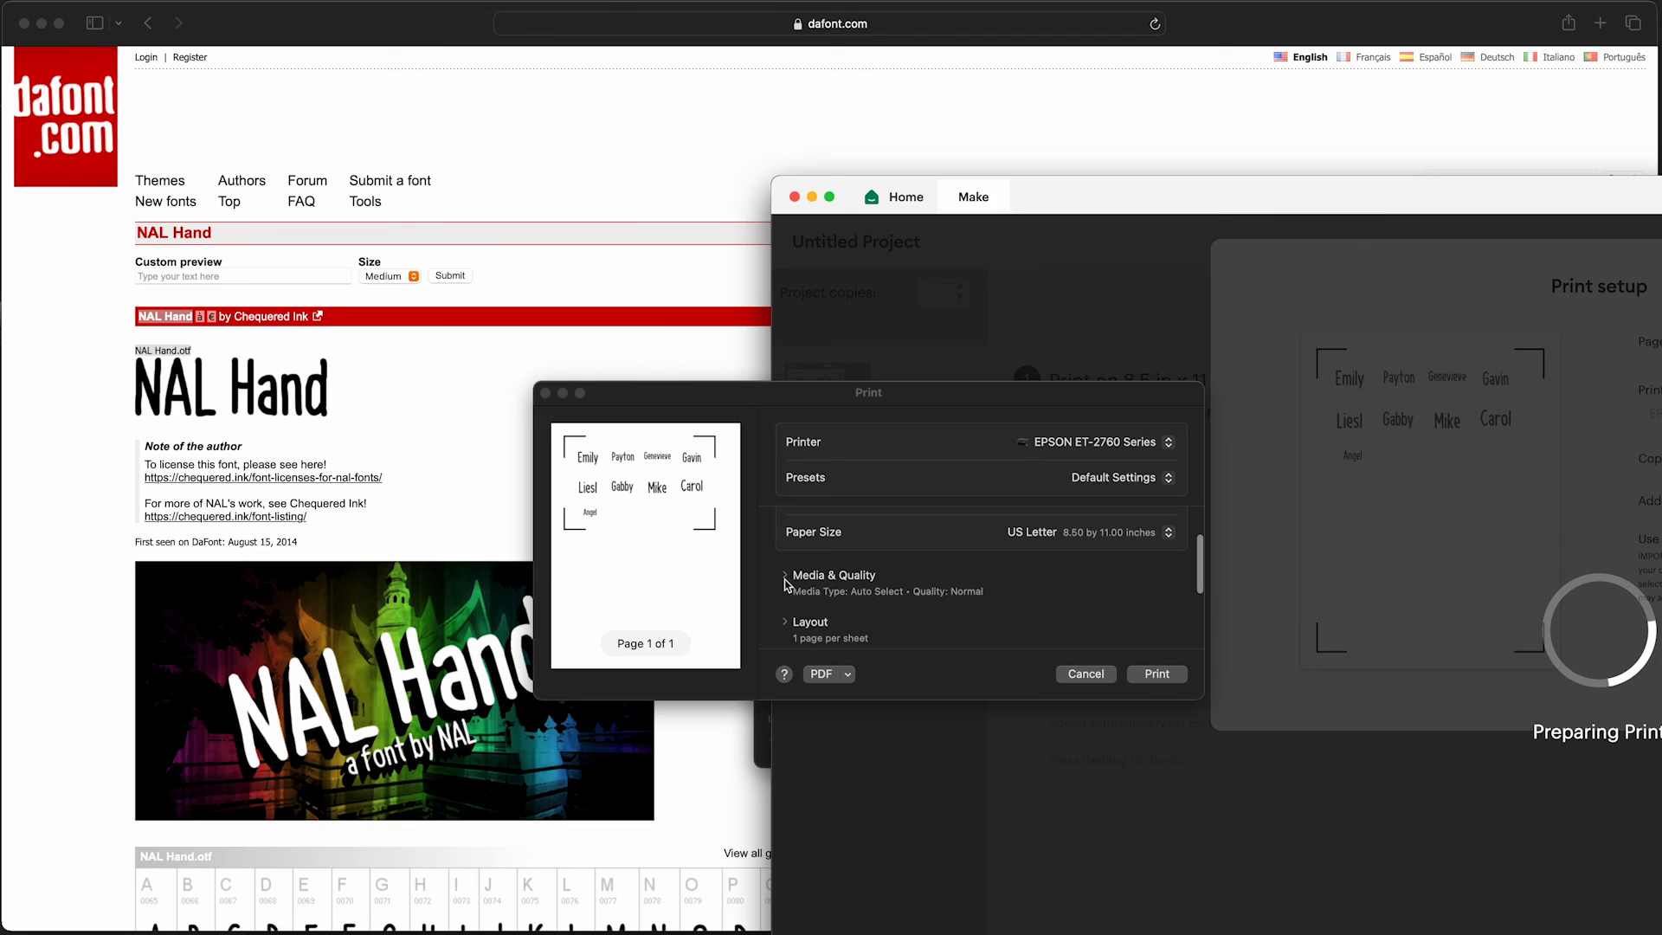
pyautogui.click(788, 574)
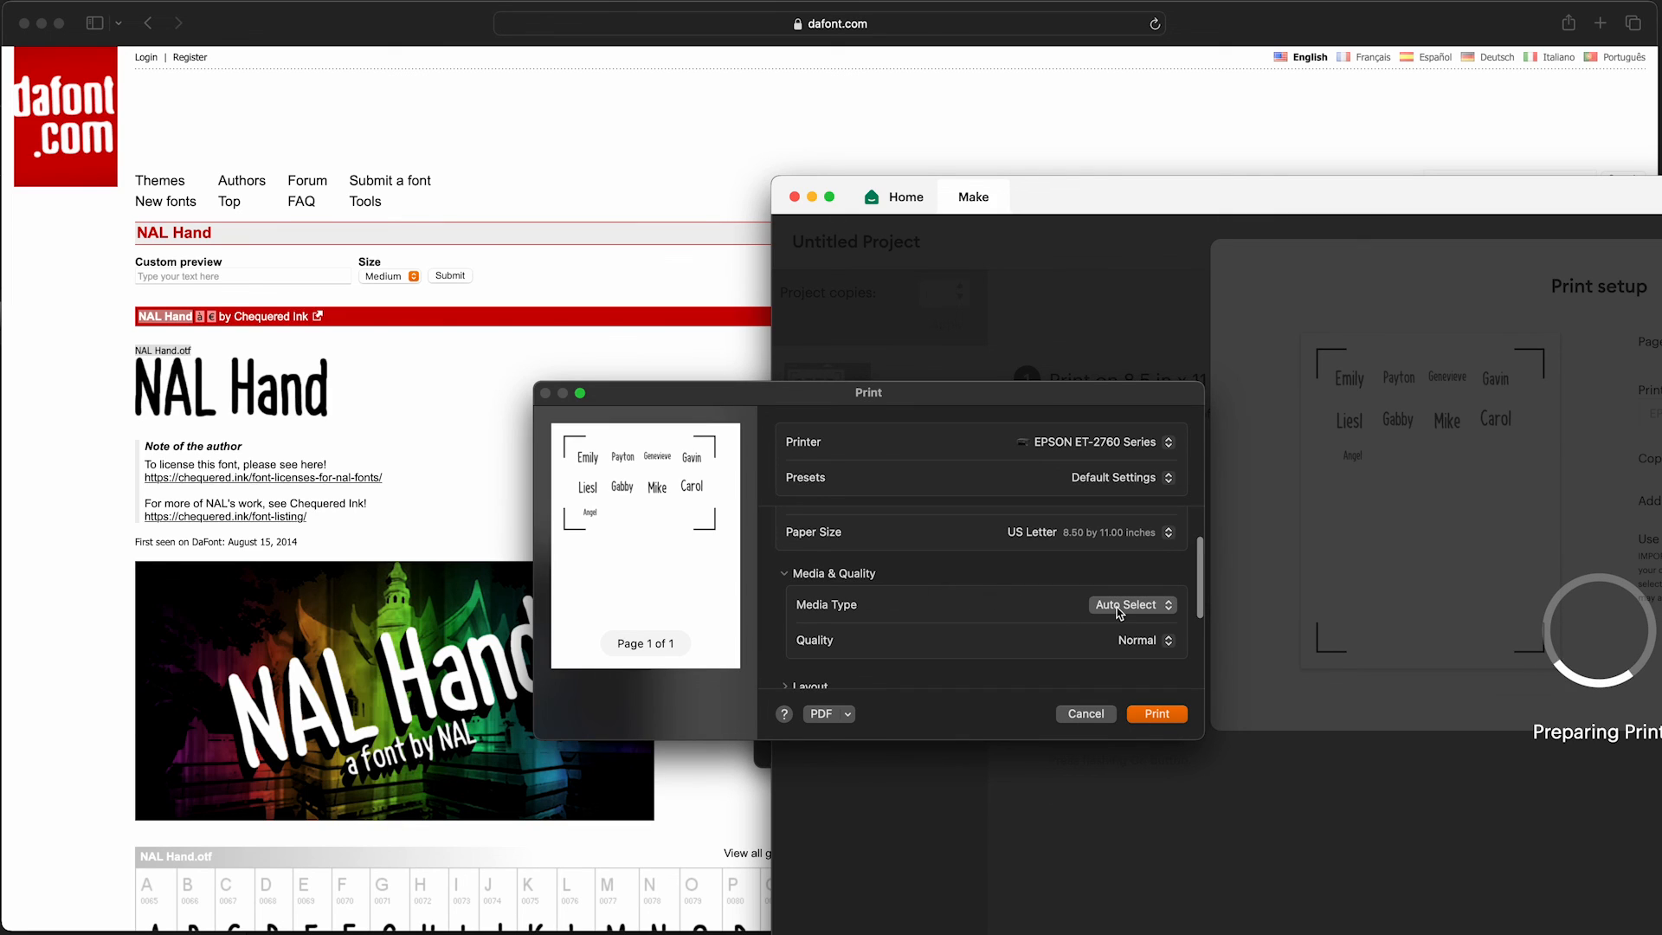